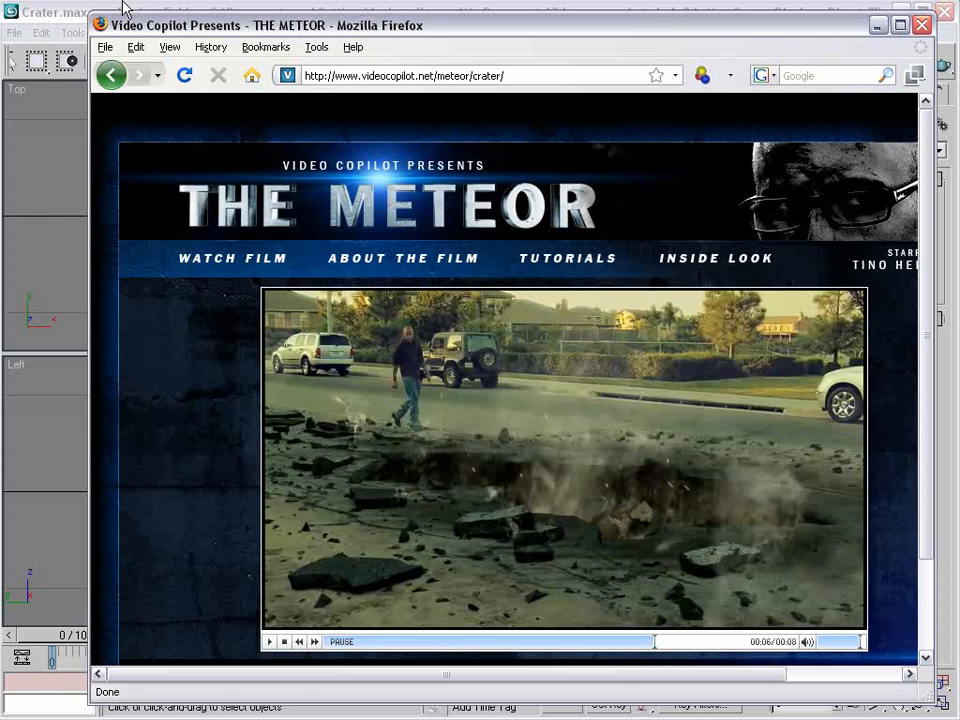
# Switch to 3ds Max and load the Crater Scene.ms camera-tracking script from the Boujou folder into the scene.
pyautogui.click(125, 8)
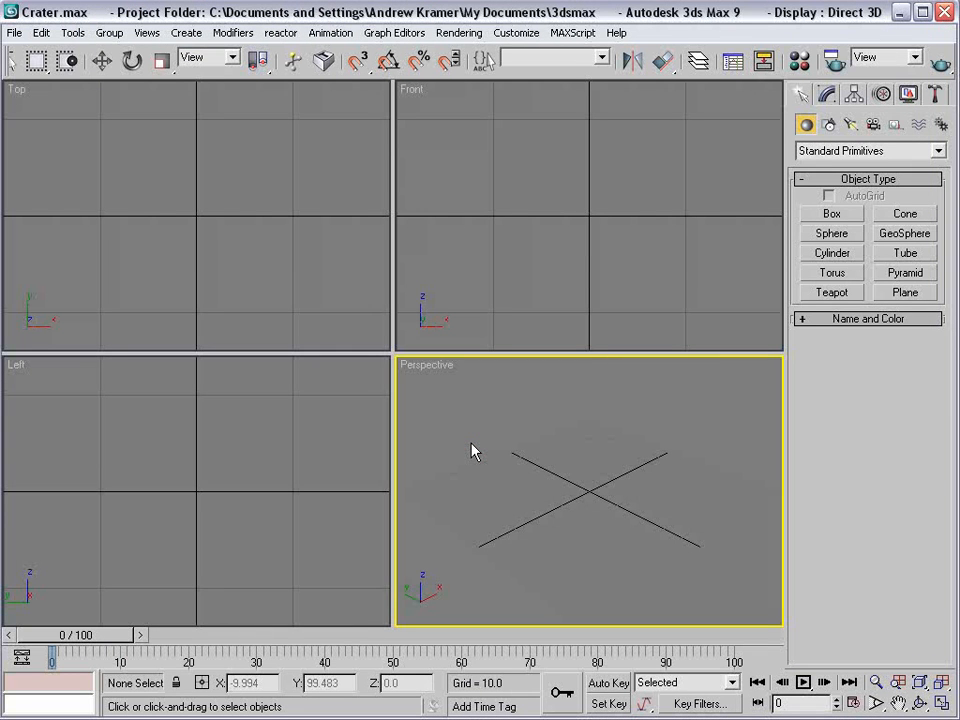
pyautogui.hotkey('alt', 'Tab')
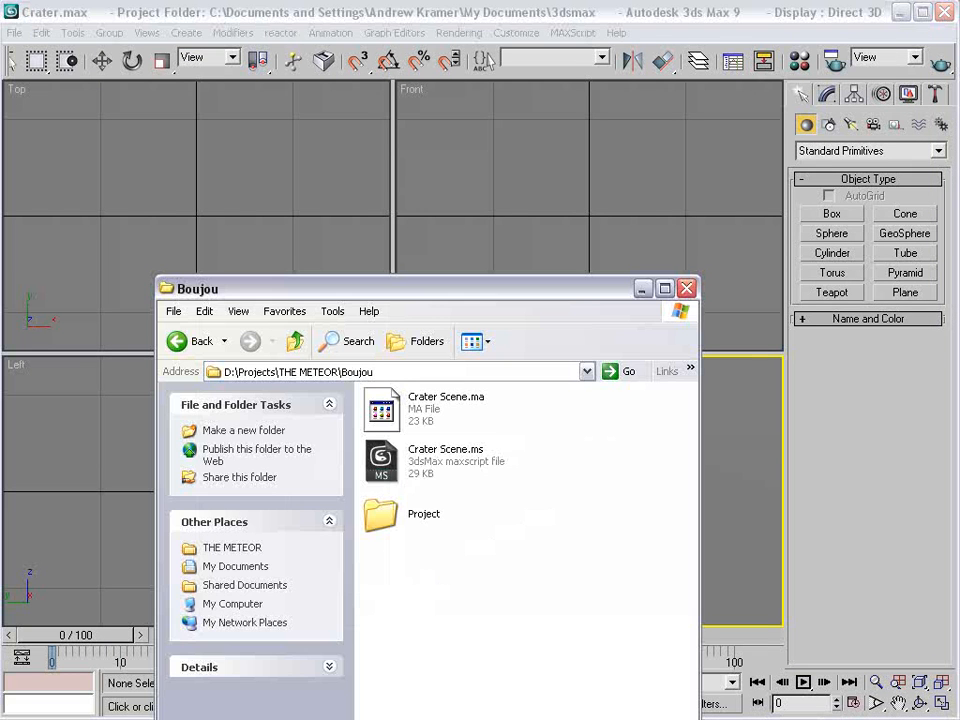
pyautogui.click(398, 478)
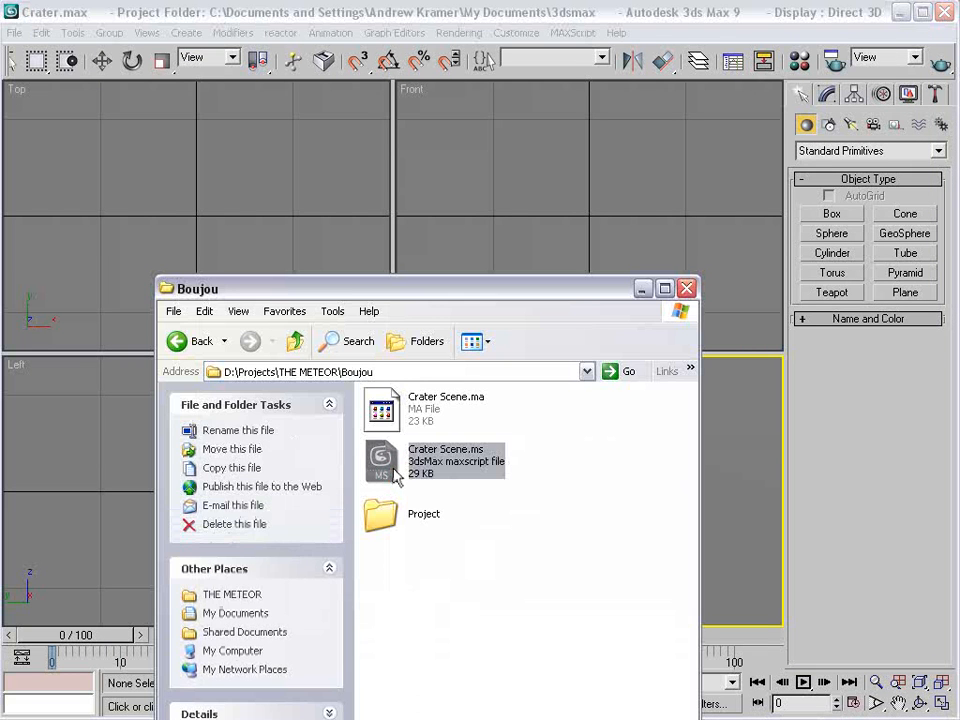
pyautogui.moveTo(398, 478); pyautogui.dragTo(740, 490)
pyautogui.click(739, 525)
pyautogui.moveTo(517, 412); pyautogui.dragTo(694, 559)
pyautogui.click(606, 504)
pyautogui.moveTo(525, 412); pyautogui.dragTo(733, 553)
pyautogui.click(612, 504)
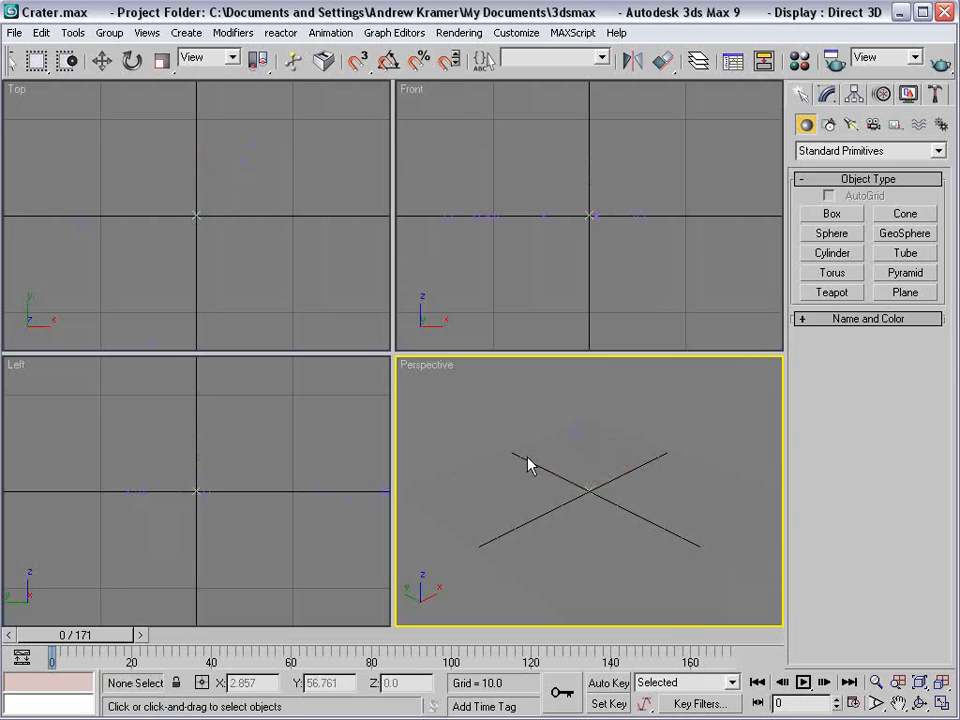
# Set the render output size to the HDTV (video) preset at 1280x720 and close the render settings.
pyautogui.click(838, 62)
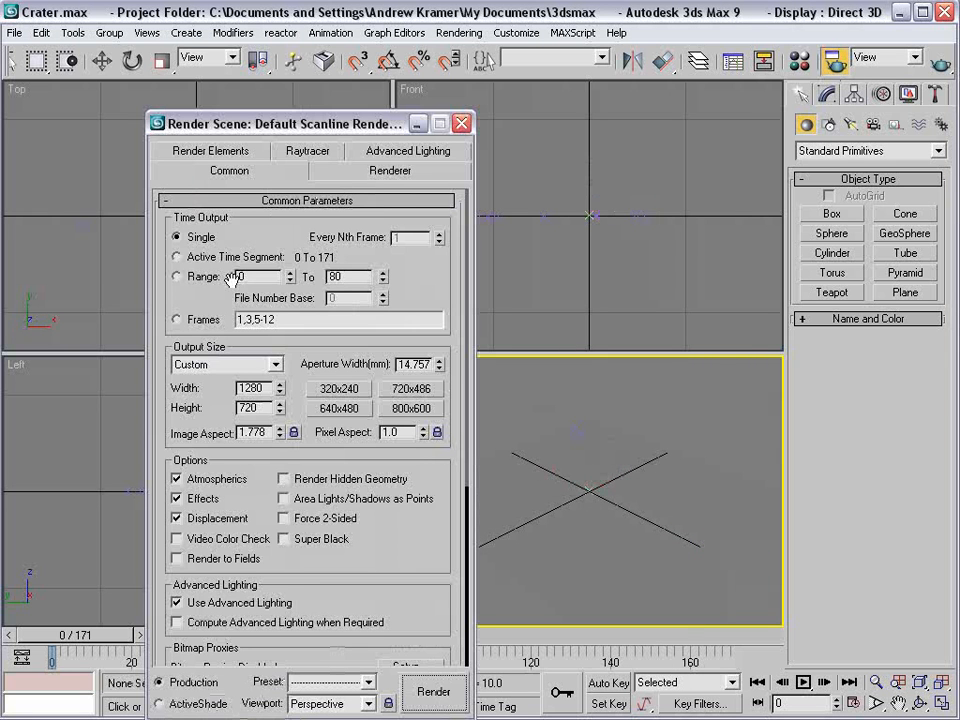
pyautogui.click(210, 366)
pyautogui.click(203, 600)
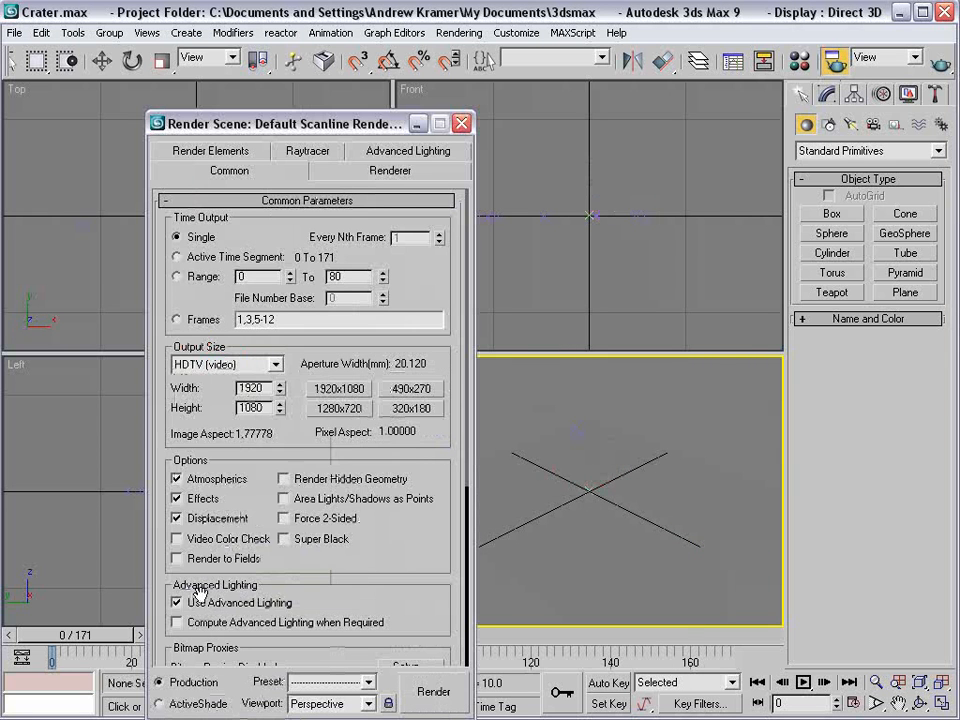
pyautogui.click(339, 408)
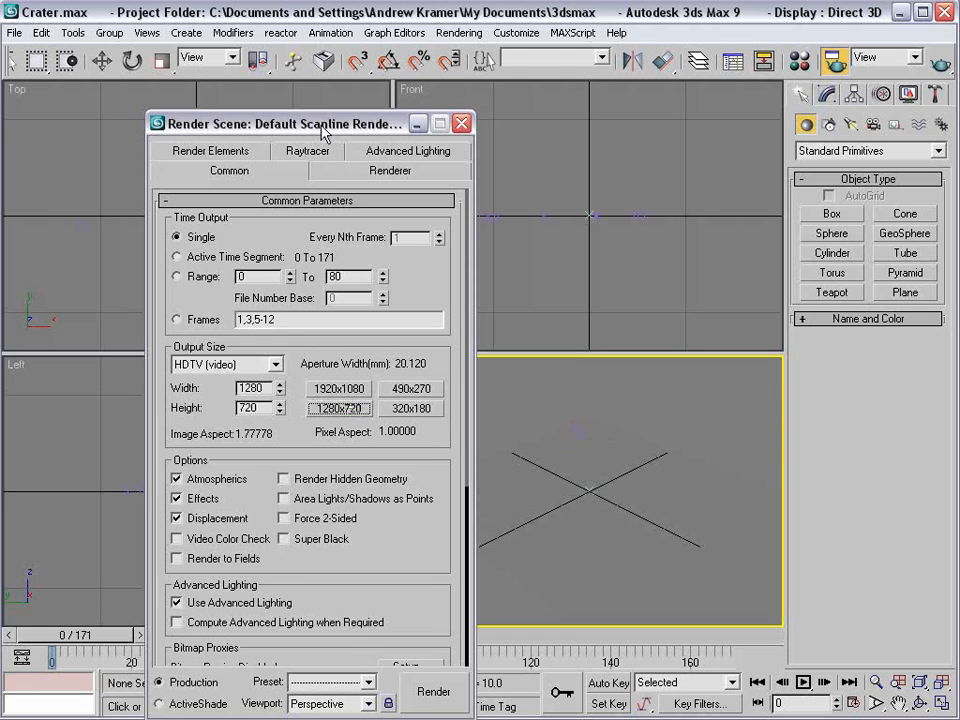
pyautogui.moveTo(323, 133); pyautogui.dragTo(409, 83)
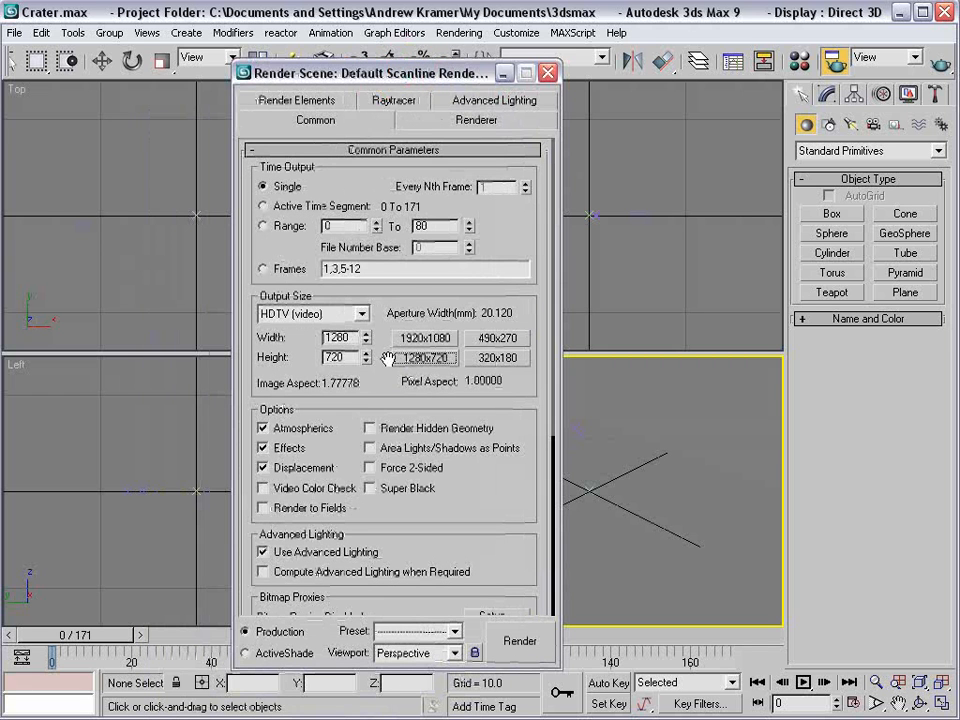
pyautogui.click(548, 73)
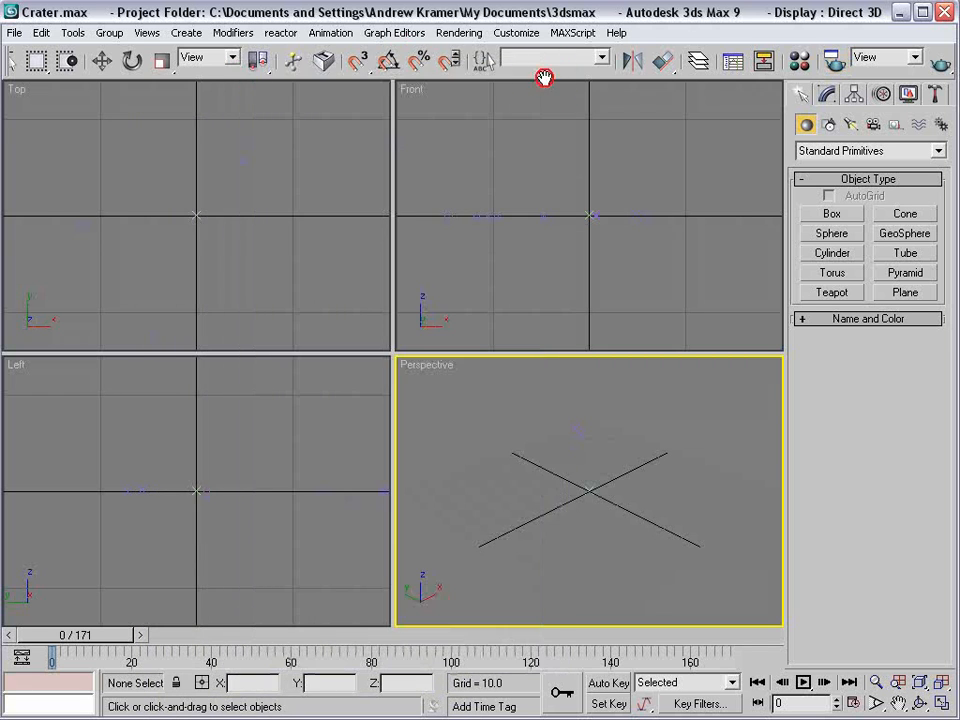
# Show the safe frame in the Perspective viewport.
pyautogui.rightClick(425, 365)
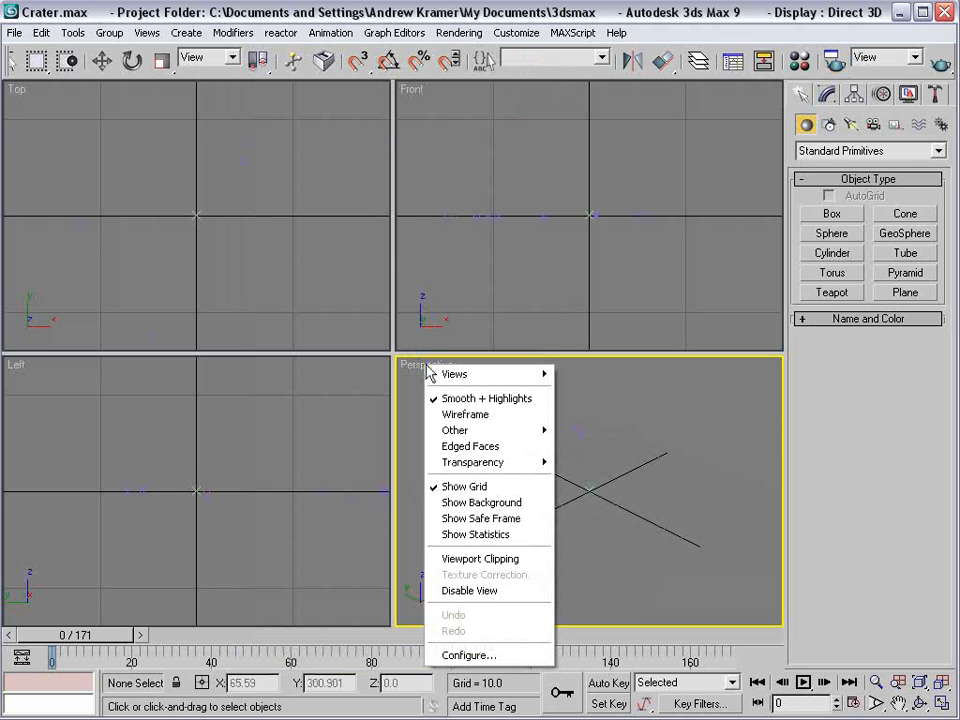
pyautogui.click(512, 519)
pyautogui.moveTo(483, 403); pyautogui.dragTo(668, 558)
pyautogui.click(652, 547)
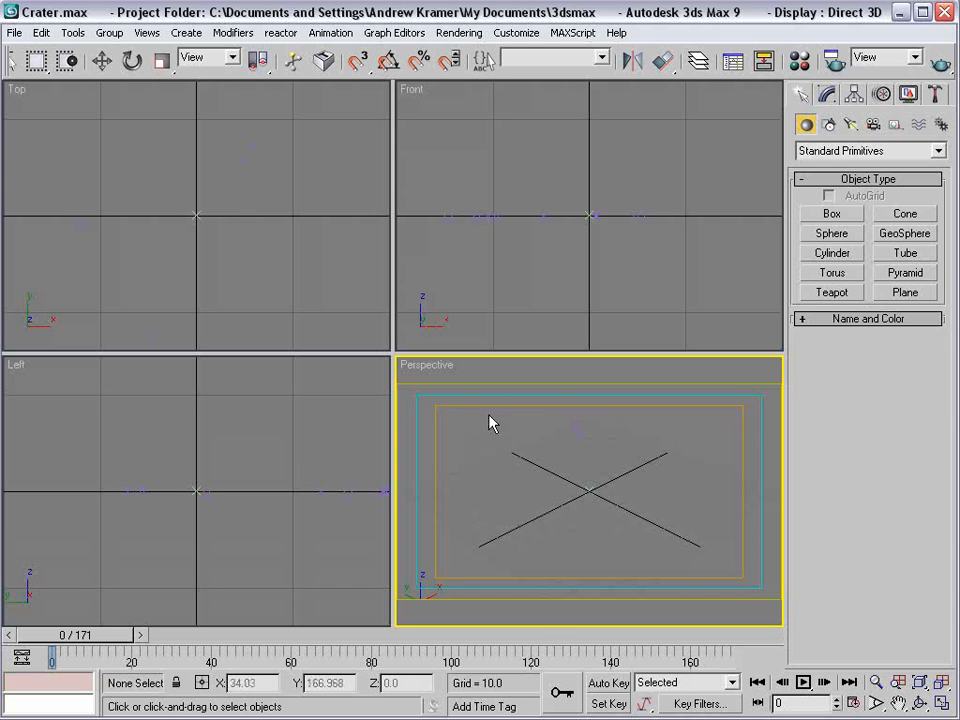
# Change the Perspective viewport to look through the imported Camera_1.
pyautogui.rightClick(430, 370)
pyautogui.moveTo(445, 379)
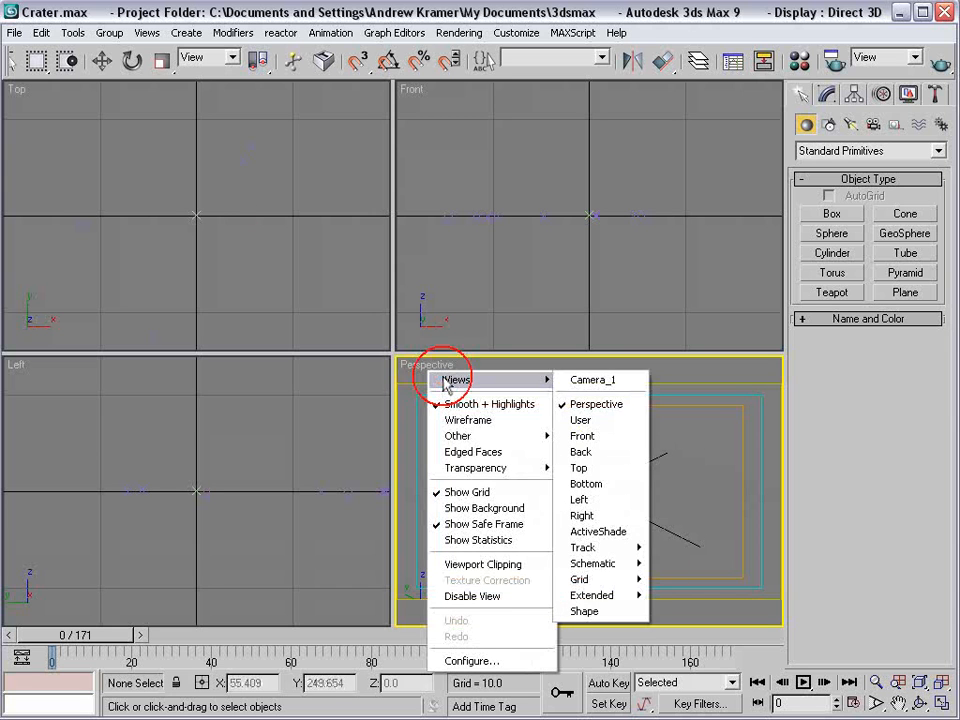
pyautogui.click(594, 381)
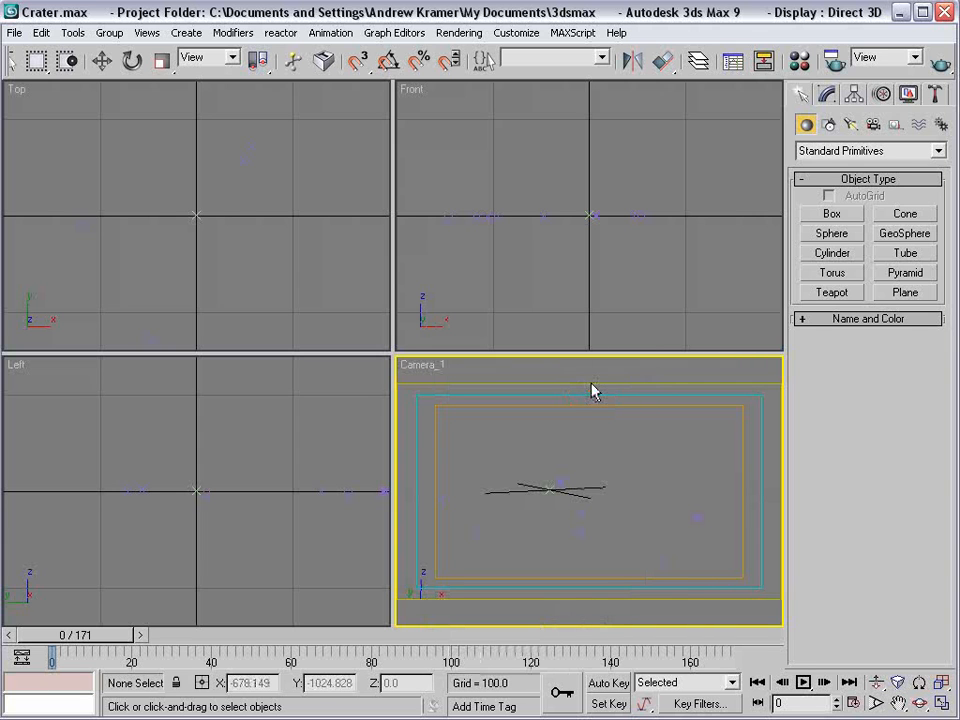
pyautogui.moveTo(484, 458); pyautogui.dragTo(718, 577)
pyautogui.click(675, 537)
# Select all the tracking point helpers in the Top view and change their object color to light pink.
pyautogui.moveTo(237, 214)
pyautogui.mouseDown(button='middle')
pyautogui.moveTo(242, 304)
pyautogui.moveTo(236, 203)
pyautogui.mouseUp(button='middle')
pyautogui.scroll(-3, 242, 302)
pyautogui.scroll(-2, 256, 243)
pyautogui.moveTo(107, 144); pyautogui.dragTo(298, 306)
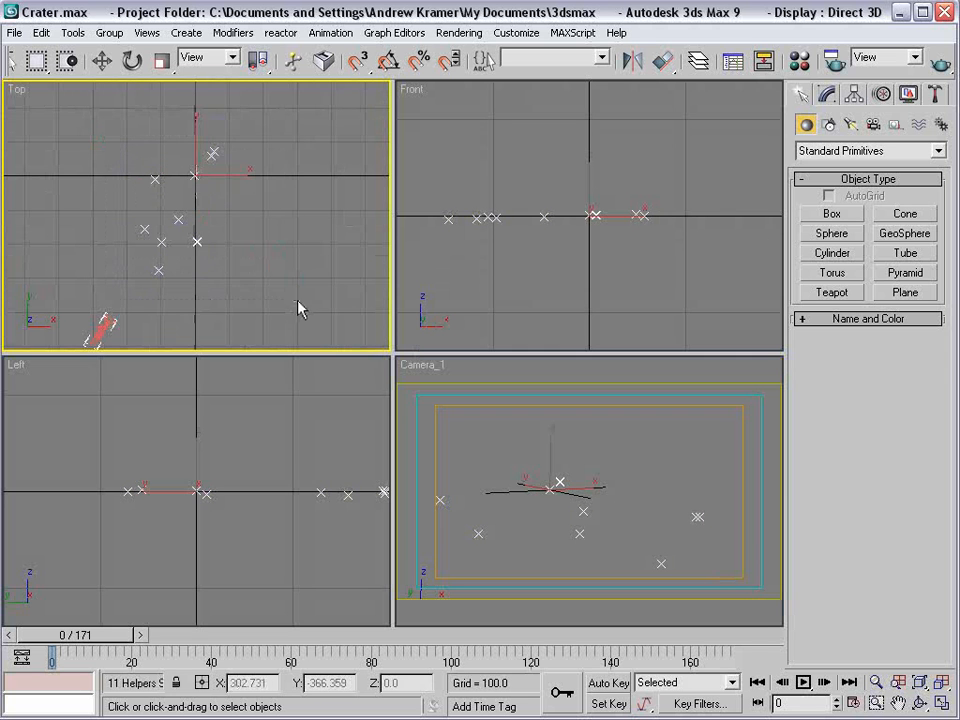
pyautogui.rightClick(203, 244)
pyautogui.click(256, 342)
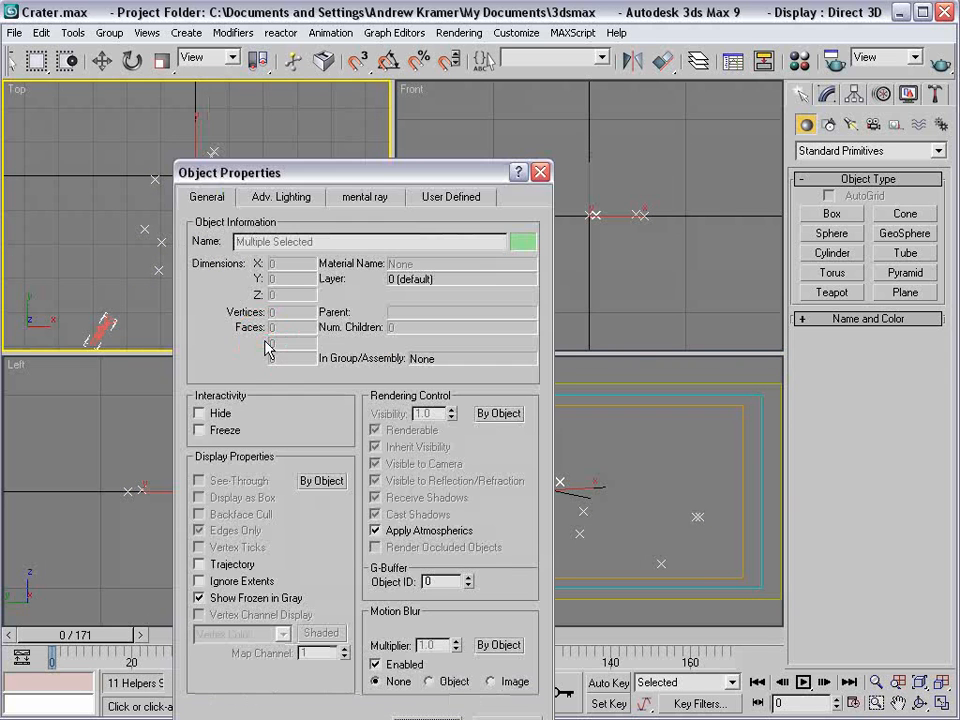
pyautogui.click(521, 242)
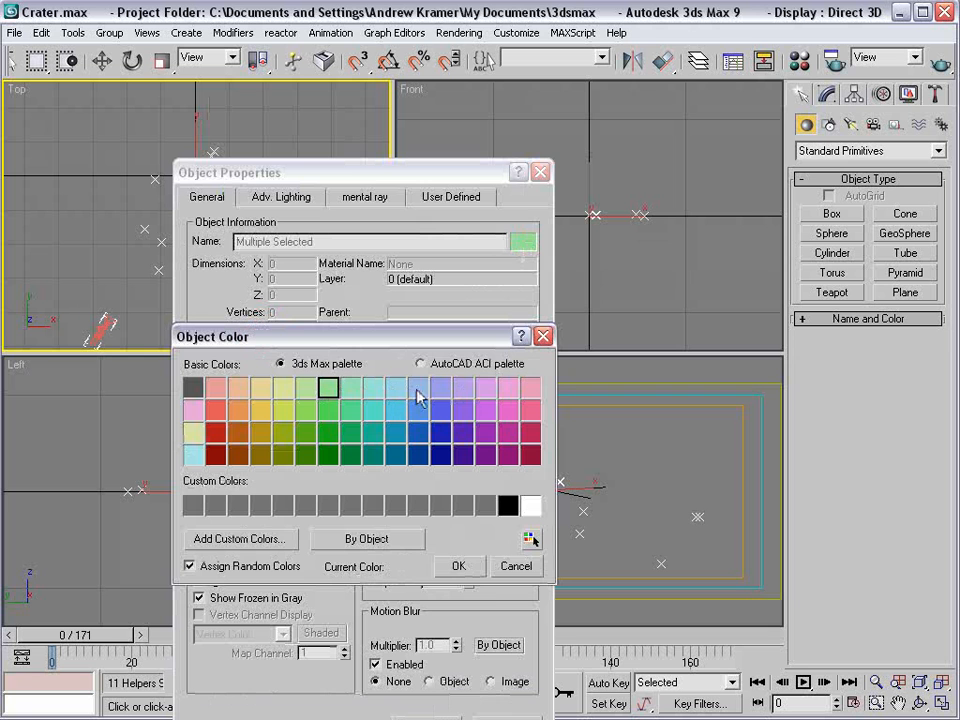
pyautogui.click(530, 388)
pyautogui.click(456, 566)
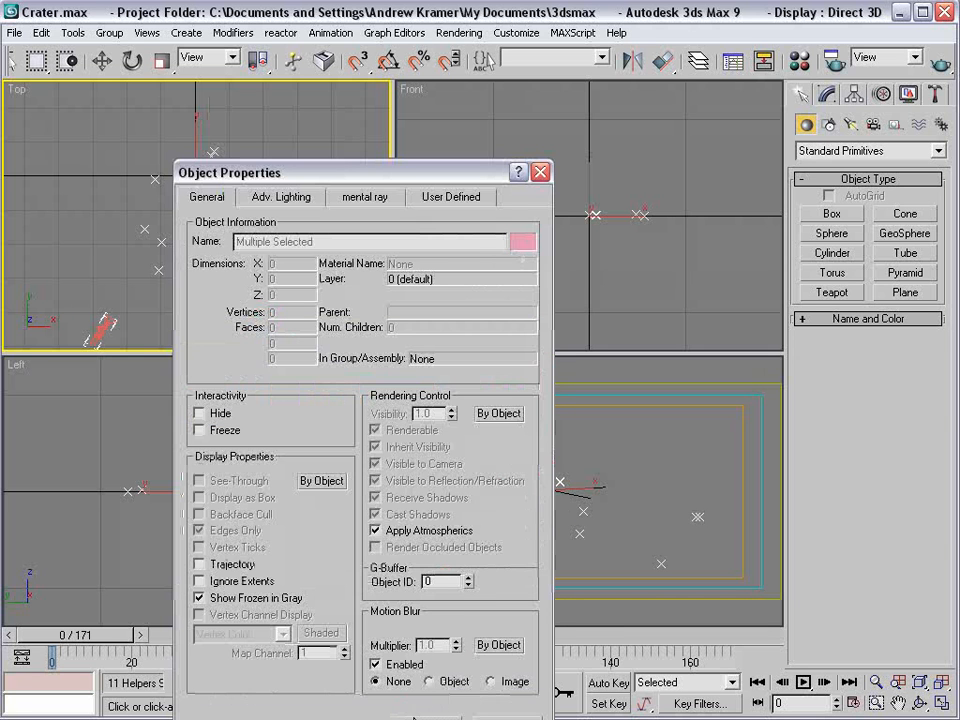
pyautogui.moveTo(480, 174); pyautogui.dragTo(490, 123)
pyautogui.click(422, 674)
# Activate the Camera_1 viewport and scrub the timeline to check how the tracking points move.
pyautogui.click(637, 478)
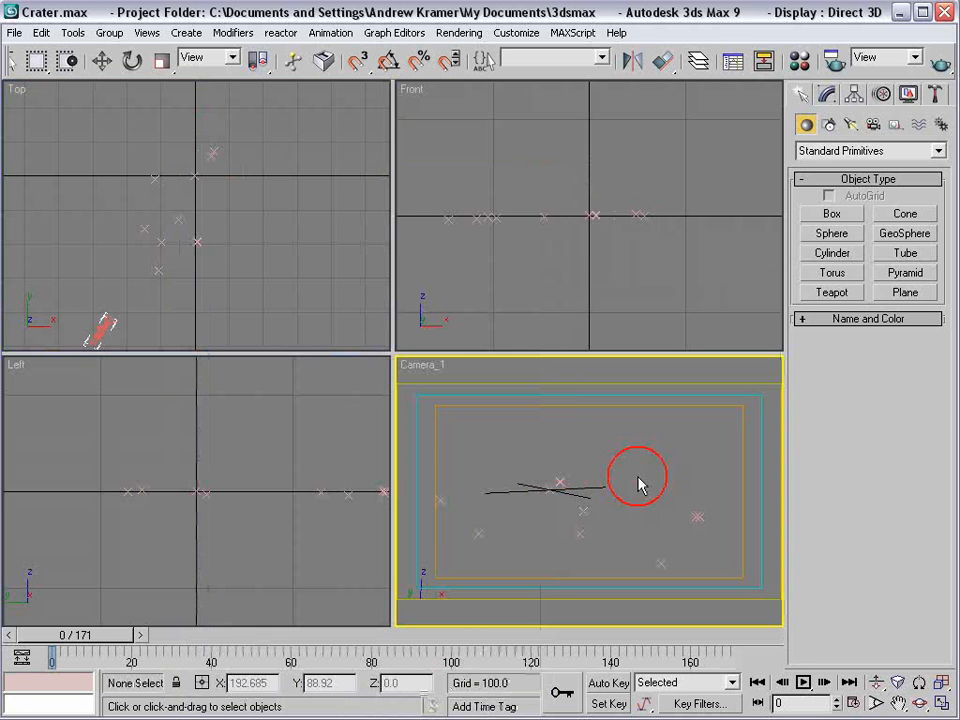
pyautogui.moveTo(143, 636); pyautogui.dragTo(110, 636)
pyautogui.click(540, 489)
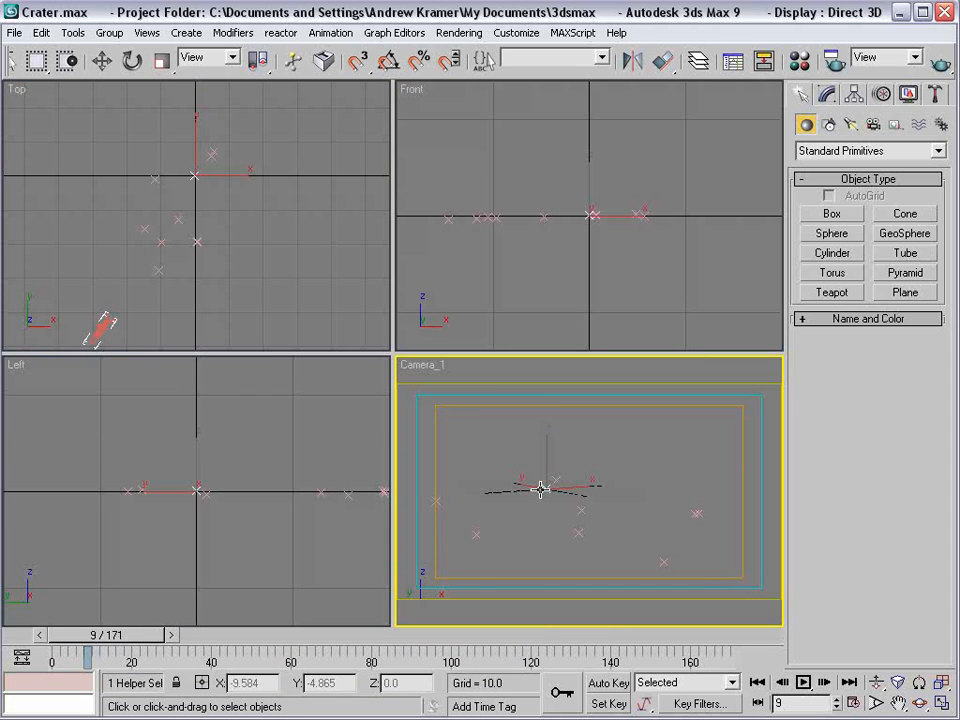
pyautogui.click(548, 432)
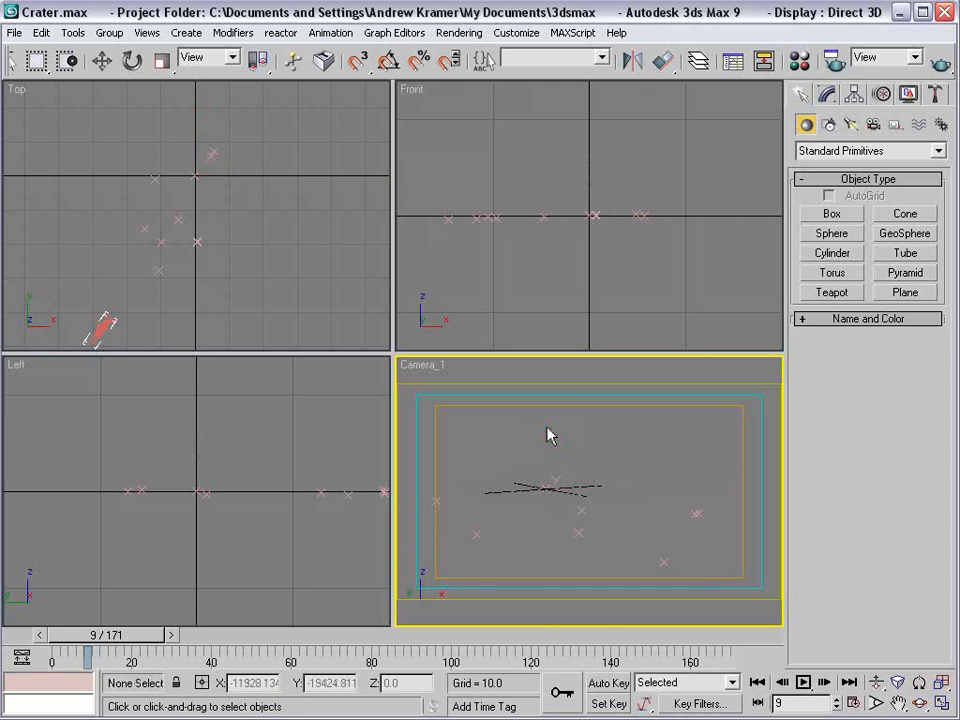
# Load the Crater Raw_00000.jpg image sequence, frames 0 to 171, as the animated viewport background of Camera_1.
pyautogui.click(147, 33)
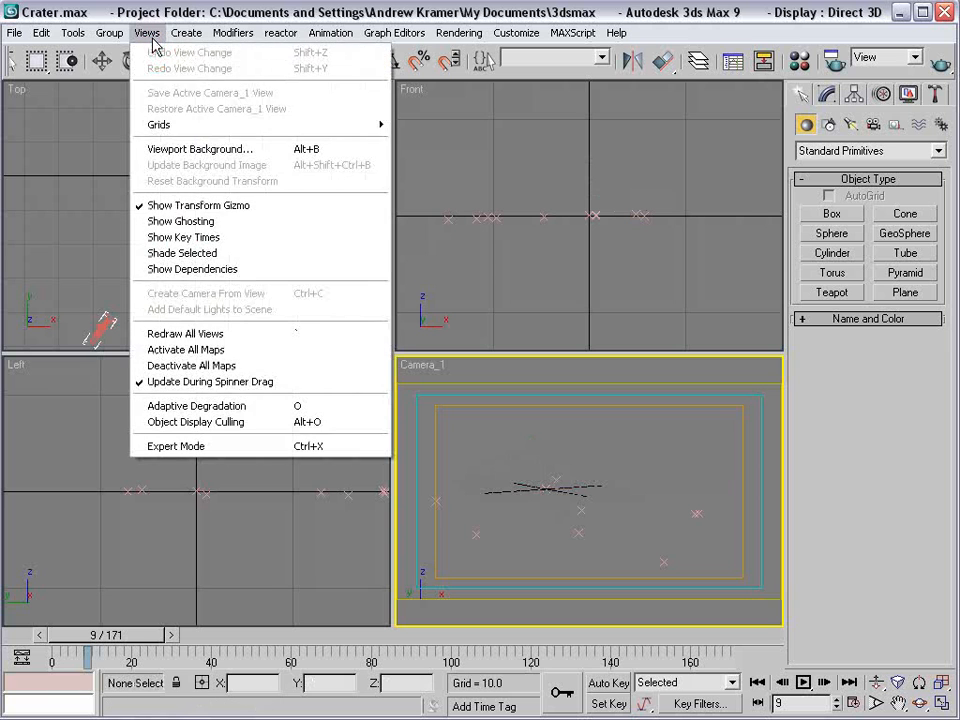
pyautogui.click(185, 150)
pyautogui.click(340, 203)
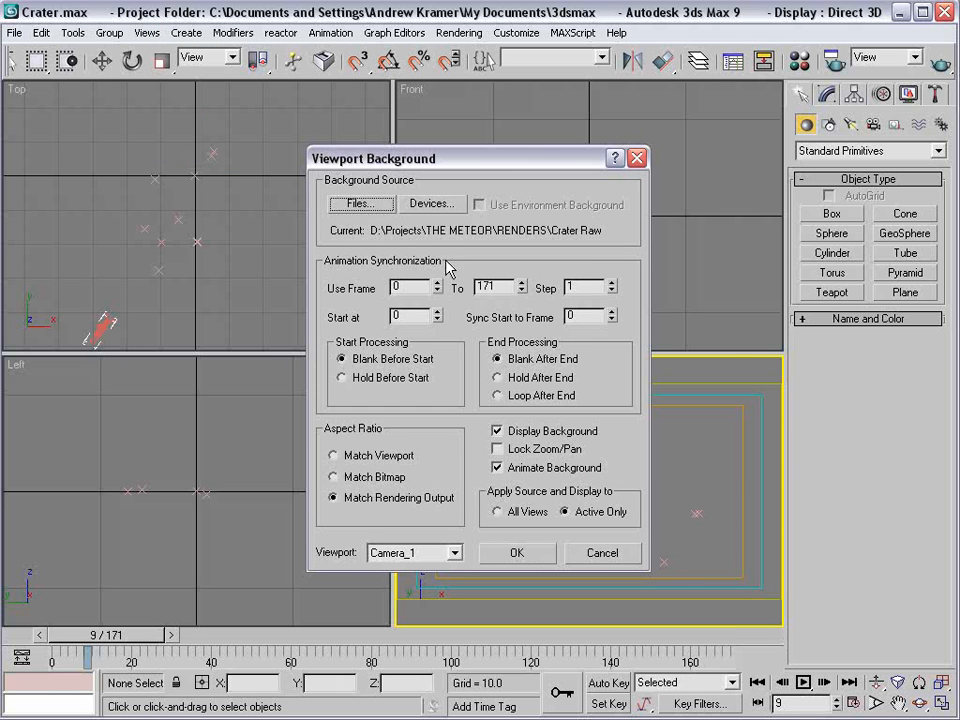
pyautogui.click(360, 203)
pyautogui.click(330, 471)
pyautogui.scroll(2, 290, 498)
pyautogui.click(258, 487)
pyautogui.click(262, 321)
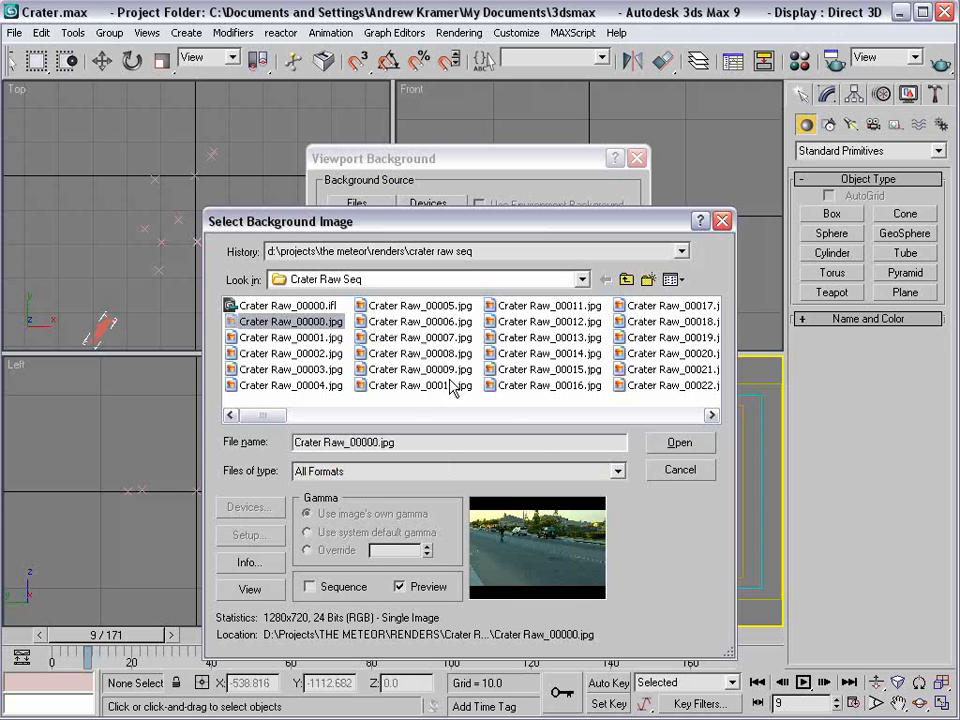
pyautogui.click(310, 586)
pyautogui.click(680, 443)
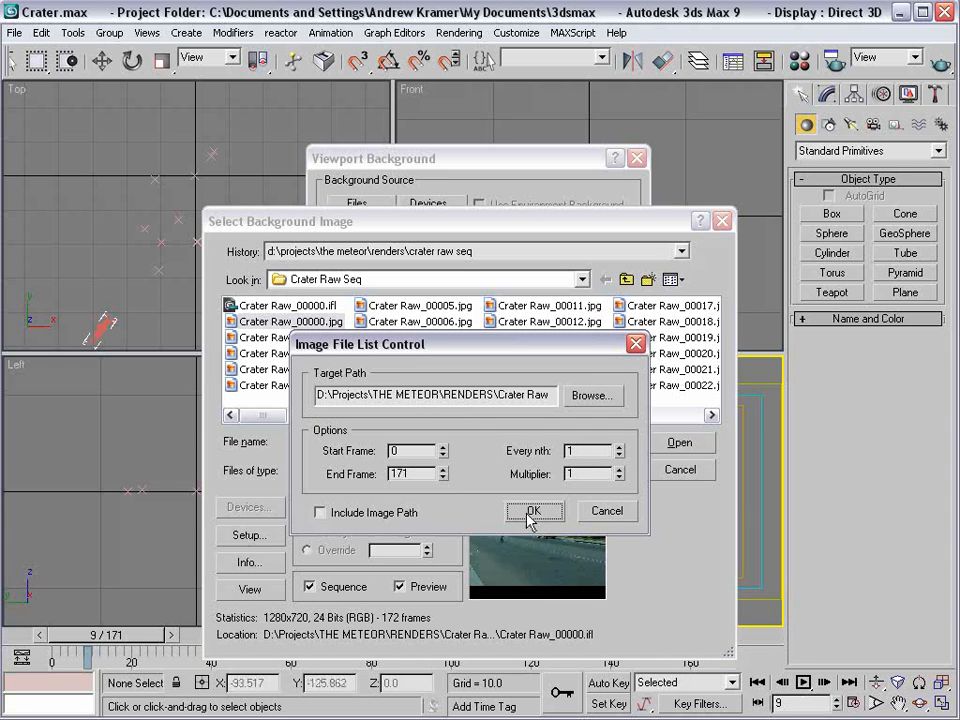
pyautogui.click(536, 512)
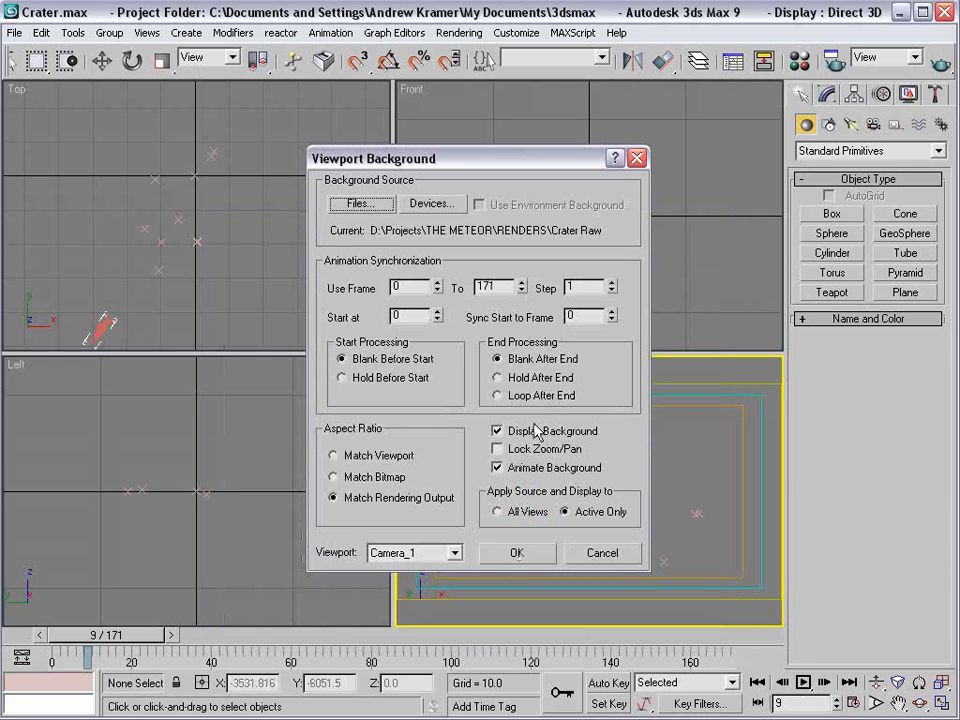
pyautogui.click(518, 553)
# Scrub to frame 121 to check the points against the footage, and enlarge the Camera_1 viewport.
pyautogui.moveTo(163, 636); pyautogui.dragTo(508, 638)
pyautogui.click(394, 356)
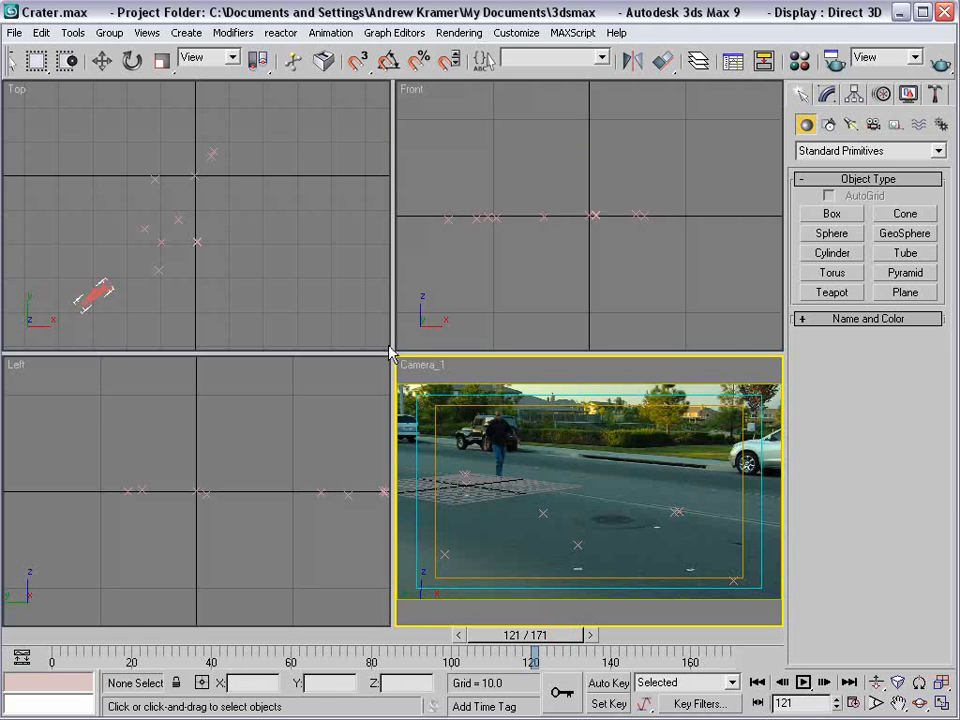
pyautogui.moveTo(392, 352); pyautogui.dragTo(291, 307)
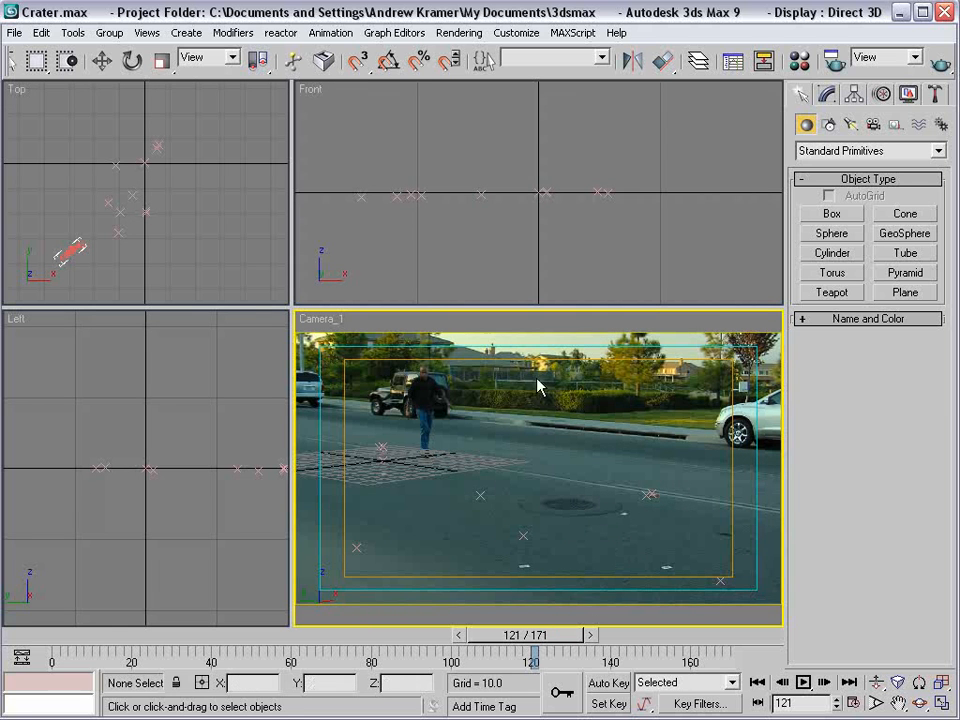
# Assign the Crater Raw_00000.jpg sequence as a Bitmap environment map for the rendered background.
pyautogui.click(446, 36)
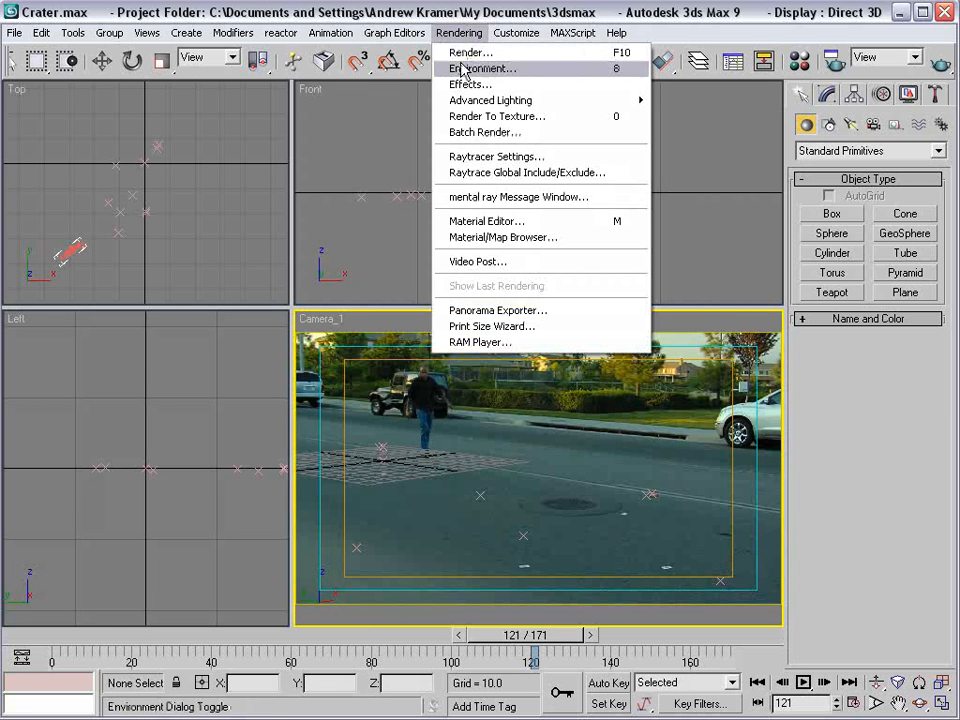
pyautogui.click(520, 70)
pyautogui.moveTo(765, 80); pyautogui.dragTo(286, 38)
pyautogui.click(335, 143)
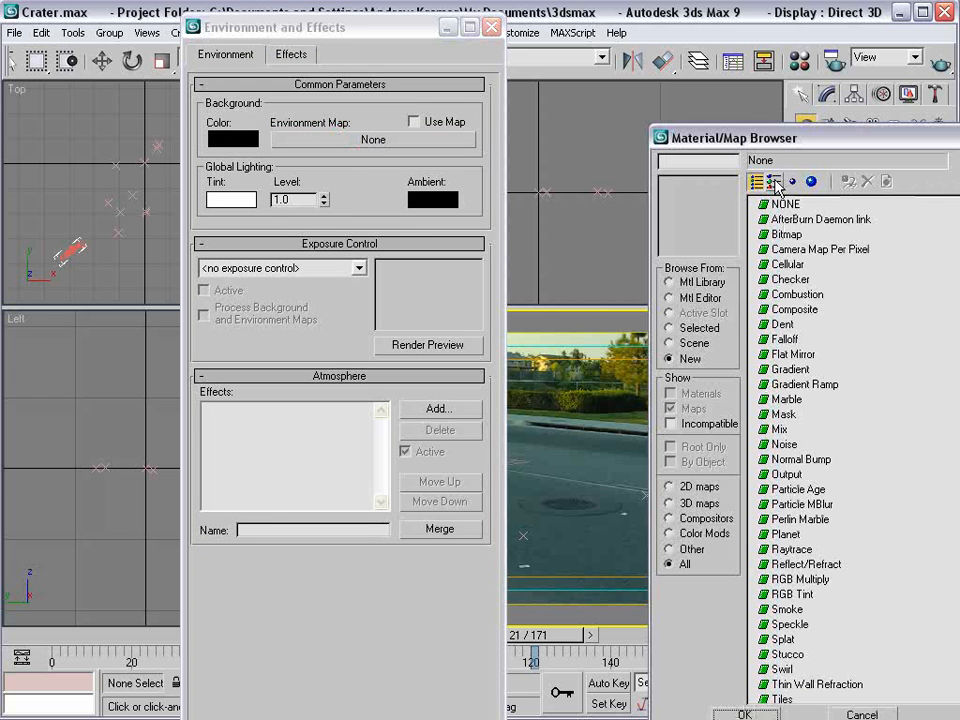
pyautogui.doubleClick(786, 238)
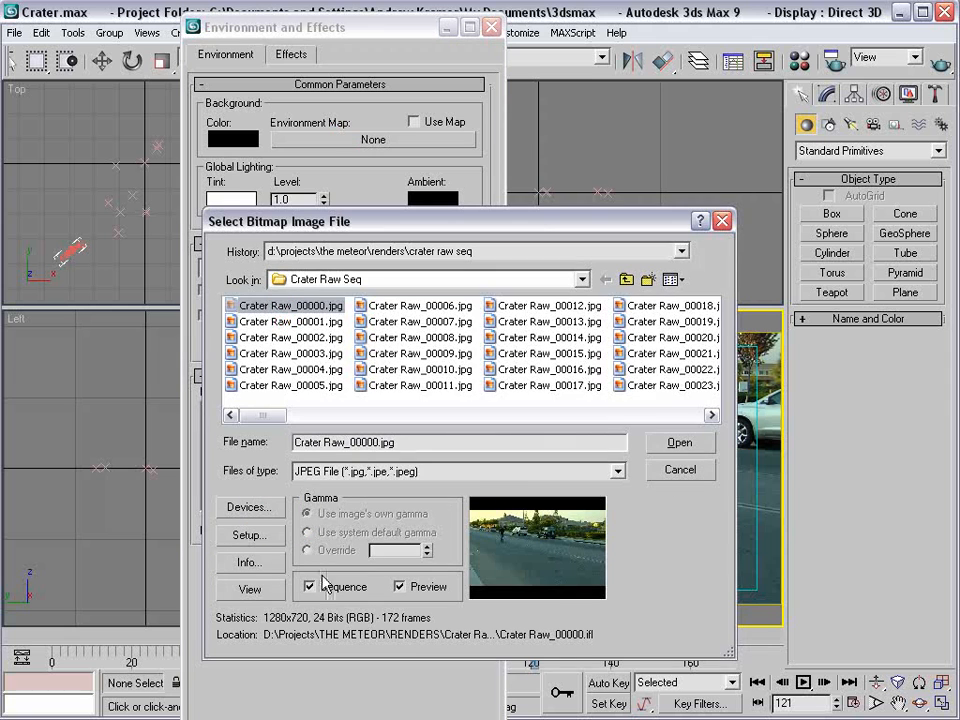
pyautogui.click(679, 443)
pyautogui.click(540, 510)
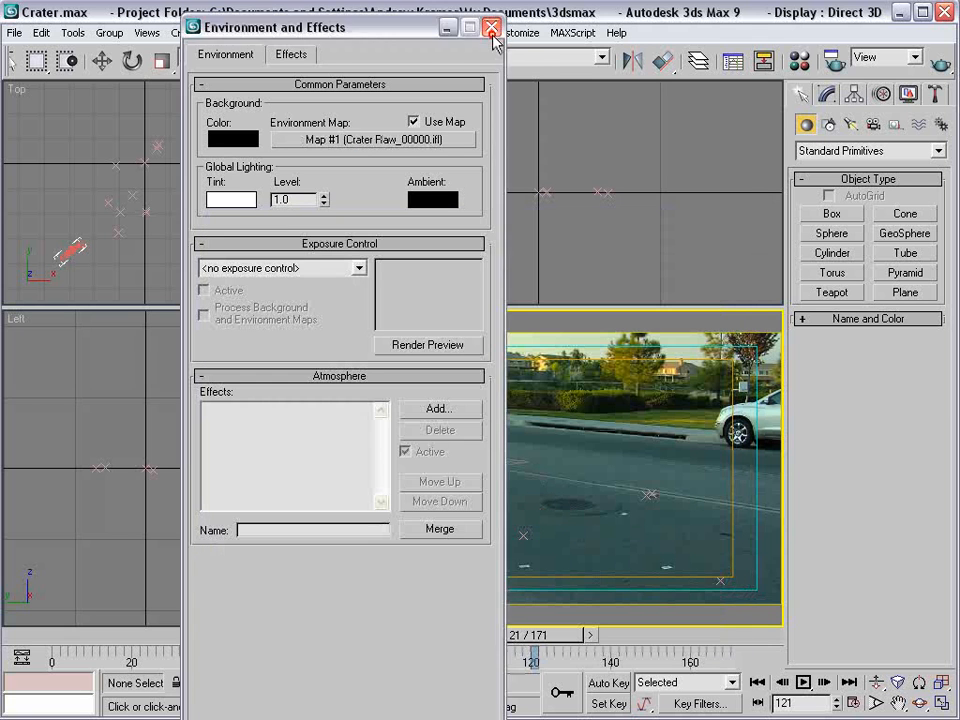
pyautogui.click(491, 28)
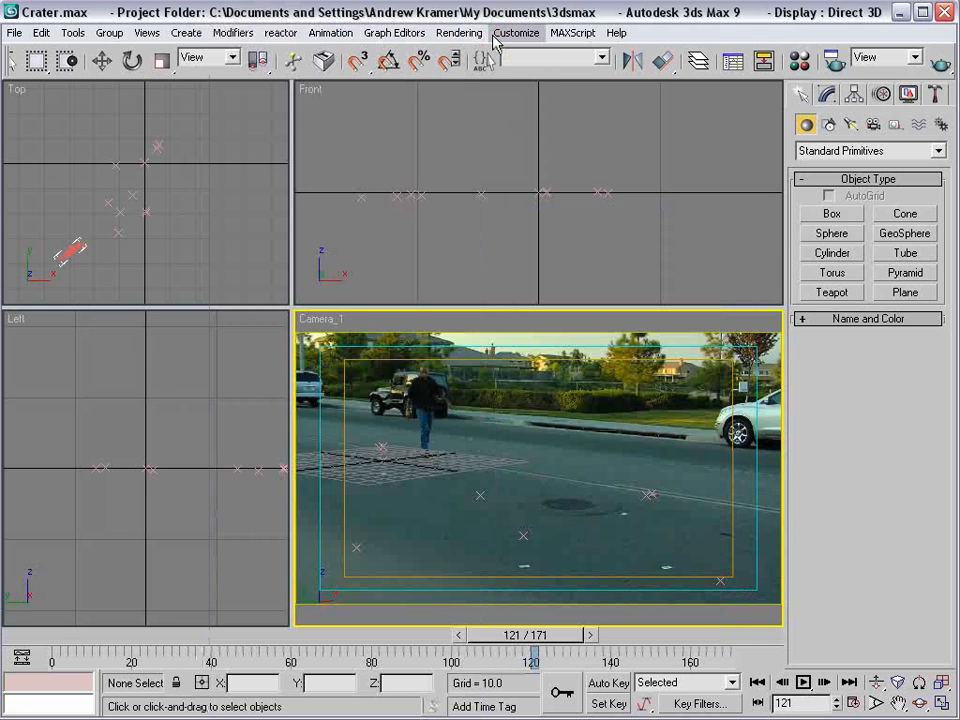
# Apply the Film frame rate of 24 FPS in the time configuration and scrub back to frame 5.
pyautogui.click(853, 704)
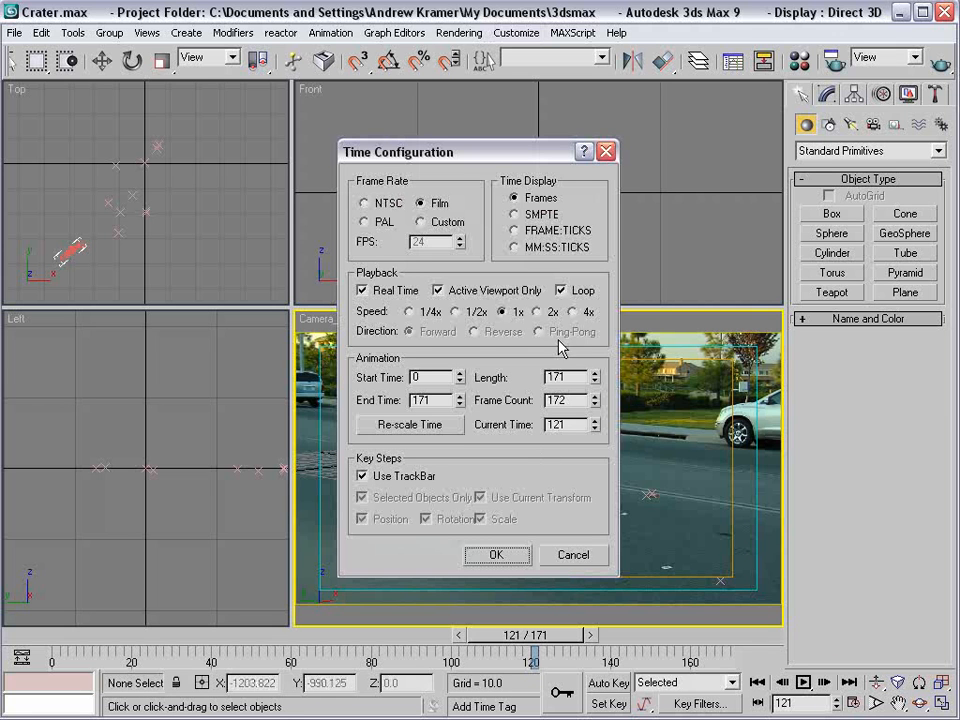
pyautogui.click(421, 204)
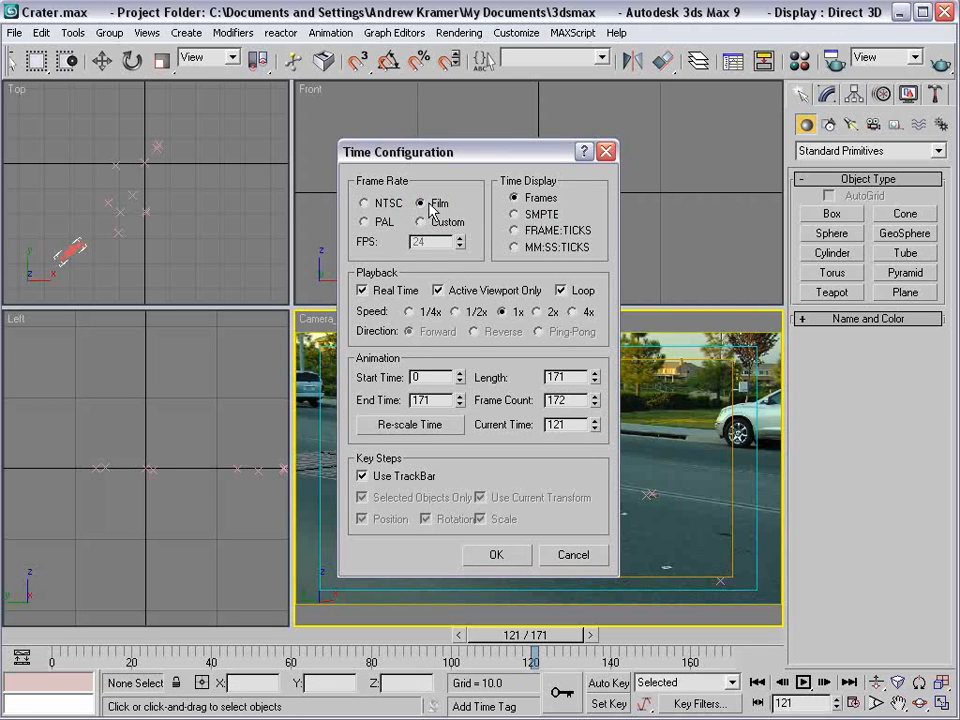
pyautogui.click(496, 555)
pyautogui.moveTo(522, 635); pyautogui.dragTo(113, 632)
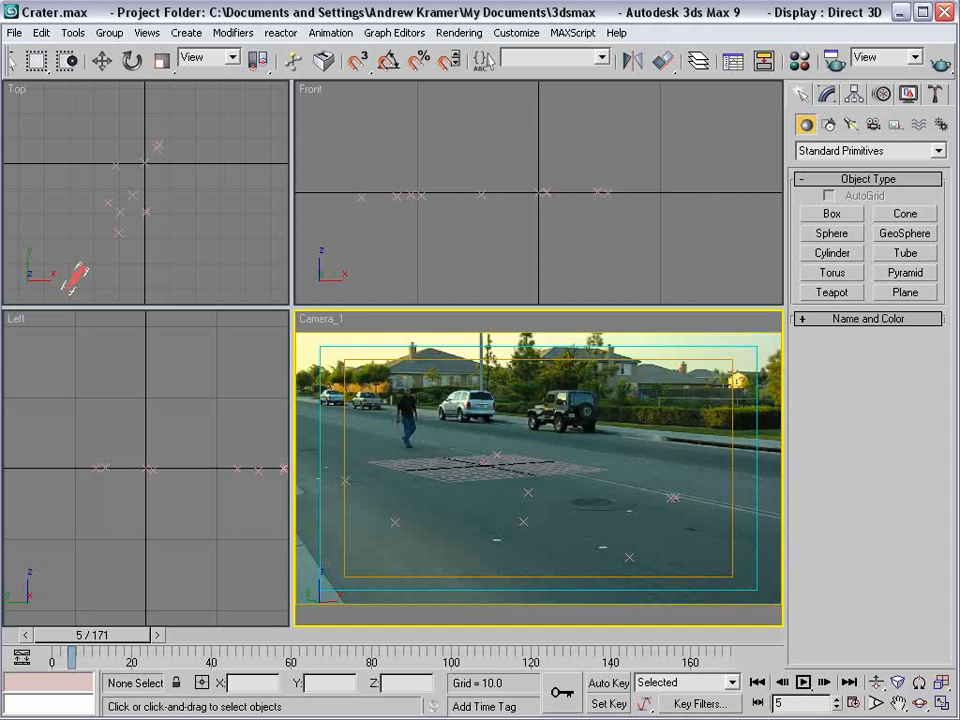
pyautogui.hotkey('alt', 'Tab')
pyautogui.moveTo(513, 524); pyautogui.dragTo(454, 524)
pyautogui.click(540, 8)
# Start a Line spline and enable 3D snapping with Pivot as the only snap target.
pyautogui.click(830, 125)
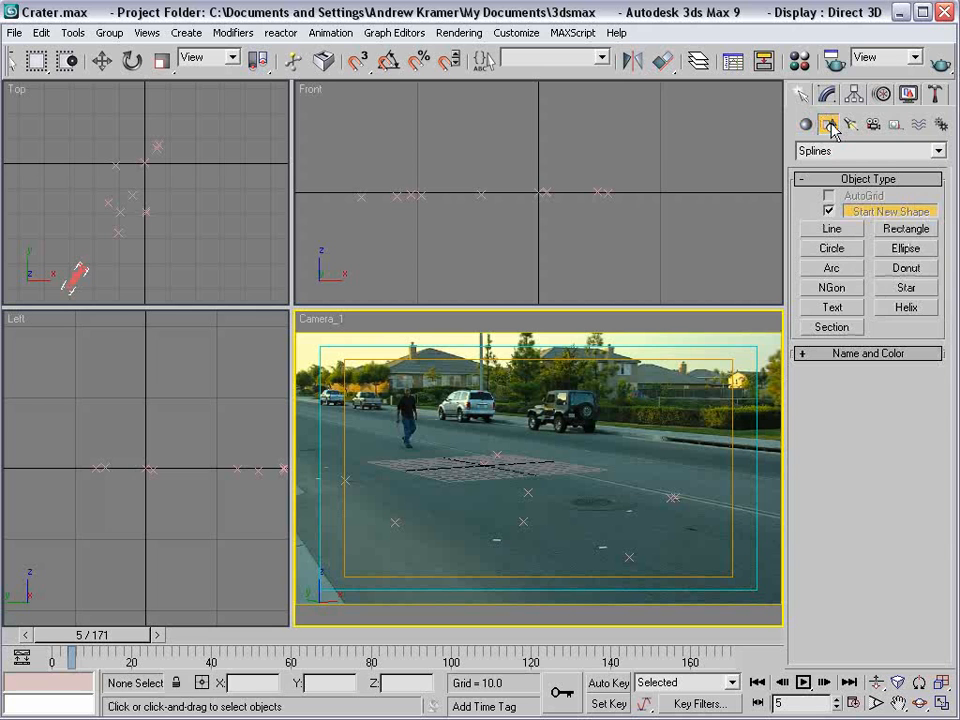
pyautogui.click(834, 230)
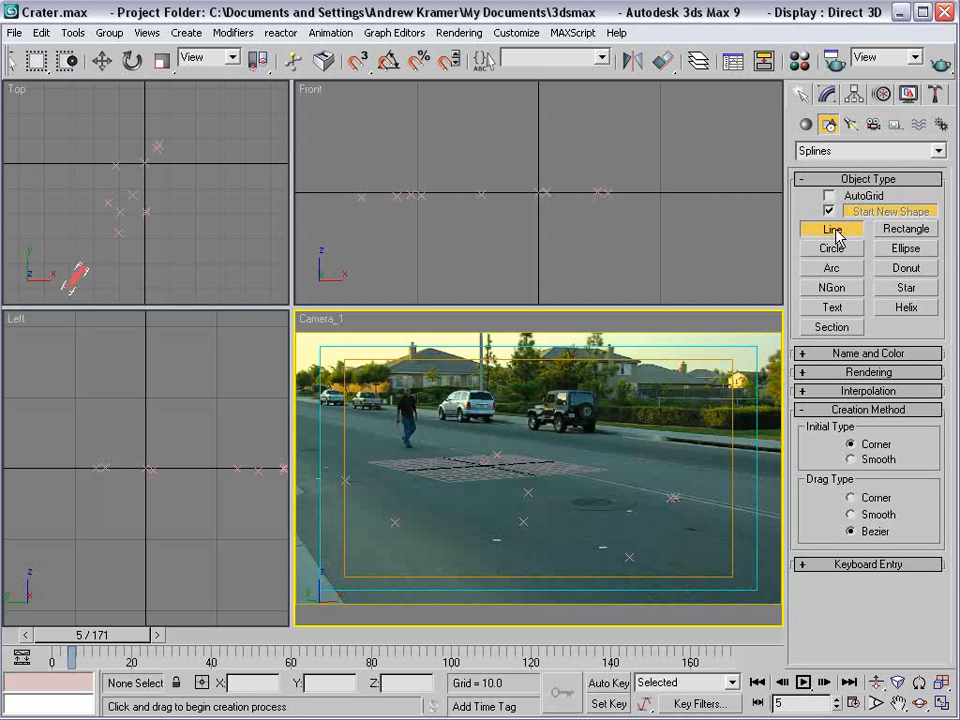
pyautogui.click(360, 64)
pyautogui.rightClick(360, 64)
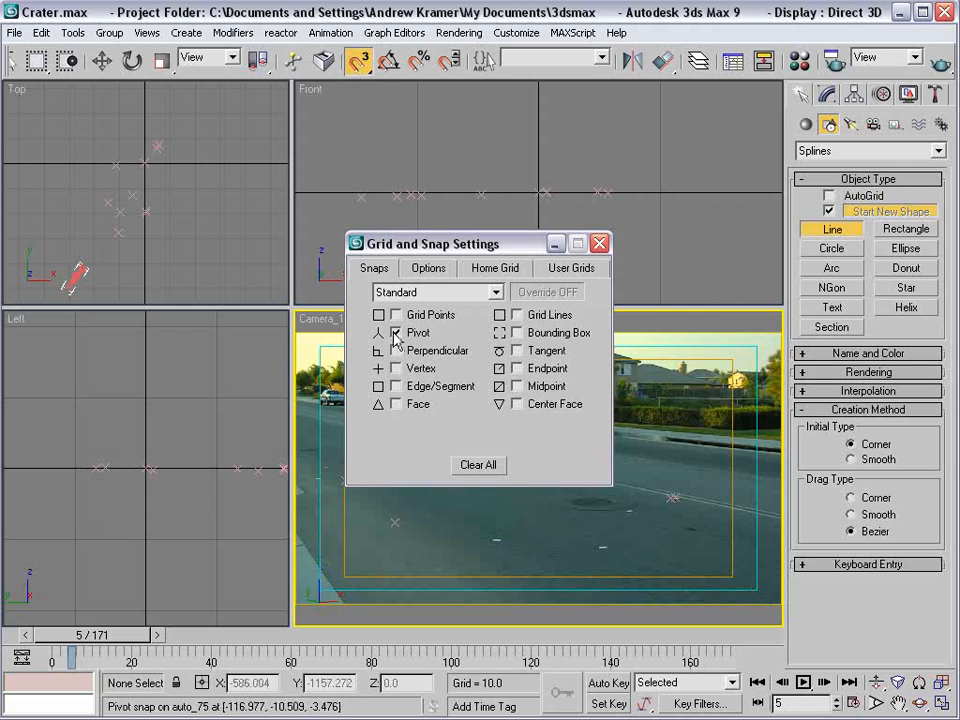
pyautogui.click(599, 243)
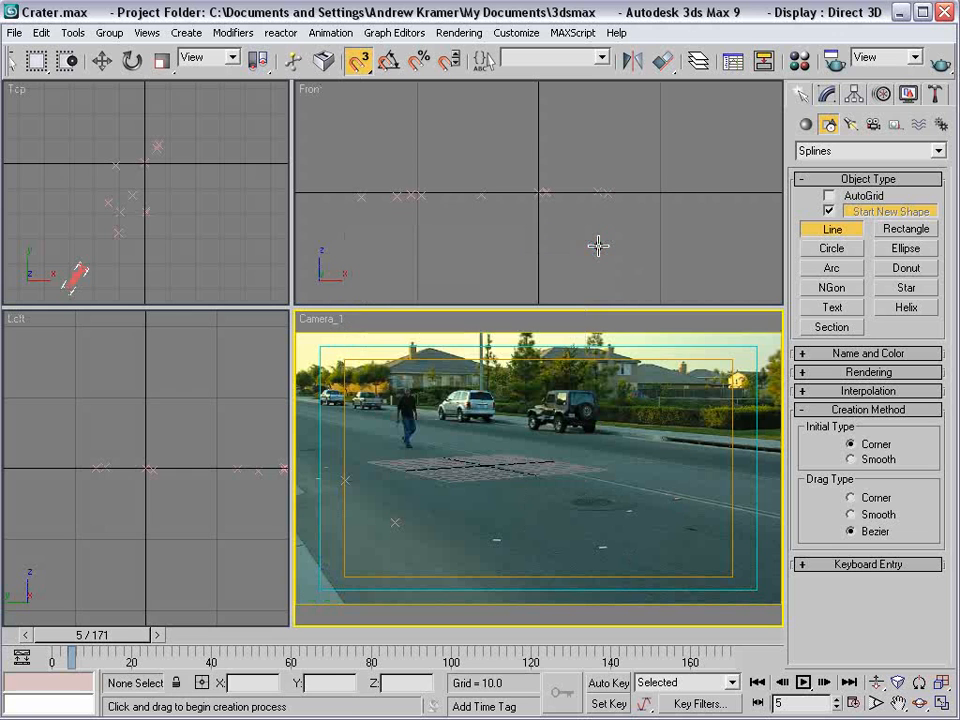
# At frame 39, draw a closed six-point line in the Camera_1 view, snapped to the outer tracking points around the street area.
pyautogui.moveTo(99, 635); pyautogui.dragTo(217, 638)
pyautogui.click(331, 480)
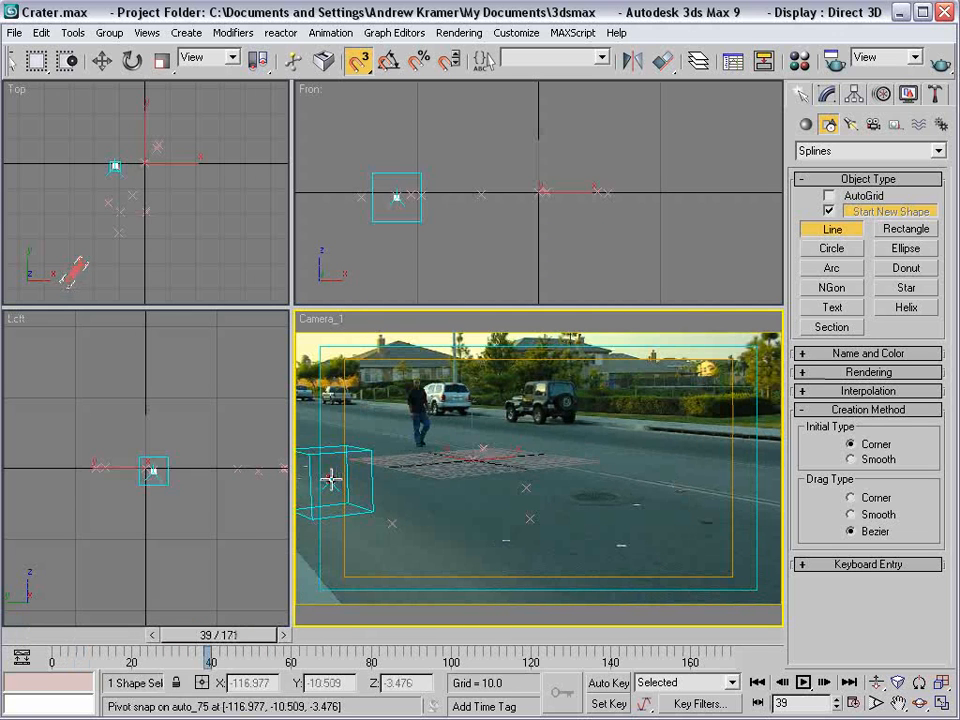
pyautogui.click(392, 522)
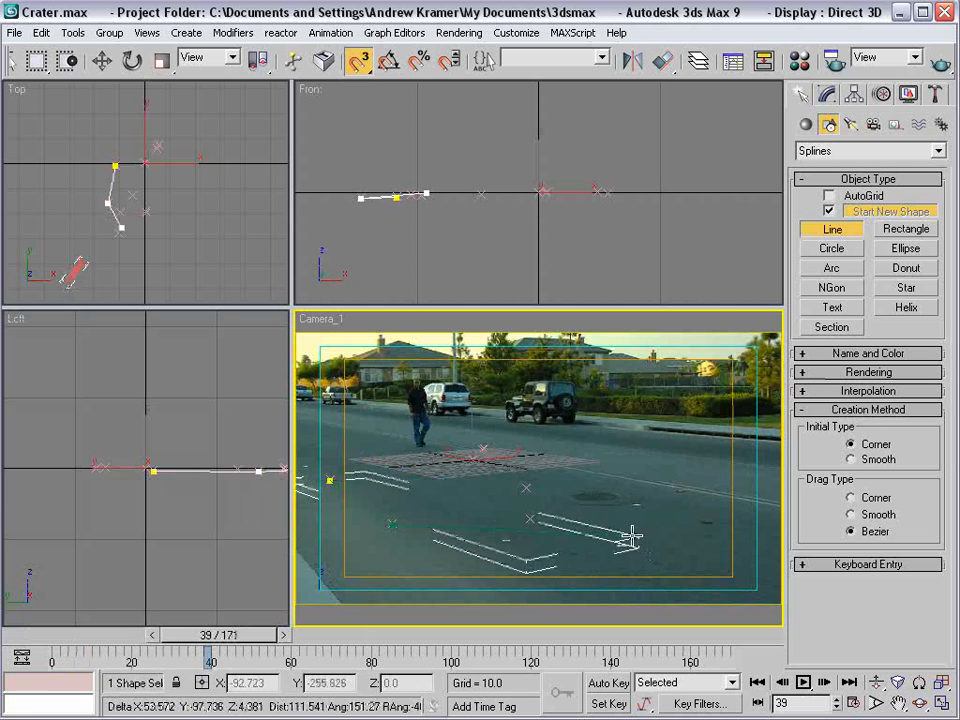
pyautogui.click(530, 517)
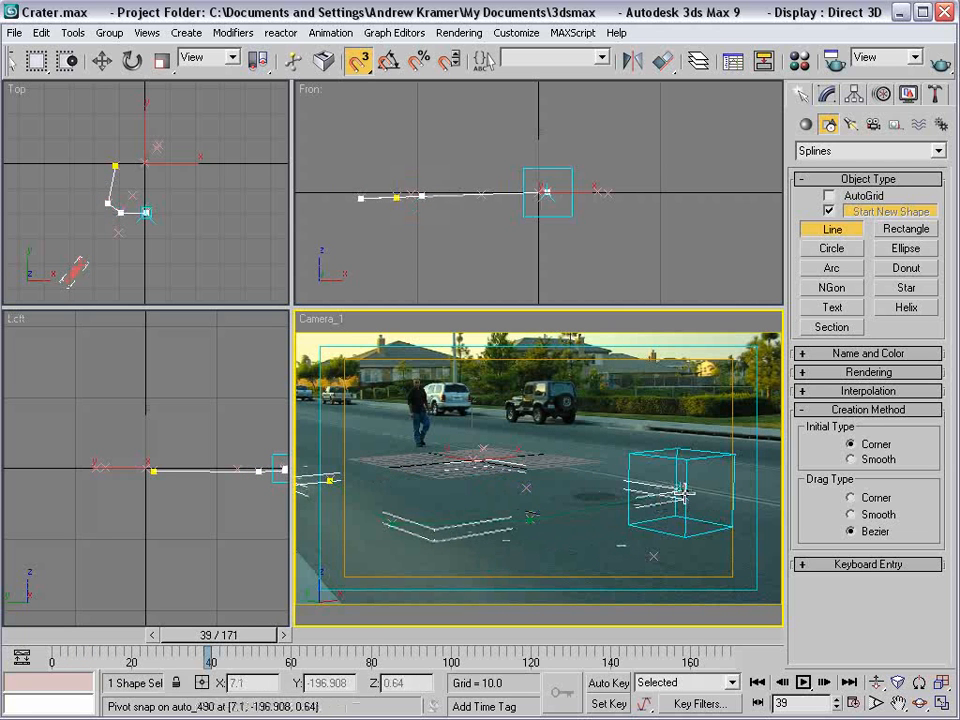
pyautogui.click(653, 555)
pyautogui.click(676, 490)
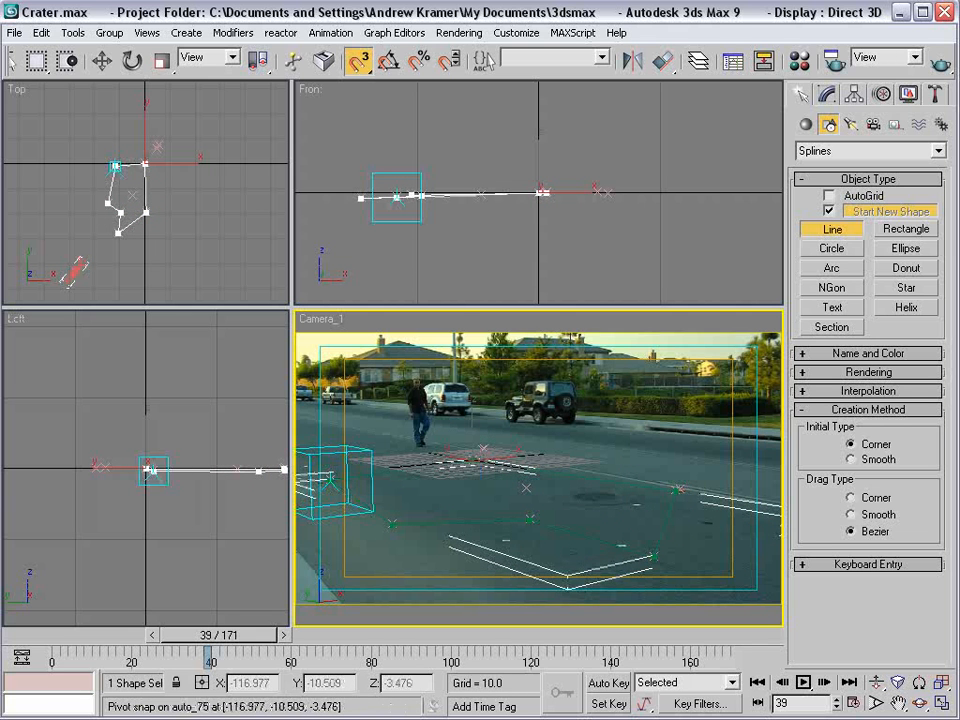
pyautogui.click(330, 483)
pyautogui.click(328, 381)
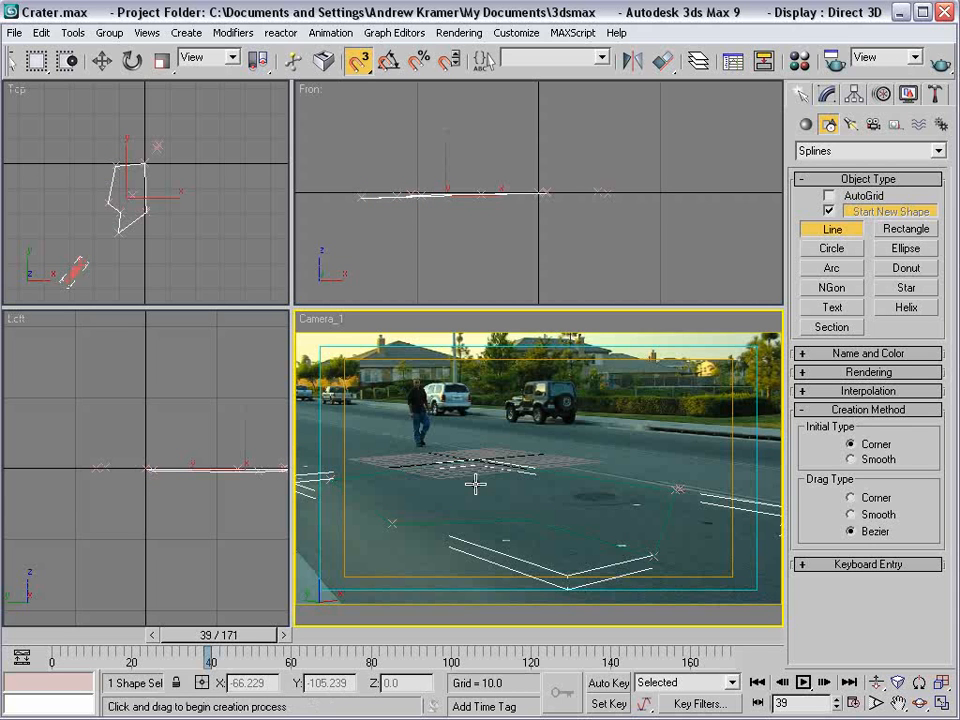
pyautogui.rightClick(400, 477)
pyautogui.click(647, 422)
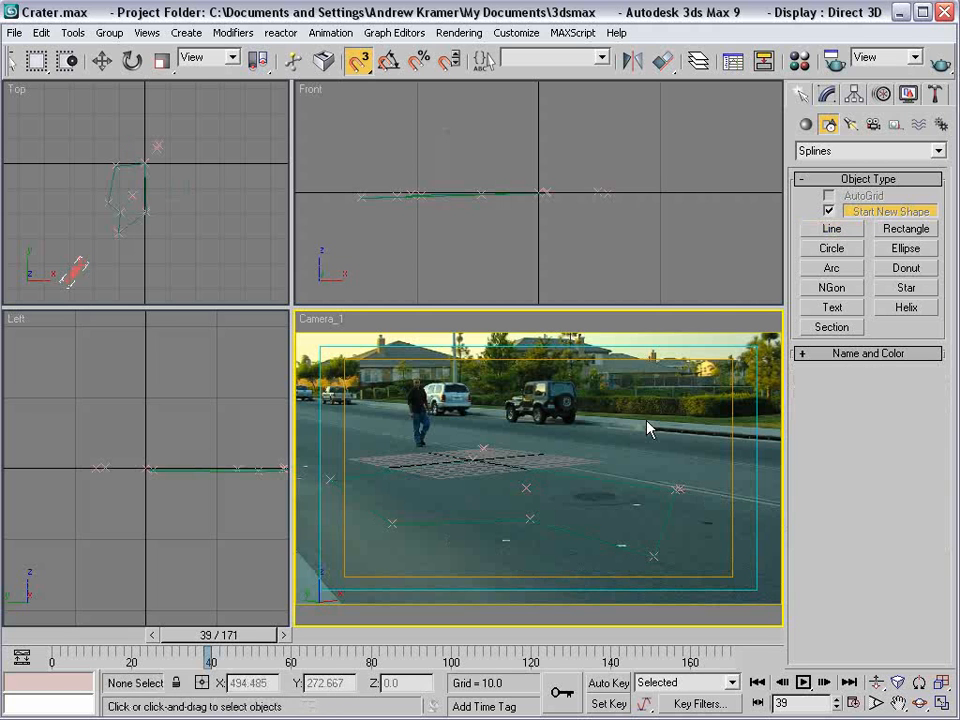
# Select the closed outline at Spline level and scale it up uniformly until it extends well past the visible street.
pyautogui.click(611, 480)
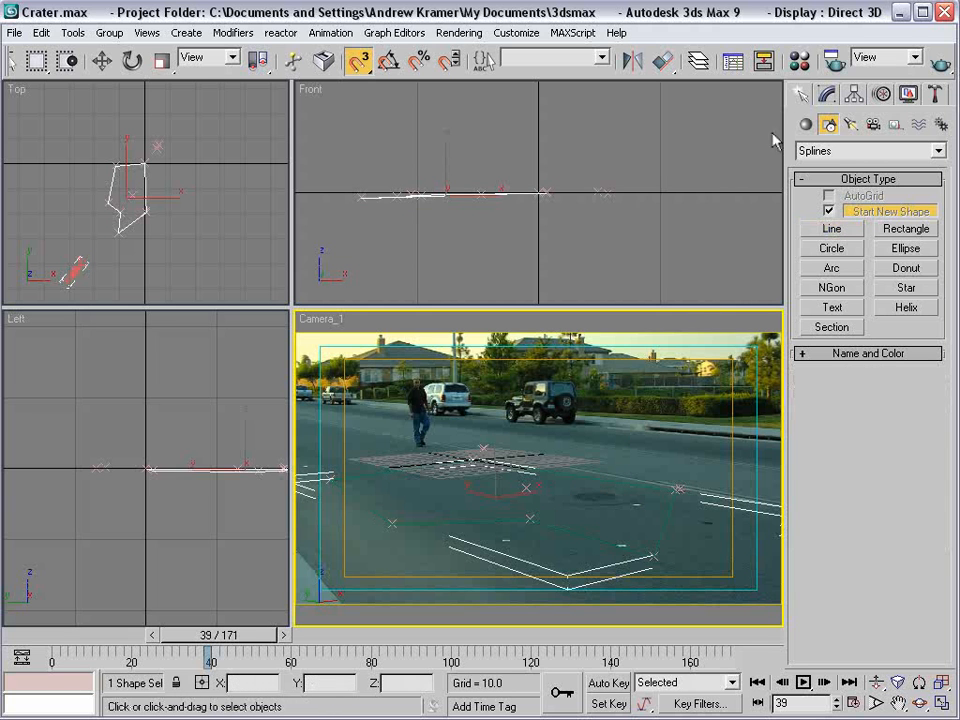
pyautogui.click(829, 93)
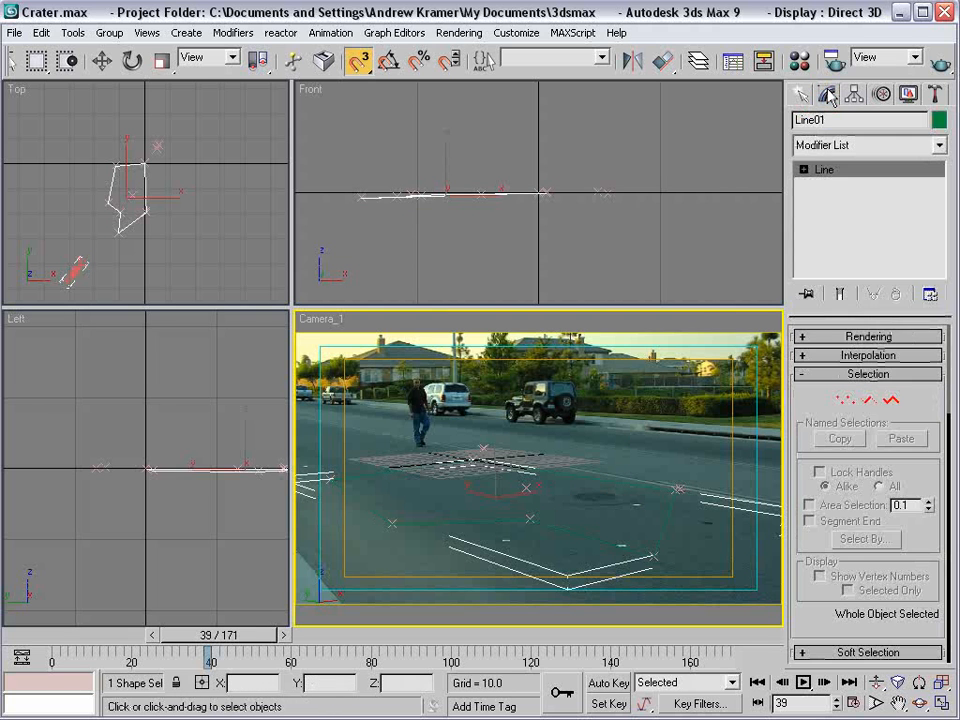
pyautogui.click(890, 401)
pyautogui.moveTo(316, 441); pyautogui.dragTo(722, 566)
pyautogui.rightClick(512, 480)
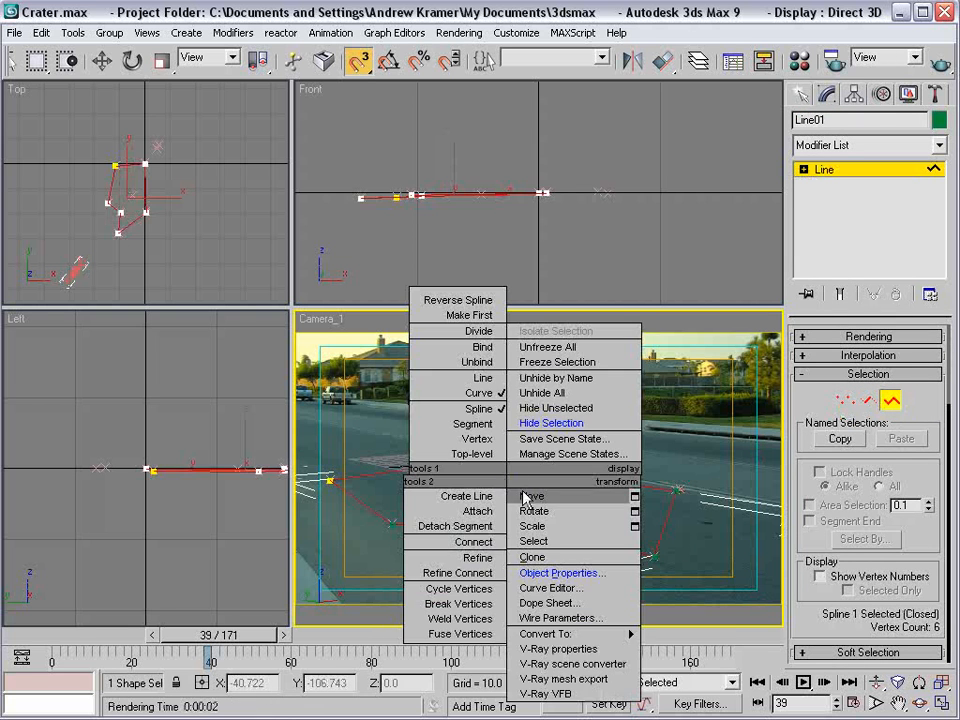
pyautogui.click(579, 526)
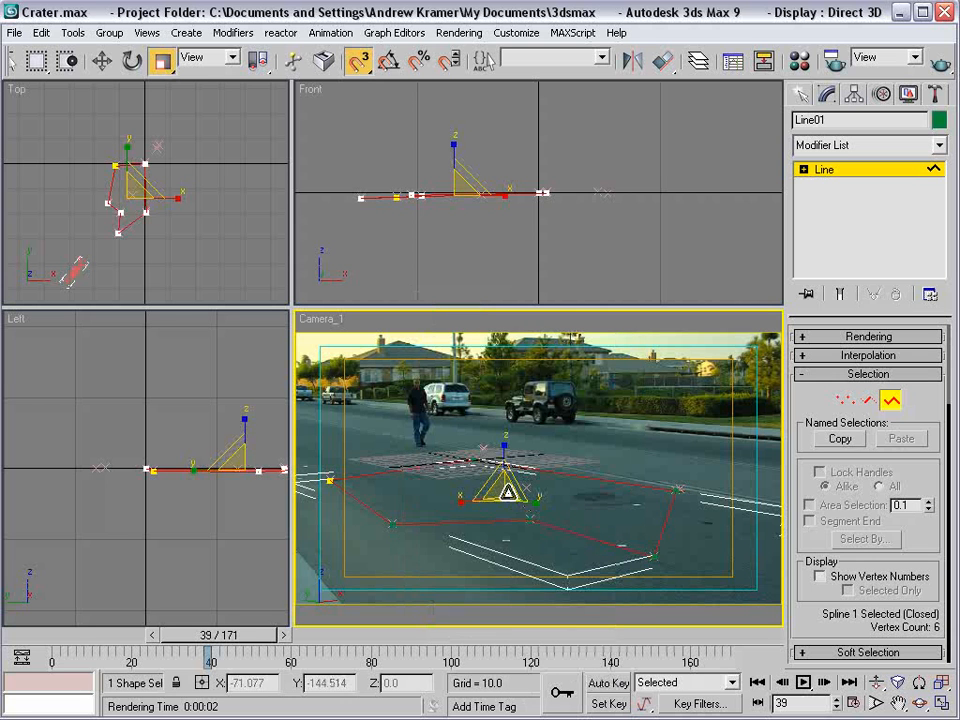
pyautogui.moveTo(502, 492); pyautogui.dragTo(586, 414)
pyautogui.moveTo(727, 243); pyautogui.dragTo(783, 181)
pyautogui.rightClick(565, 382)
pyautogui.click(695, 401)
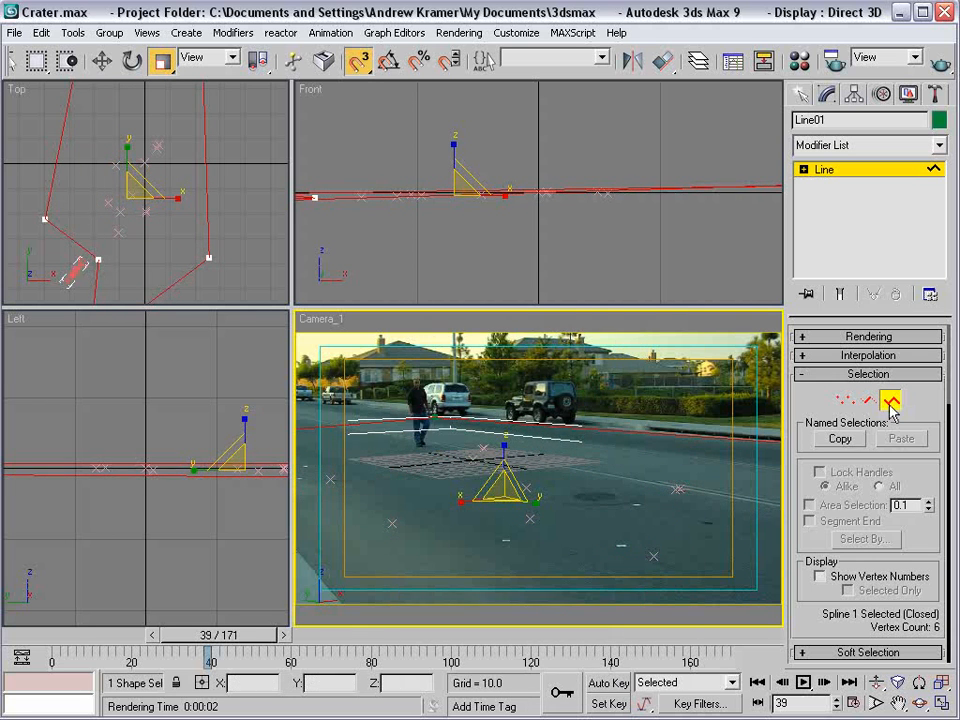
# Leave the Spline sub-object level and convert the enlarged outline to an Editable Poly as the ground surface.
pyautogui.click(540, 364)
pyautogui.click(521, 426)
pyautogui.rightClick(527, 432)
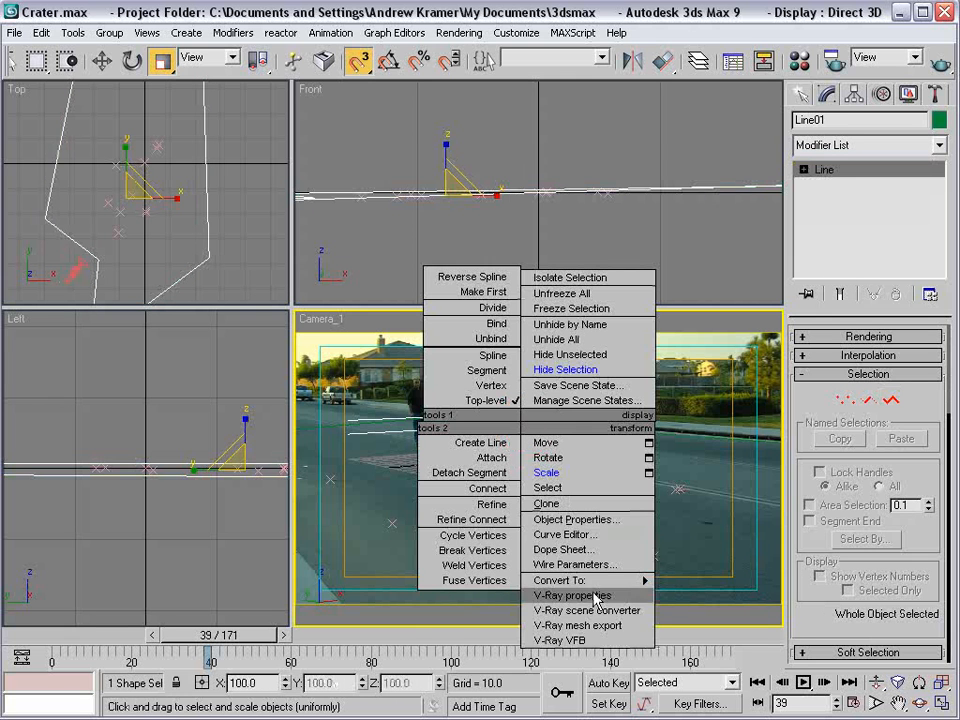
pyautogui.moveTo(604, 580)
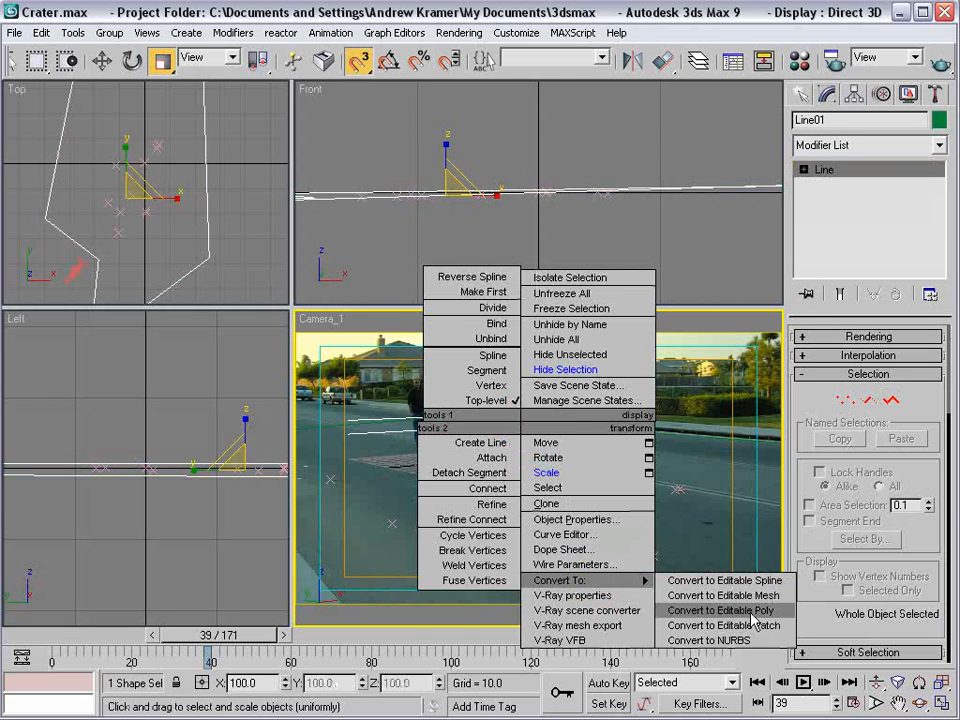
pyautogui.click(708, 610)
pyautogui.click(643, 361)
pyautogui.click(527, 461)
pyautogui.click(586, 375)
pyautogui.rightClick(589, 380)
pyautogui.click(607, 401)
# Place a MAX Text spline of size 100 in the Front viewport, just above the ground line.
pyautogui.click(802, 97)
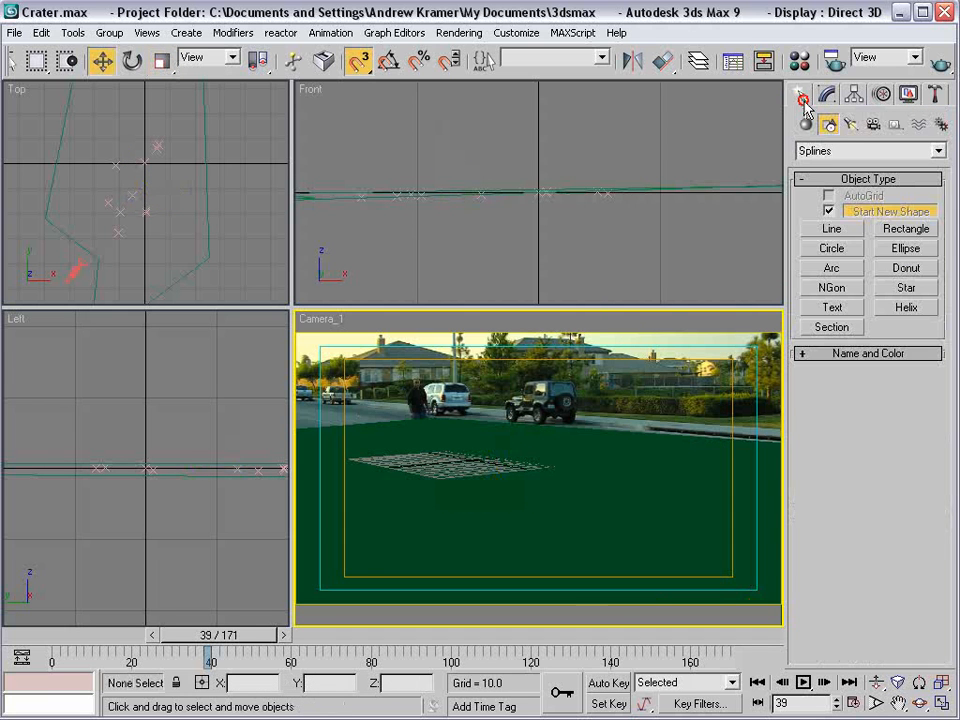
pyautogui.click(831, 307)
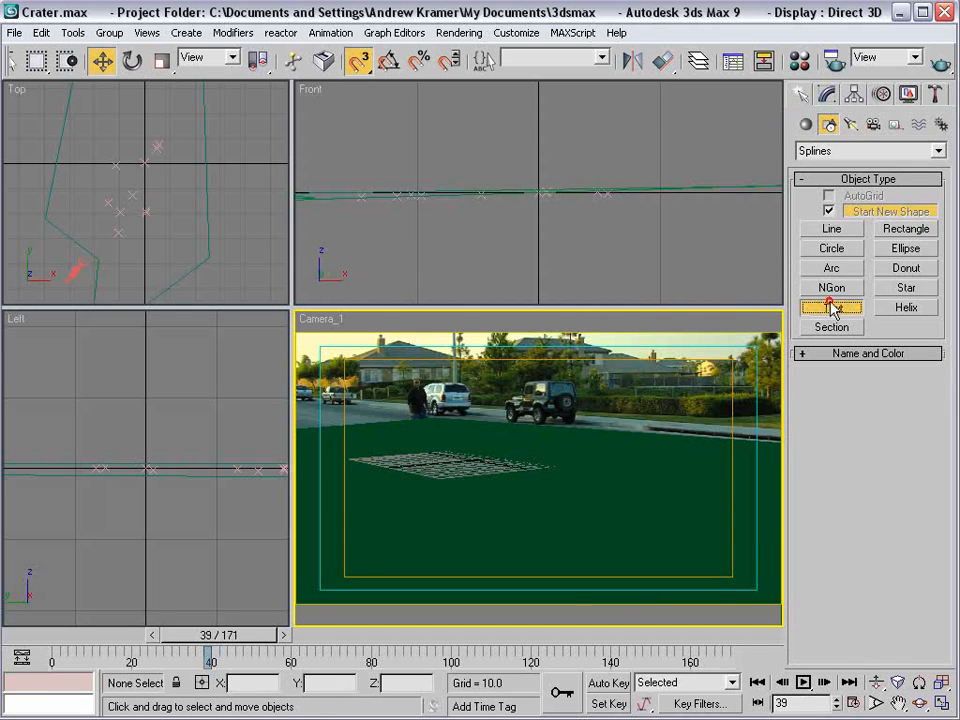
pyautogui.click(566, 180)
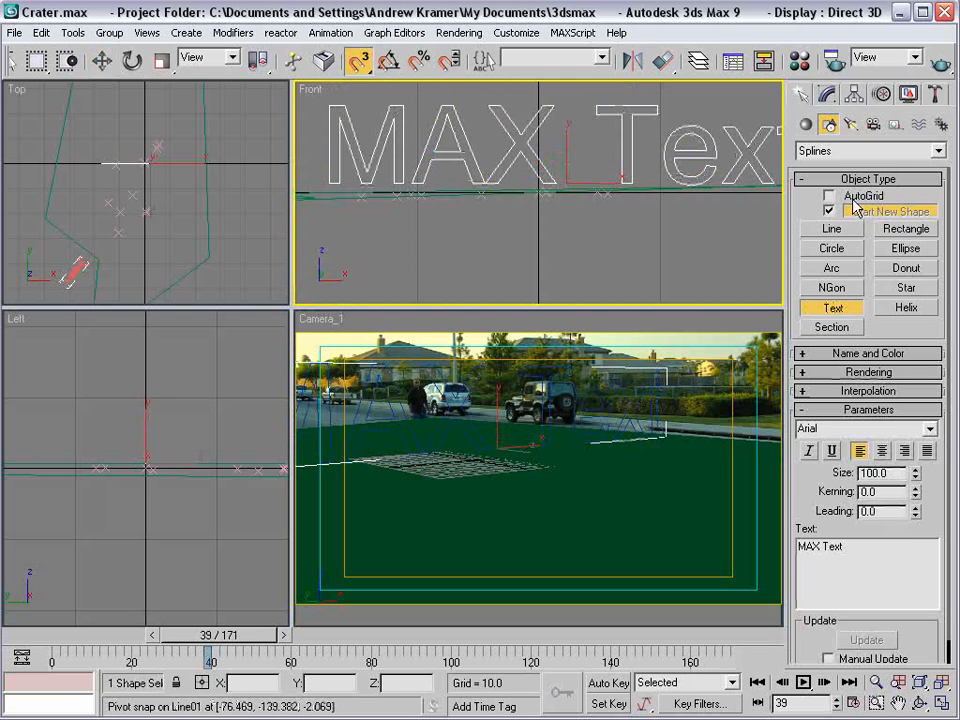
# Add a Bevel modifier to the text with Level 1 height 10, and Level 2 height 0.5 and outline -1.0.
pyautogui.click(826, 94)
pyautogui.click(844, 145)
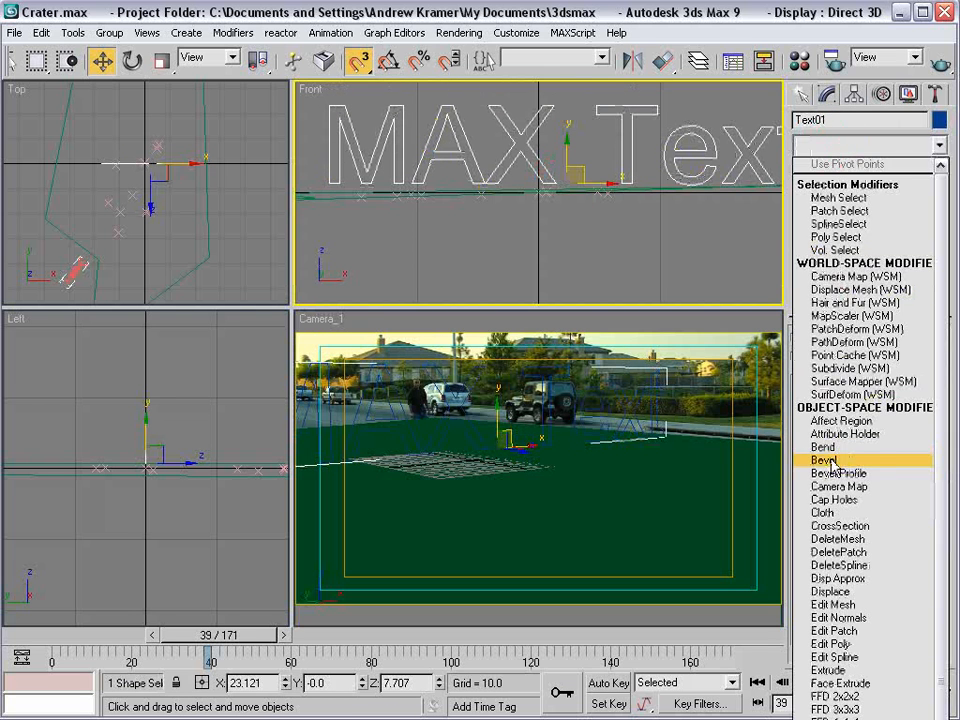
pyautogui.click(825, 399)
pyautogui.click(828, 558)
pyautogui.moveTo(932, 573); pyautogui.dragTo(934, 503)
pyautogui.click(933, 522)
pyautogui.doubleClick(900, 572)
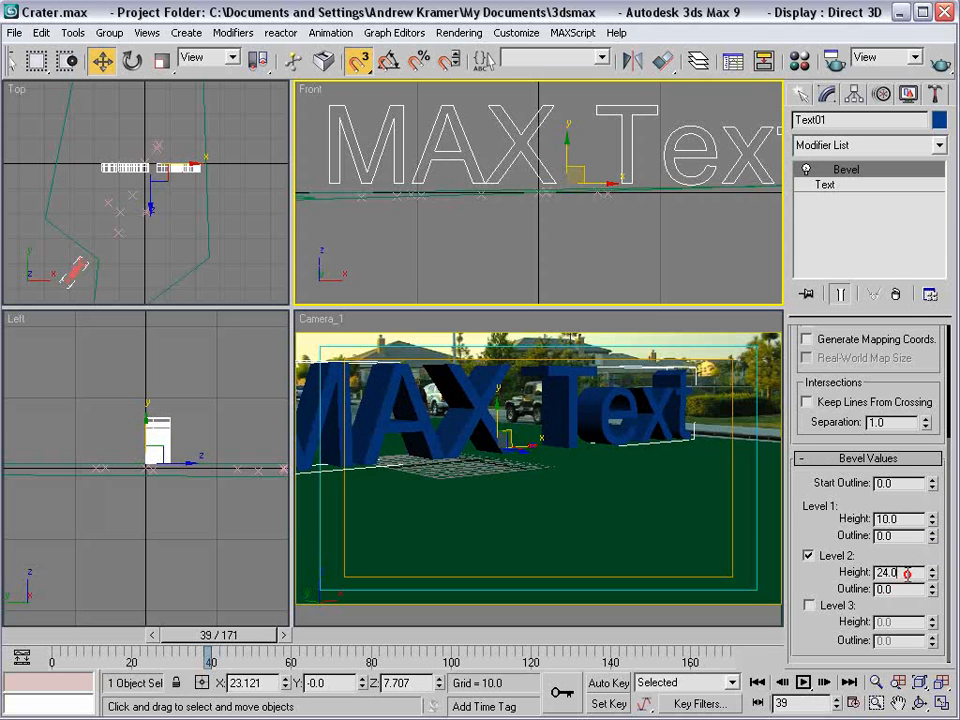
pyautogui.write('0.5')
pyautogui.press('Return')
pyautogui.moveTo(933, 590); pyautogui.dragTo(934, 596)
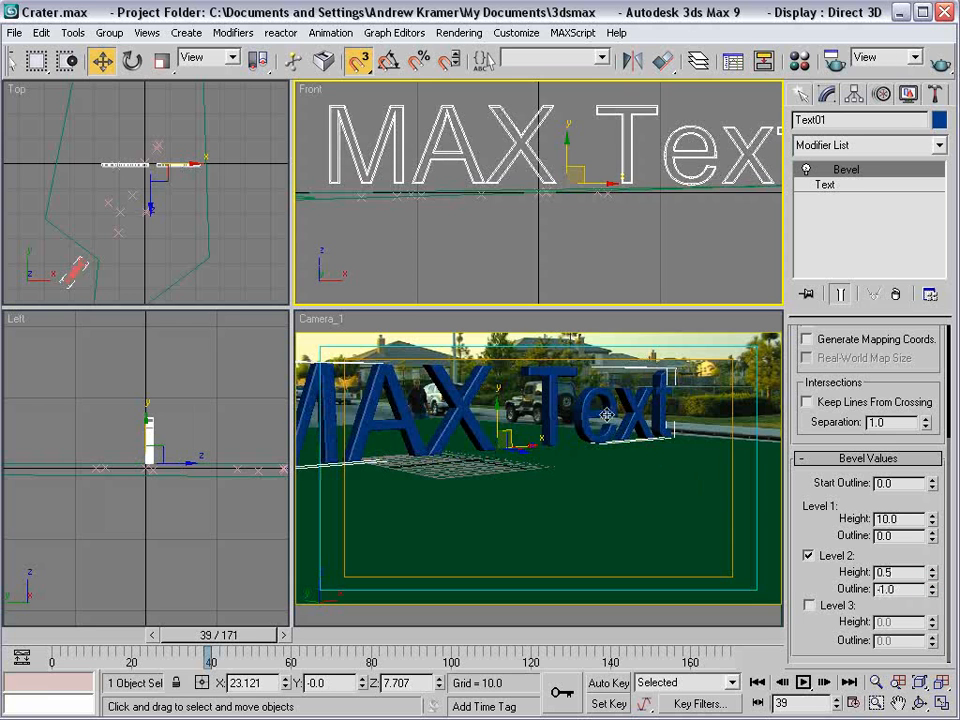
# Turn off snapping, scale the beveled text down uniformly to about half size, and move it forward onto the street.
pyautogui.rightClick(511, 428)
pyautogui.click(491, 493)
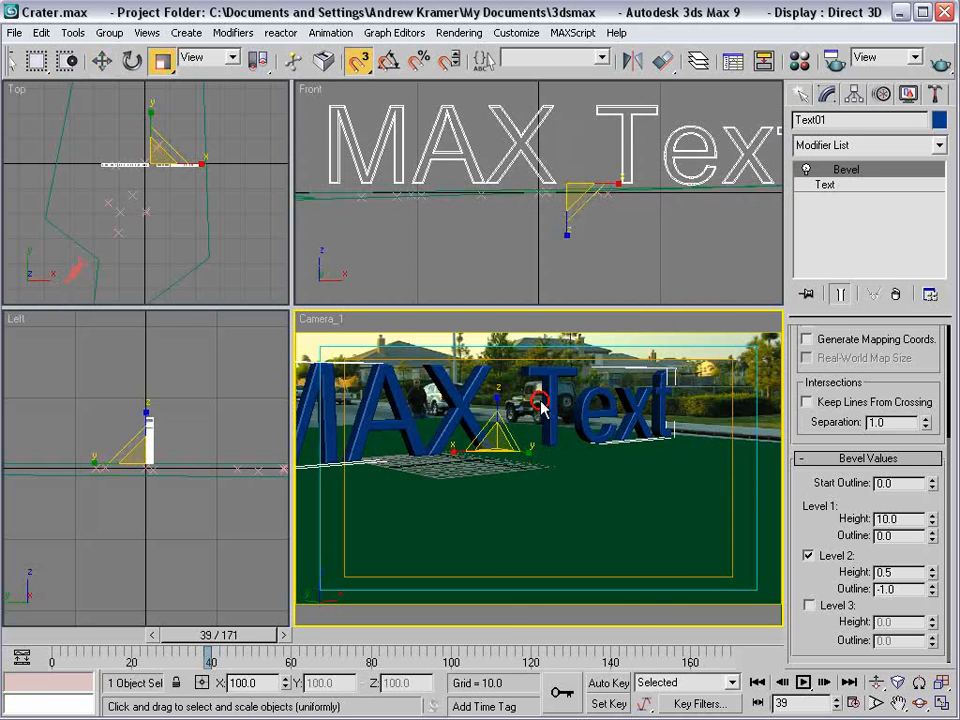
pyautogui.click(362, 63)
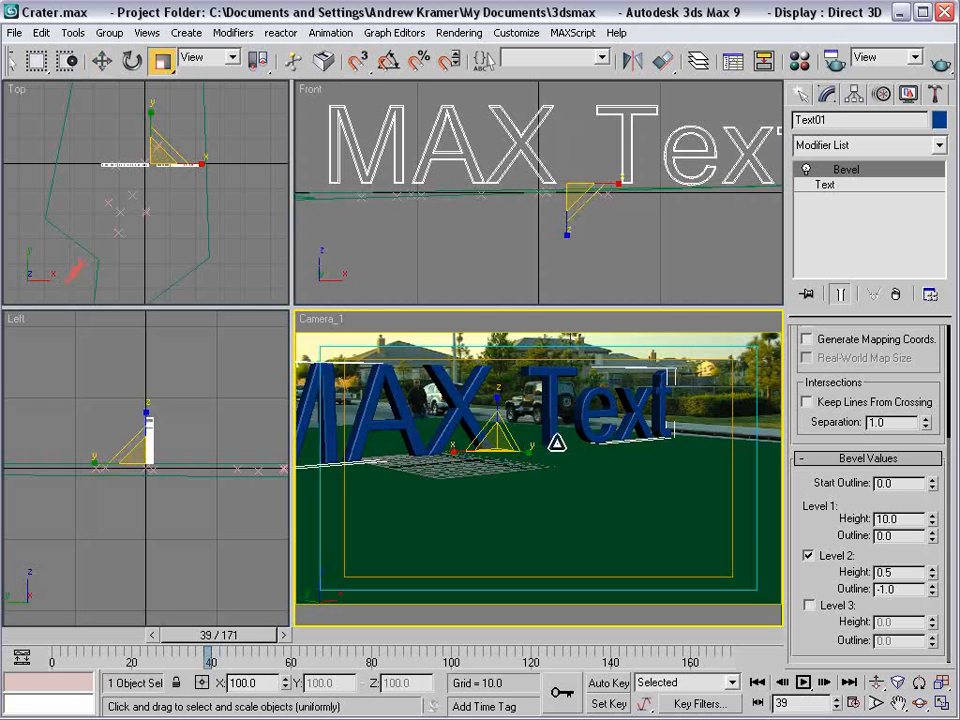
pyautogui.moveTo(500, 438); pyautogui.dragTo(422, 594)
pyautogui.rightClick(489, 430)
pyautogui.click(510, 447)
pyautogui.moveTo(516, 459); pyautogui.dragTo(650, 485)
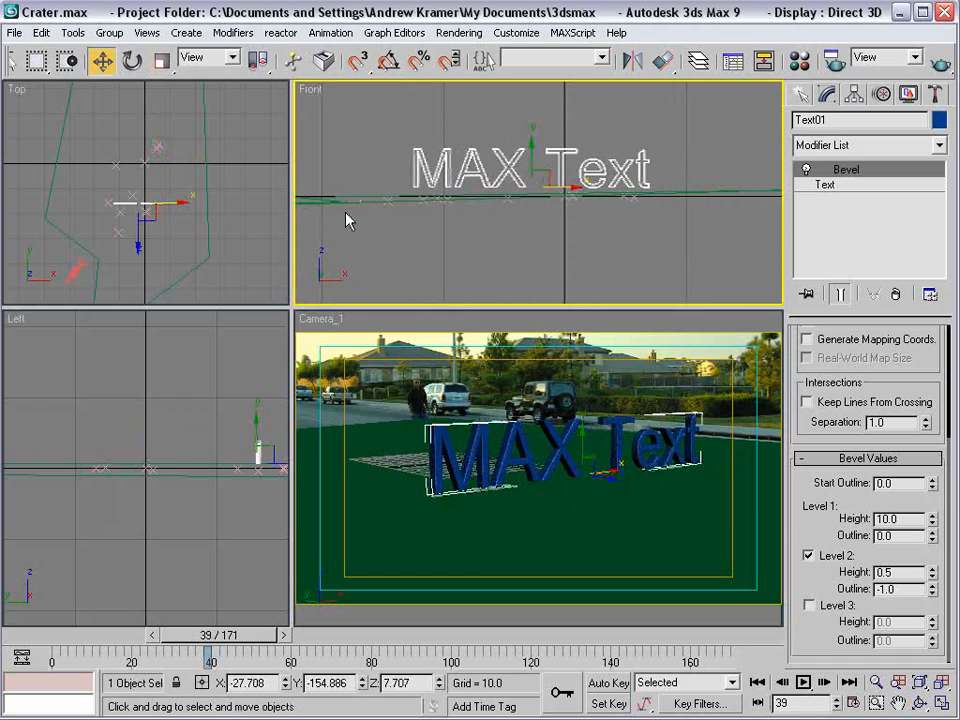
# Change the ground surface's object color to pale cyan in its properties, and deselect it.
pyautogui.click(344, 206)
pyautogui.rightClick(338, 222)
pyautogui.click(386, 373)
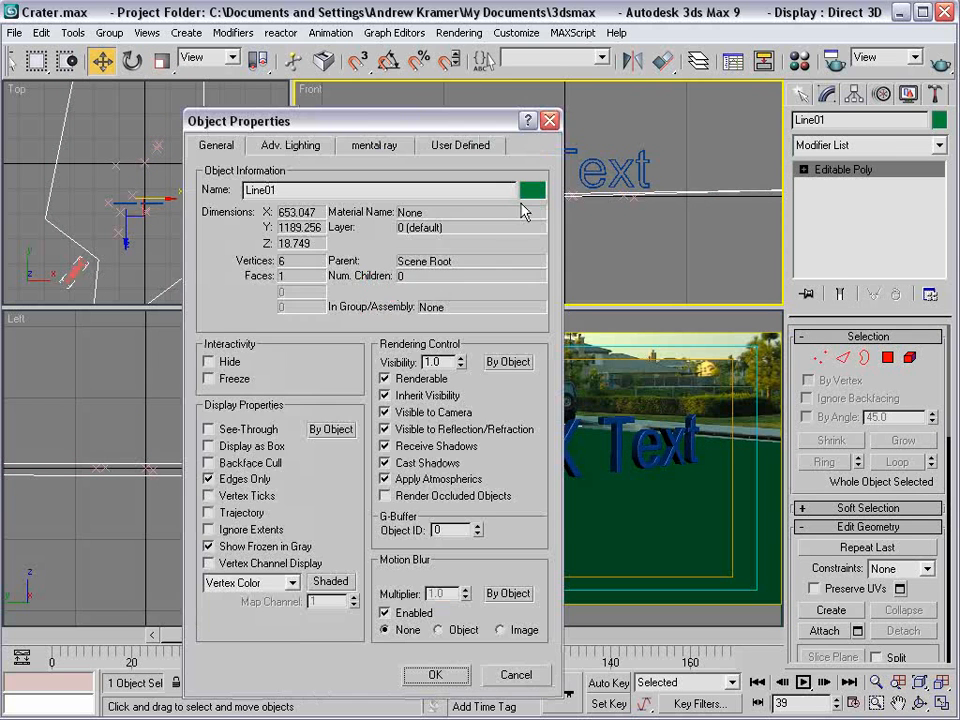
pyautogui.click(531, 189)
pyautogui.click(382, 336)
pyautogui.click(468, 514)
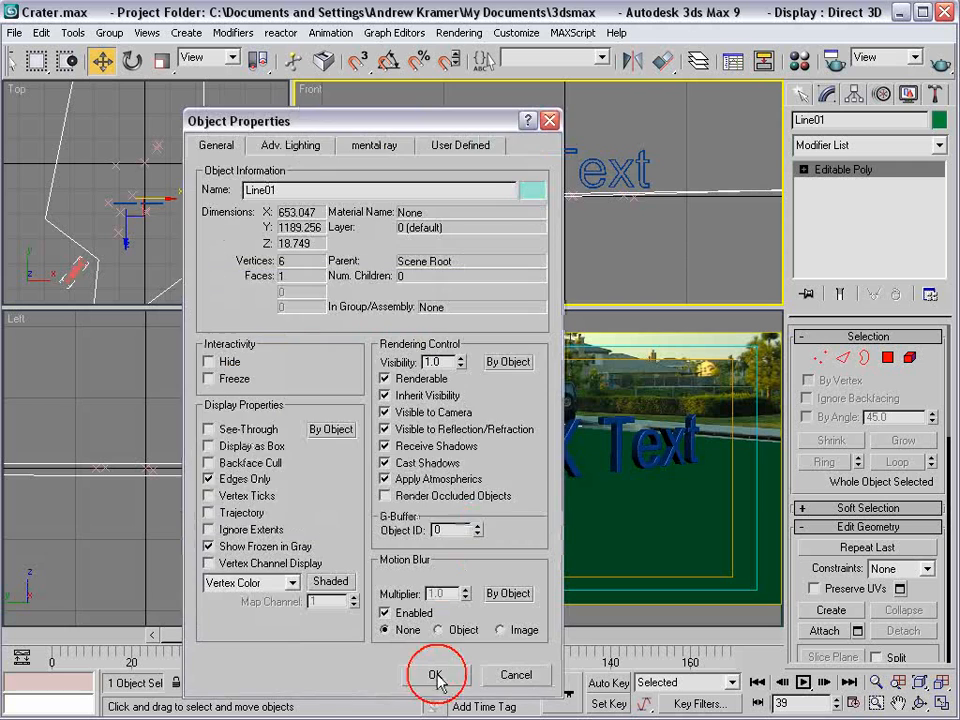
pyautogui.click(435, 674)
pyautogui.click(542, 246)
# Tilt the text about 1.1 degrees in the Front viewport to follow the ground slope, and lower it to about Z 0.1.
pyautogui.scroll(3, 499, 204)
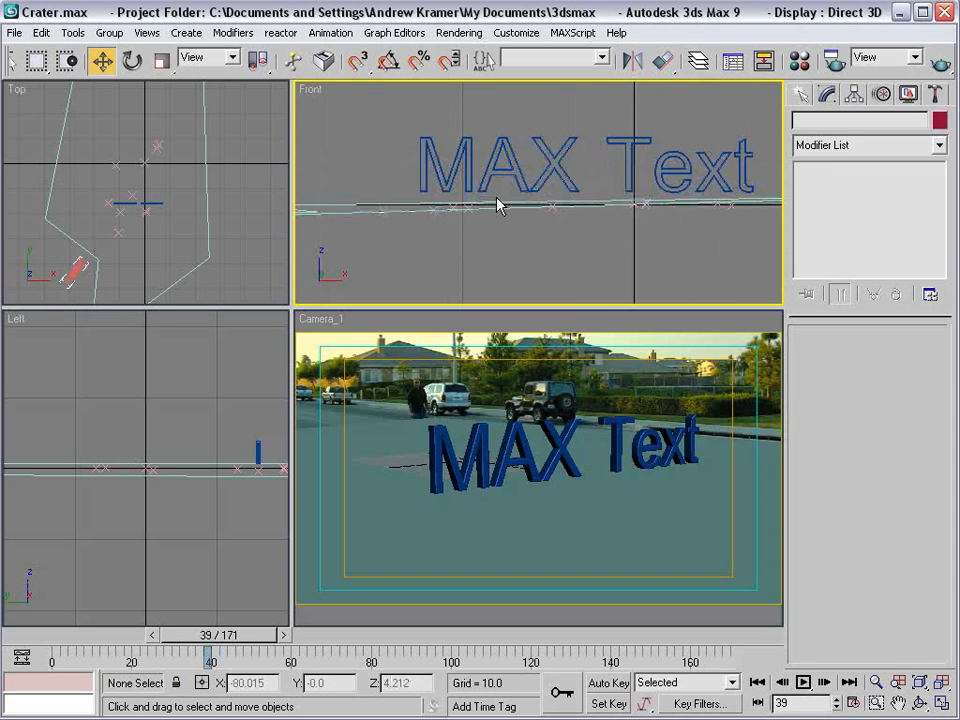
pyautogui.click(597, 187)
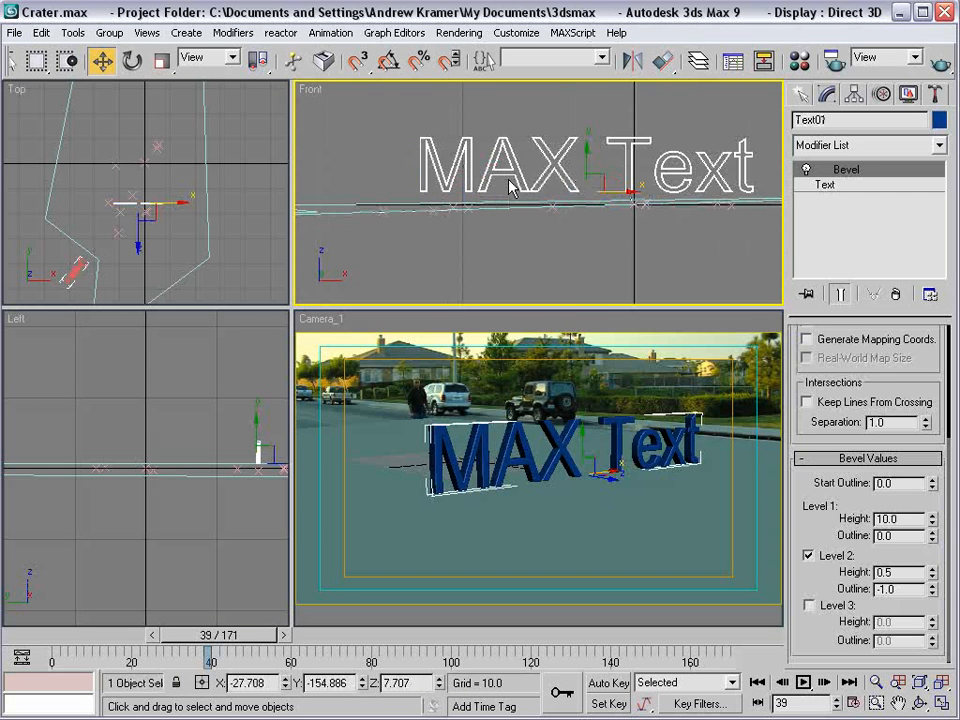
pyautogui.scroll(-3, 403, 208)
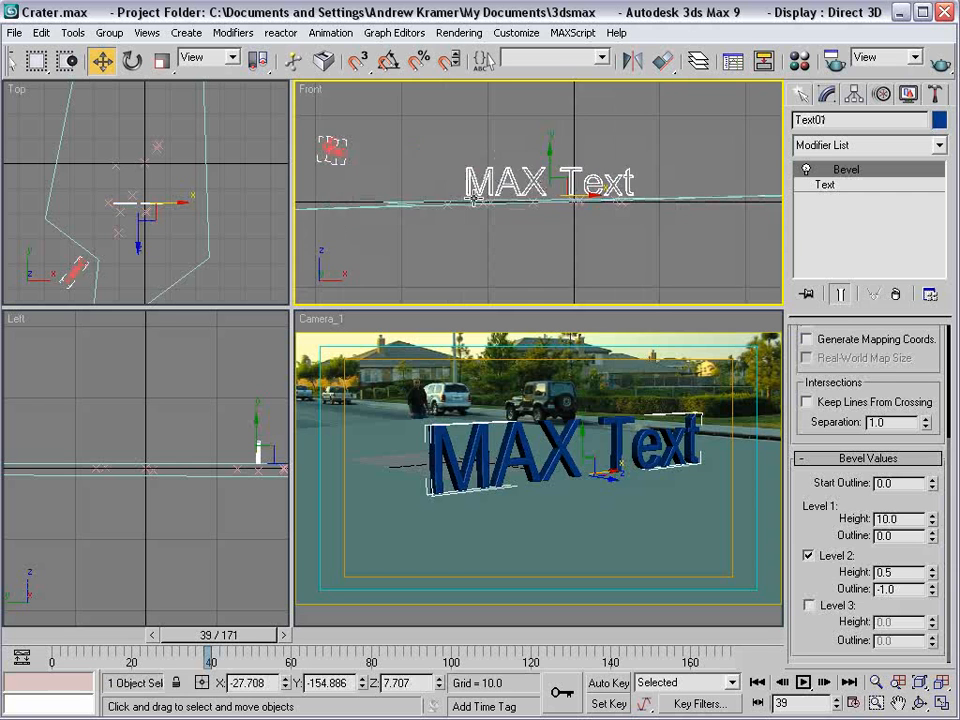
pyautogui.scroll(3, 507, 215)
pyautogui.rightClick(530, 175)
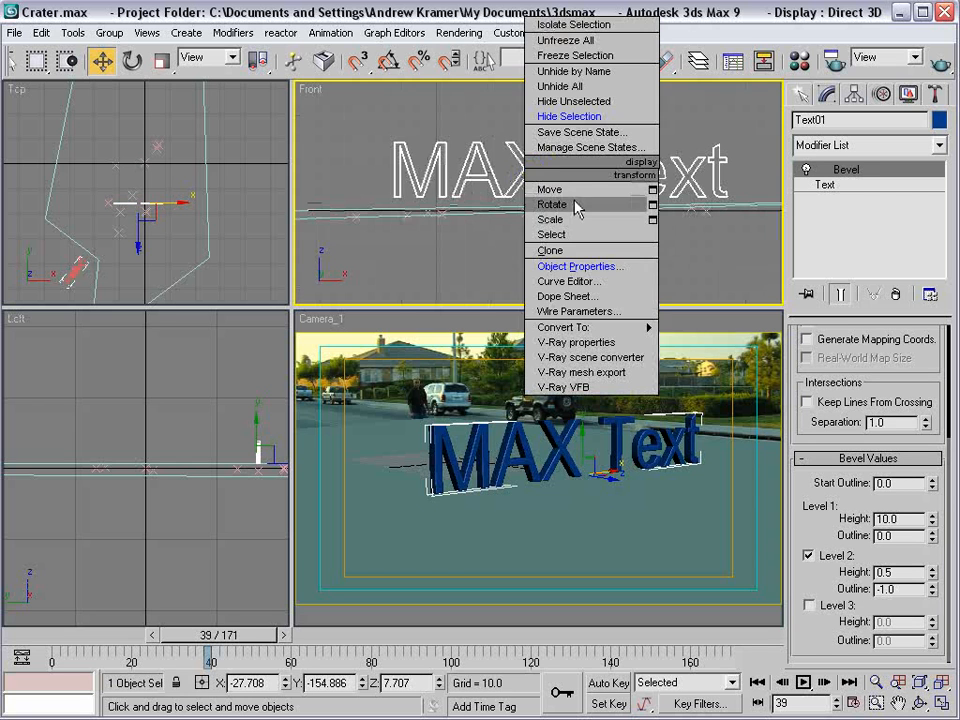
pyautogui.click(568, 203)
pyautogui.moveTo(600, 192); pyautogui.dragTo(551, 176)
pyautogui.rightClick(601, 186)
pyautogui.click(568, 196)
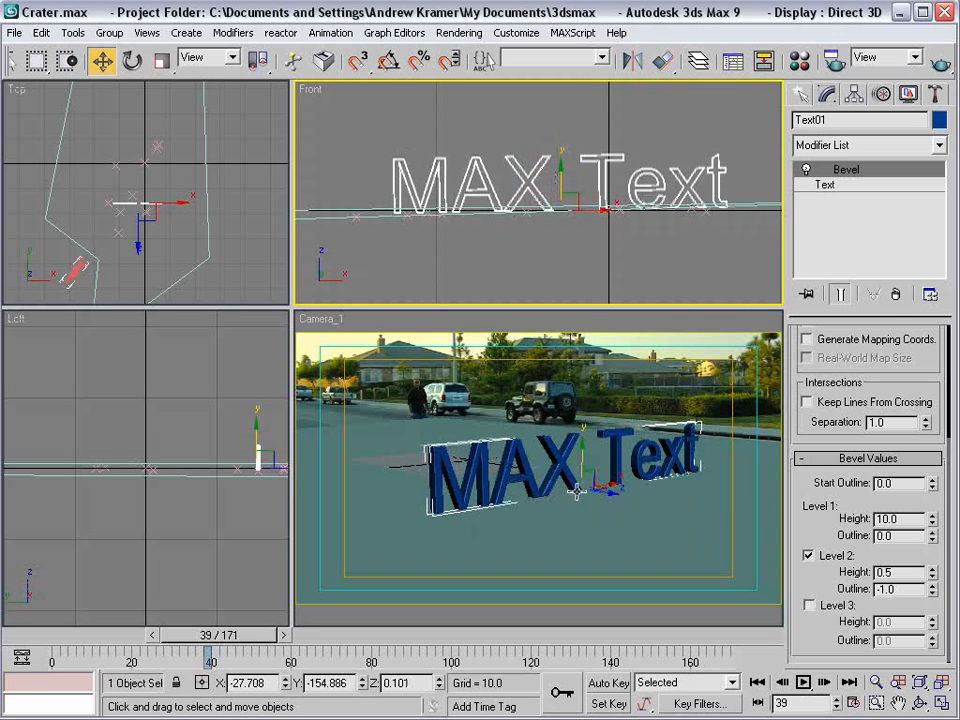
pyautogui.moveTo(560, 172); pyautogui.dragTo(556, 173)
# Fine-tune the text's rotation against the ground line in the Front viewport, switch back to Move, and deselect the text.
pyautogui.rightClick(556, 172)
pyautogui.click(577, 209)
pyautogui.scroll(2, 576, 213)
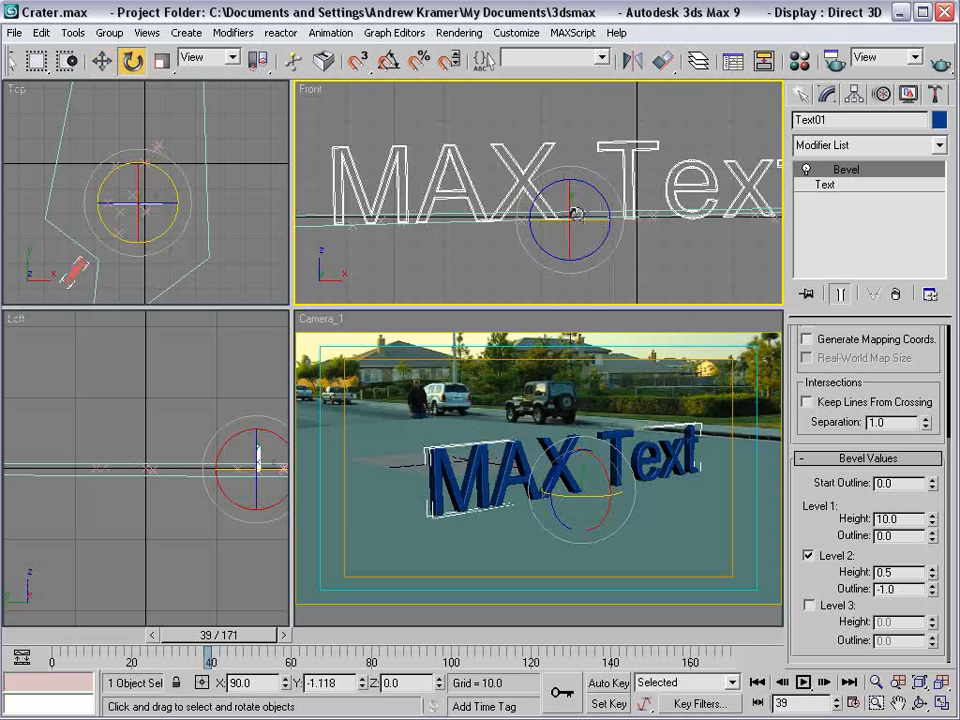
pyautogui.scroll(1, 590, 213)
pyautogui.moveTo(618, 210); pyautogui.dragTo(581, 197)
pyautogui.rightClick(628, 205)
pyautogui.click(640, 279)
pyautogui.click(546, 368)
pyautogui.click(800, 93)
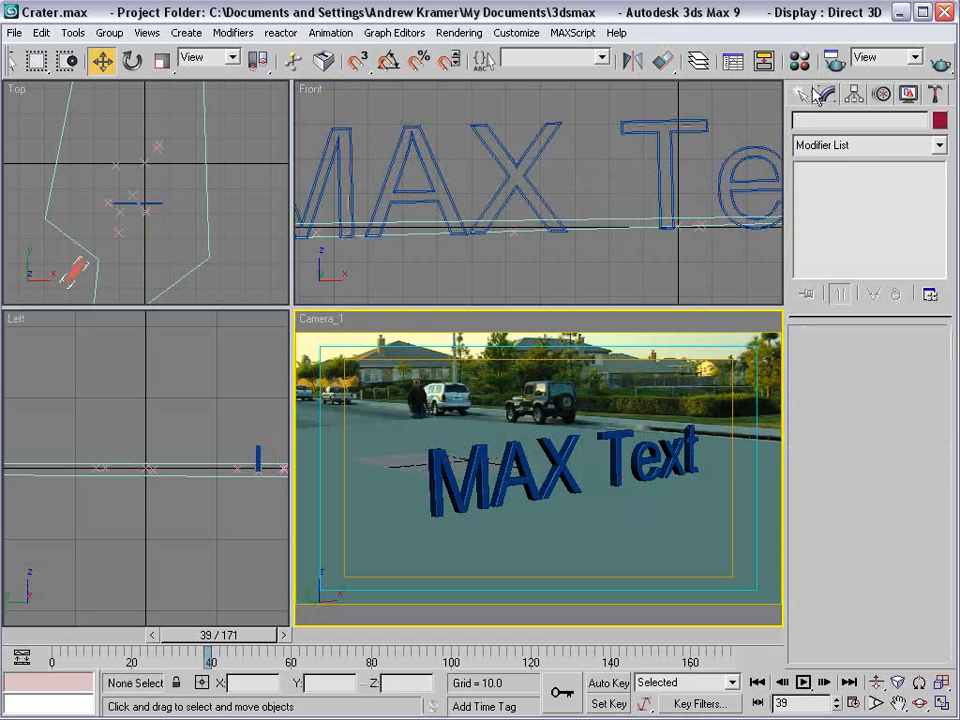
# Create a Skylight beside the text in the camera view and set its Rays per Sample to 5.
pyautogui.click(828, 123)
pyautogui.click(873, 123)
pyautogui.click(906, 253)
pyautogui.click(741, 458)
pyautogui.moveTo(912, 500); pyautogui.dragTo(755, 487)
pyautogui.write('5')
pyautogui.click(431, 355)
# Convert the first material slot to a Matte/Shadow material and apply it to the ground surface.
pyautogui.press('m')
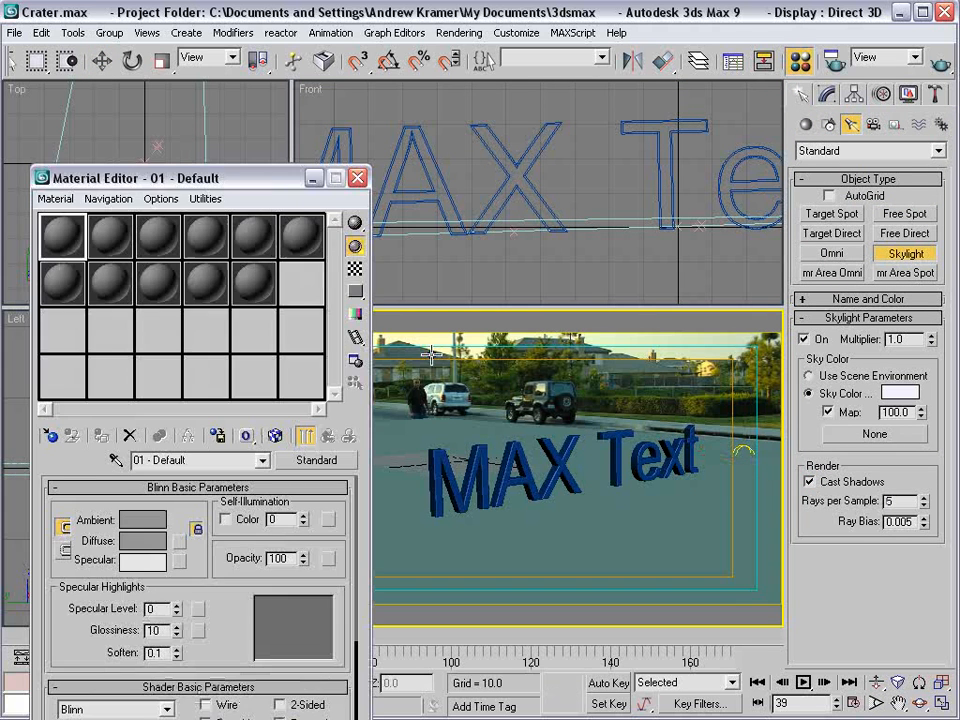
pyautogui.moveTo(188, 180); pyautogui.dragTo(201, 103)
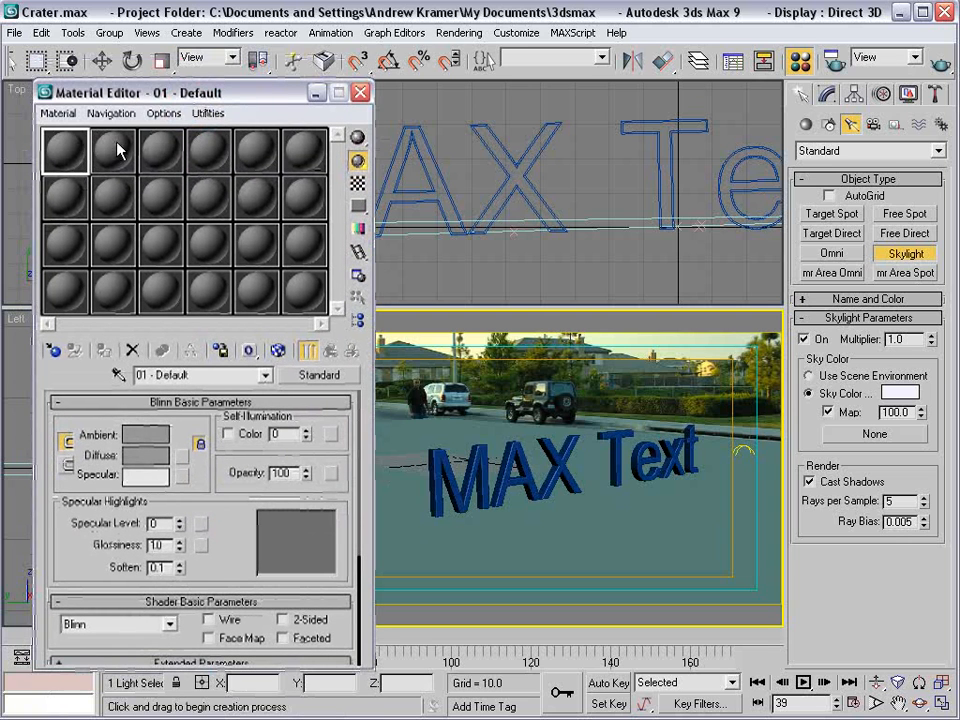
pyautogui.click(318, 375)
pyautogui.moveTo(841, 137); pyautogui.dragTo(279, 101)
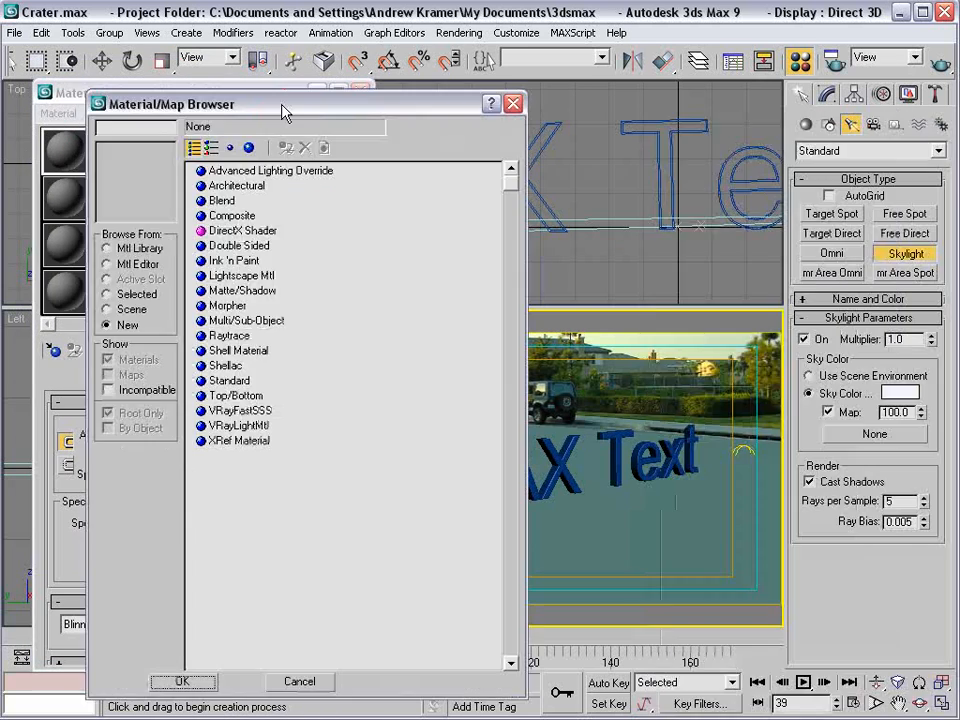
pyautogui.doubleClick(236, 292)
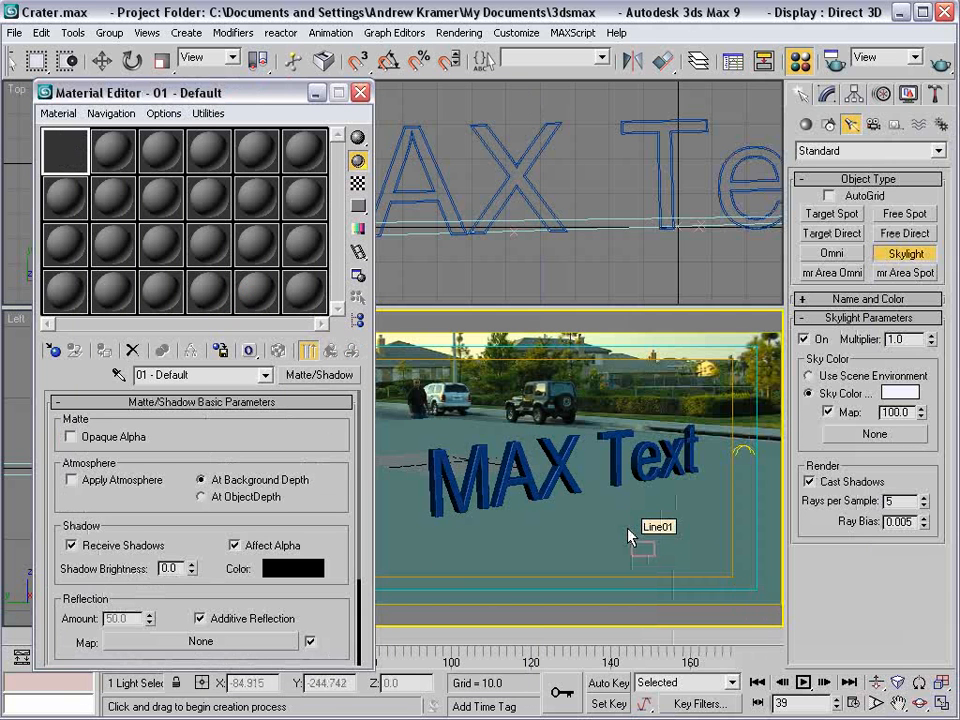
# Turn on See-Through display in the ground surface's object properties, and deselect the surface.
pyautogui.rightClick(452, 412)
pyautogui.click(445, 434)
pyautogui.rightClick(445, 434)
pyautogui.click(444, 525)
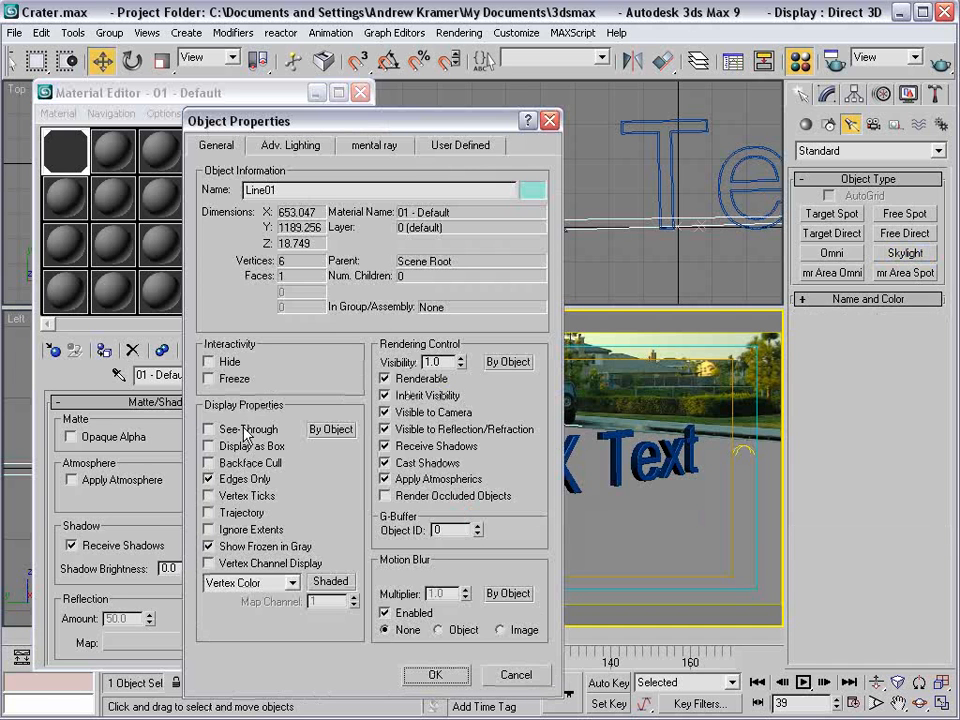
pyautogui.click(212, 428)
pyautogui.click(432, 673)
pyautogui.click(611, 332)
# Assign the second material to the text and brighten its ambient and diffuse color to near white.
pyautogui.moveTo(434, 424); pyautogui.dragTo(482, 452)
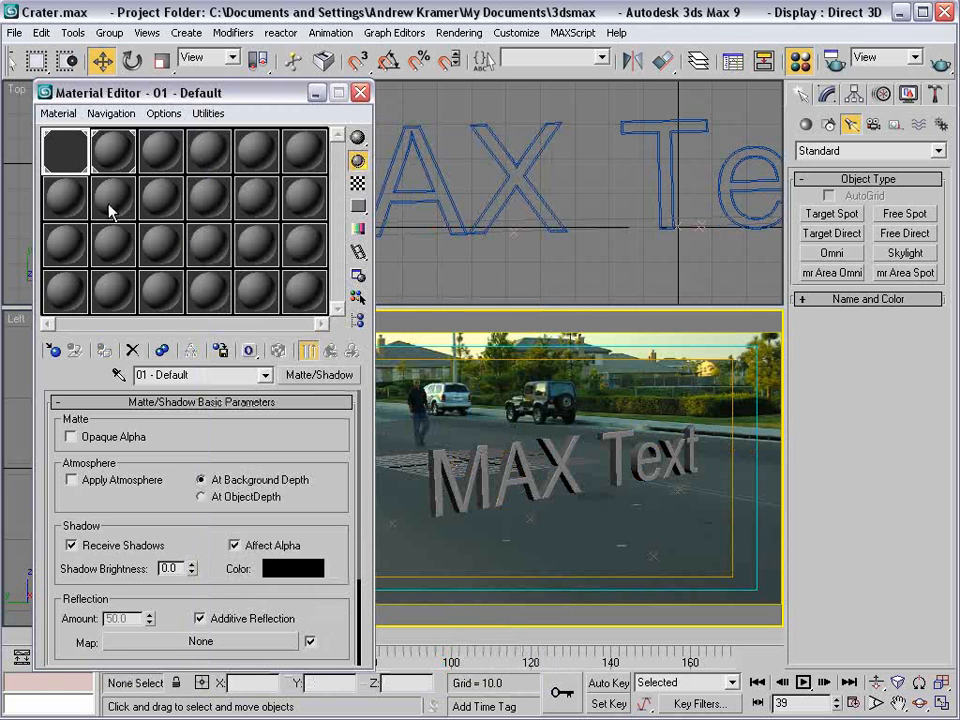
pyautogui.click(113, 149)
pyautogui.click(146, 434)
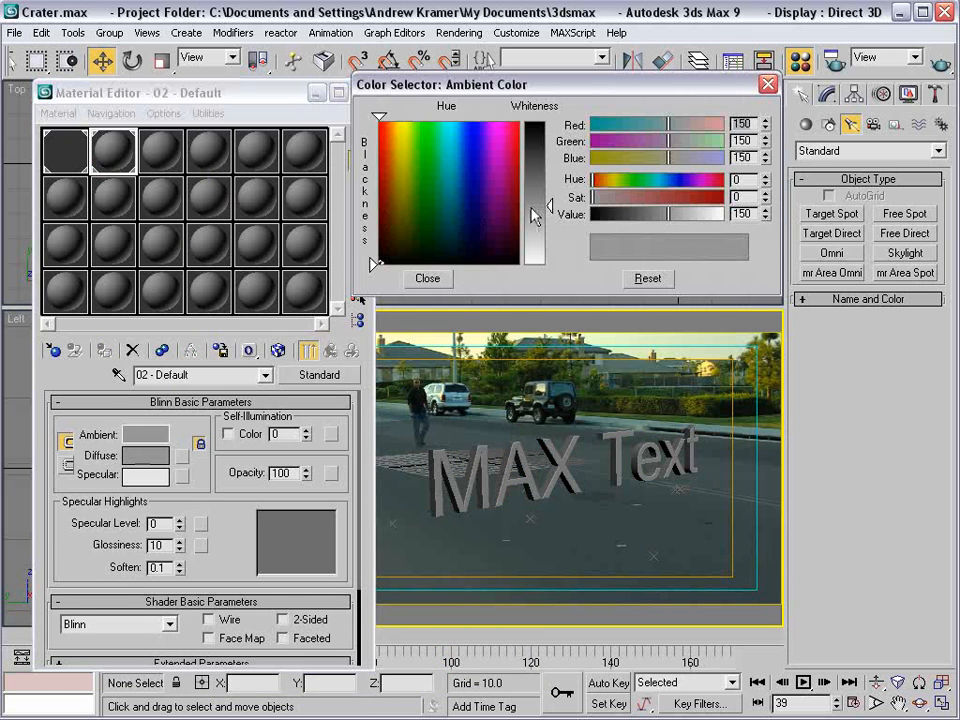
pyautogui.moveTo(527, 208); pyautogui.dragTo(532, 244)
pyautogui.click(767, 85)
pyautogui.click(650, 374)
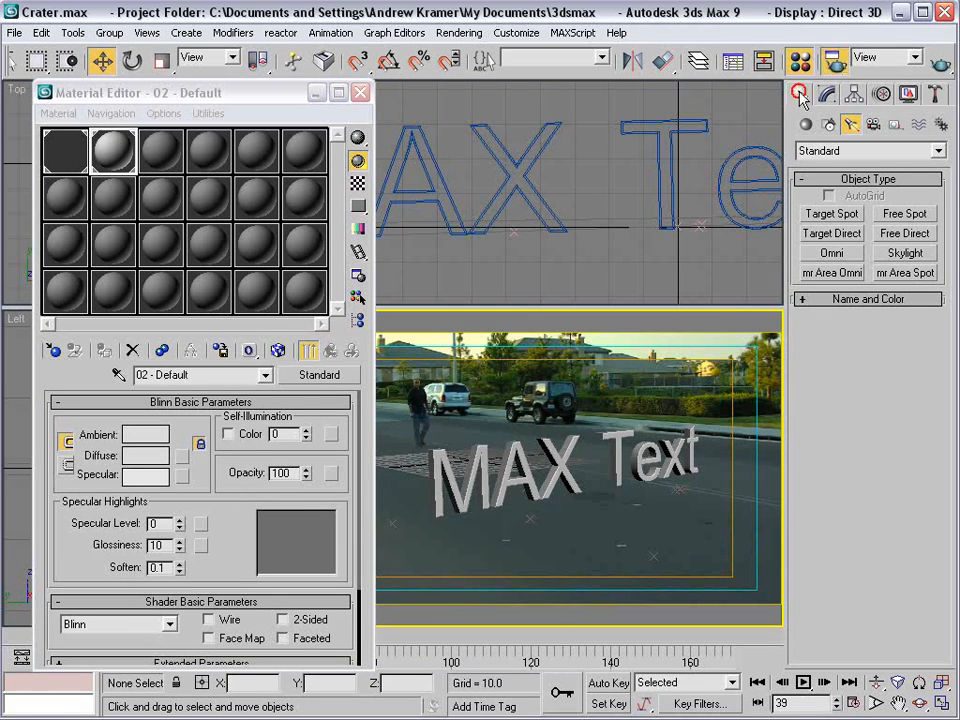
# Set the render output size to 490x270 and render frame 39 of the Camera_1 view.
pyautogui.press('F10')
pyautogui.click(511, 340)
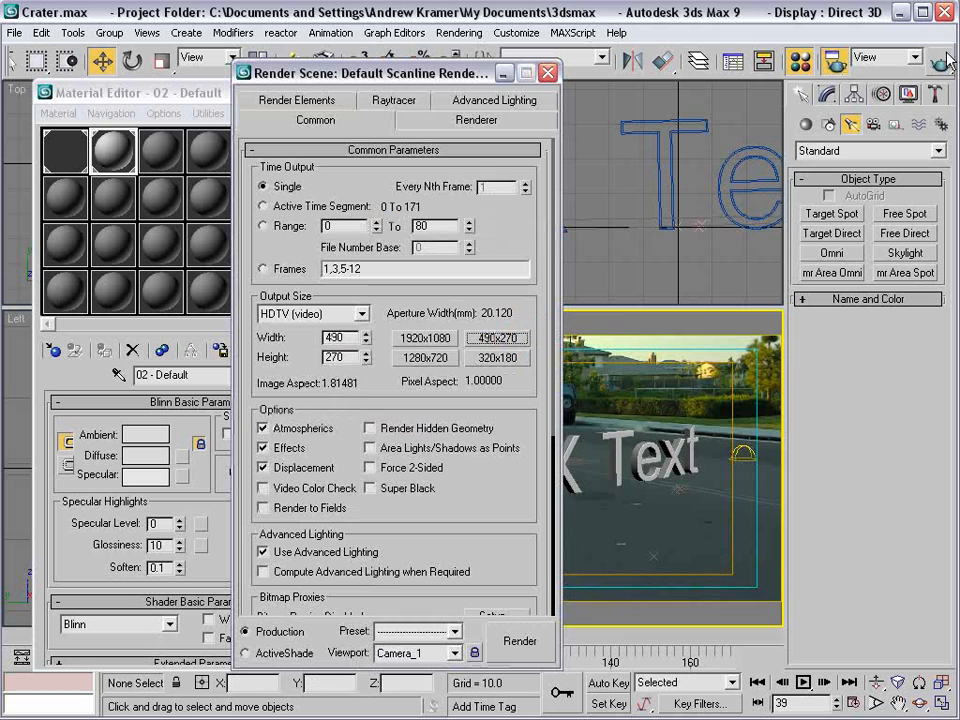
pyautogui.click(938, 64)
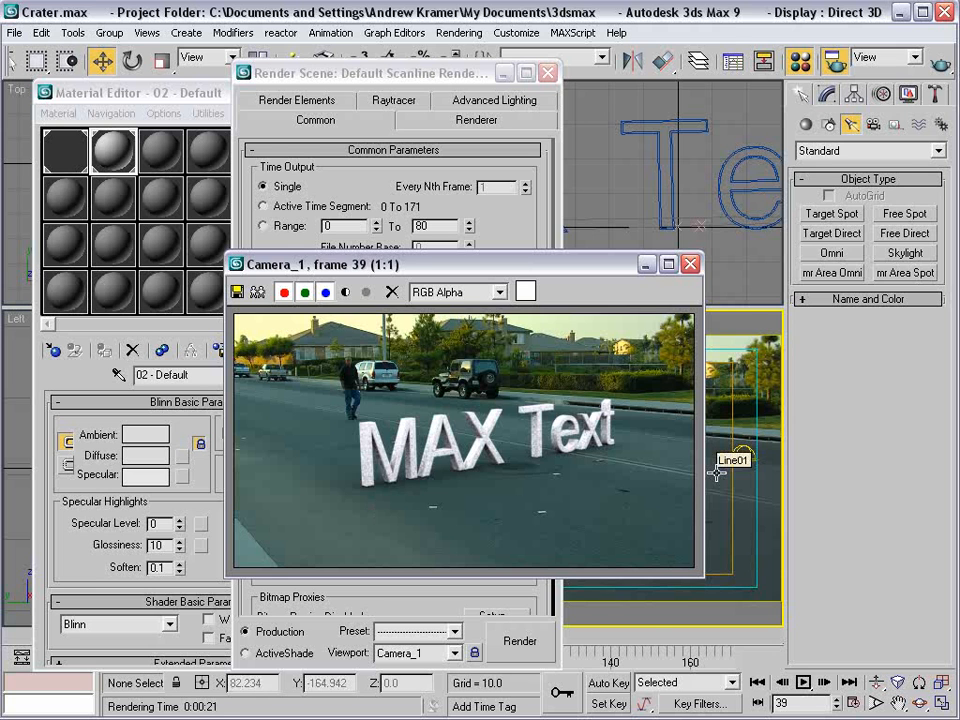
# Switch to Firefox, look through the New Tutorials list on the Video Copilot tutorials page, and return to 3ds Max.
pyautogui.hotkey('alt', 'Tab')
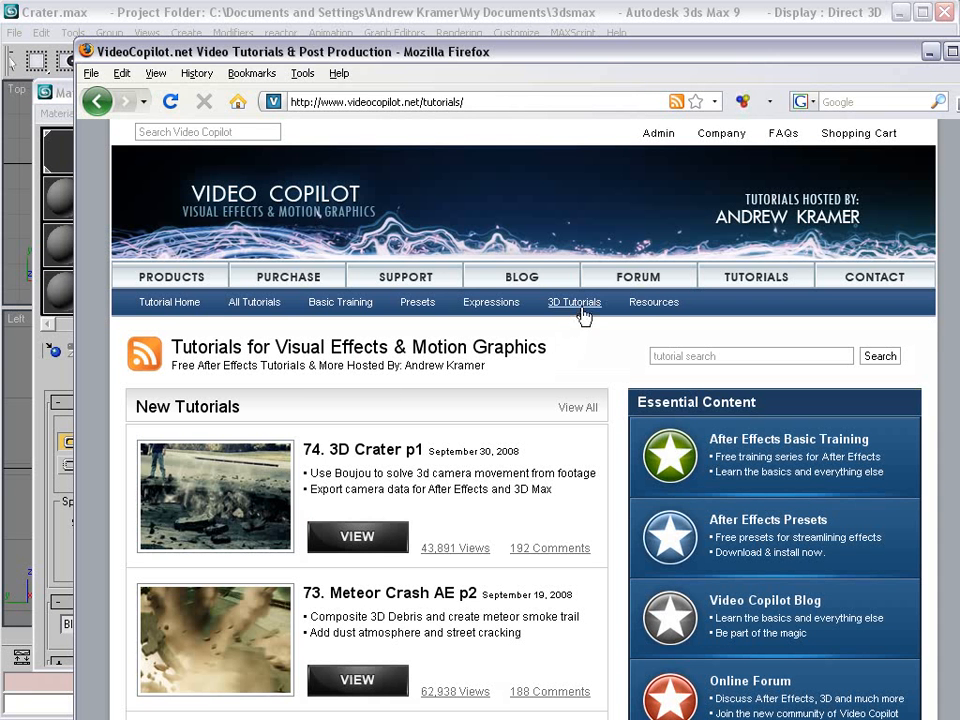
pyautogui.click(580, 392)
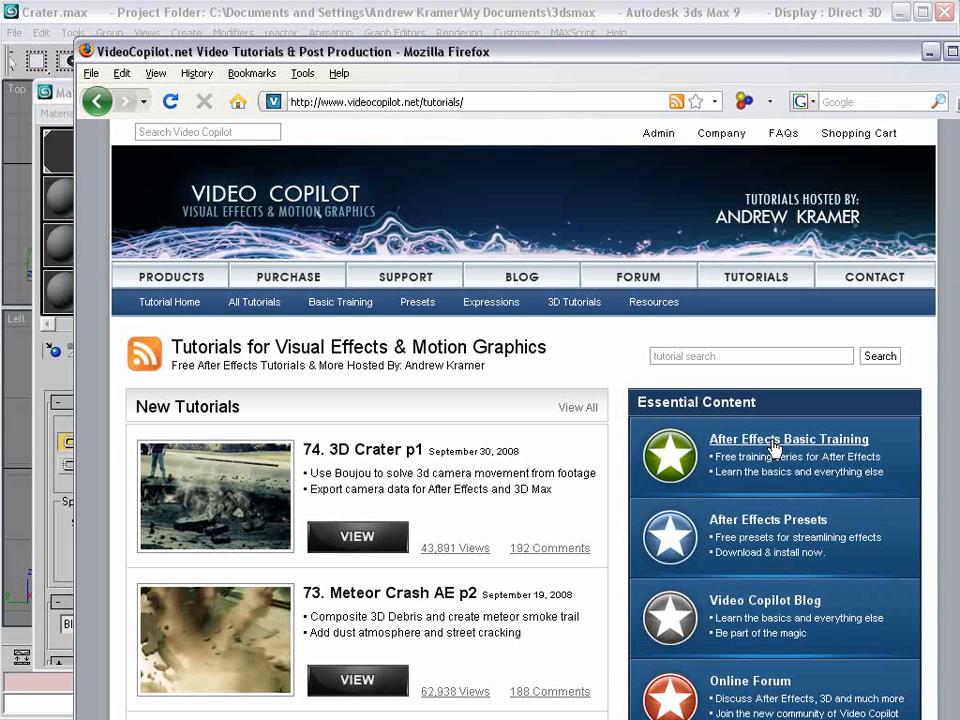
pyautogui.click(480, 474)
pyautogui.scroll(-4, 430, 475)
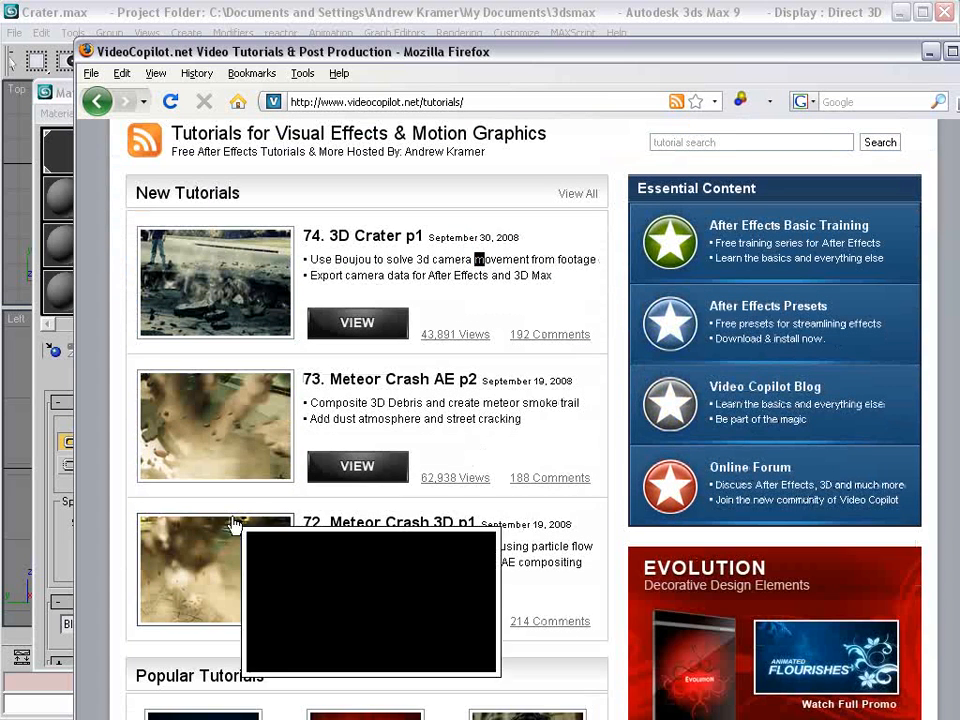
pyautogui.click(415, 545)
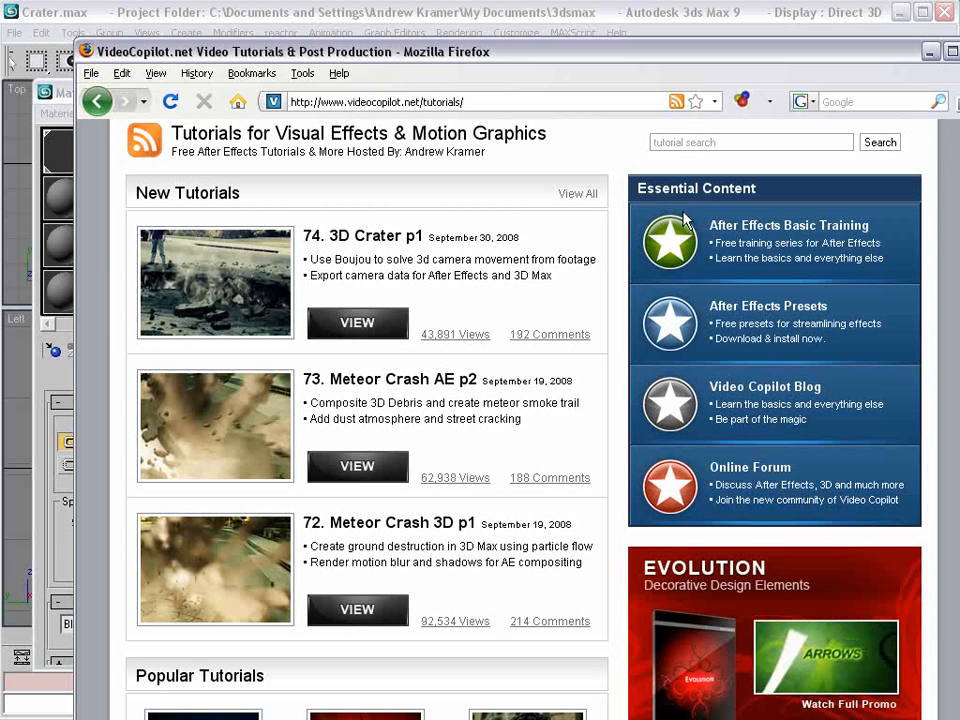
pyautogui.click(840, 22)
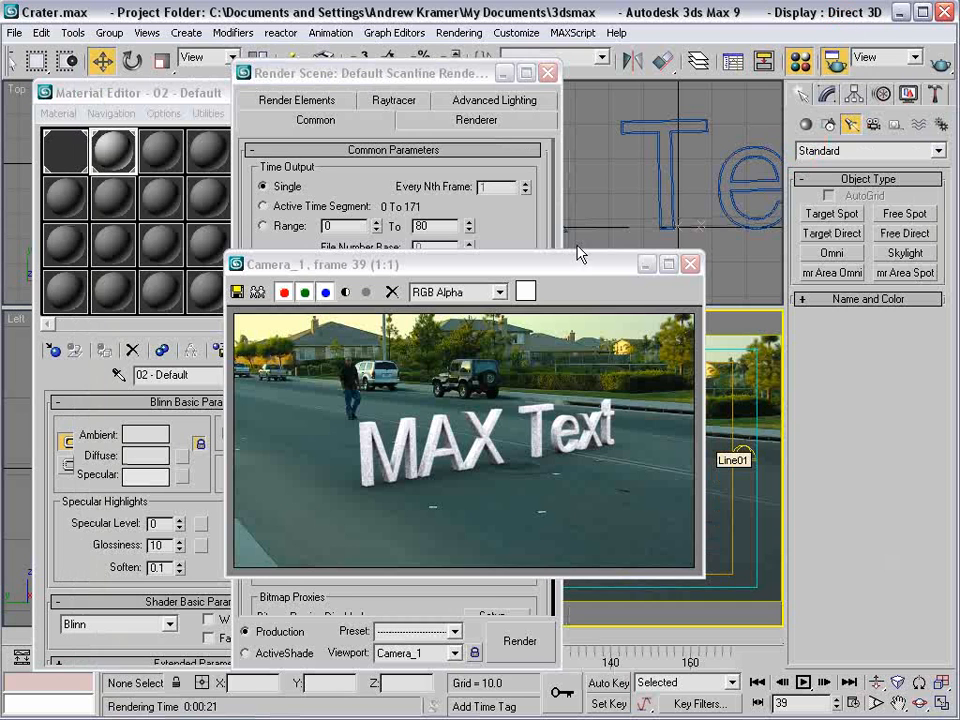
# Close the render and material windows, and delete the test text and the ground surface.
pyautogui.click(548, 73)
pyautogui.click(690, 264)
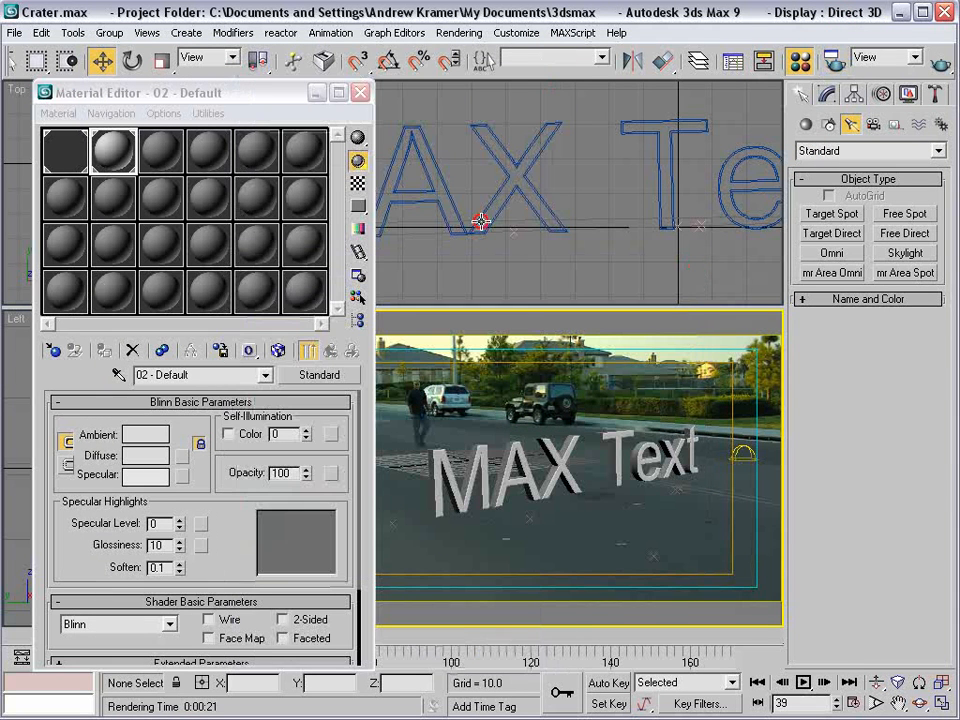
pyautogui.click(360, 92)
pyautogui.click(427, 279)
pyautogui.moveTo(411, 268); pyautogui.dragTo(369, 199)
pyautogui.press('Delete')
pyautogui.click(740, 453)
pyautogui.press('Delete')
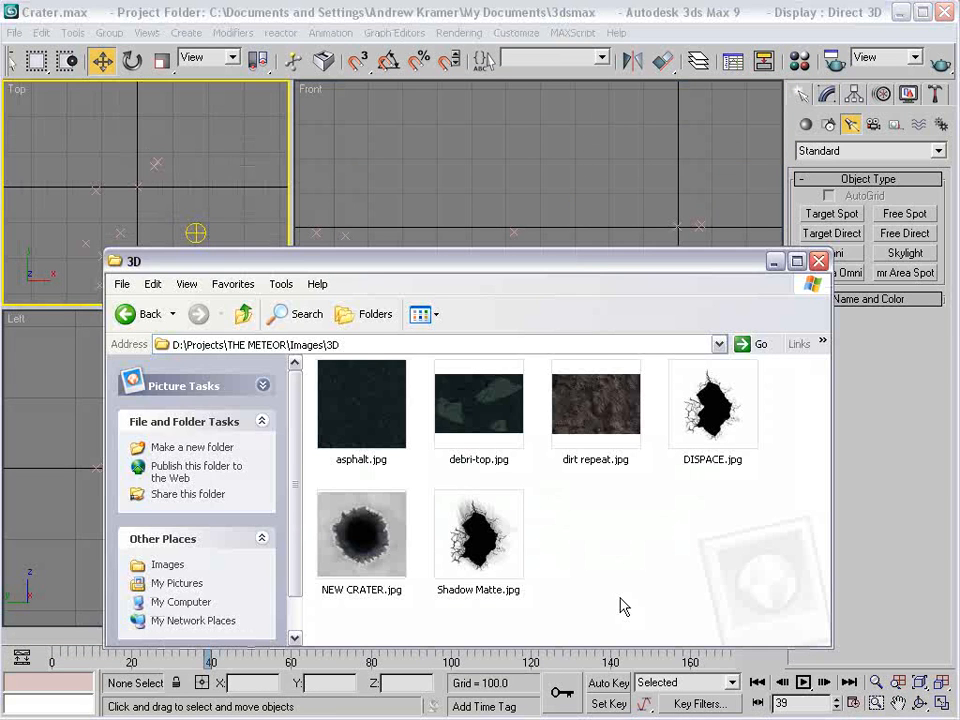
# Preview Shadow Matte.jpg from the 3D images folder and apply it to the Top viewport as a viewport background only, without an environment map.
pyautogui.doubleClick(497, 549)
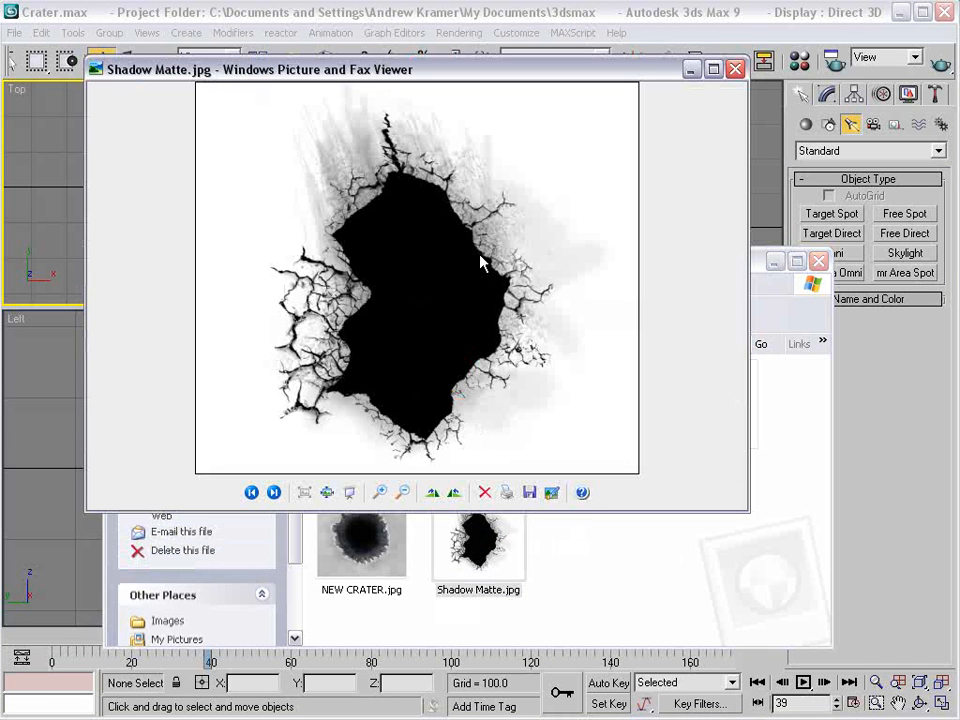
pyautogui.click(735, 68)
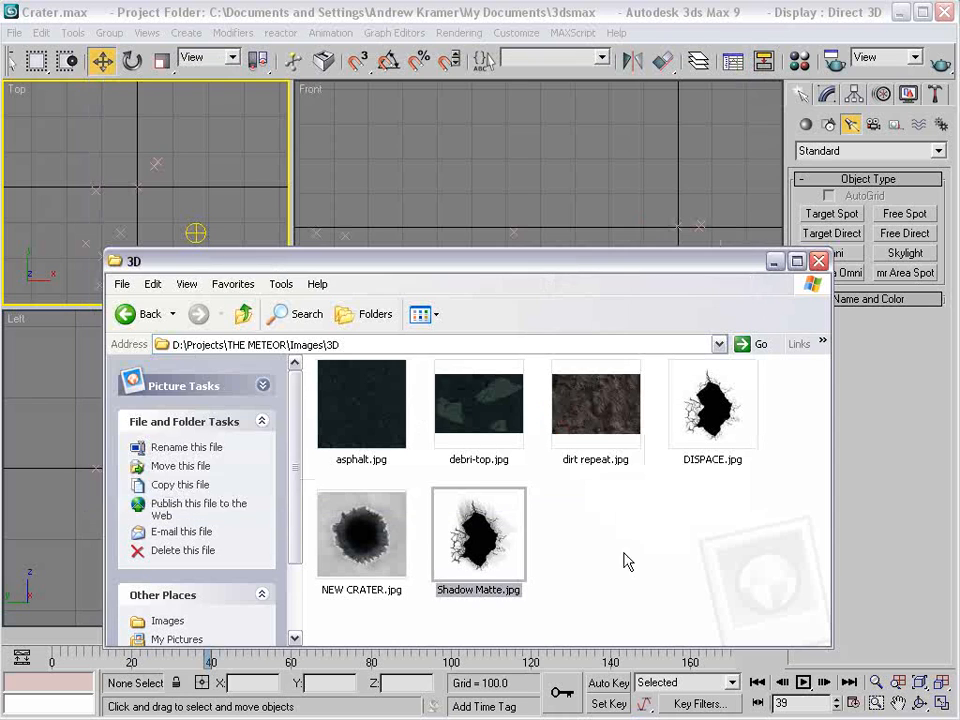
pyautogui.moveTo(484, 555); pyautogui.dragTo(154, 210)
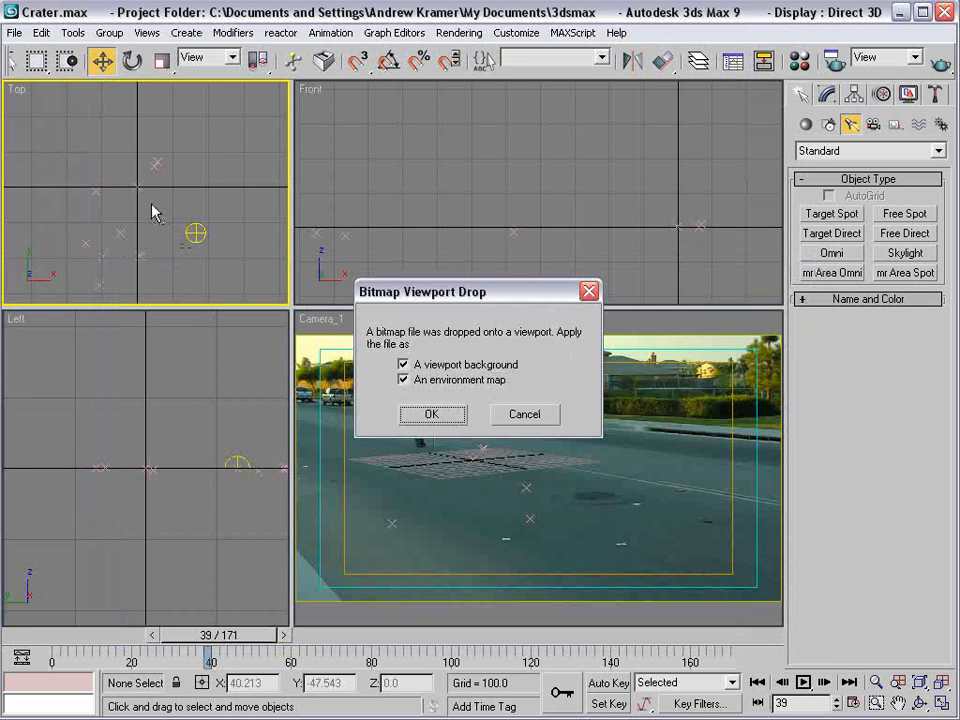
pyautogui.click(418, 385)
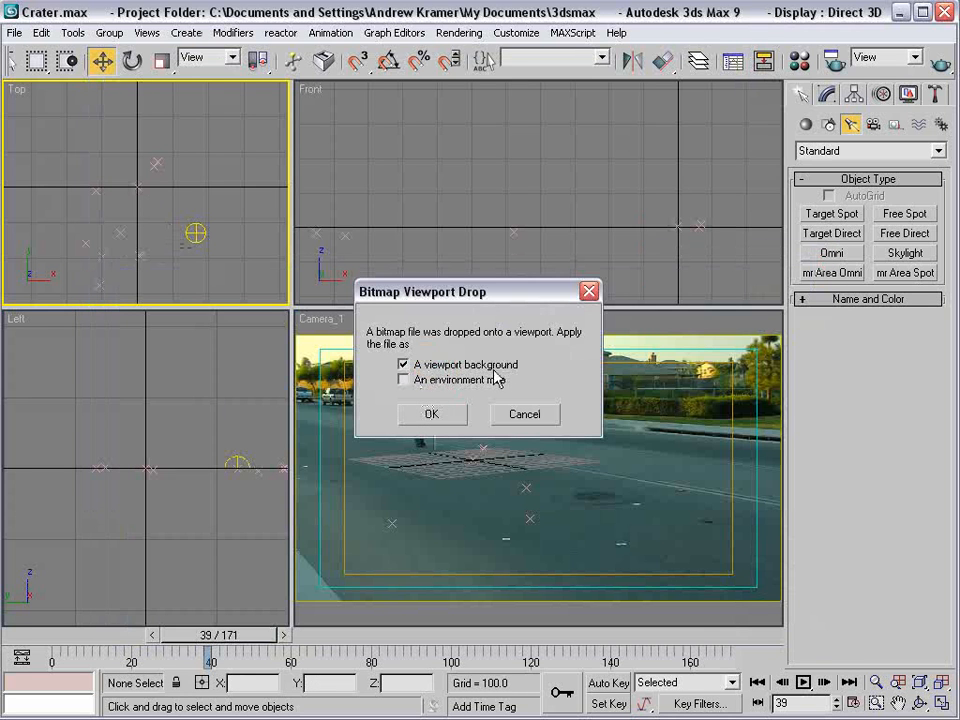
pyautogui.click(431, 414)
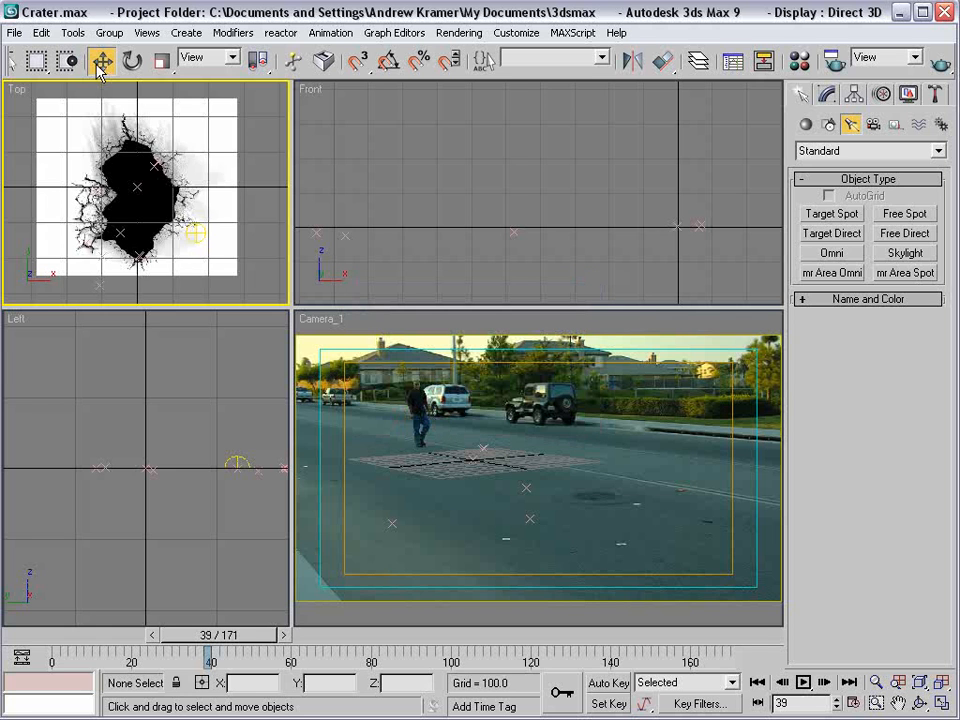
# Set the Top viewport background to Match Bitmap with Lock Zoom/Pan on.
pyautogui.click(147, 32)
pyautogui.click(172, 120)
pyautogui.moveTo(446, 160); pyautogui.dragTo(446, 119)
pyautogui.click(338, 436)
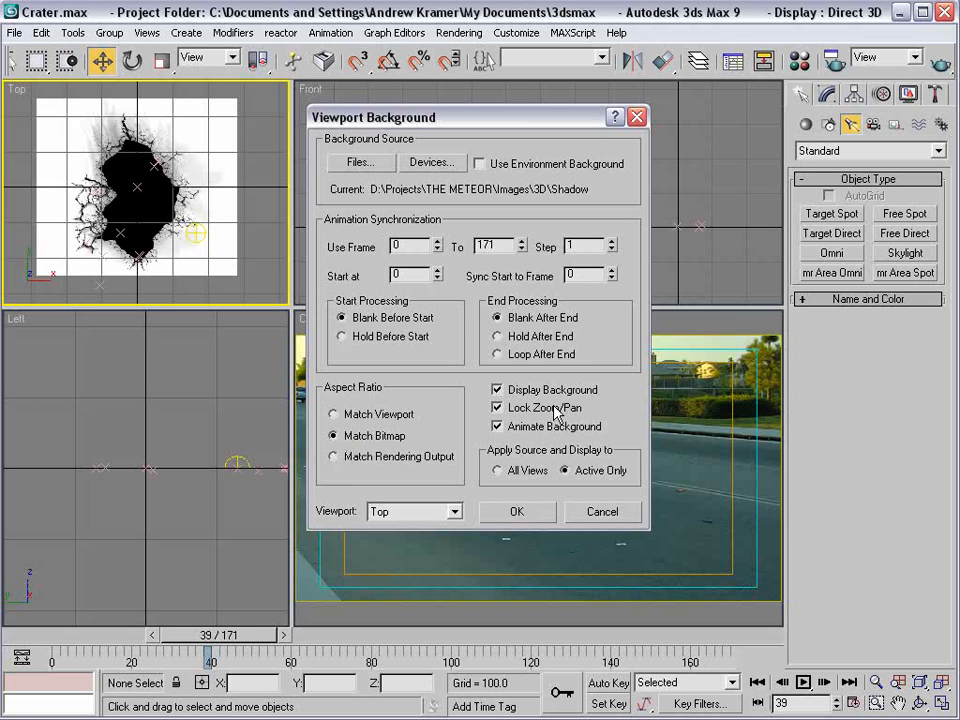
pyautogui.click(517, 511)
# Maximize the Top viewport and hide its grid so the crater image is unobstructed.
pyautogui.moveTo(187, 194); pyautogui.dragTo(196, 244, button='middle')
pyautogui.hotkey('alt', 'w')
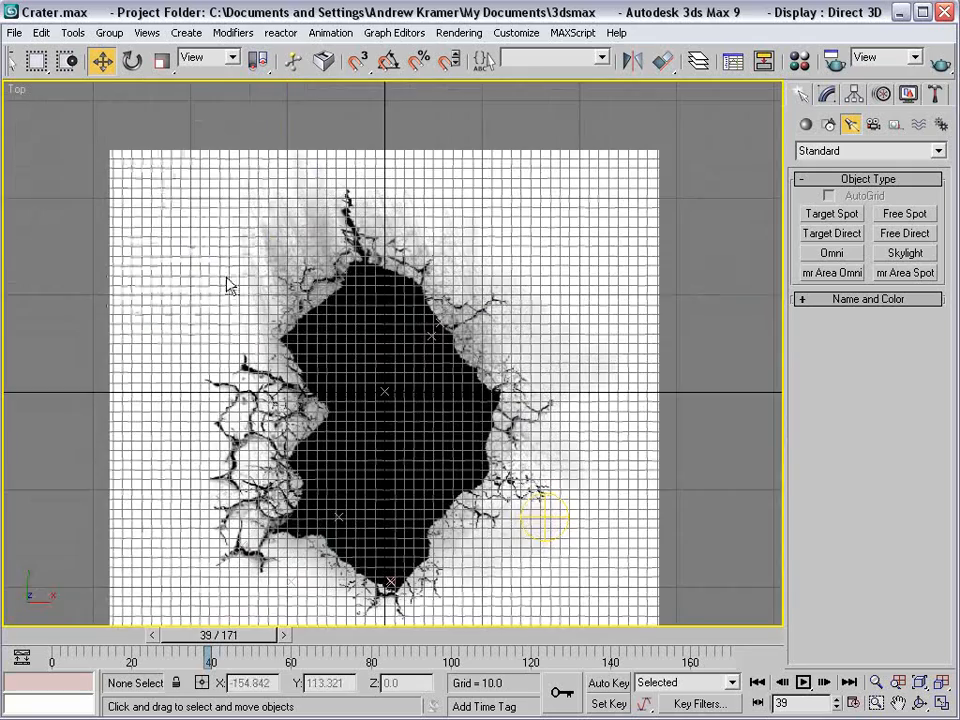
pyautogui.rightClick(17, 89)
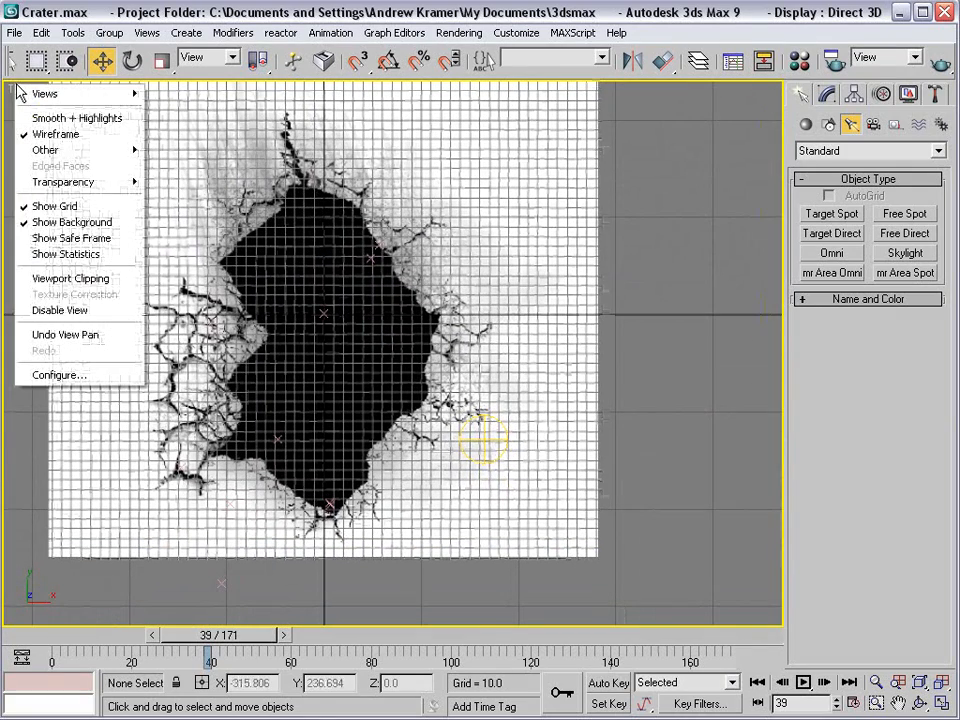
pyautogui.click(66, 206)
pyautogui.moveTo(325, 282); pyautogui.dragTo(327, 300, button='middle')
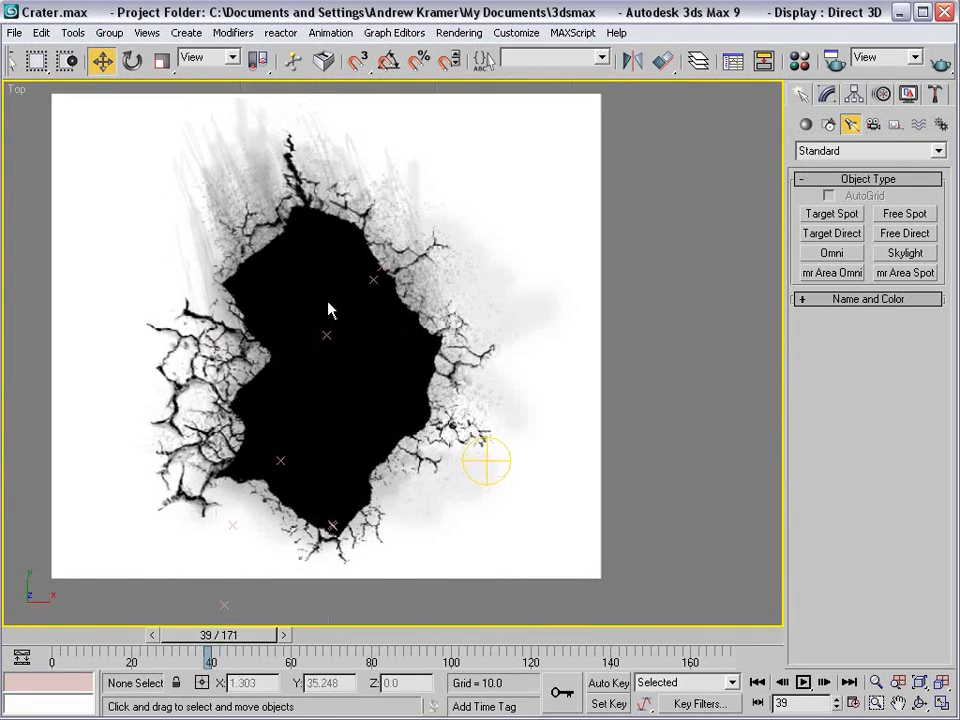
# Draw a line spline with corner points along the lower and right edges of the black crater hole in the background image.
pyautogui.click(826, 96)
pyautogui.click(804, 95)
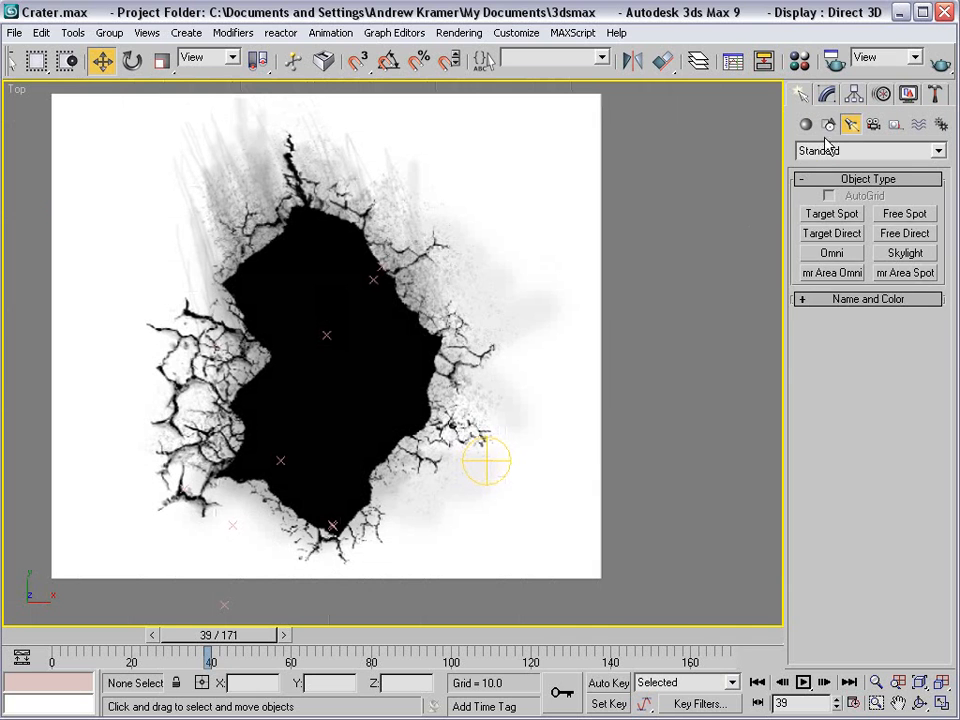
pyautogui.click(828, 124)
pyautogui.click(832, 230)
pyautogui.moveTo(304, 188); pyautogui.dragTo(370, 231, button='middle')
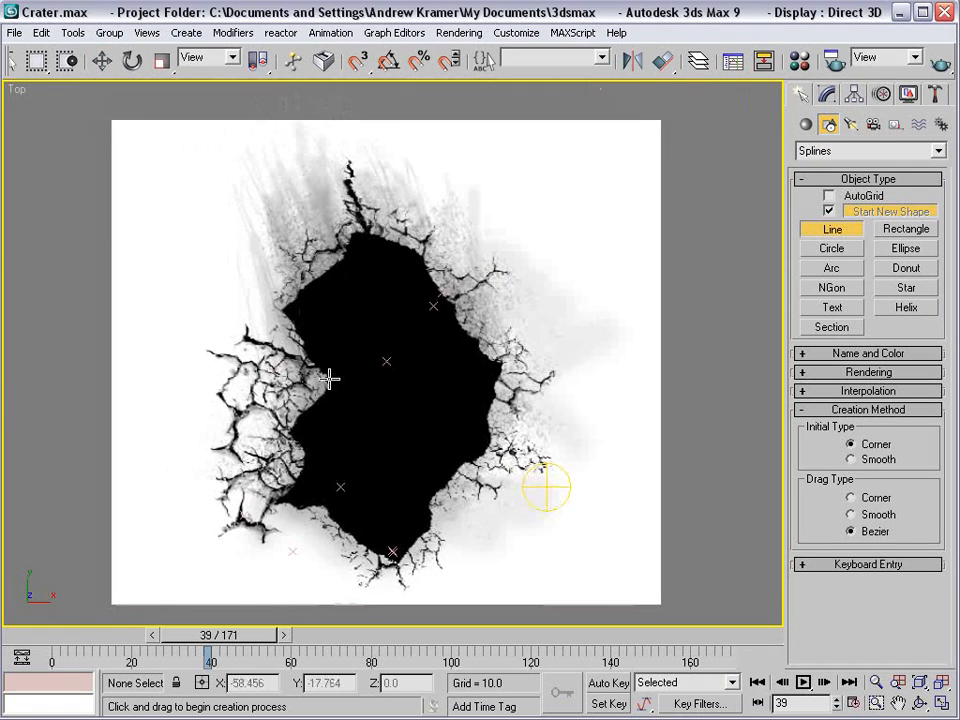
pyautogui.scroll(1, 396, 450)
pyautogui.moveTo(390, 461); pyautogui.dragTo(222, 469, button='middle')
pyautogui.scroll(1, 384, 409)
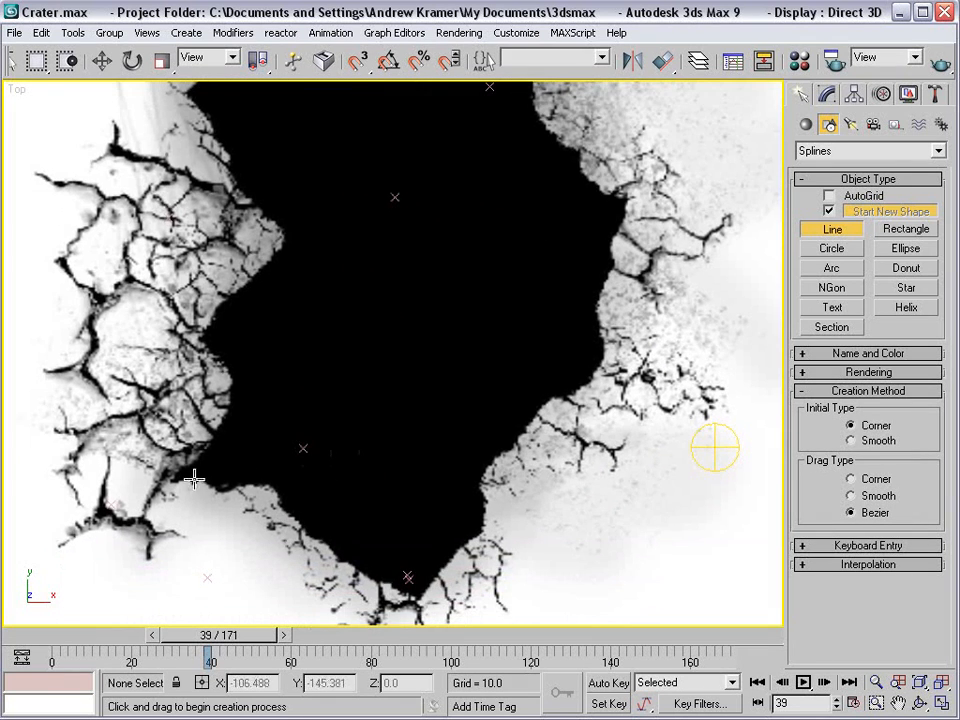
pyautogui.scroll(-1, 329, 335)
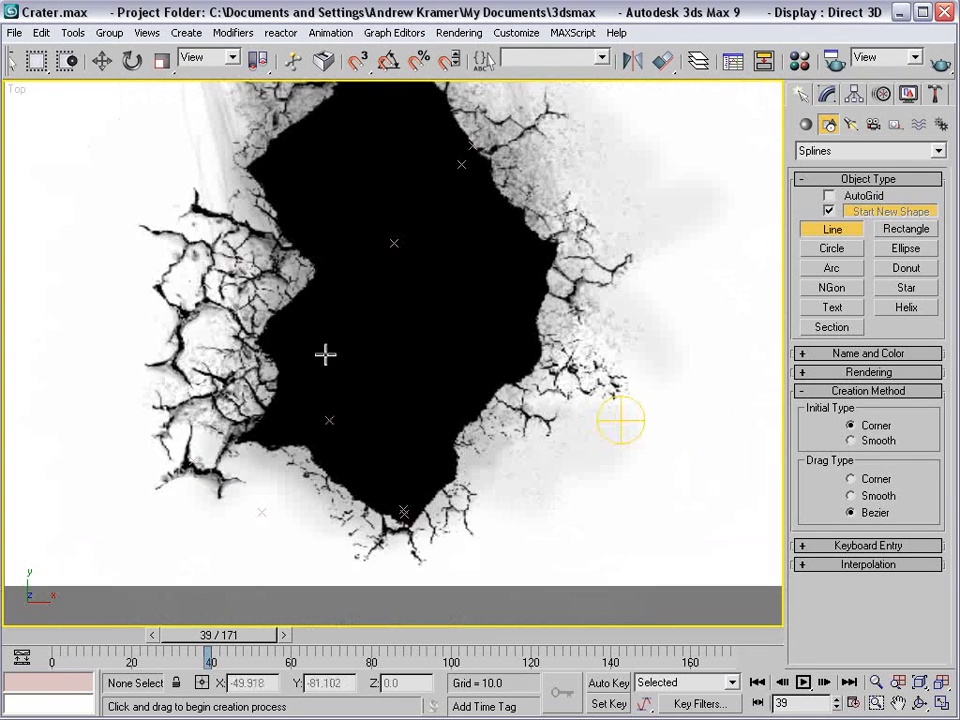
pyautogui.click(240, 441)
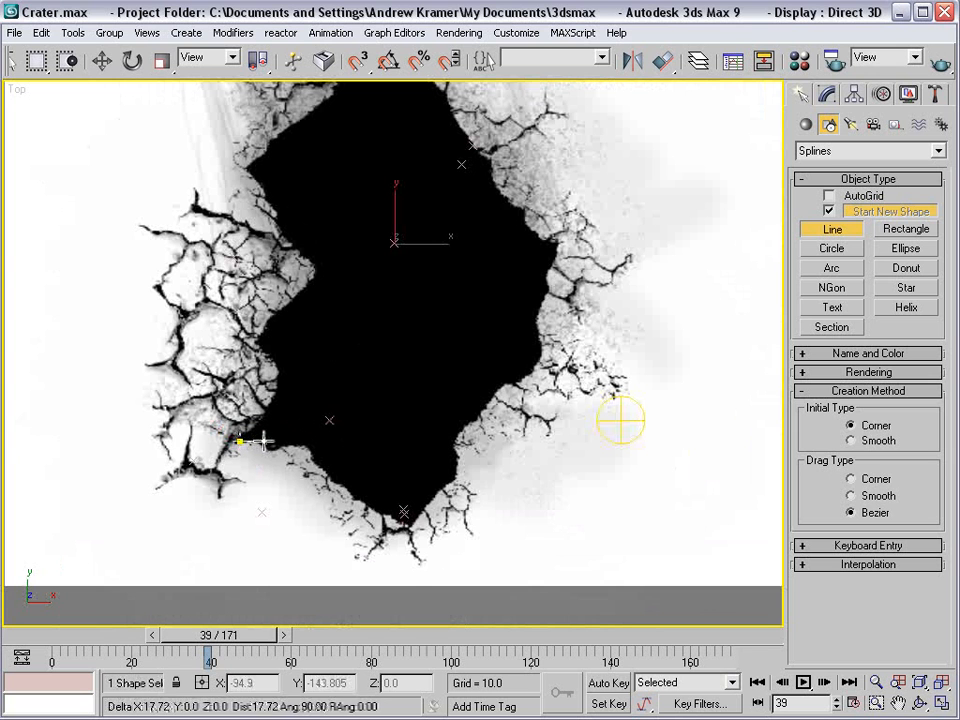
pyautogui.click(284, 445)
pyautogui.click(310, 446)
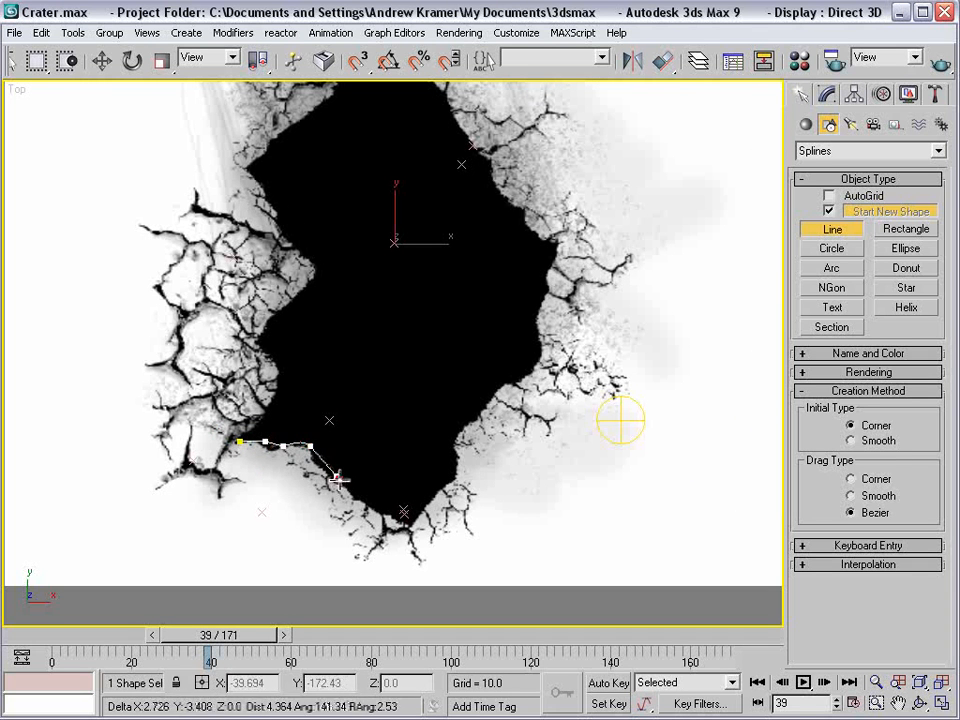
pyautogui.click(393, 513)
pyautogui.click(432, 493)
pyautogui.click(452, 468)
pyautogui.click(468, 411)
pyautogui.click(502, 376)
pyautogui.click(533, 361)
pyautogui.click(536, 334)
pyautogui.click(532, 313)
pyautogui.click(526, 237)
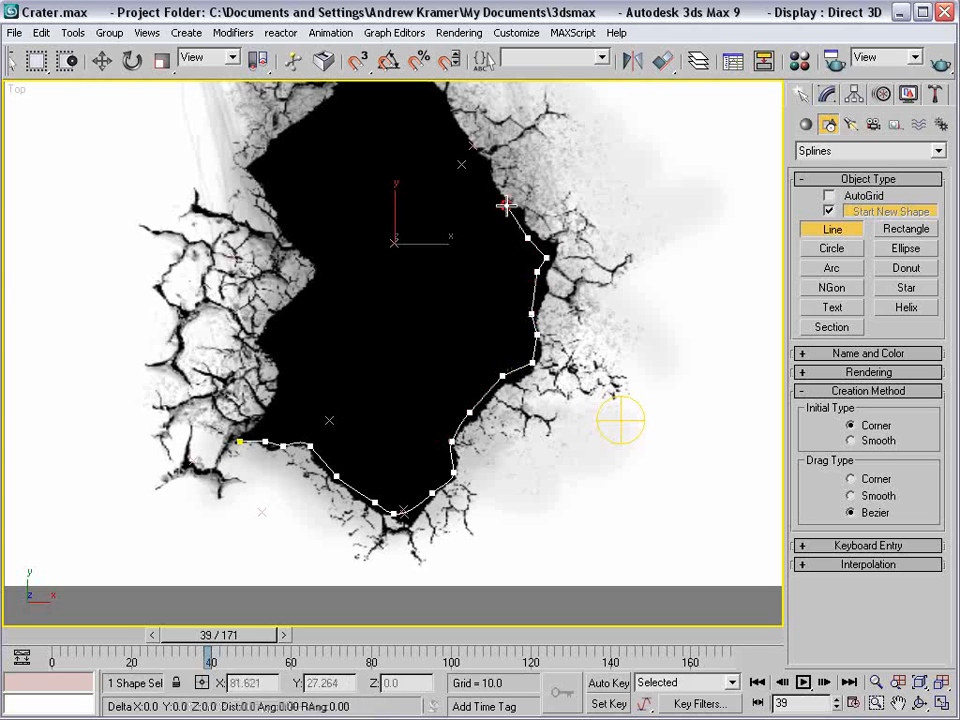
pyautogui.click(489, 194)
pyautogui.click(486, 159)
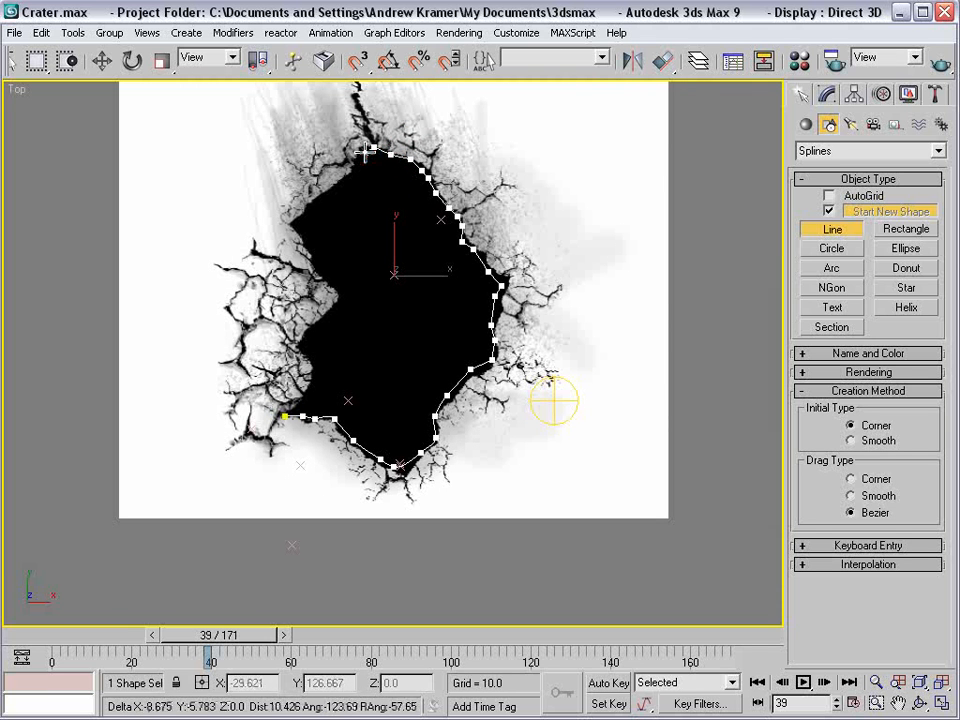
# Continue the spline around the hole's upper and left edges back to the first vertex and close it.
pyautogui.click(343, 187)
pyautogui.click(329, 188)
pyautogui.click(322, 199)
pyautogui.click(311, 203)
pyautogui.click(302, 212)
pyautogui.click(295, 219)
pyautogui.click(302, 240)
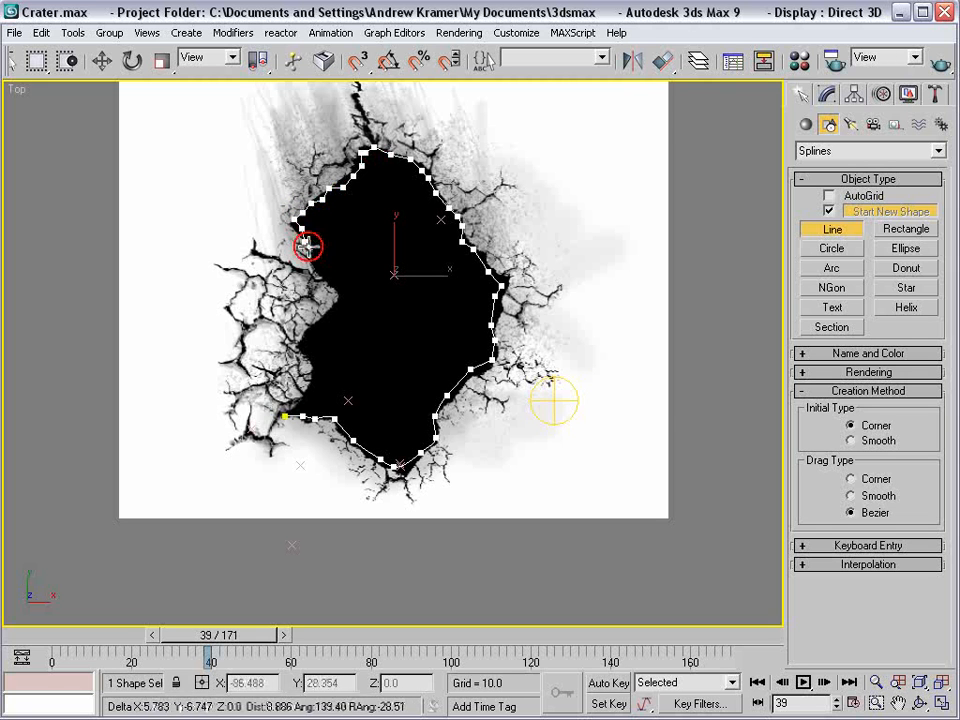
pyautogui.click(332, 284)
pyautogui.click(343, 296)
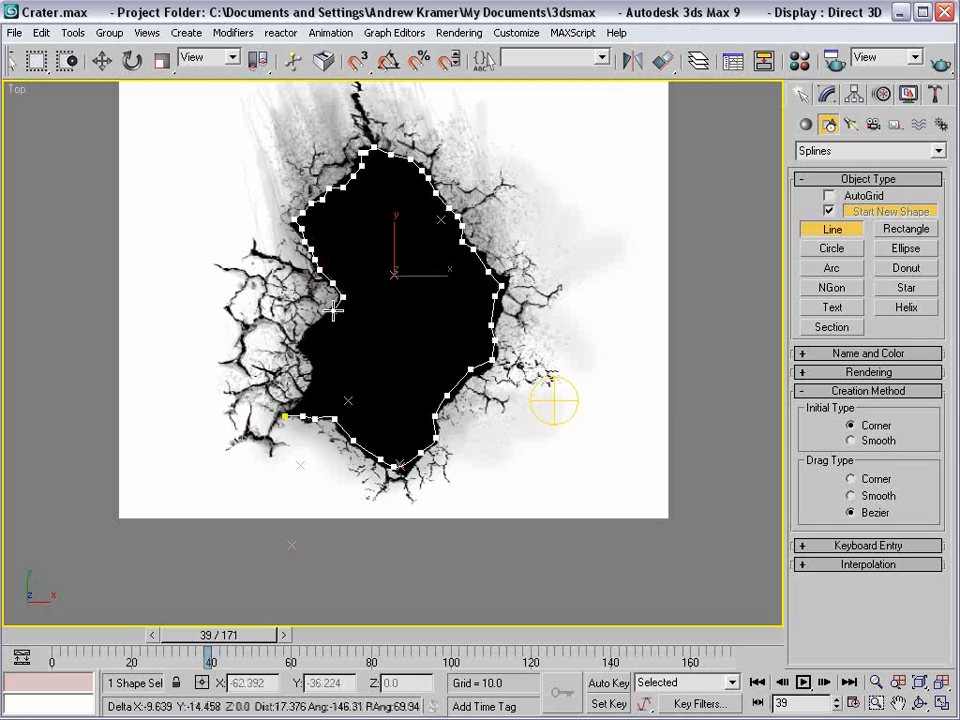
pyautogui.click(304, 333)
pyautogui.click(313, 358)
pyautogui.click(311, 392)
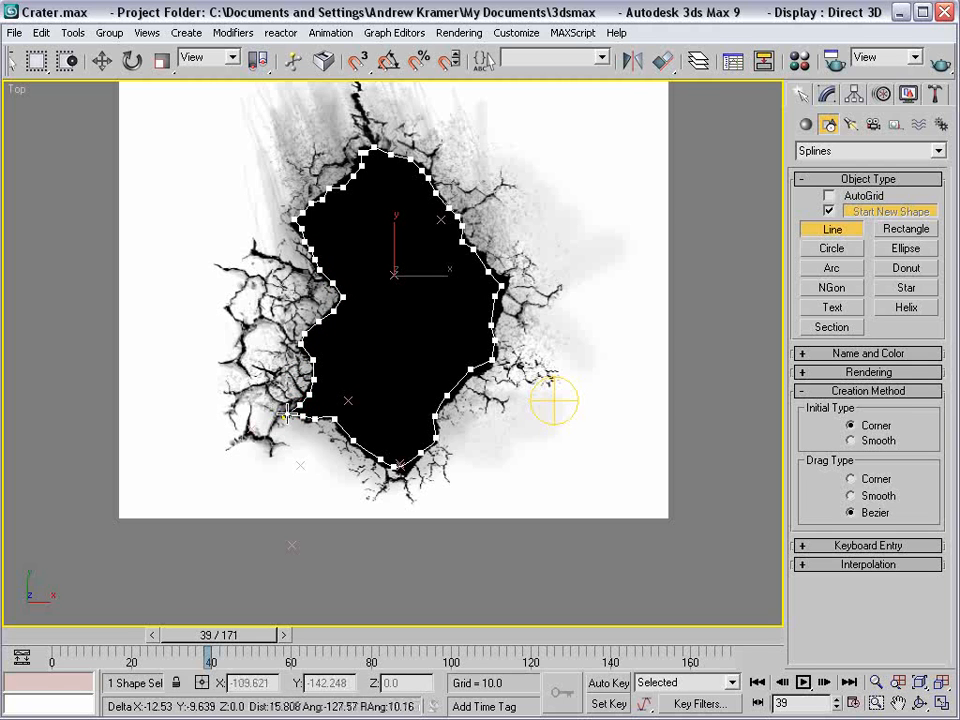
pyautogui.click(286, 416)
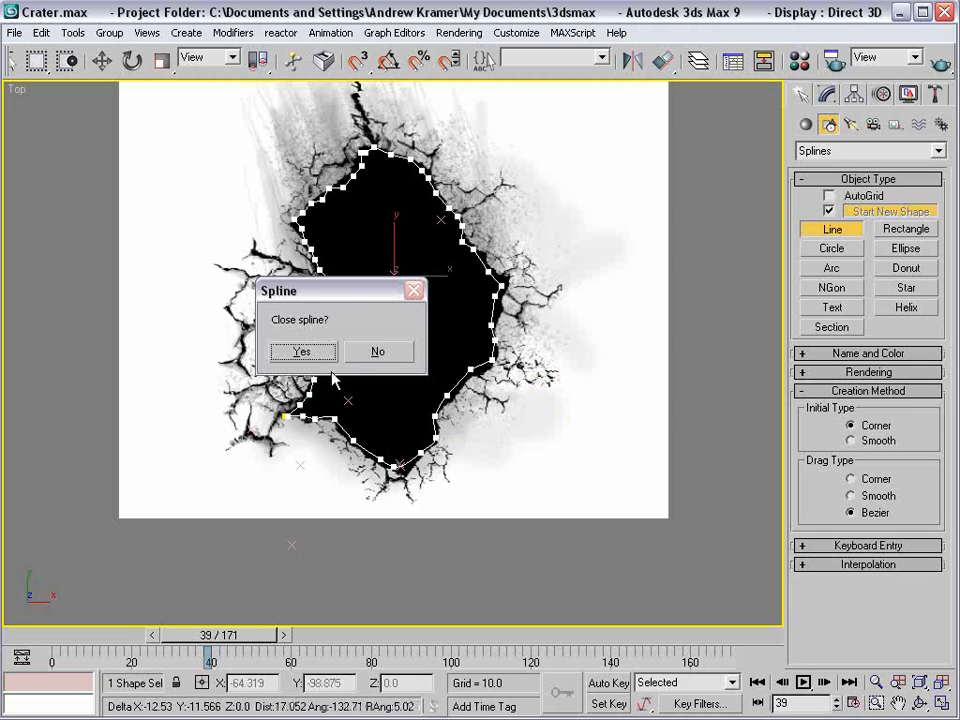
pyautogui.click(303, 352)
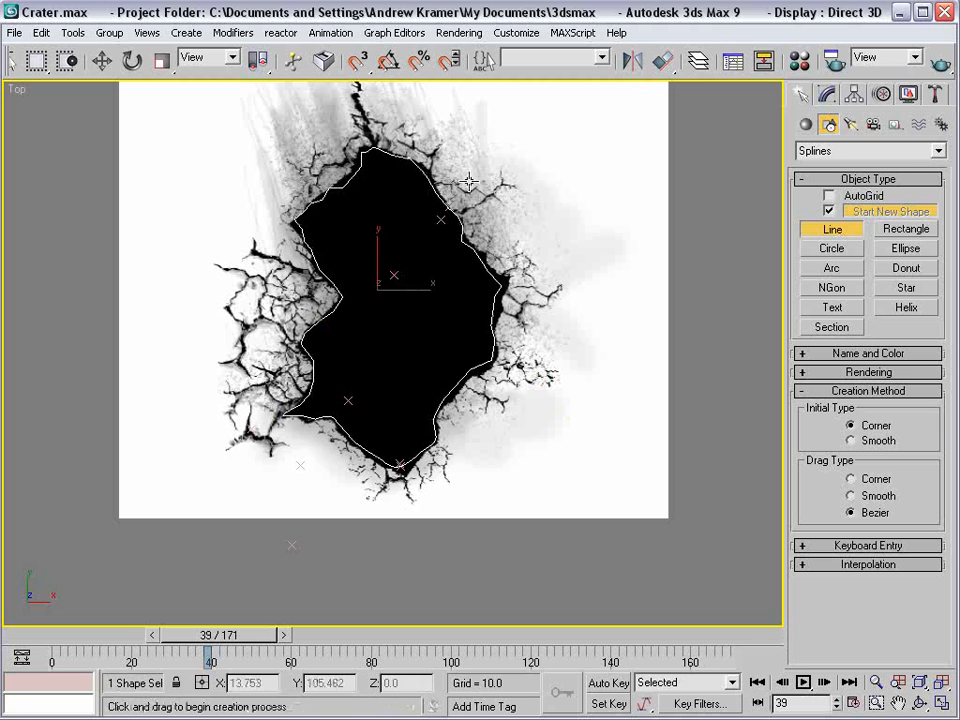
# Move two vertices on the right side of the crater outline closer to the hole's edge in the image.
pyautogui.click(831, 96)
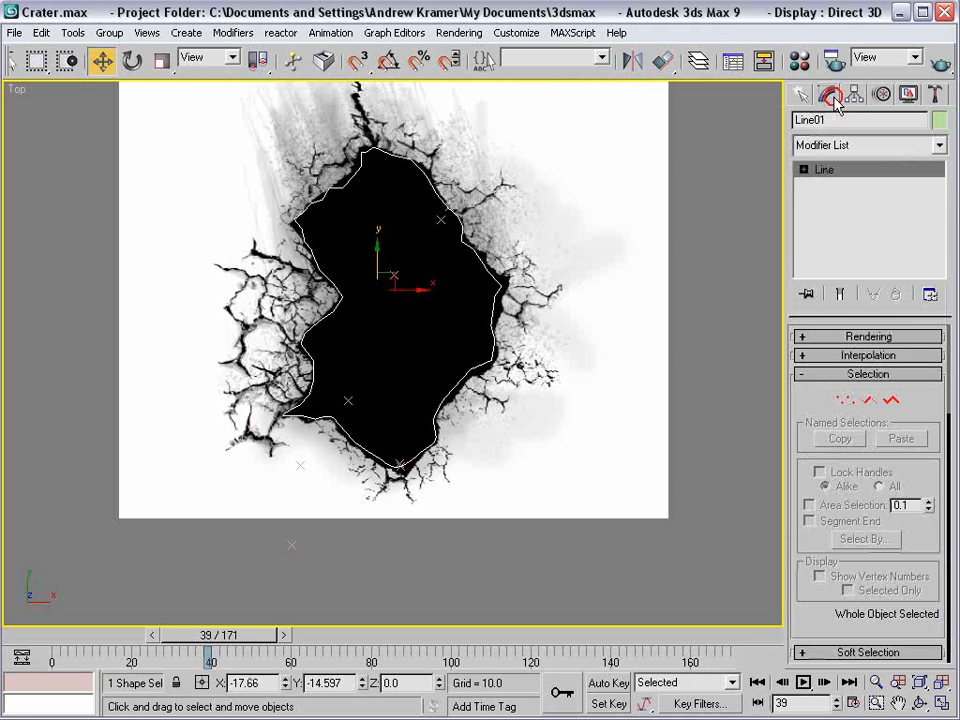
pyautogui.keyDown('ctrl'); pyautogui.click(441, 218); pyautogui.keyUp('ctrl')
pyautogui.keyDown('ctrl'); pyautogui.click(440, 221); pyautogui.keyUp('ctrl')
pyautogui.moveTo(481, 218); pyautogui.dragTo(488, 272, button='middle')
pyautogui.scroll(3, 488, 273)
pyautogui.click(499, 139)
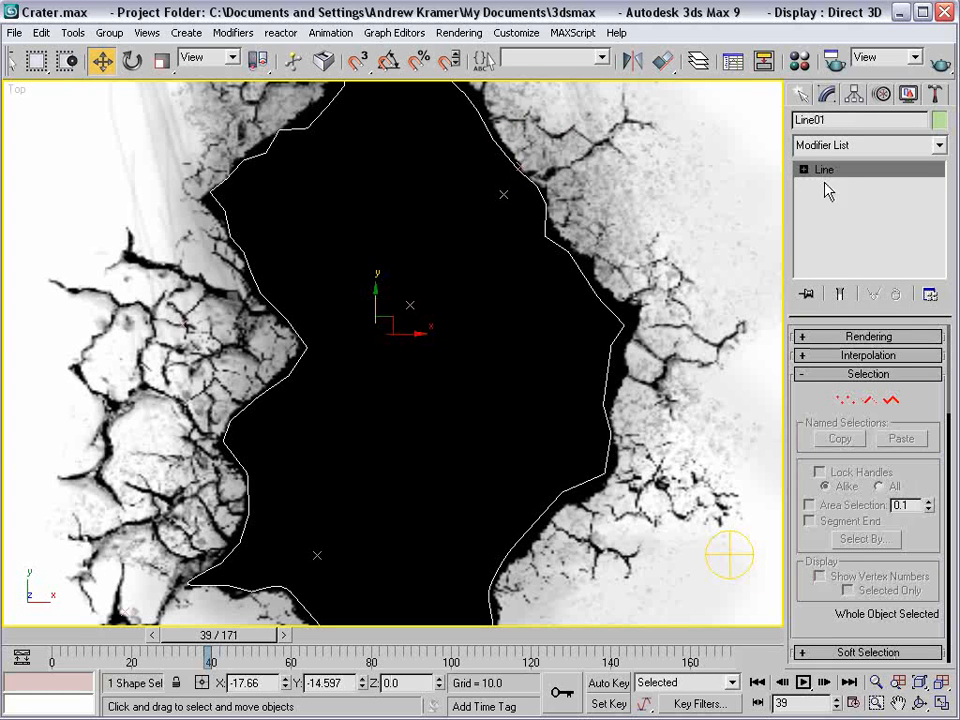
pyautogui.click(846, 400)
pyautogui.click(516, 175)
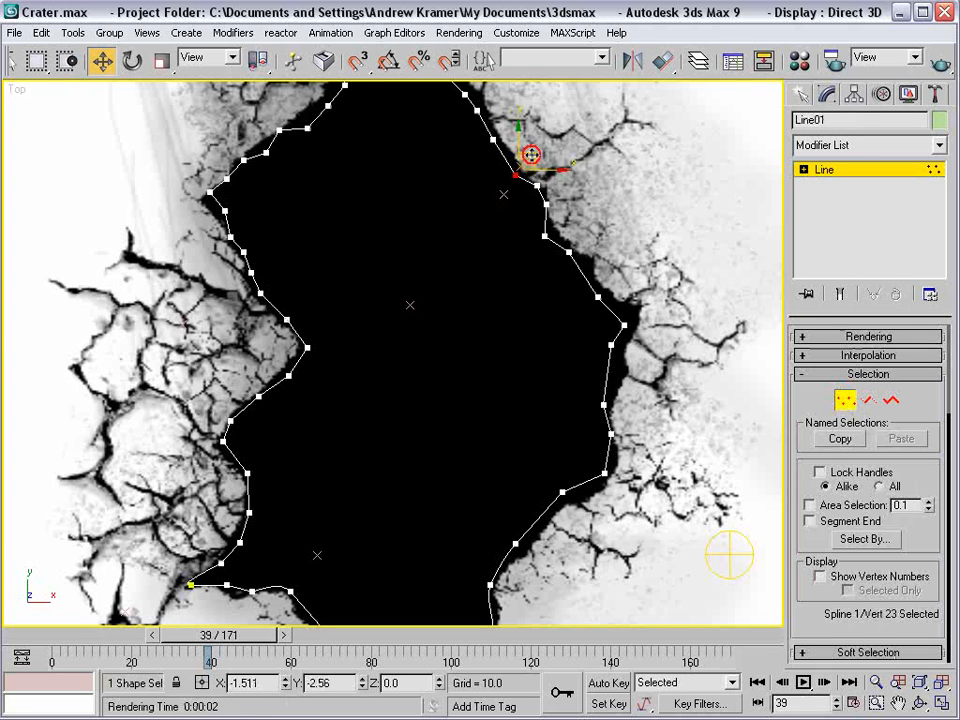
pyautogui.moveTo(579, 168); pyautogui.dragTo(562, 188)
pyautogui.click(659, 204)
pyautogui.click(624, 323)
pyautogui.moveTo(641, 311); pyautogui.dragTo(645, 308)
pyautogui.click(845, 399)
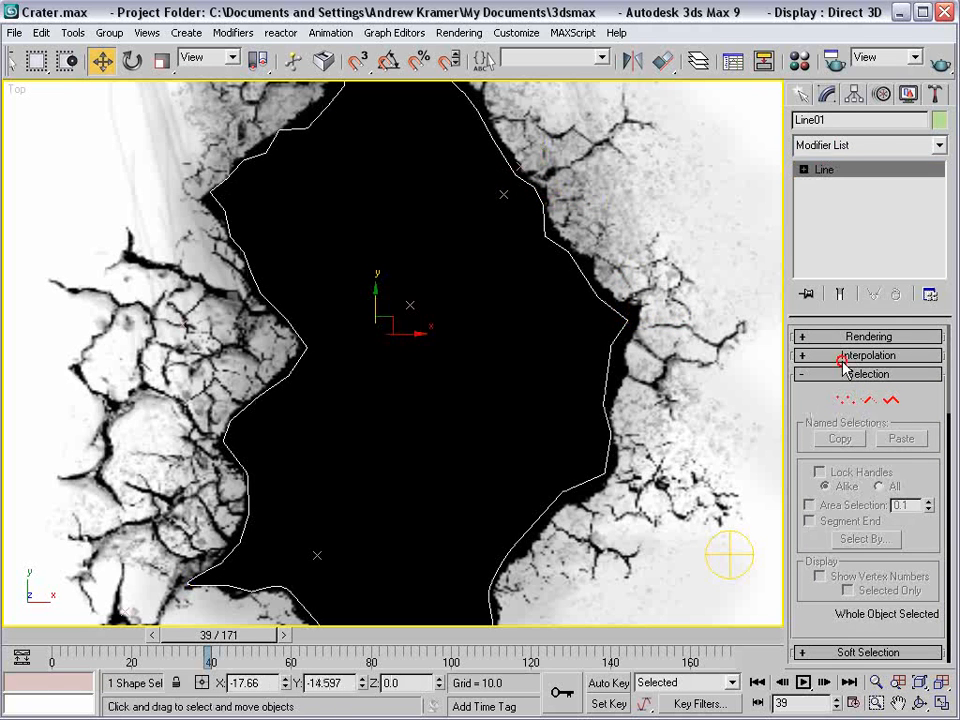
# Draw a closed four-cornered line spline surrounding the whole crater image.
pyautogui.click(801, 95)
pyautogui.click(830, 229)
pyautogui.scroll(-5, 422, 315)
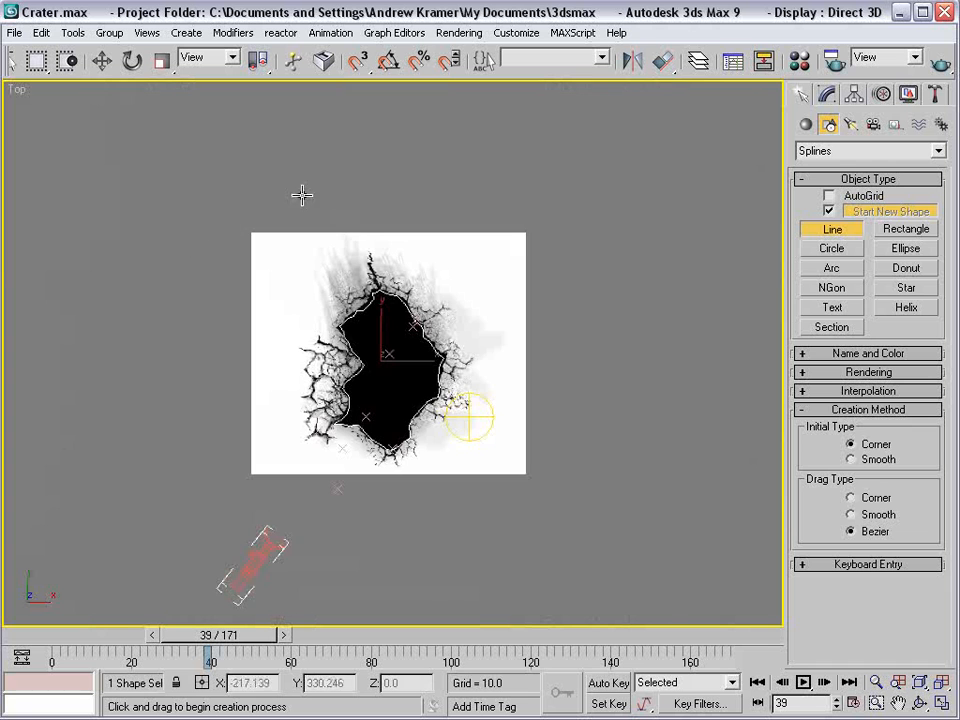
pyautogui.click(242, 214)
pyautogui.click(582, 207)
pyautogui.click(580, 577)
pyautogui.click(221, 572)
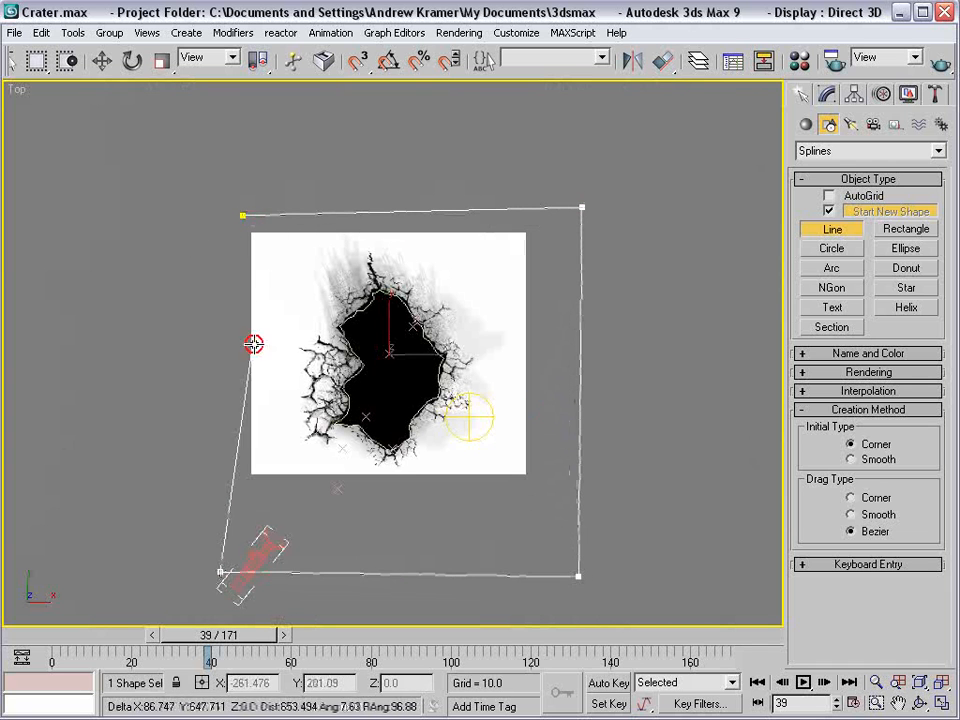
pyautogui.click(242, 214)
pyautogui.scroll(-2, 248, 224)
pyautogui.click(287, 256)
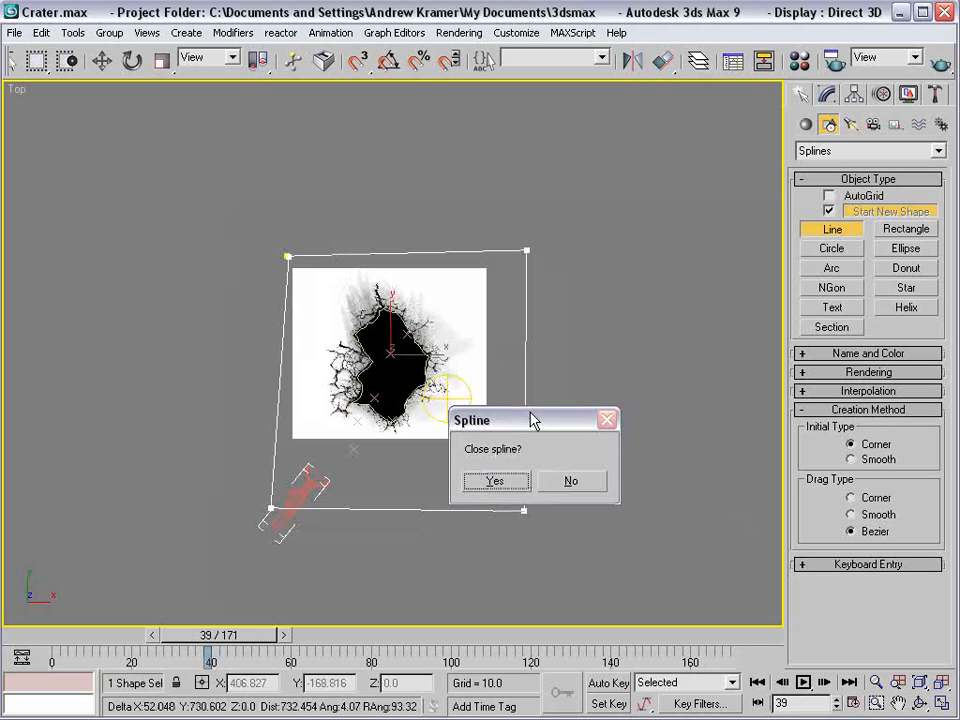
pyautogui.click(508, 484)
# Attach the crater outline Line01 to the outer four-cornered spline using Attach Multiple.
pyautogui.click(826, 94)
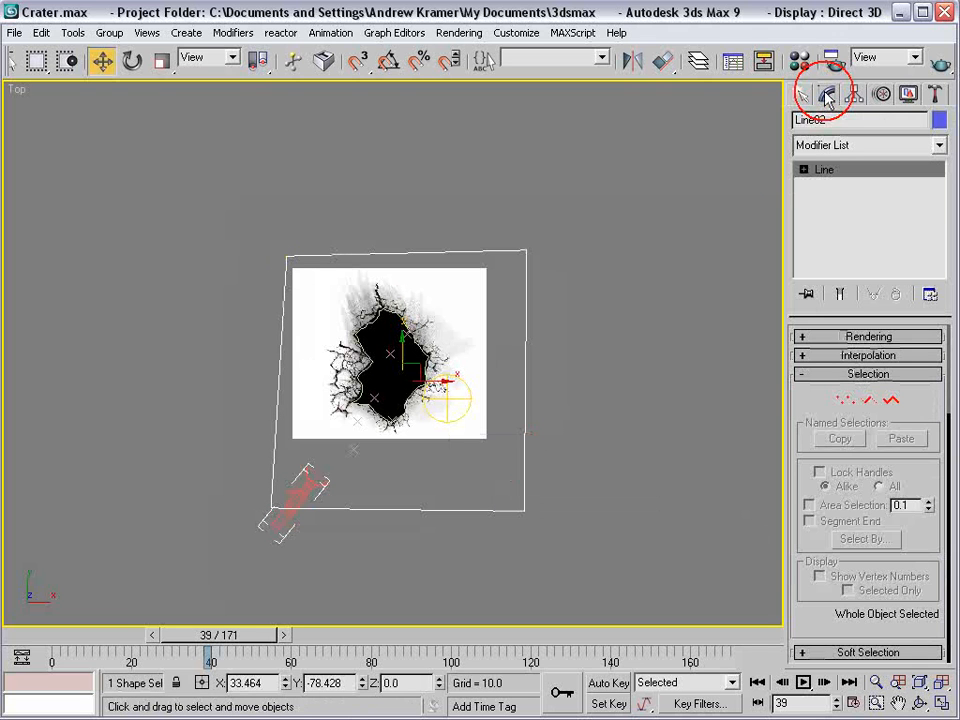
pyautogui.scroll(-3, 850, 420)
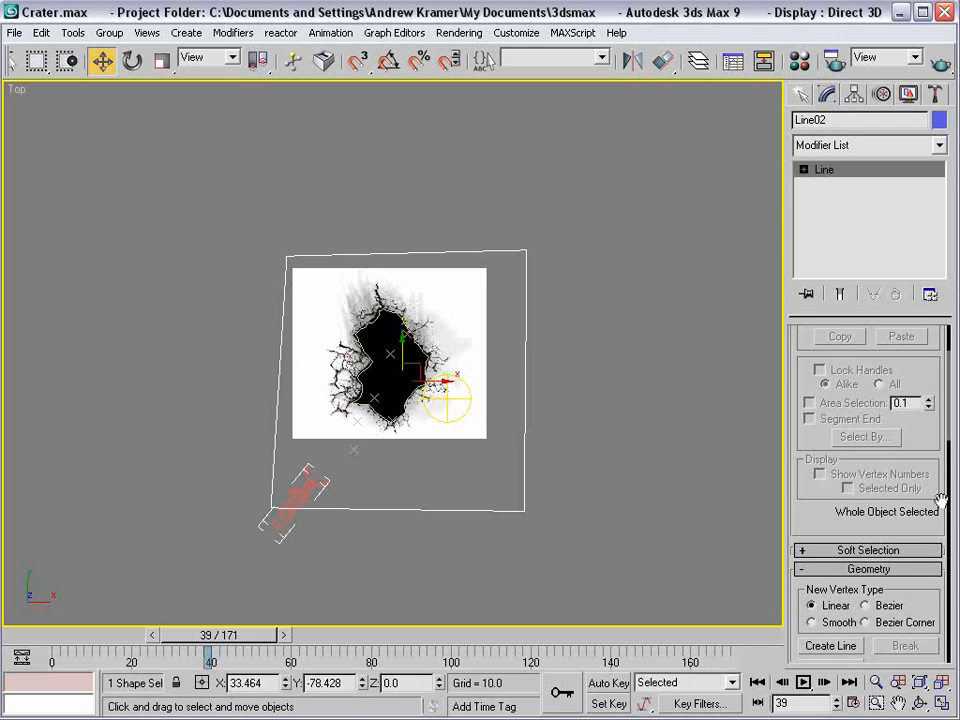
pyautogui.moveTo(936, 488); pyautogui.dragTo(936, 393)
pyautogui.click(850, 566)
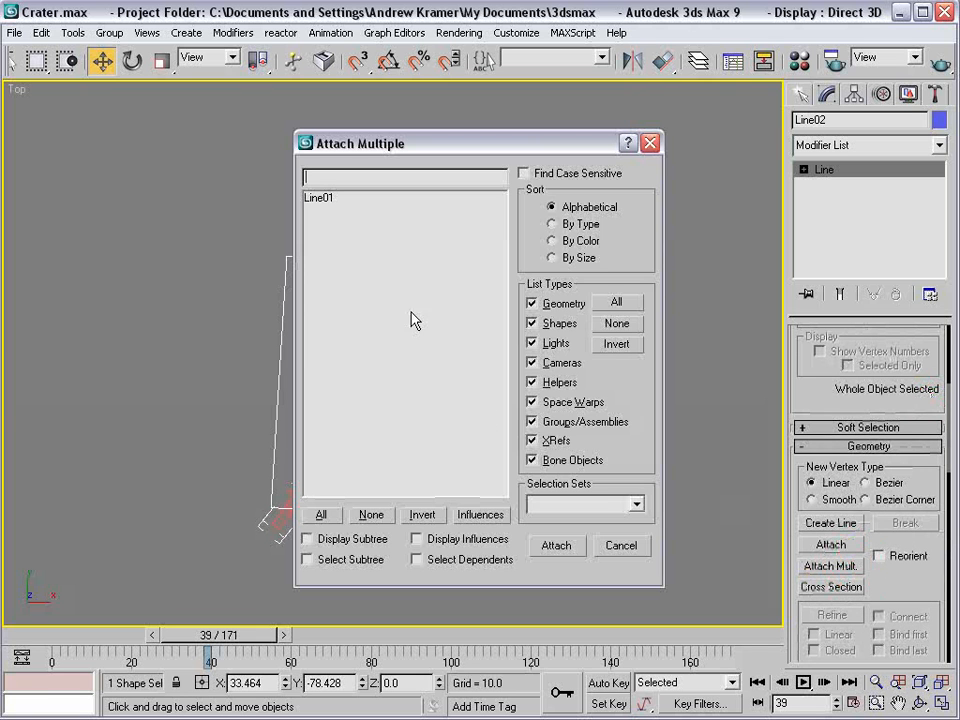
pyautogui.click(324, 200)
pyautogui.click(562, 553)
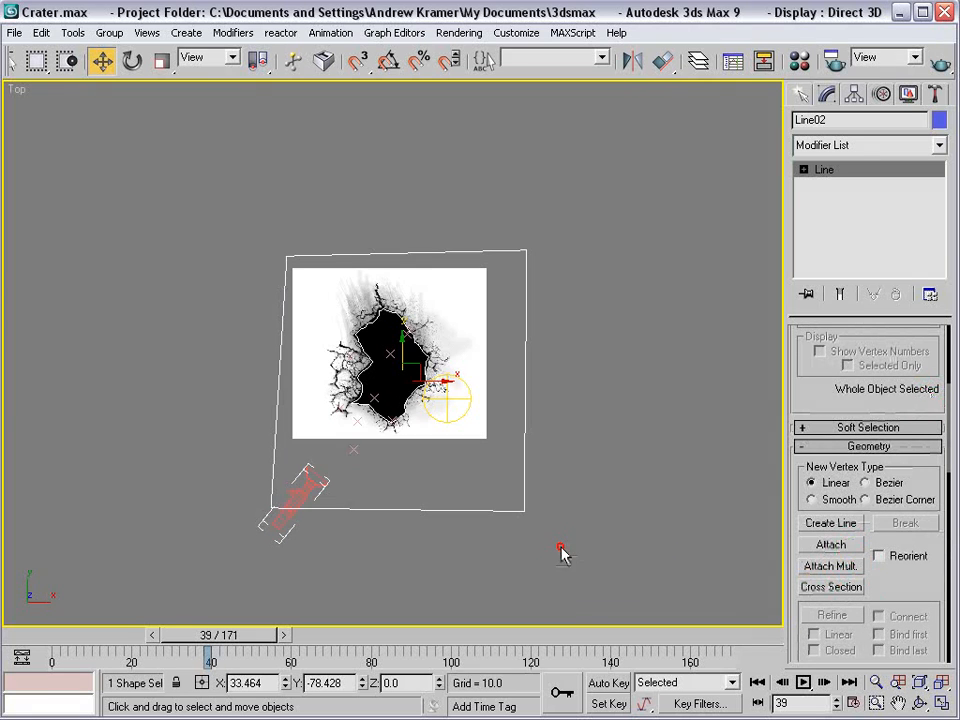
pyautogui.click(567, 490)
pyautogui.click(525, 496)
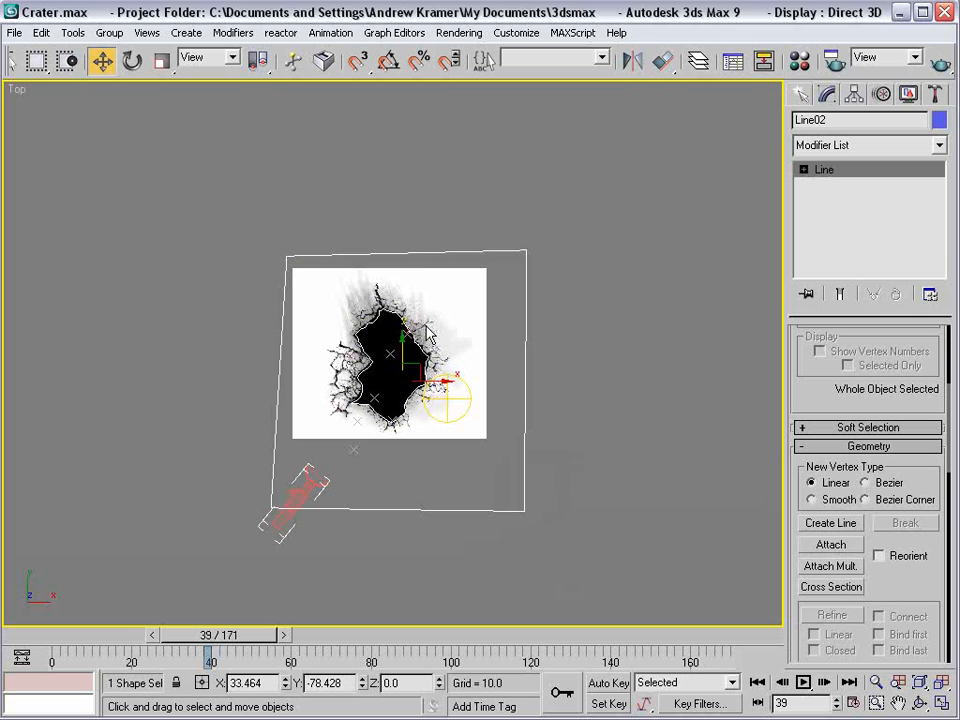
# Apply a Bevel modifier to the combined shape and set its Level 1 height to -1.0, checking it in the maximized camera view.
pyautogui.scroll(2, 400, 342)
pyautogui.click(840, 146)
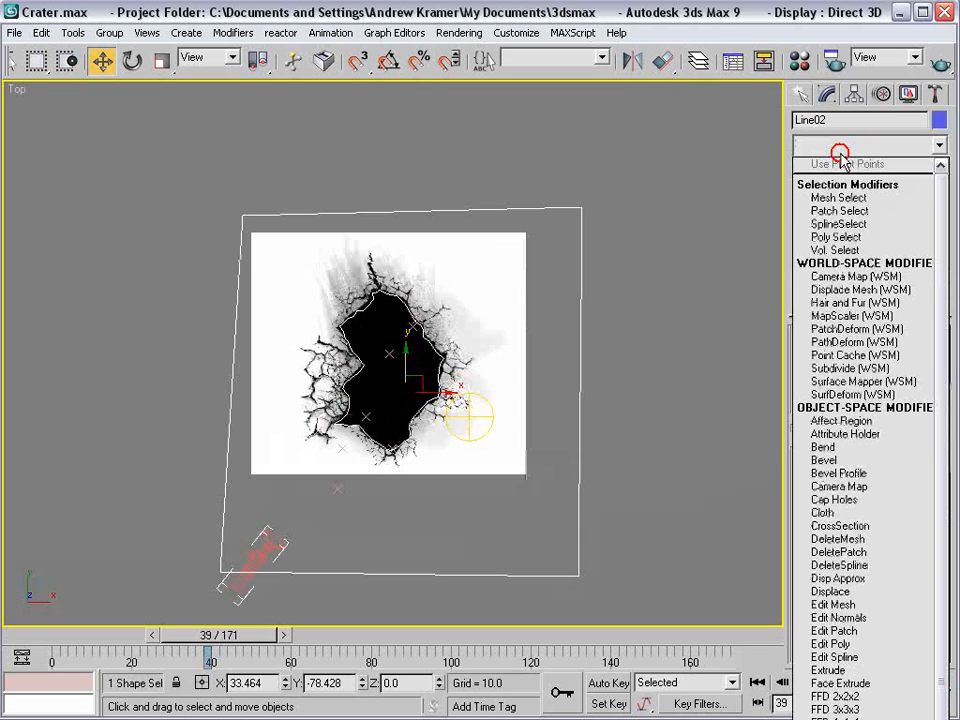
pyautogui.click(836, 461)
pyautogui.hotkey('alt', 'w')
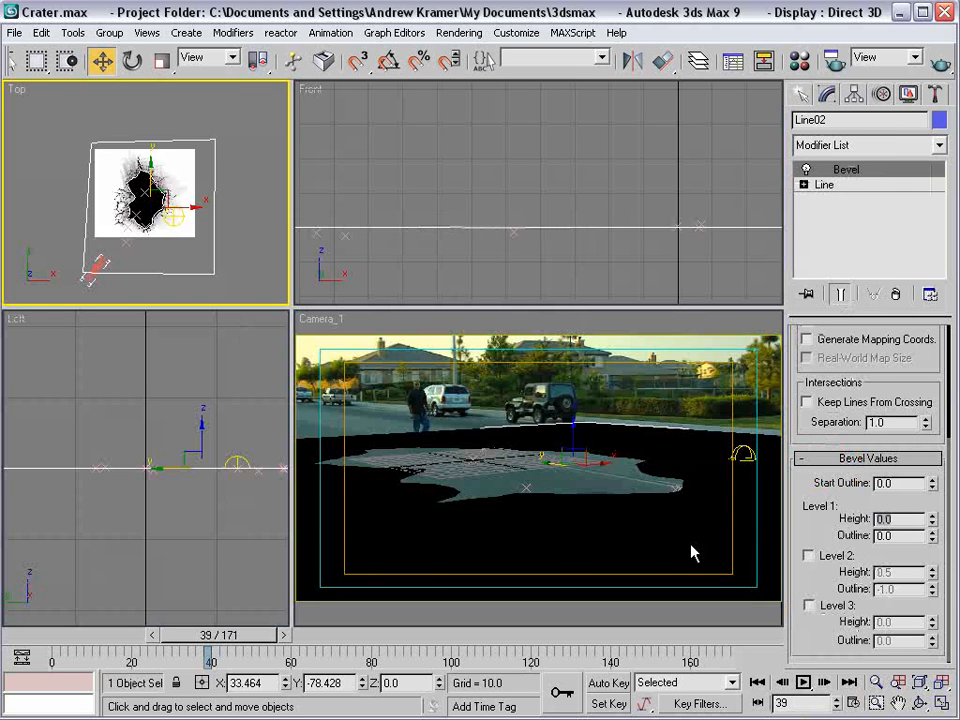
pyautogui.moveTo(934, 530); pyautogui.dragTo(932, 520)
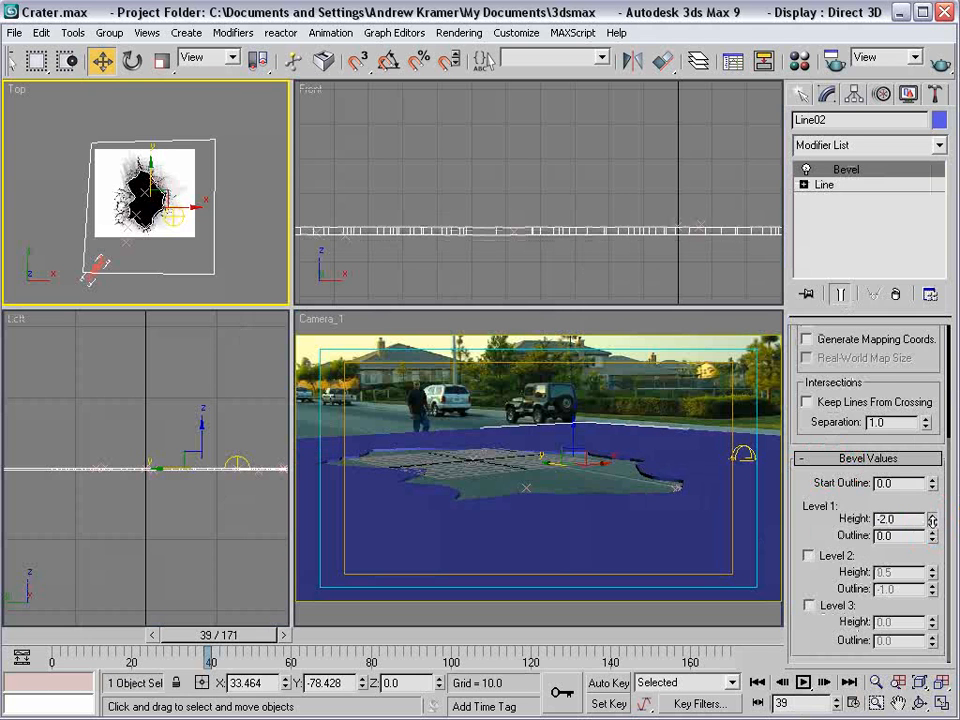
pyautogui.rightClick(300, 368)
pyautogui.hotkey('alt', 'w')
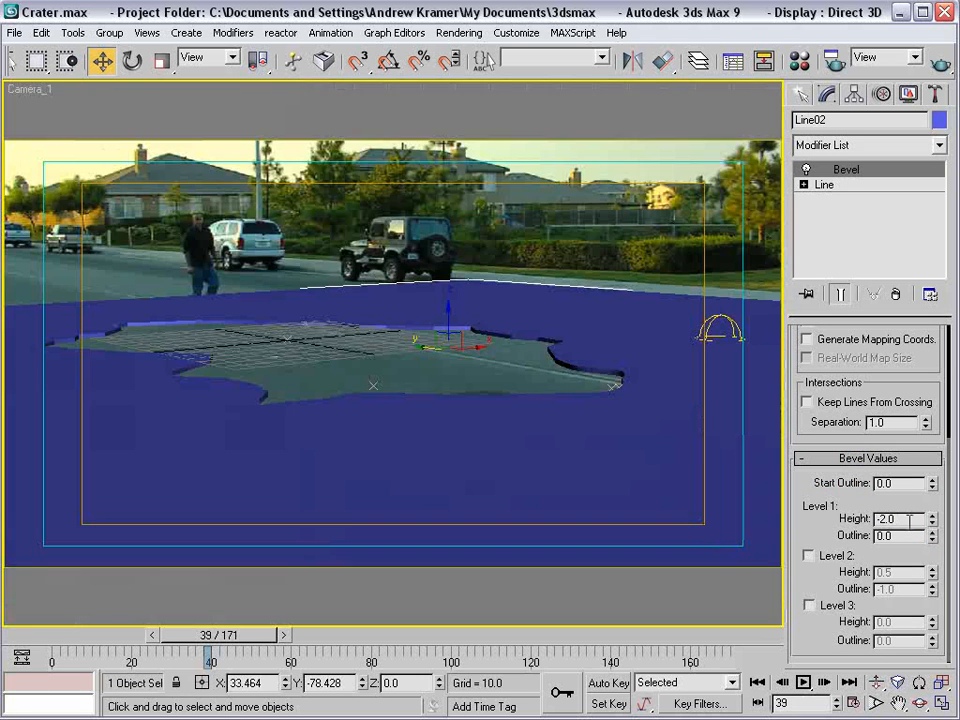
pyautogui.write('-1')
pyautogui.press('Return')
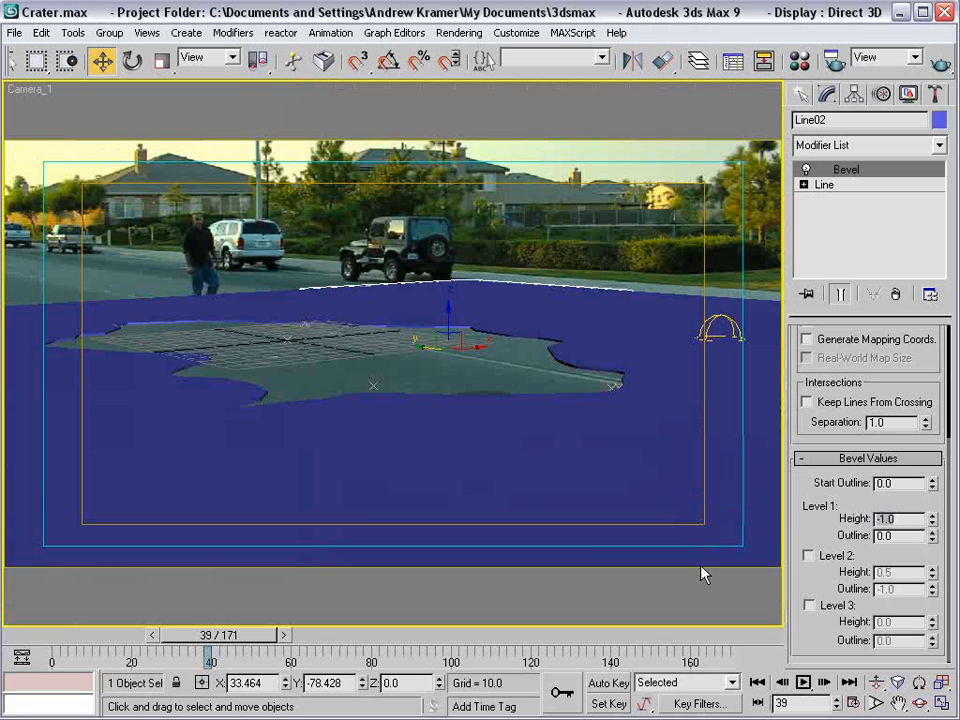
# Enable bevel Level 2 with a height of -5.0, set the Level 1 outline to 0.2, and deselect the shape.
pyautogui.click(808, 555)
pyautogui.moveTo(933, 575)
pyautogui.mouseDown()
pyautogui.moveTo(933, 620)
pyautogui.moveTo(929, 578)
pyautogui.mouseUp()
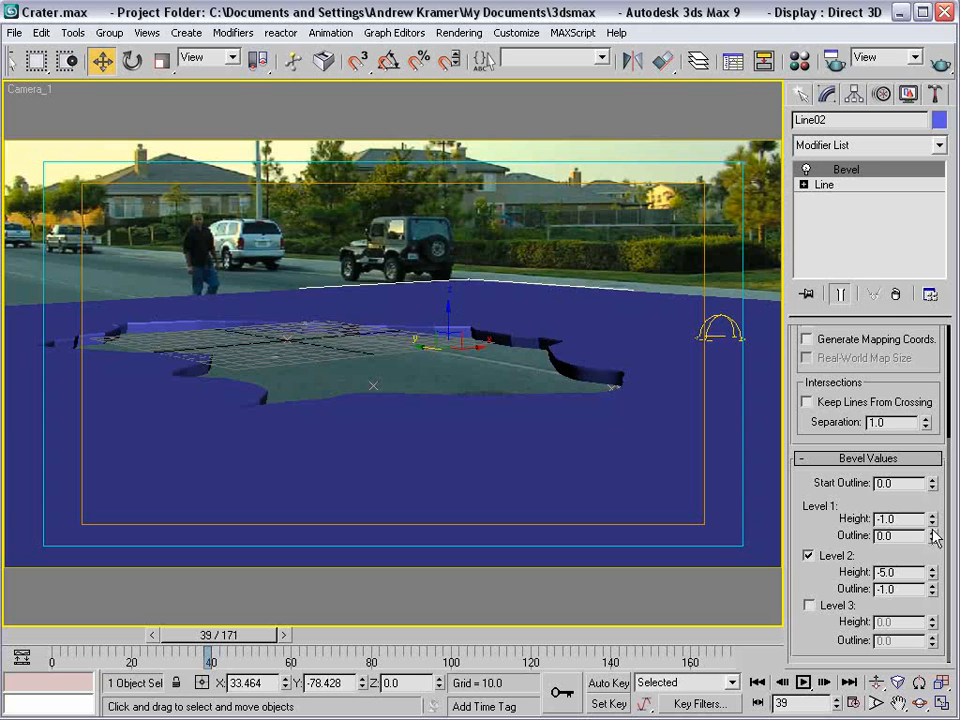
pyautogui.moveTo(933, 541); pyautogui.dragTo(932, 531)
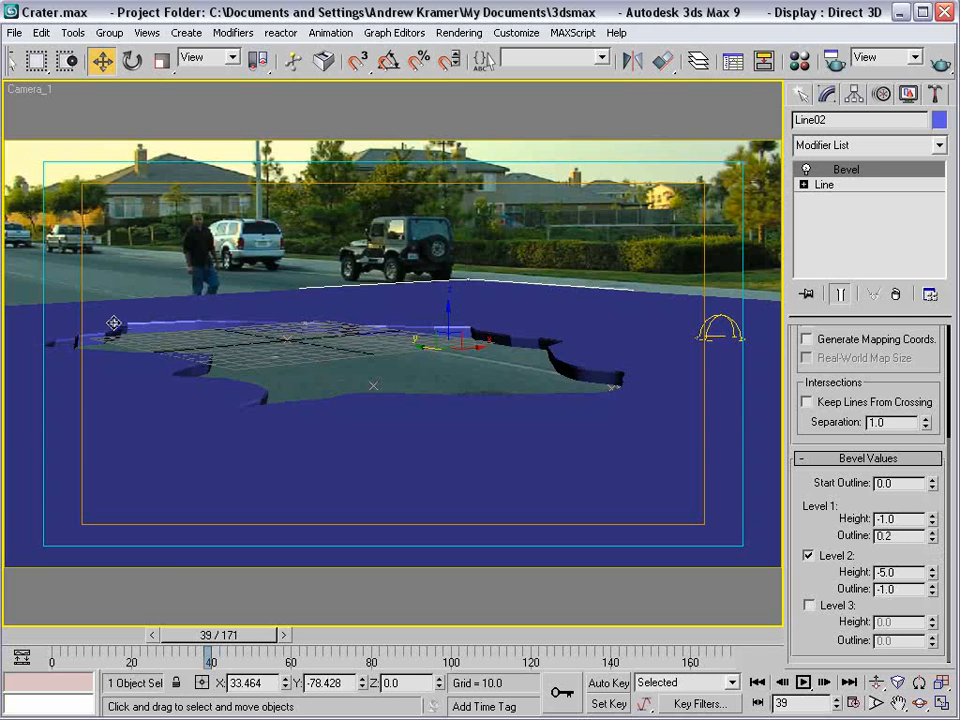
pyautogui.click(519, 250)
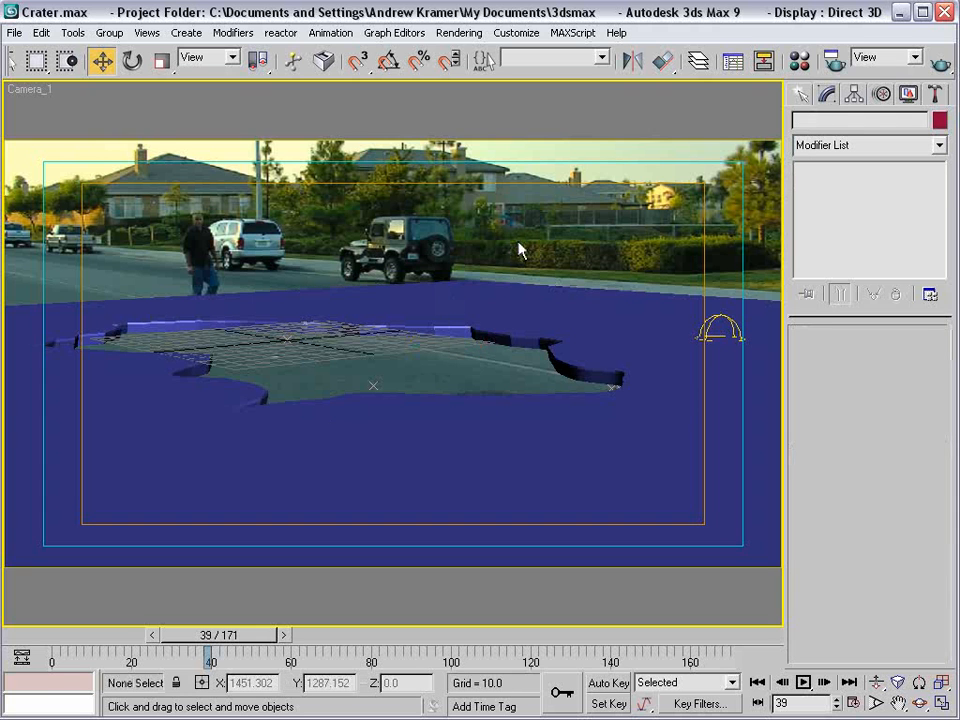
# Hide the grid in the Camera_1 viewport and return to the four-viewport layout.
pyautogui.rightClick(28, 89)
pyautogui.click(62, 212)
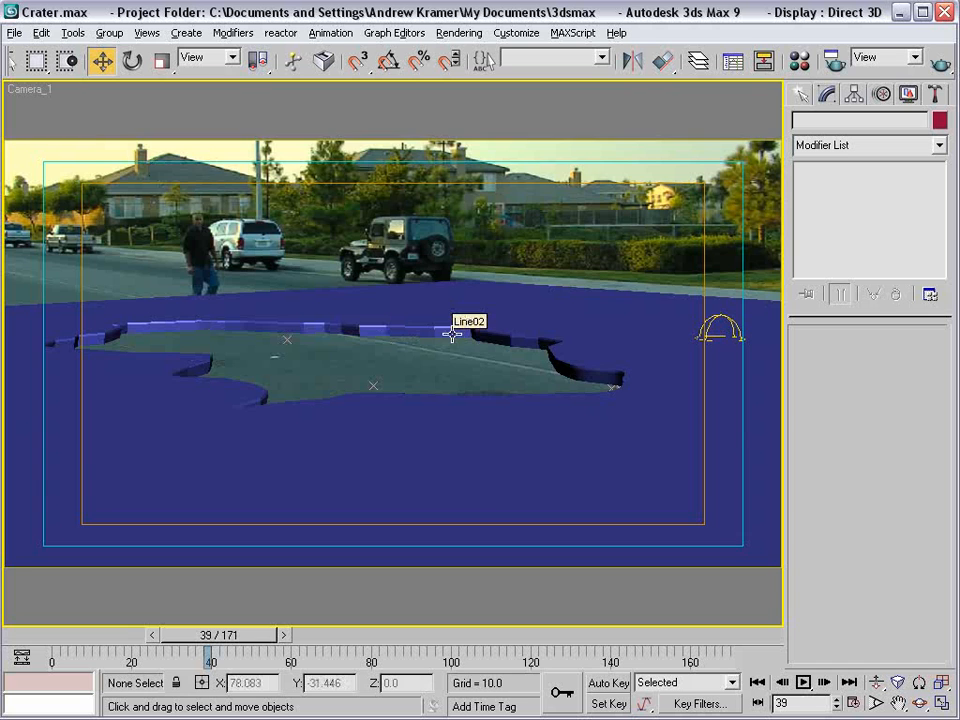
pyautogui.hotkey('alt', 'w')
pyautogui.click(351, 495)
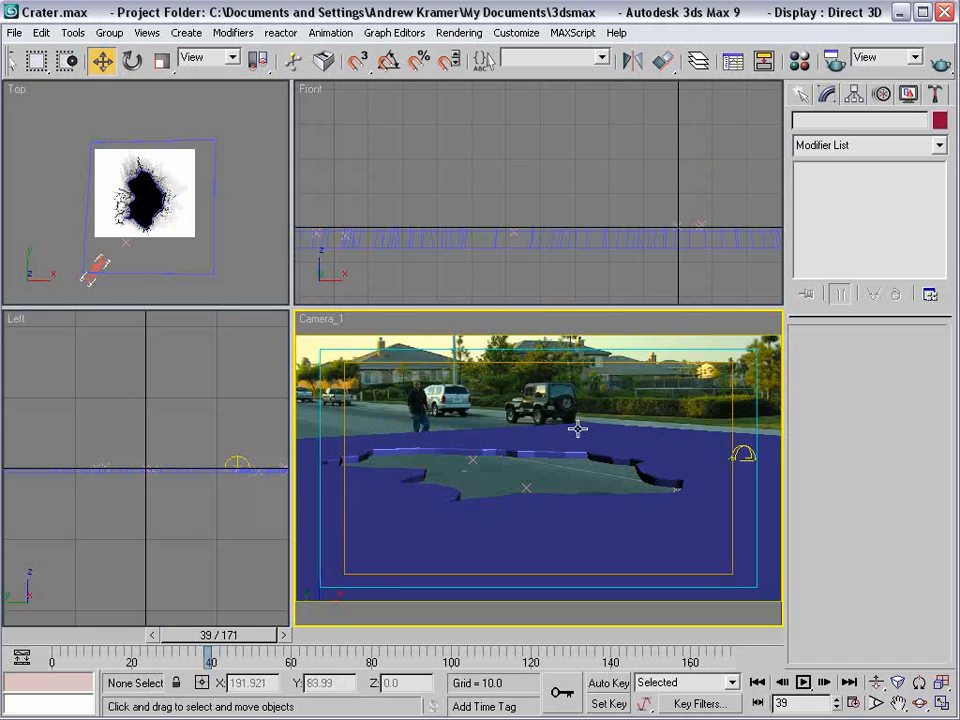
# Go to frame 2, switch the Camera_1 viewport to Perspective view, and select and frame the beveled ground shape.
pyautogui.moveTo(235, 645); pyautogui.dragTo(97, 645)
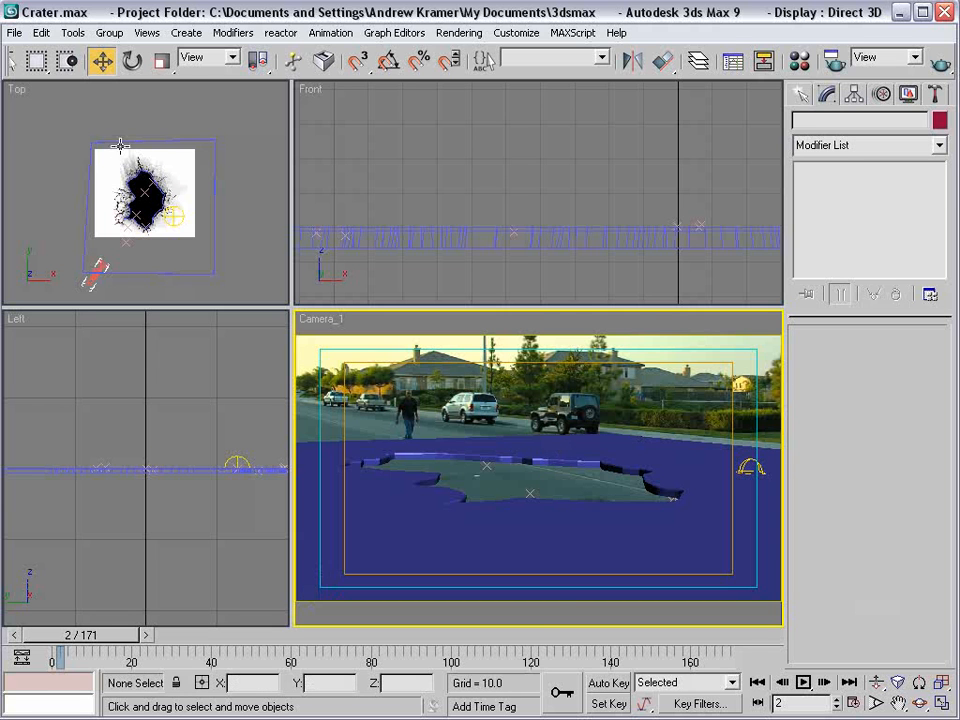
pyautogui.click(801, 94)
pyautogui.rightClick(320, 319)
pyautogui.moveTo(345, 326)
pyautogui.click(484, 352)
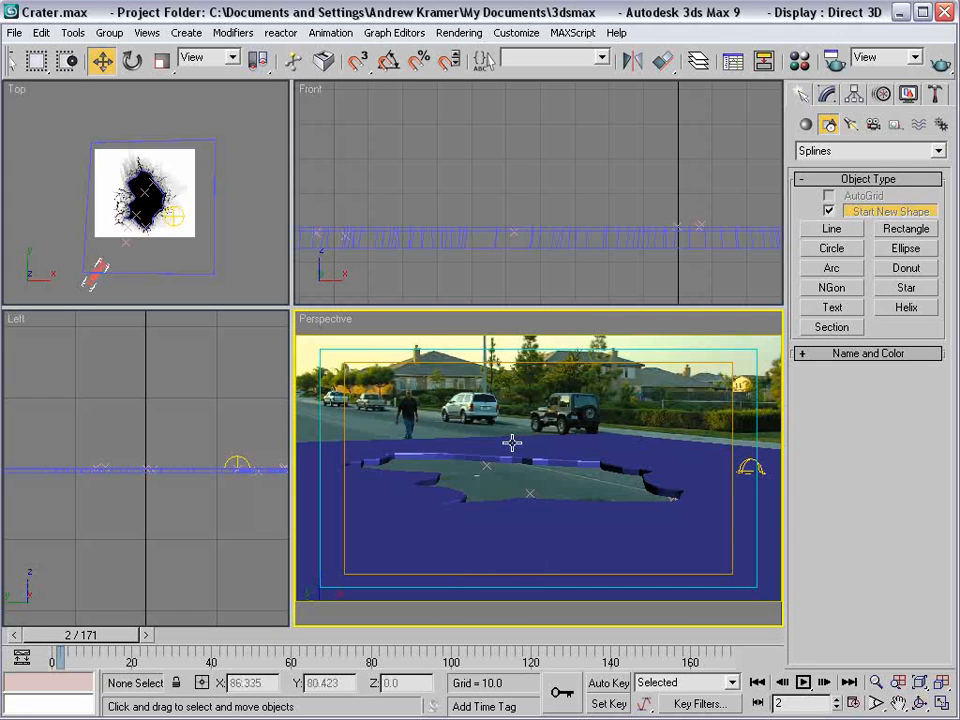
pyautogui.scroll(-7, 558, 488)
pyautogui.click(544, 495)
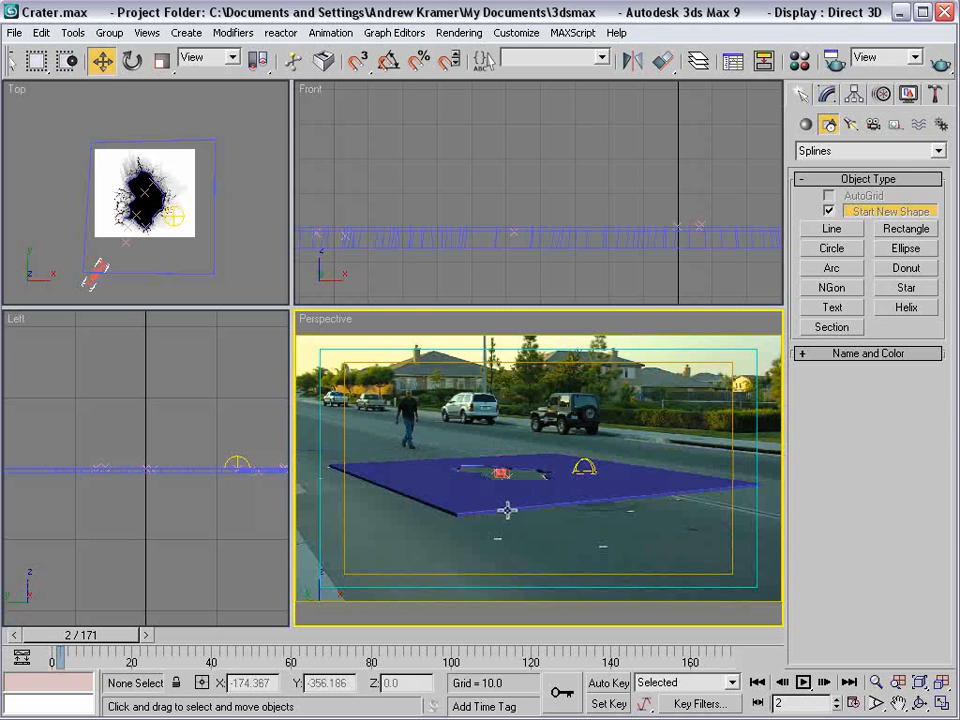
pyautogui.press('z')
pyautogui.scroll(6, 538, 544)
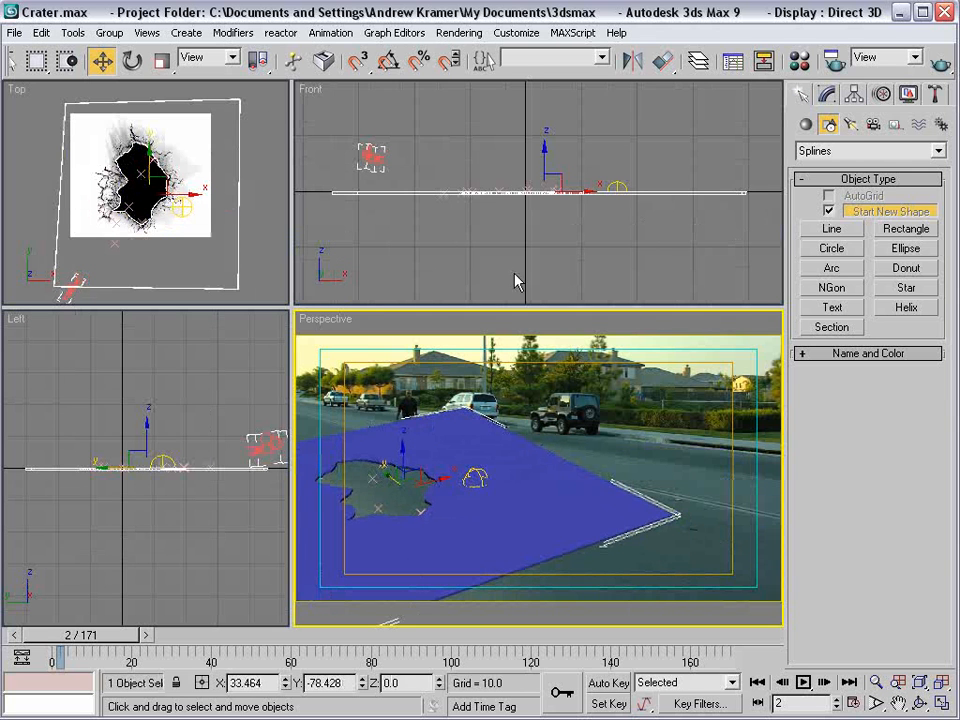
# Return the viewport to Camera_1, switch it again to Perspective view, and bring the whole ground shape into view.
pyautogui.rightClick(308, 320)
pyautogui.click(487, 326)
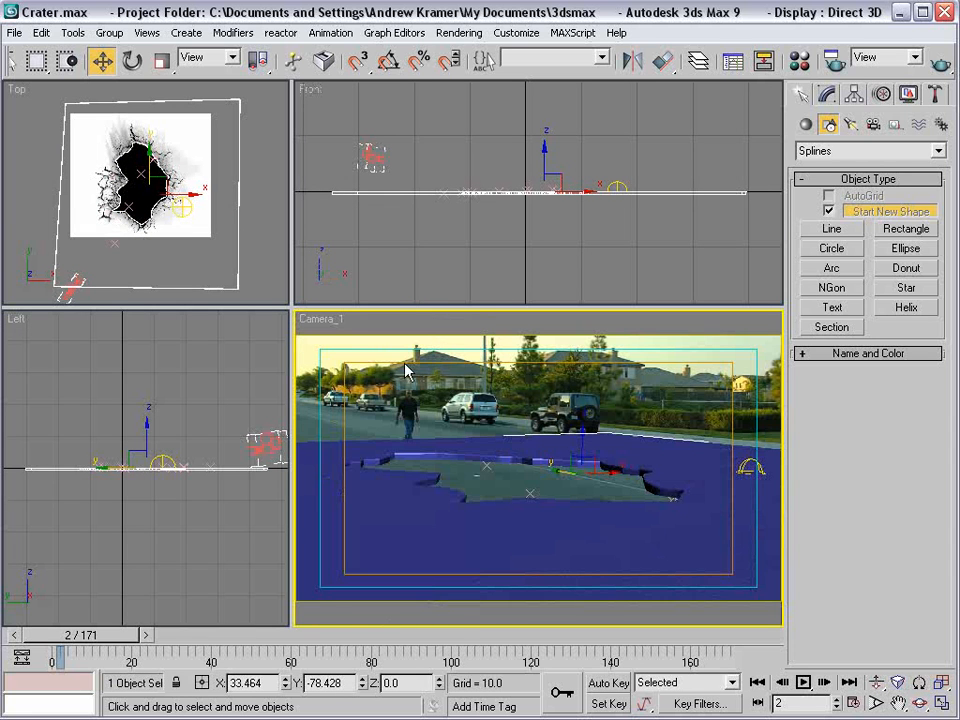
pyautogui.rightClick(334, 322)
pyautogui.moveTo(352, 331)
pyautogui.click(507, 357)
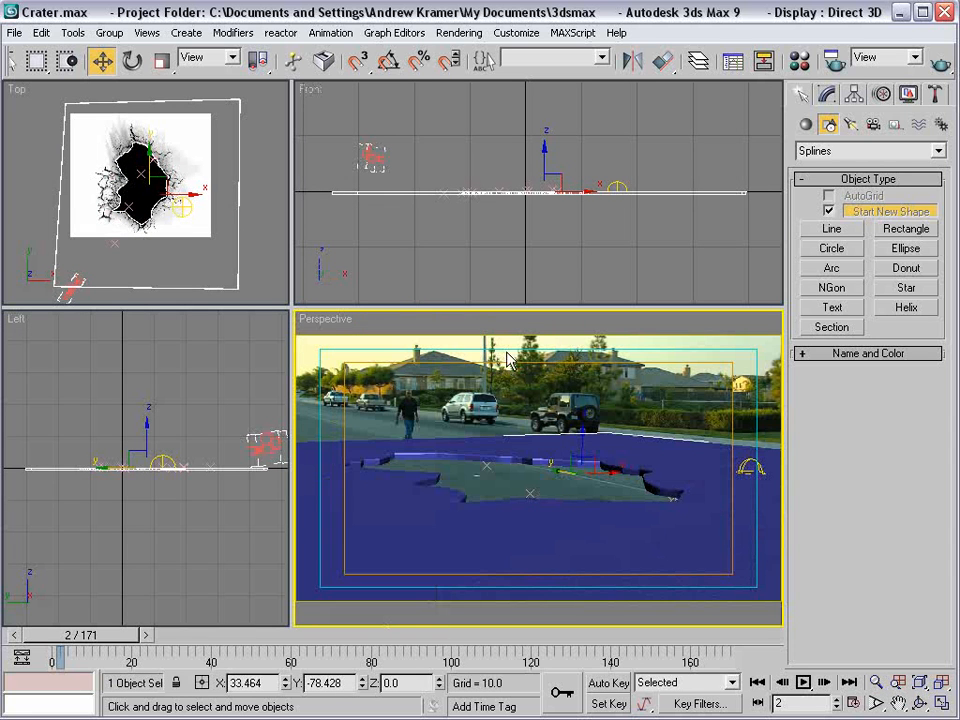
pyautogui.scroll(-5, 517, 436)
pyautogui.keyDown('alt'); pyautogui.moveTo(519, 441); pyautogui.dragTo(541, 478, button='middle'); pyautogui.keyUp('alt')
# Create a plane about 553 long and 469 wide, and move it along X clear of the ground shape.
pyautogui.click(806, 124)
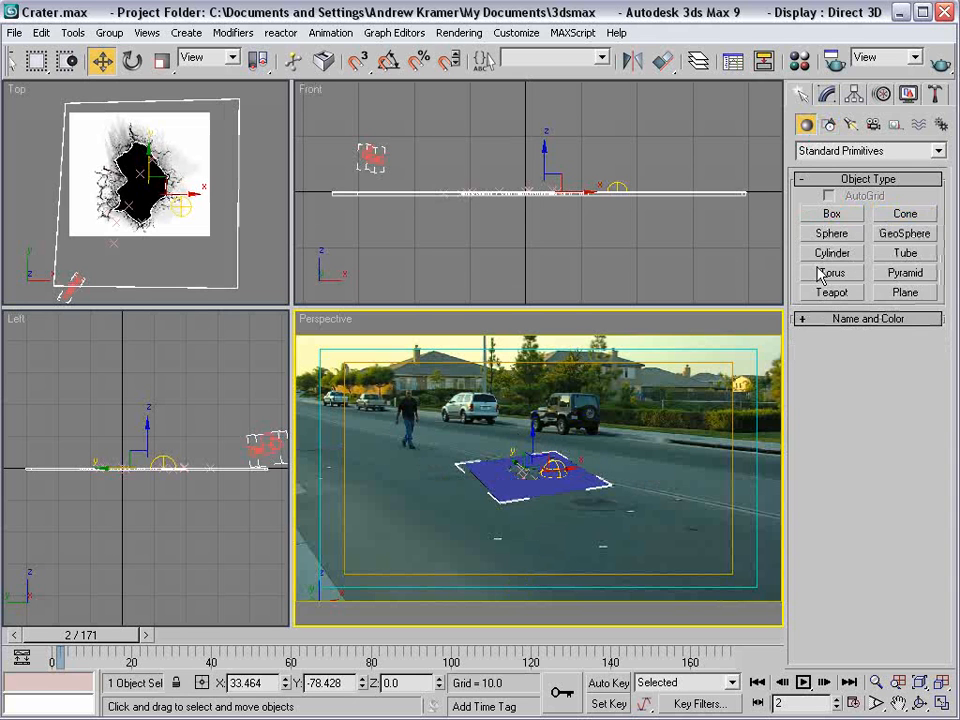
pyautogui.click(906, 292)
pyautogui.scroll(4, 497, 527)
pyautogui.moveTo(603, 459); pyautogui.dragTo(532, 519, button='middle')
pyautogui.moveTo(350, 507); pyautogui.dragTo(563, 549)
pyautogui.press('w')
pyautogui.moveTo(483, 505); pyautogui.dragTo(645, 495)
pyautogui.moveTo(647, 492); pyautogui.dragTo(552, 487, button='middle')
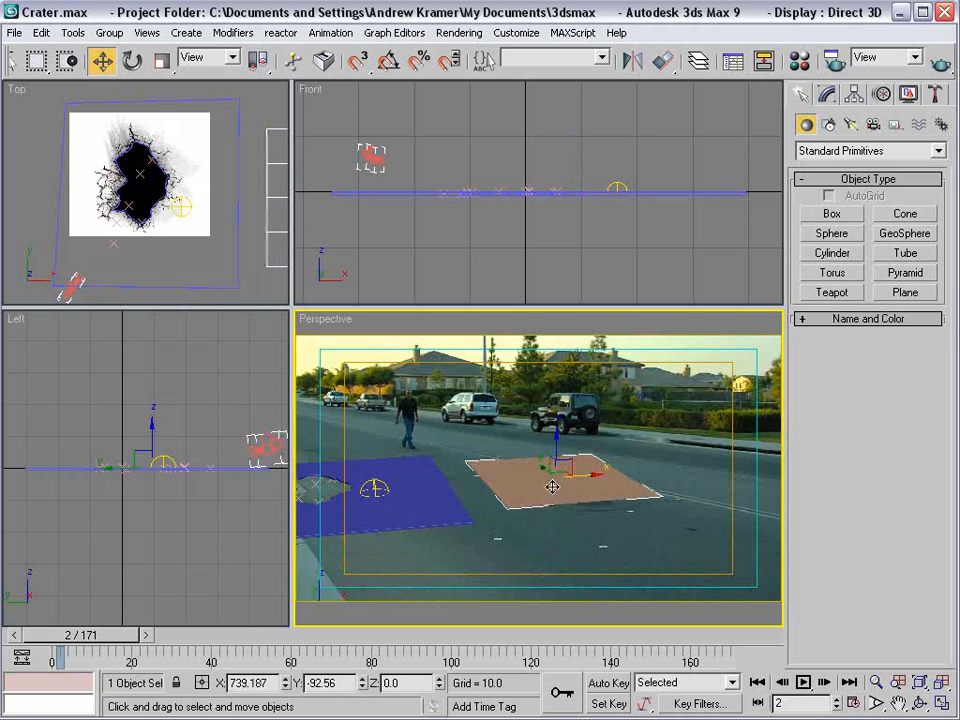
# Set the plane's length and width segments to 75, check the mesh density in the Top view, and deselect it.
pyautogui.click(828, 95)
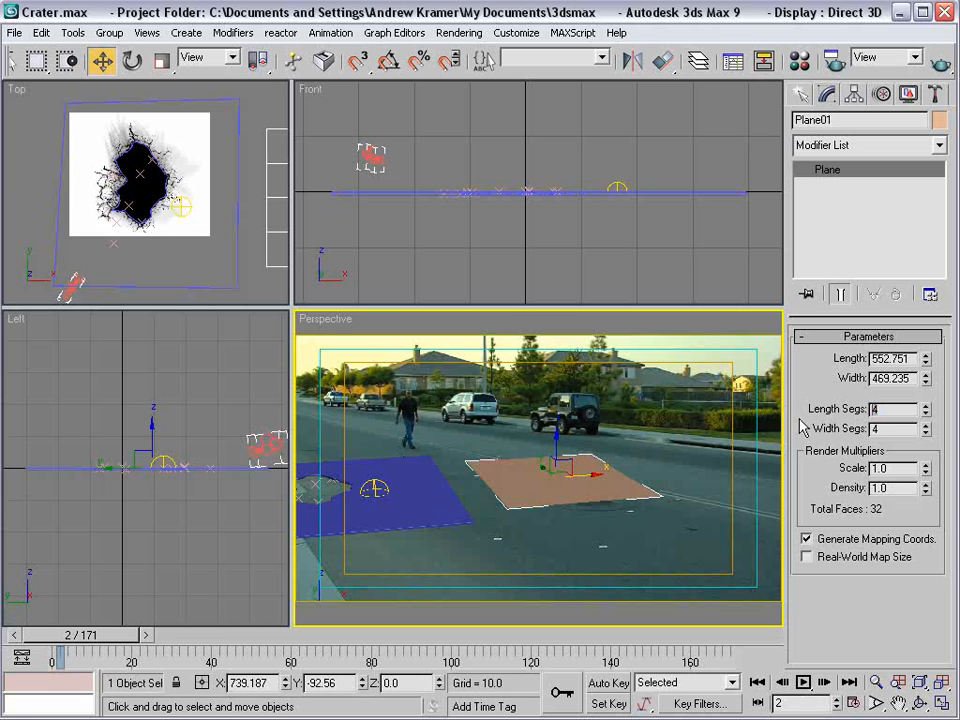
pyautogui.write('75')
pyautogui.press('Tab')
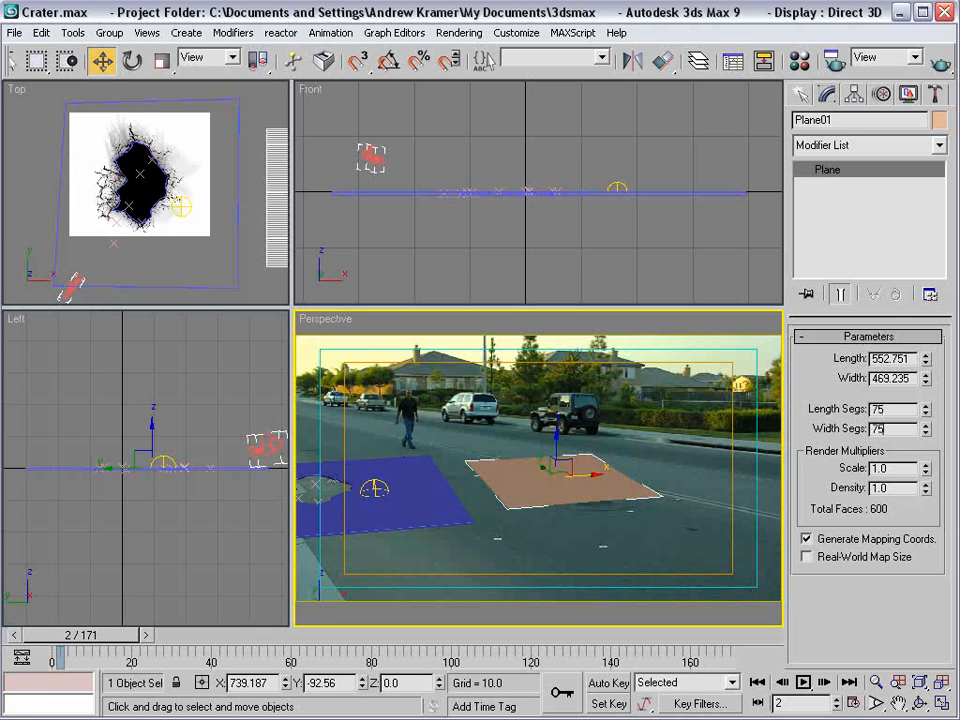
pyautogui.press('Return')
pyautogui.moveTo(205, 214); pyautogui.dragTo(50, 218, button='middle')
pyautogui.scroll(8, 126, 203)
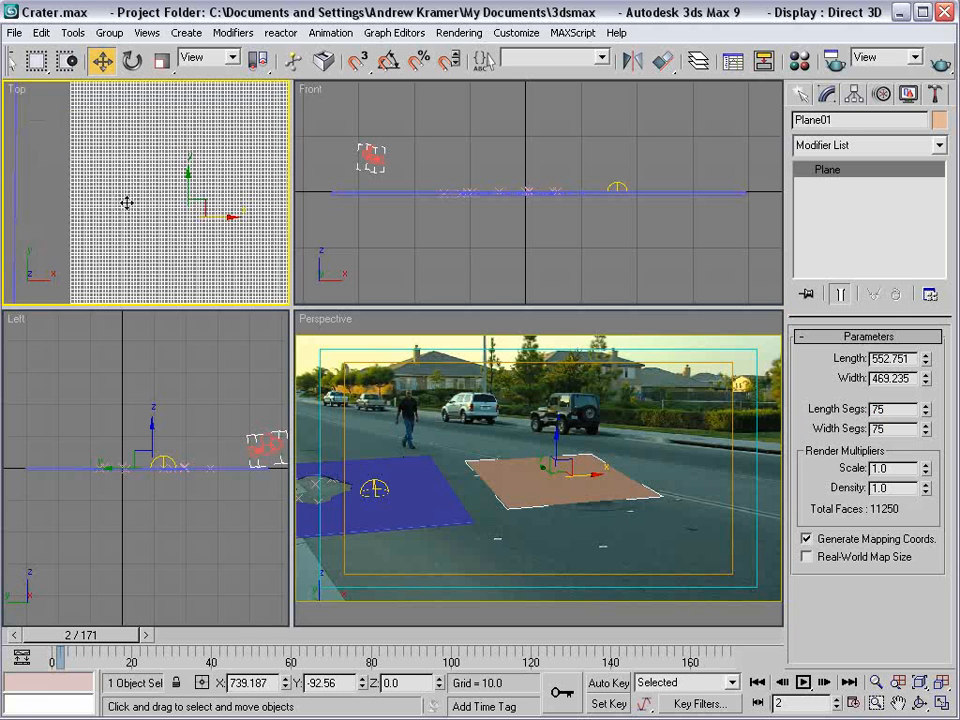
pyautogui.click(647, 411)
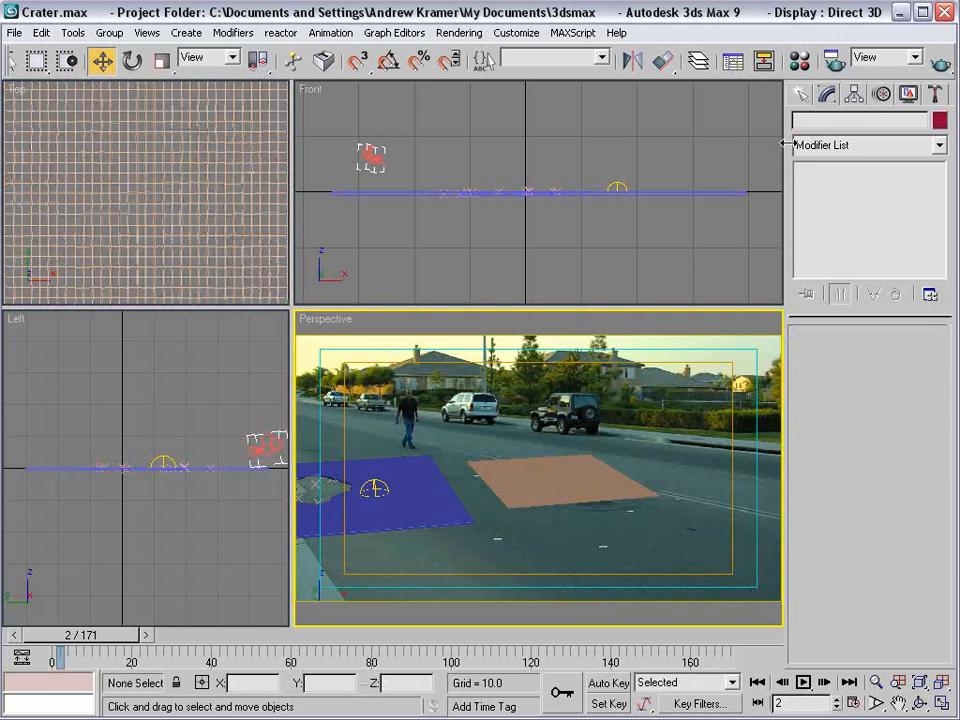
# Apply a Displace modifier to the new plane.
pyautogui.click(529, 493)
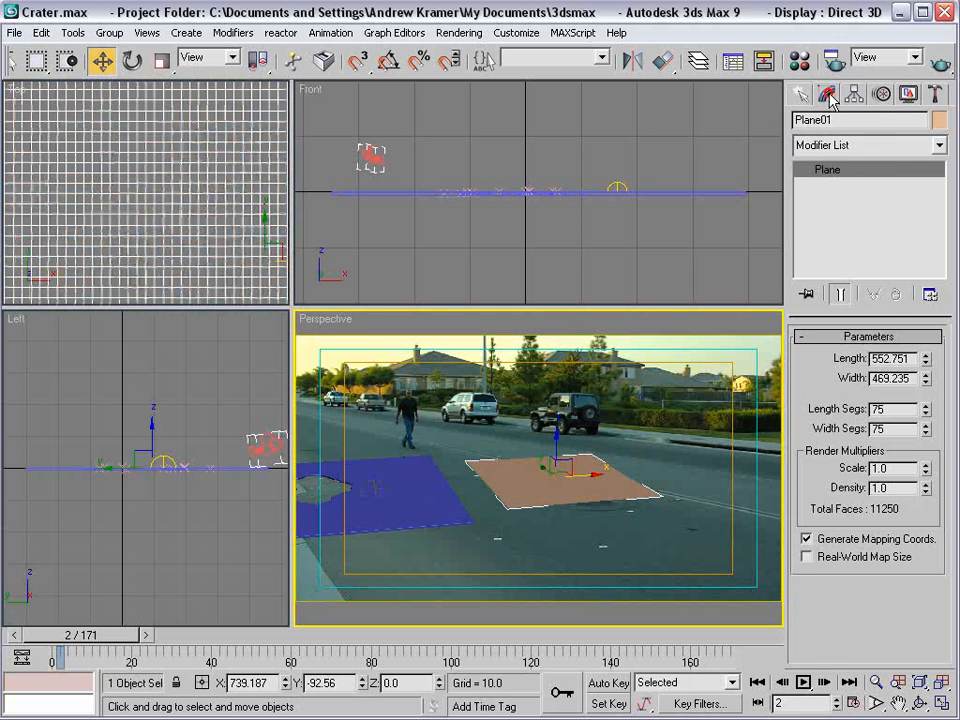
pyautogui.click(812, 145)
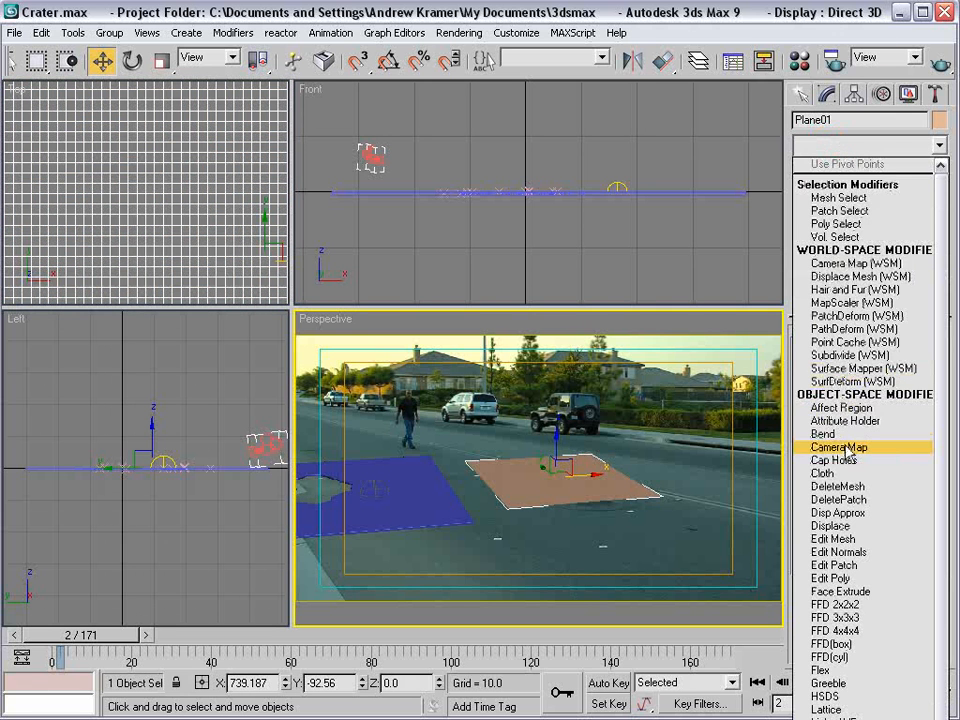
pyautogui.click(835, 525)
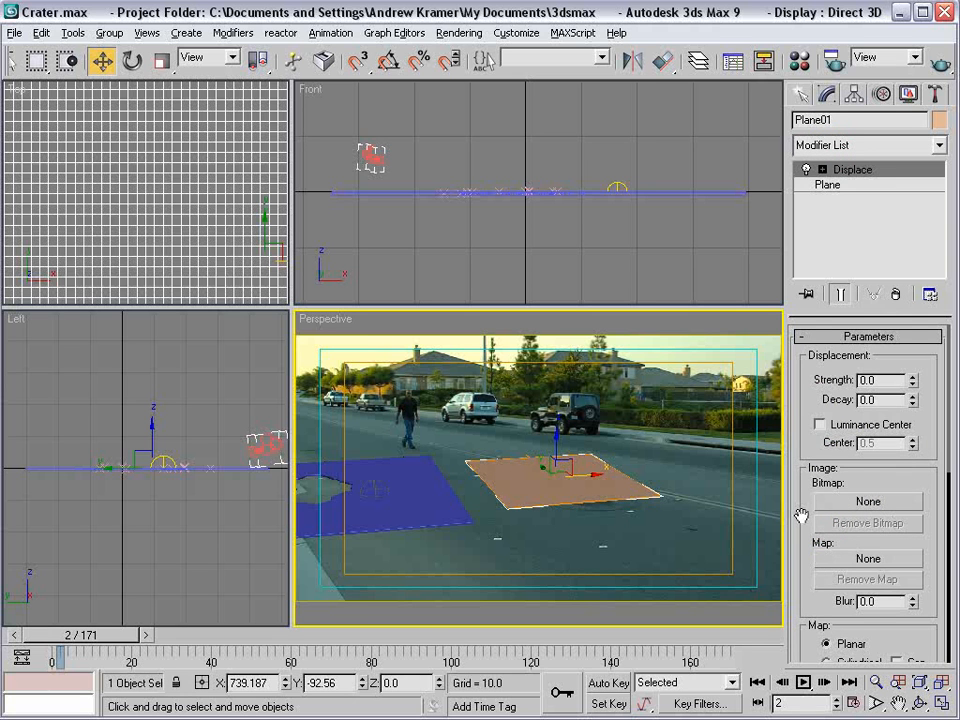
# Open NEW CRATER.jpg from the 3D images folder and examine its light and dark areas.
pyautogui.hotkey('alt', 'Tab')
pyautogui.click(689, 570)
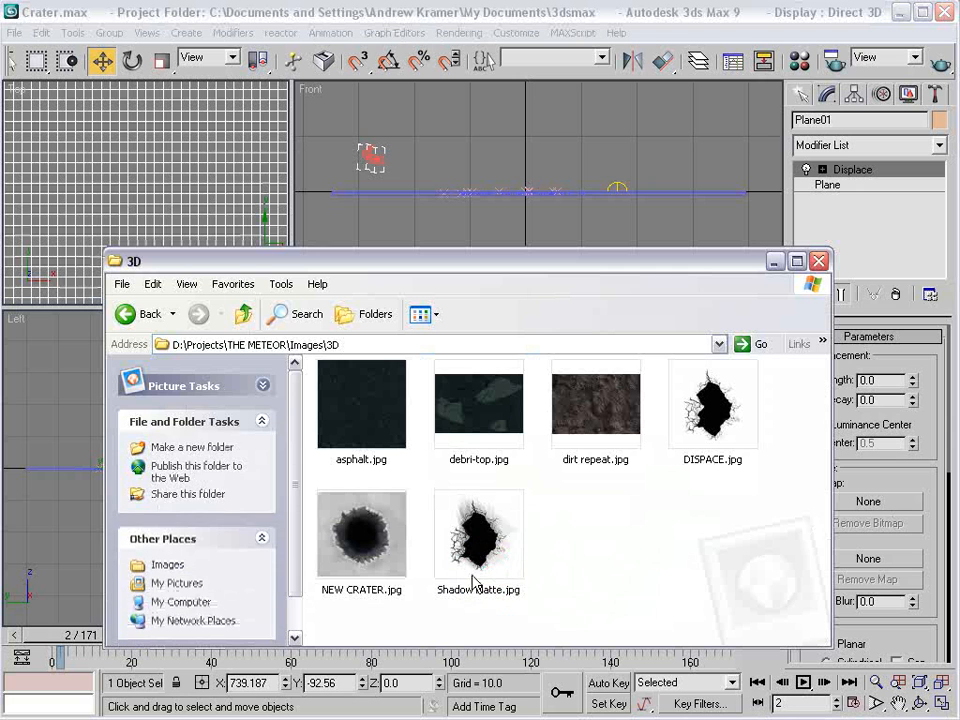
pyautogui.click(373, 558)
pyautogui.doubleClick(362, 541)
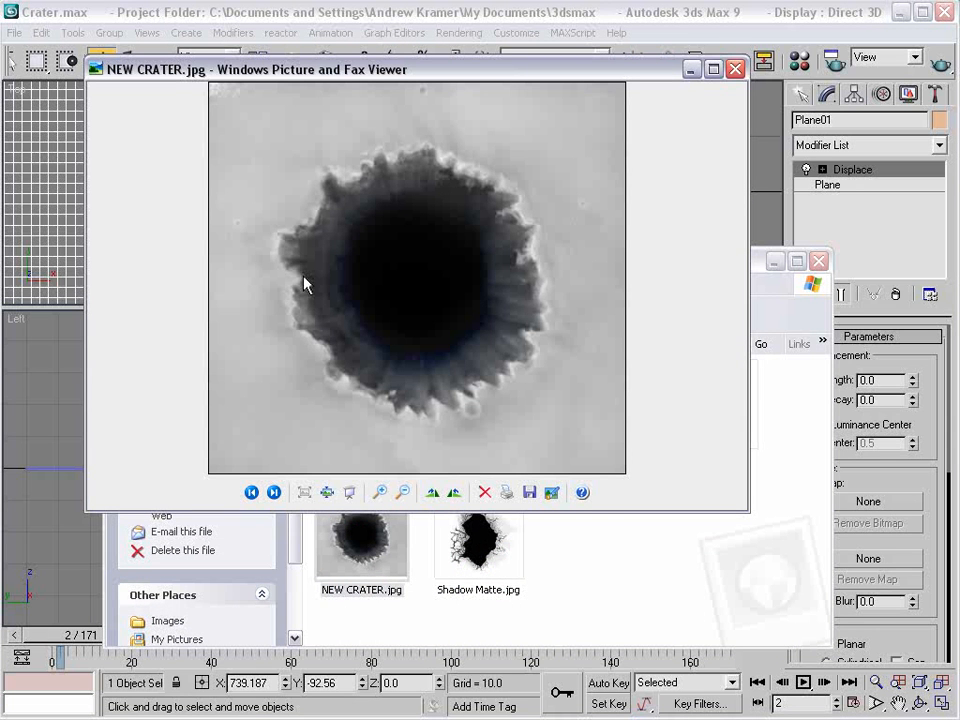
pyautogui.scroll(1, 466, 301)
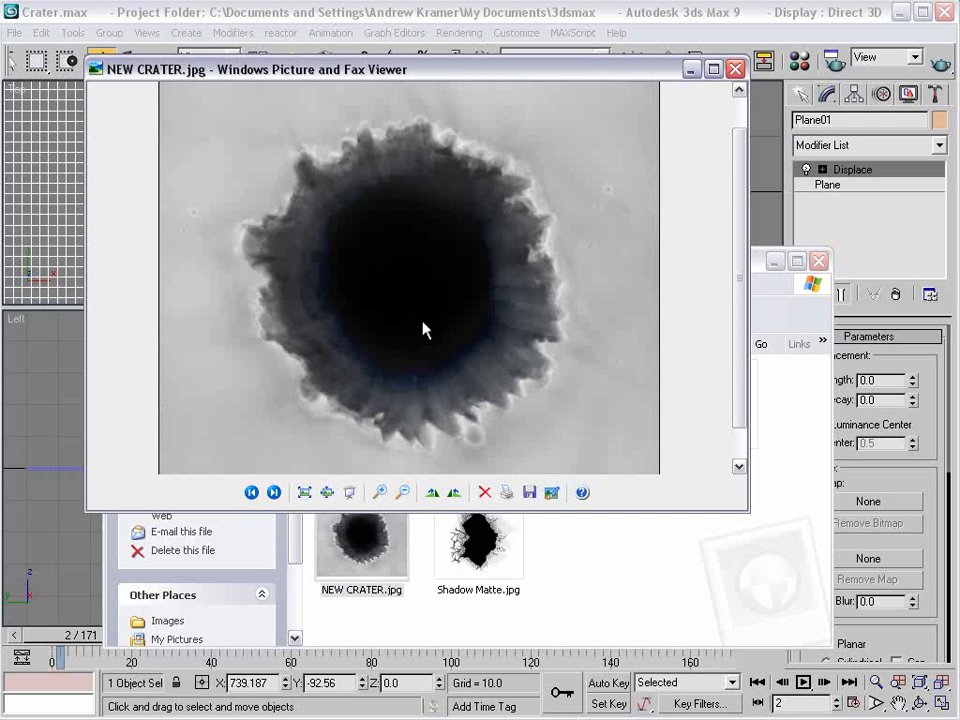
pyautogui.scroll(-1, 421, 322)
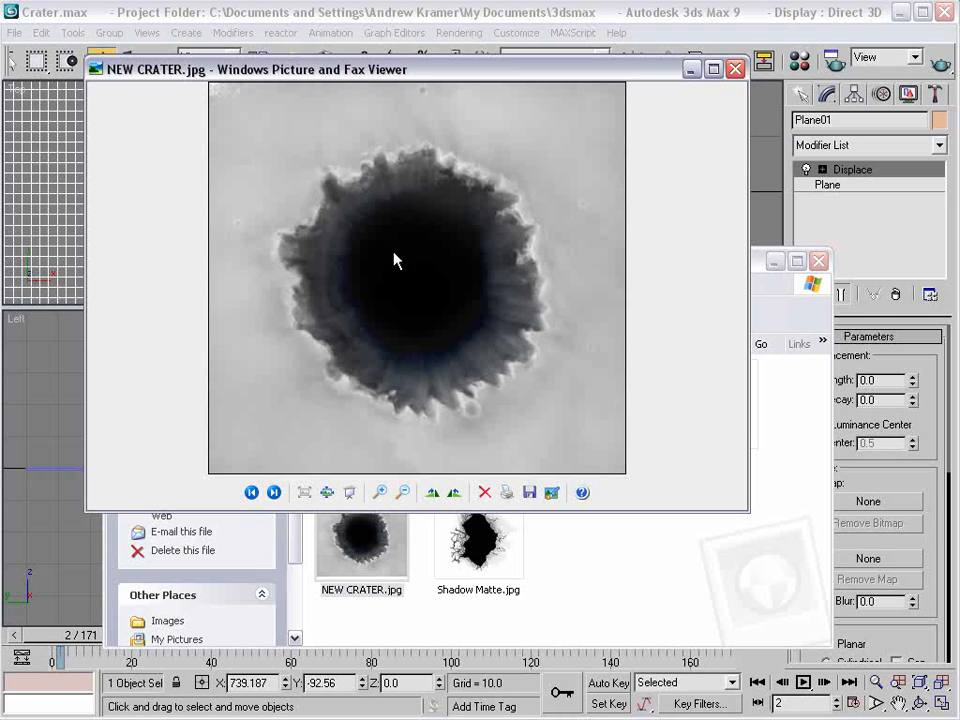
# Close the image preview and assign NEW CRATER.jpg from the folder as the Displace modifier's bitmap.
pyautogui.click(735, 69)
pyautogui.moveTo(678, 266); pyautogui.dragTo(566, 151)
pyautogui.click(474, 420)
pyautogui.moveTo(228, 410); pyautogui.dragTo(868, 503)
pyautogui.click(877, 487)
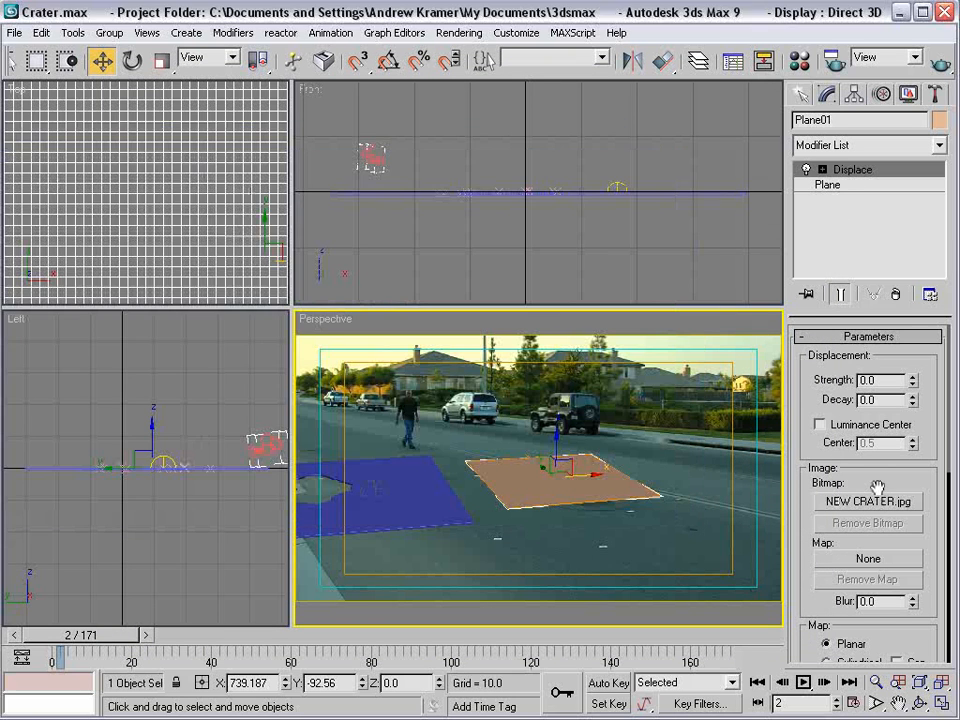
# Raise the Displace strength to form the crater relief, and inspect the deselected plane up close.
pyautogui.moveTo(913, 380); pyautogui.dragTo(836, 20)
pyautogui.click(572, 542)
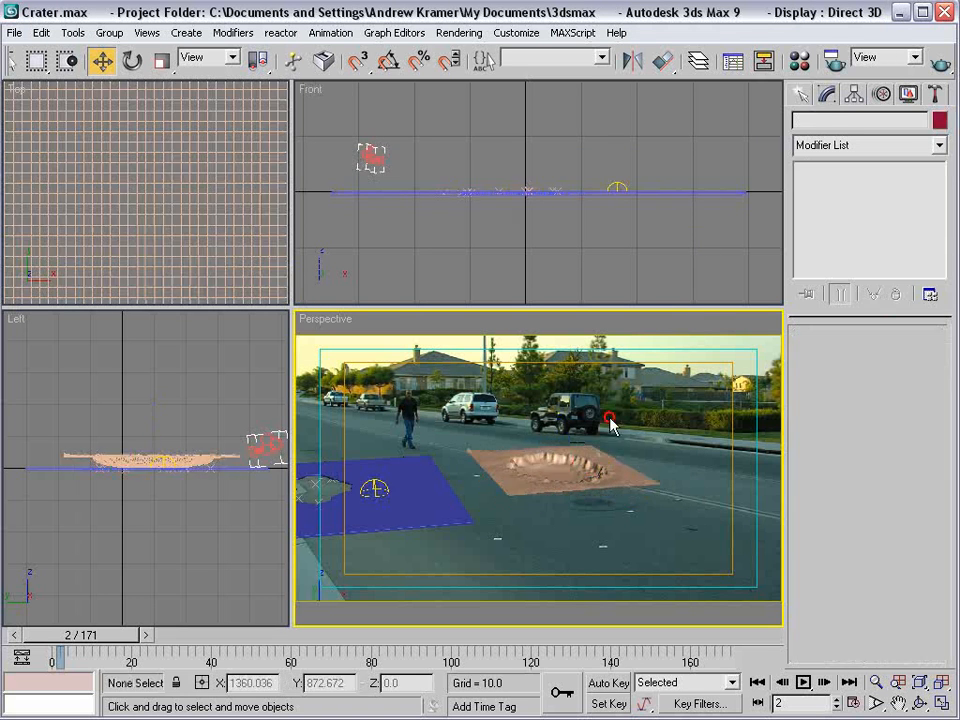
pyautogui.scroll(6, 555, 520)
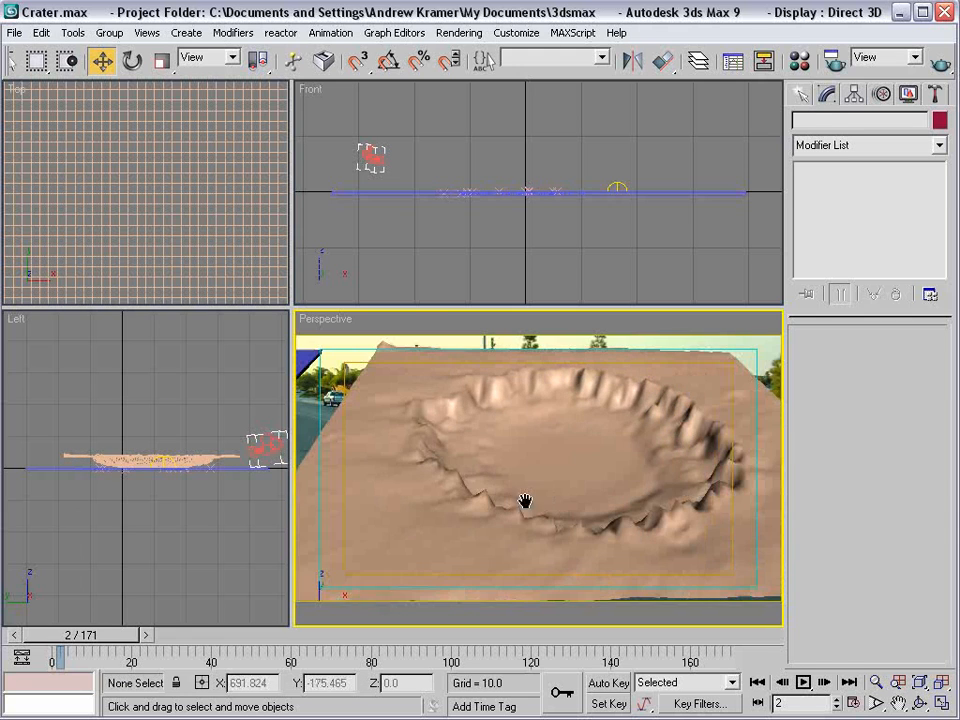
pyautogui.moveTo(581, 497); pyautogui.dragTo(541, 482, button='middle')
# Vary the Displace strength up and down, leaving it at about 56.8, and inspect the crater from several angles.
pyautogui.click(520, 420)
pyautogui.moveTo(910, 377); pyautogui.dragTo(910, 320)
pyautogui.keyDown('alt'); pyautogui.moveTo(612, 470); pyautogui.dragTo(495, 453, button='middle'); pyautogui.keyUp('alt')
pyautogui.moveTo(914, 383); pyautogui.dragTo(917, 415)
pyautogui.click(705, 401)
pyautogui.keyDown('alt'); pyautogui.moveTo(666, 403); pyautogui.dragTo(471, 486, button='middle'); pyautogui.keyUp('alt')
pyautogui.click(553, 476)
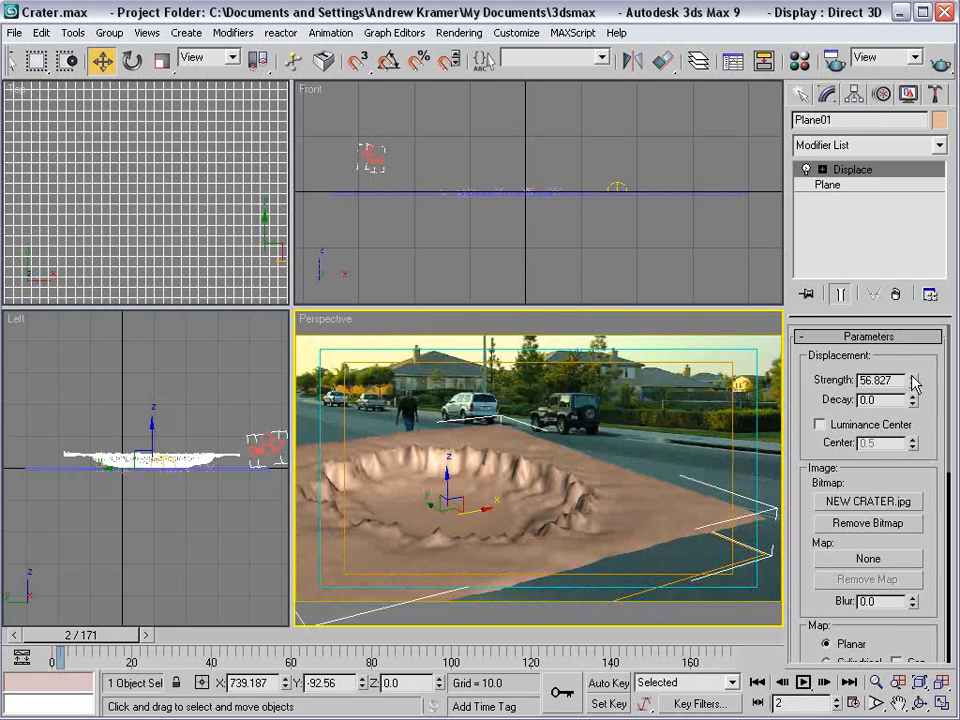
# Increase the Displace strength to about 88.1 and inspect the crater walls up close.
pyautogui.moveTo(915, 385); pyautogui.dragTo(919, 331)
pyautogui.click(618, 423)
pyautogui.keyDown('alt'); pyautogui.moveTo(610, 430); pyautogui.dragTo(548, 525, button='middle'); pyautogui.keyUp('alt')
pyautogui.moveTo(508, 469); pyautogui.dragTo(600, 542, button='middle')
pyautogui.scroll(3, 600, 542)
pyautogui.click(640, 448)
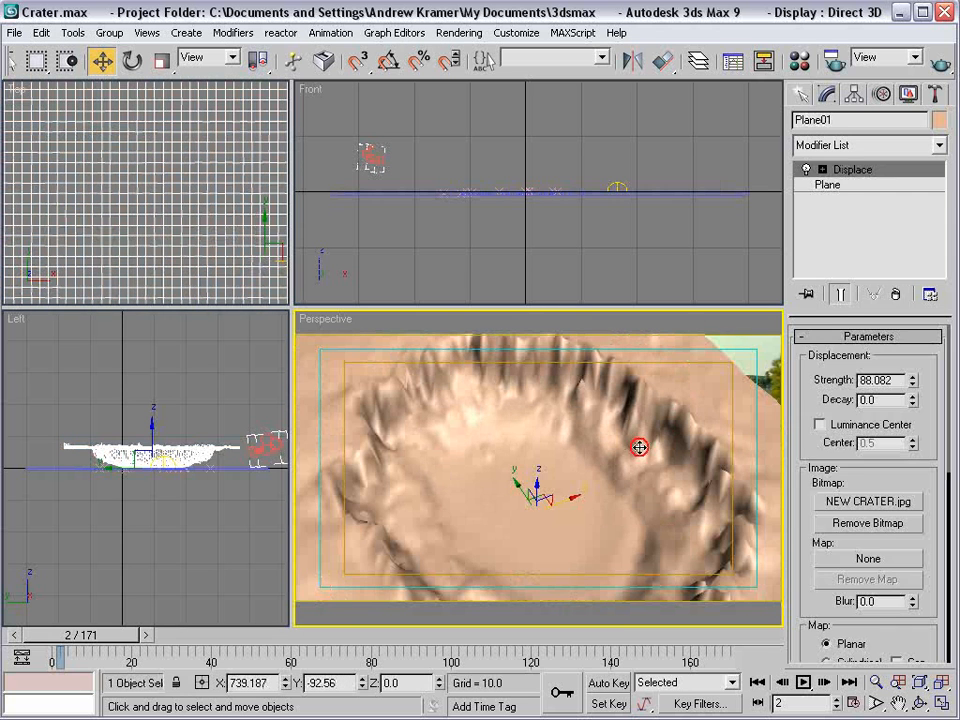
# Try 150 length and width segments on the base plane and examine the finer crater detail.
pyautogui.click(830, 185)
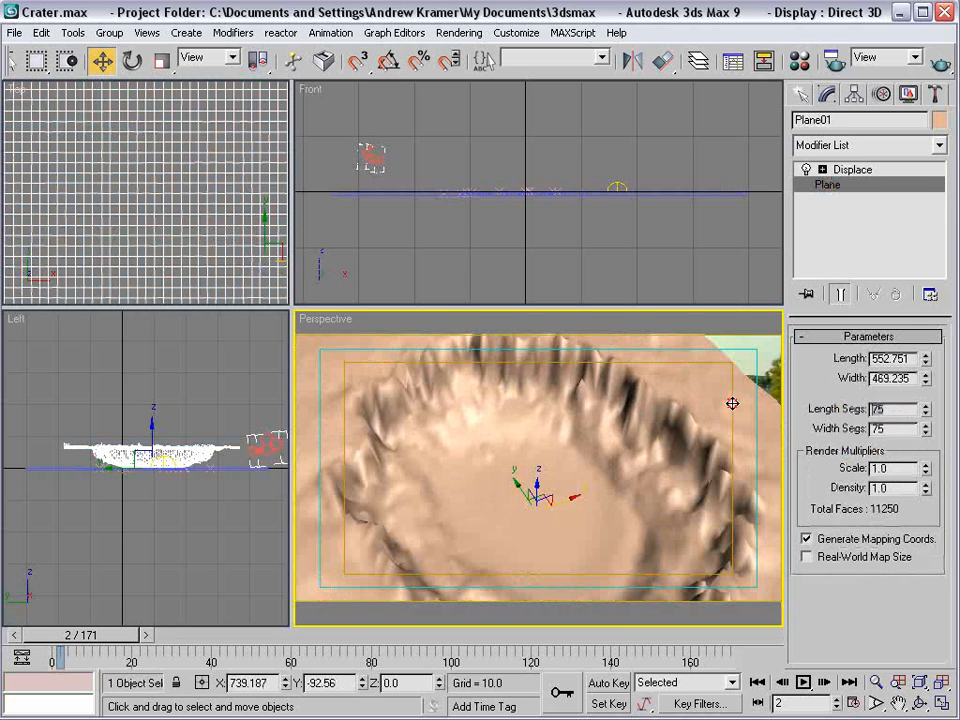
pyautogui.write('150')
pyautogui.press('Tab')
pyautogui.write('150')
pyautogui.press('Return')
pyautogui.keyDown('alt'); pyautogui.moveTo(600, 450); pyautogui.dragTo(523, 504, button='middle'); pyautogui.keyUp('alt')
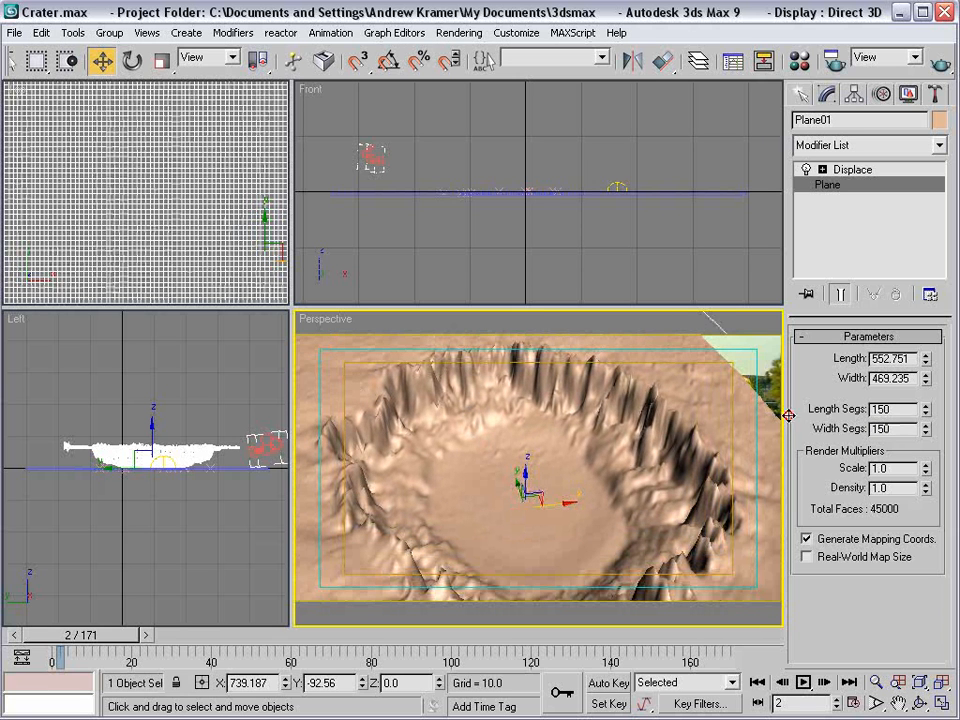
# Set the base plane's length and width segments back to 75 and inspect the crater.
pyautogui.click(926, 413)
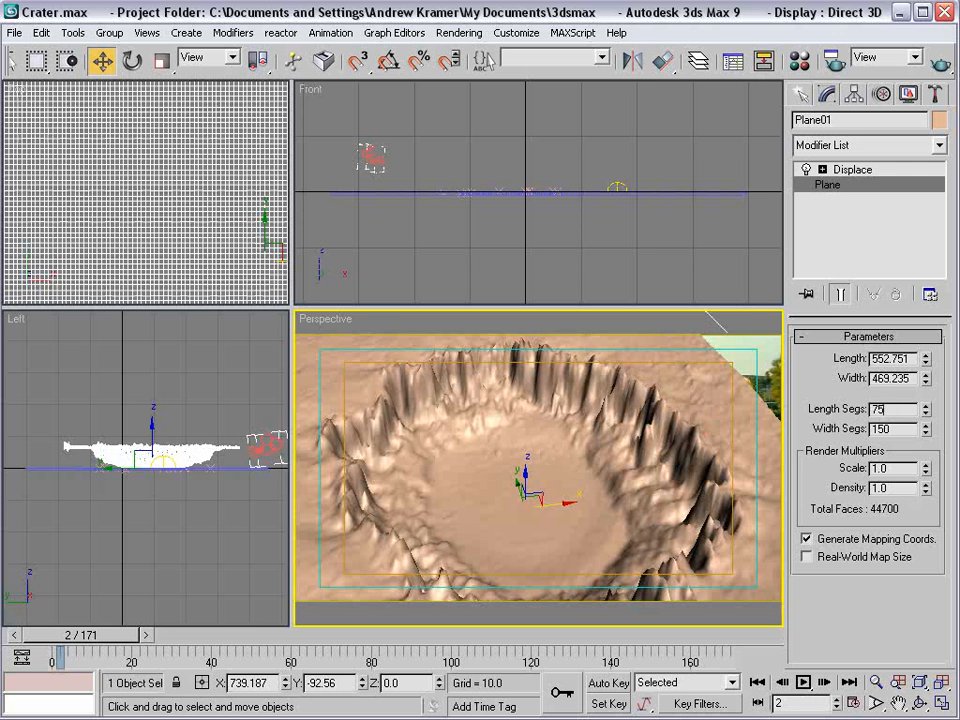
pyautogui.write('5')
pyautogui.press('Tab')
pyautogui.write('75')
pyautogui.press('Return')
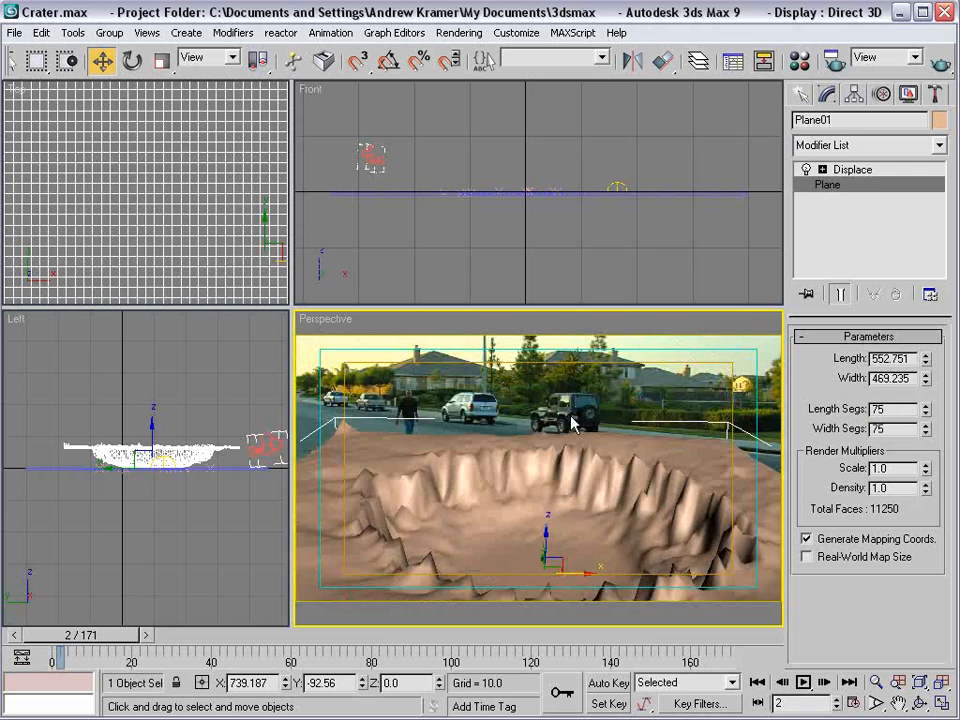
pyautogui.keyDown('alt'); pyautogui.moveTo(573, 423); pyautogui.dragTo(591, 538, button='middle'); pyautogui.keyUp('alt')
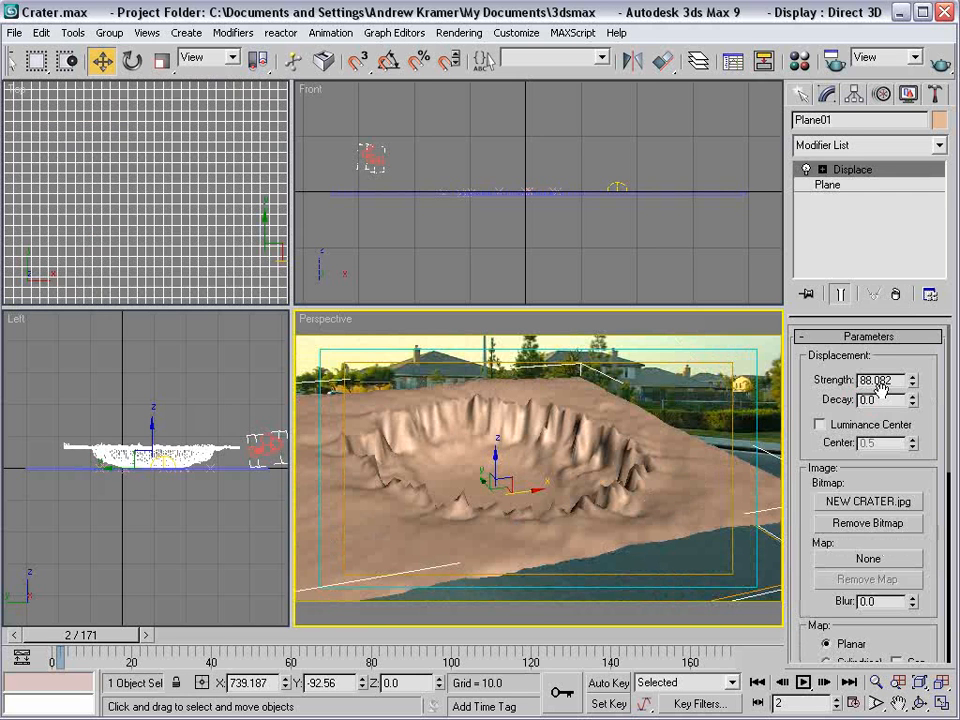
# Smooth the displacement by setting the Displace blur to about 1.56, and bring the ground hole into view.
pyautogui.moveTo(913, 472); pyautogui.dragTo(887, 375)
pyautogui.moveTo(912, 507); pyautogui.dragTo(890, 328)
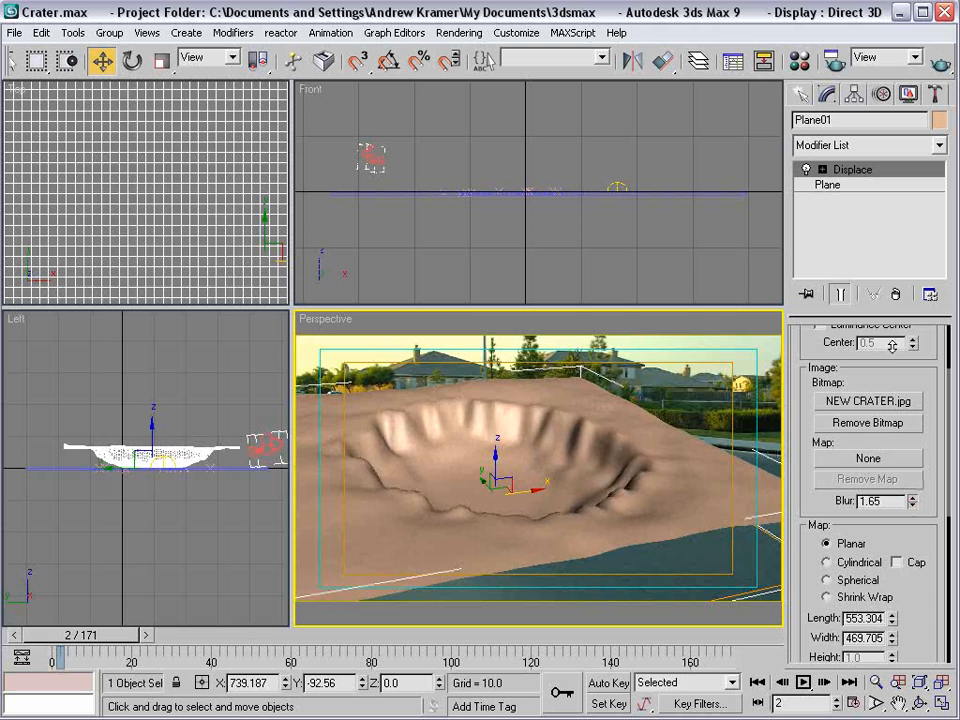
pyautogui.click(520, 457)
pyautogui.keyDown('alt'); pyautogui.moveTo(520, 457); pyautogui.dragTo(605, 482, button='middle'); pyautogui.keyUp('alt')
pyautogui.click(601, 437)
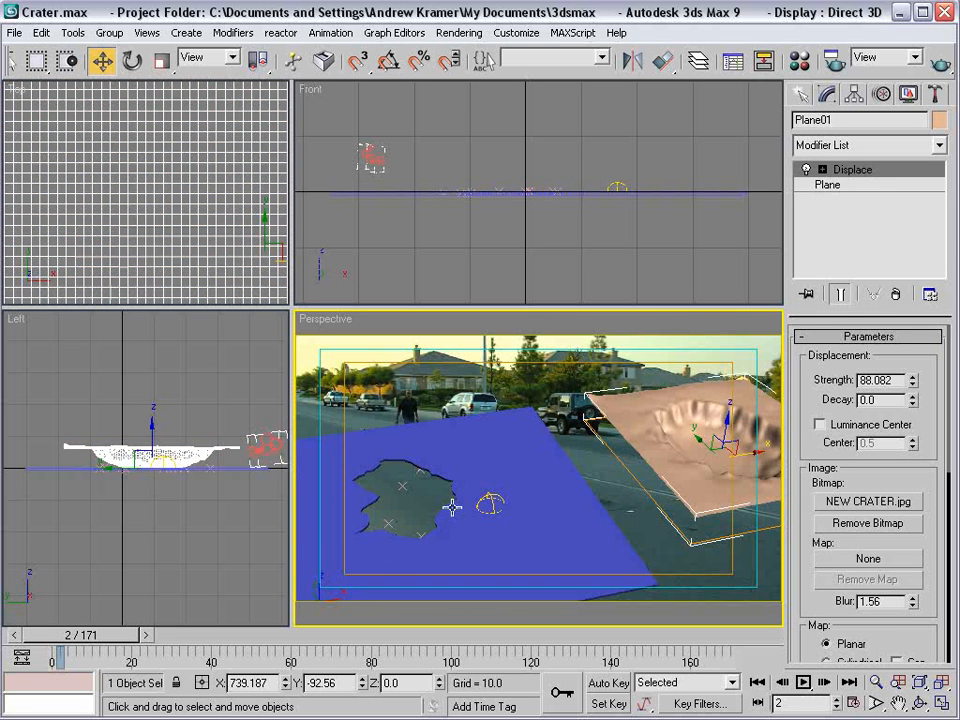
# Move the displaced plane to X about -28.9 at the ground hole, and lower it to Z about -63.2 in the maximized Front view.
pyautogui.moveTo(750, 455); pyautogui.dragTo(428, 510)
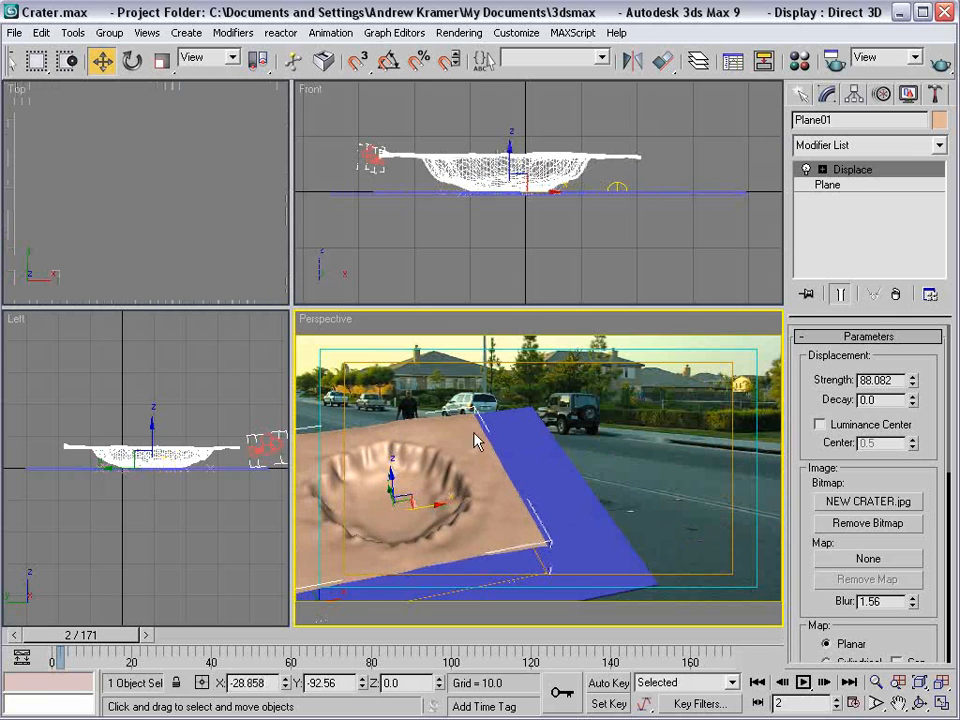
pyautogui.scroll(4, 496, 160)
pyautogui.hotkey('alt', 'w')
pyautogui.scroll(-2, 470, 337)
pyautogui.moveTo(449, 338); pyautogui.dragTo(448, 413)
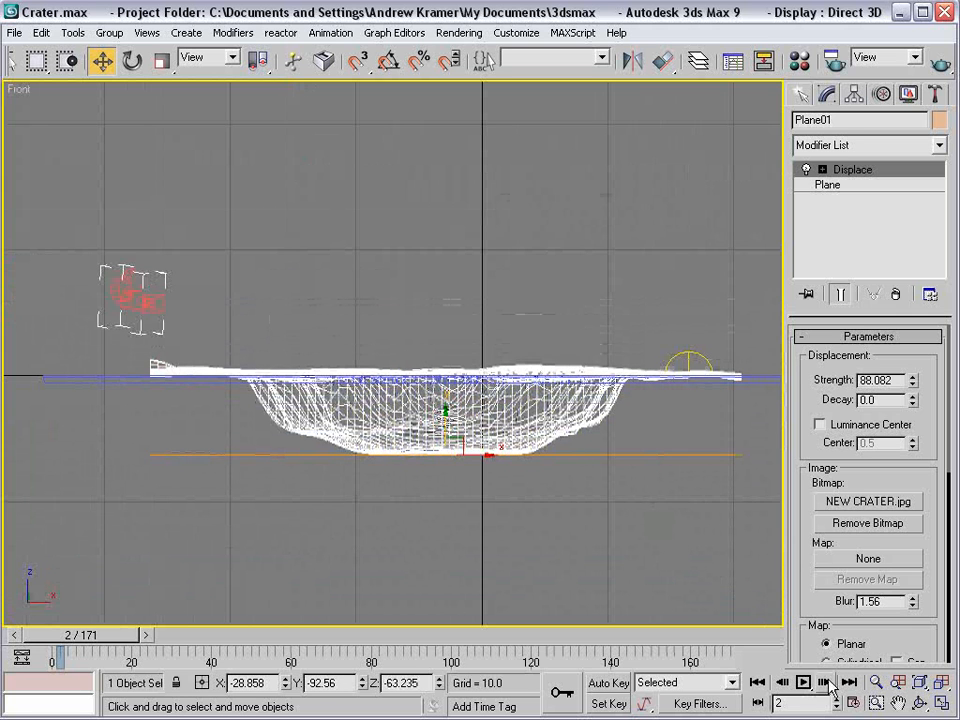
pyautogui.click(943, 706)
pyautogui.hotkey('alt', 'w')
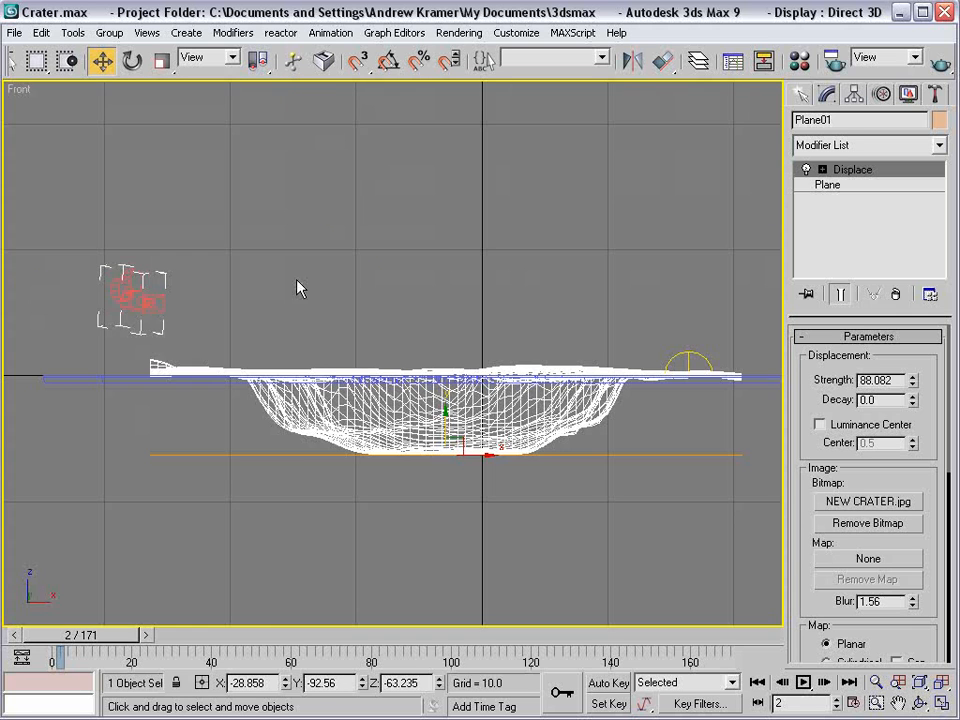
pyautogui.hotkey('alt', 'w')
pyautogui.hotkey('alt', 'w')
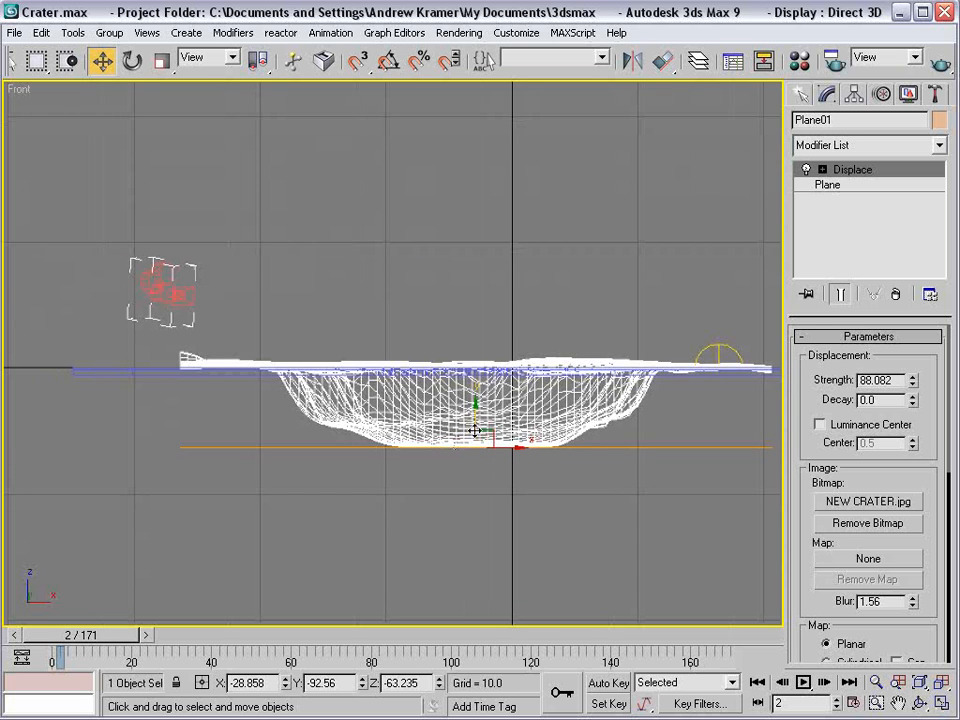
# Raise the displaced crater plane slightly to Z about -61.6 in the Front view and check it against the ground.
pyautogui.moveTo(478, 416); pyautogui.dragTo(477, 411)
pyautogui.hotkey('alt', 'w')
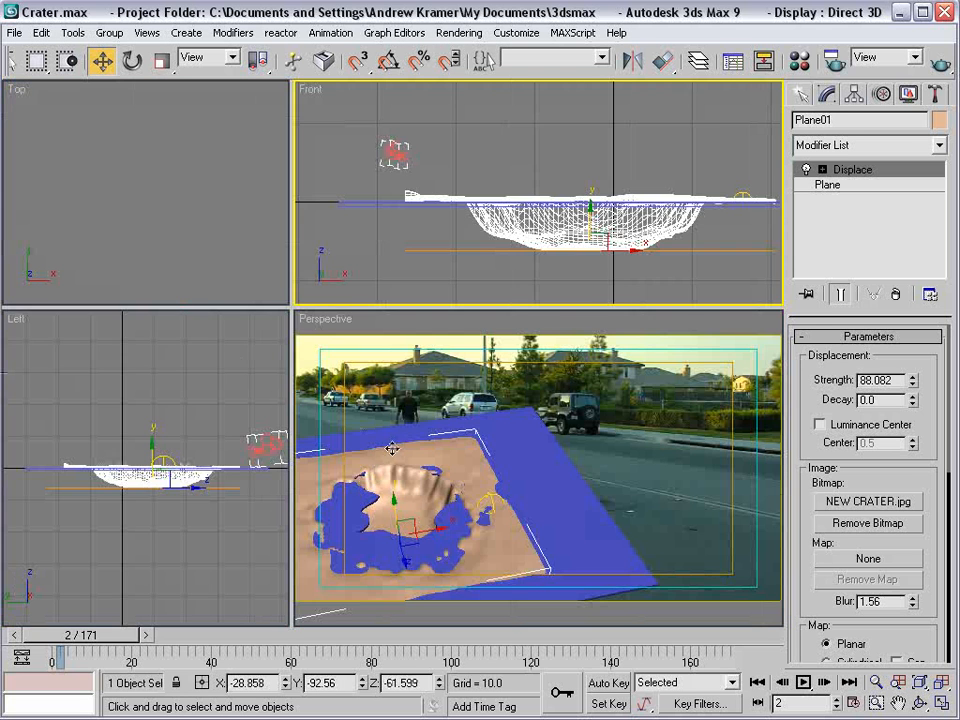
pyautogui.hotkey('alt', 'w')
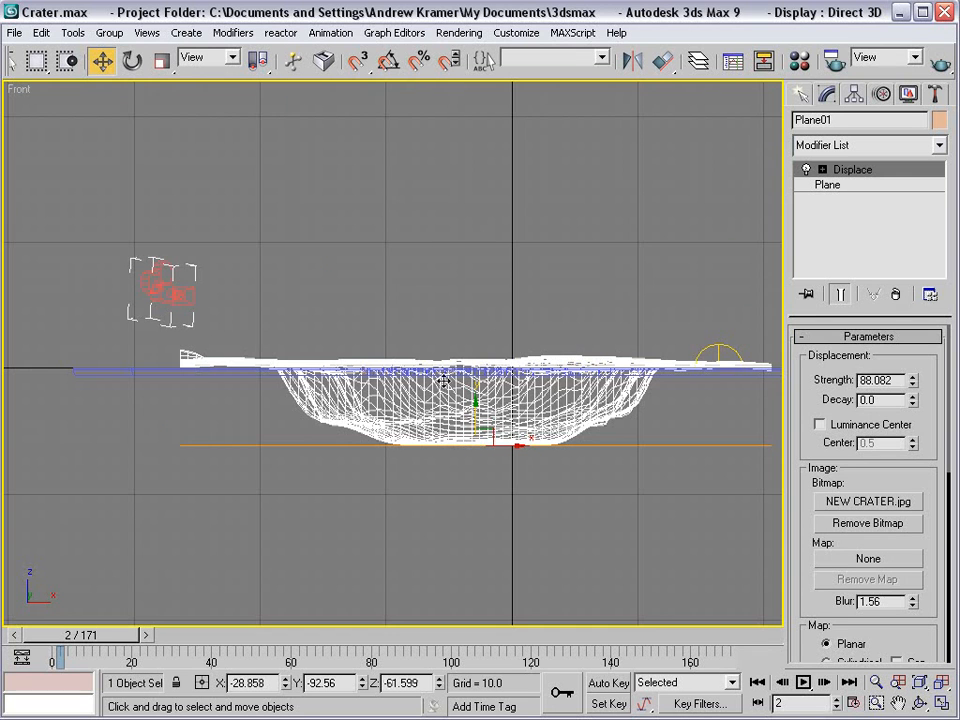
# Add a Slice modifier to the crater plane, raise its slice plane about 59.7 to ground level, and set it to Remove Top.
pyautogui.click(838, 148)
pyautogui.scroll(-2, 911, 606)
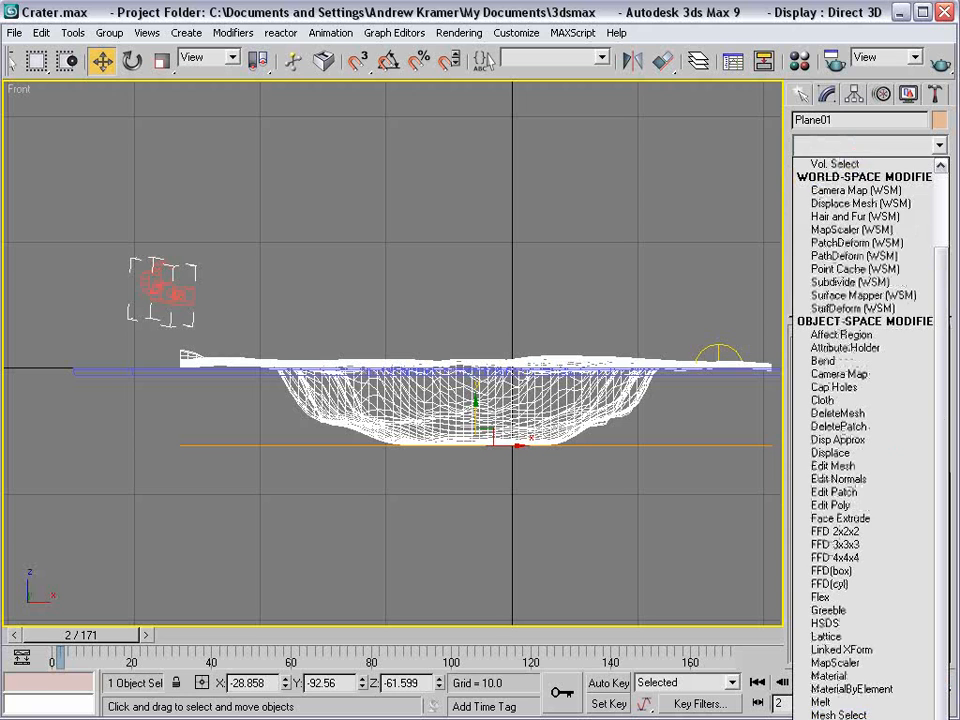
pyautogui.click(838, 716)
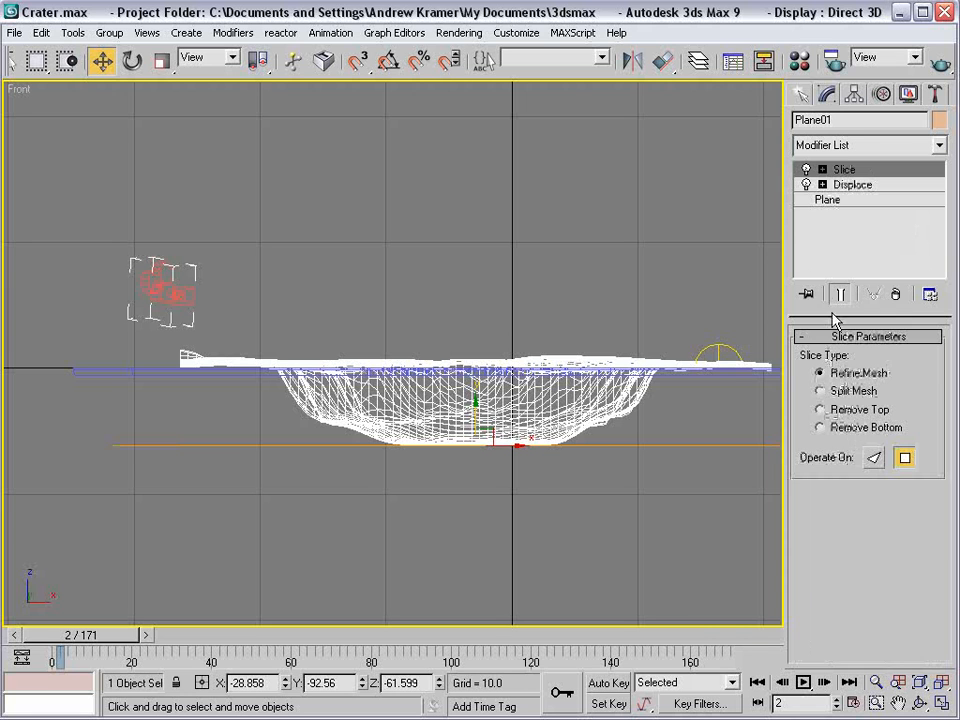
pyautogui.click(822, 170)
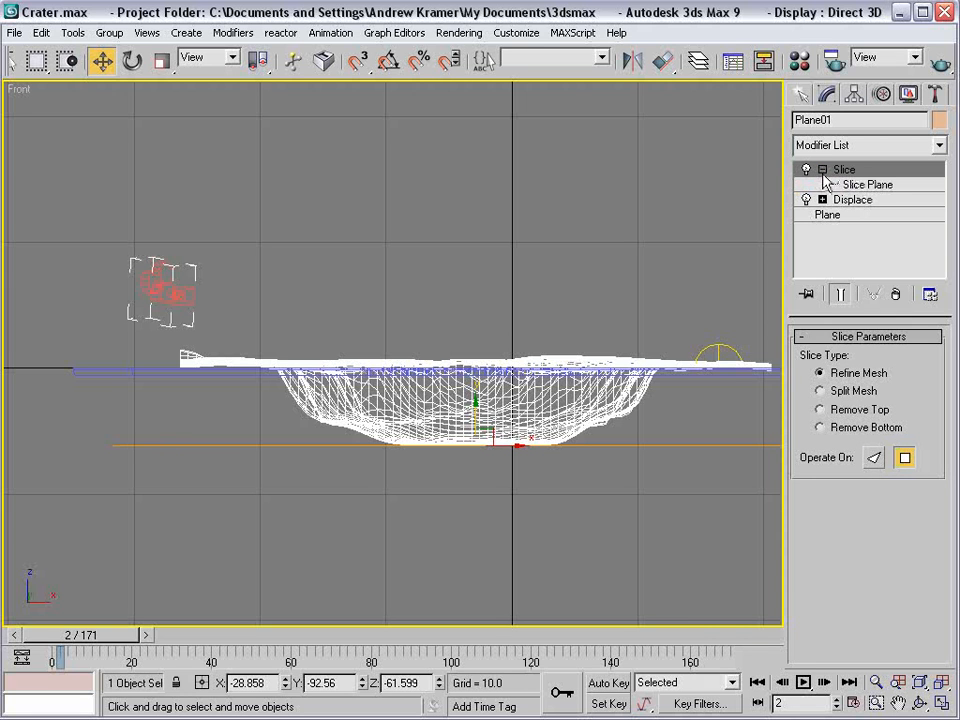
pyautogui.click(866, 185)
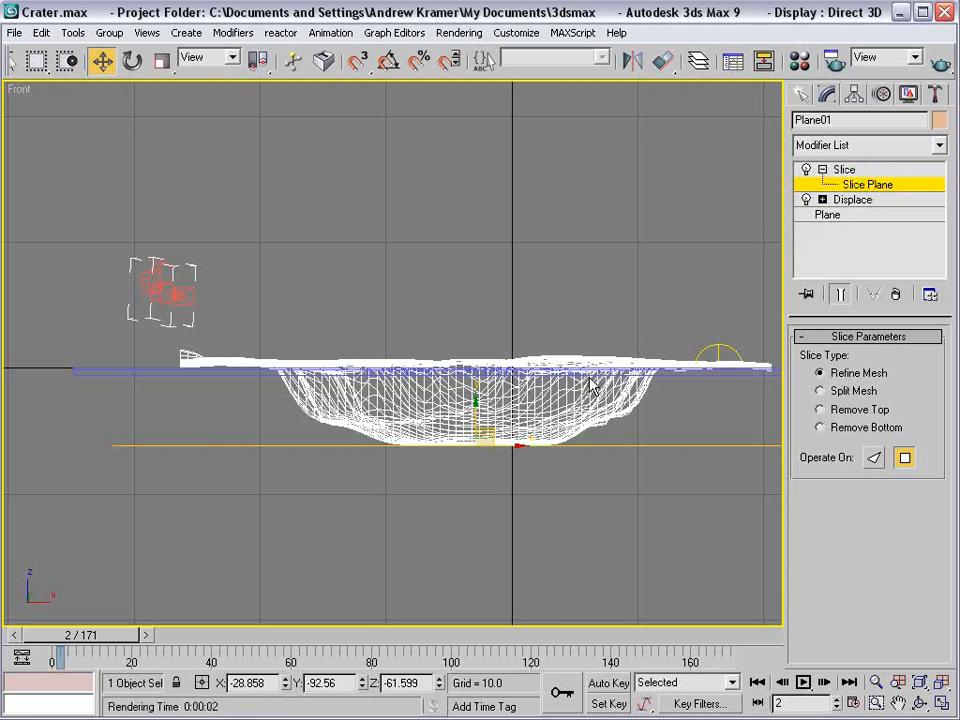
pyautogui.moveTo(475, 412); pyautogui.dragTo(462, 337)
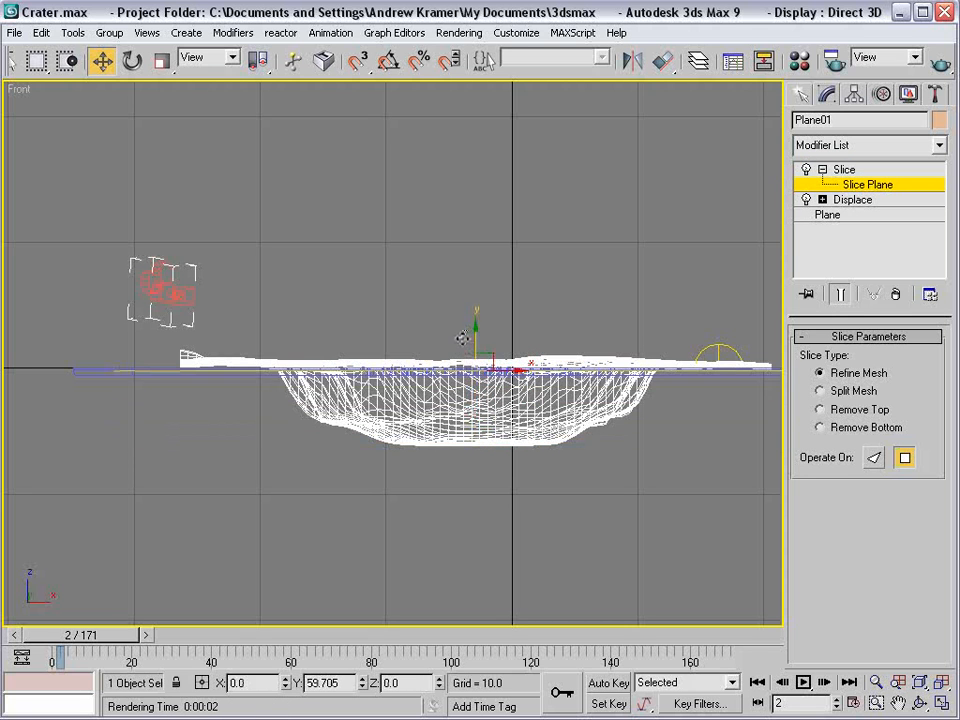
pyautogui.click(822, 411)
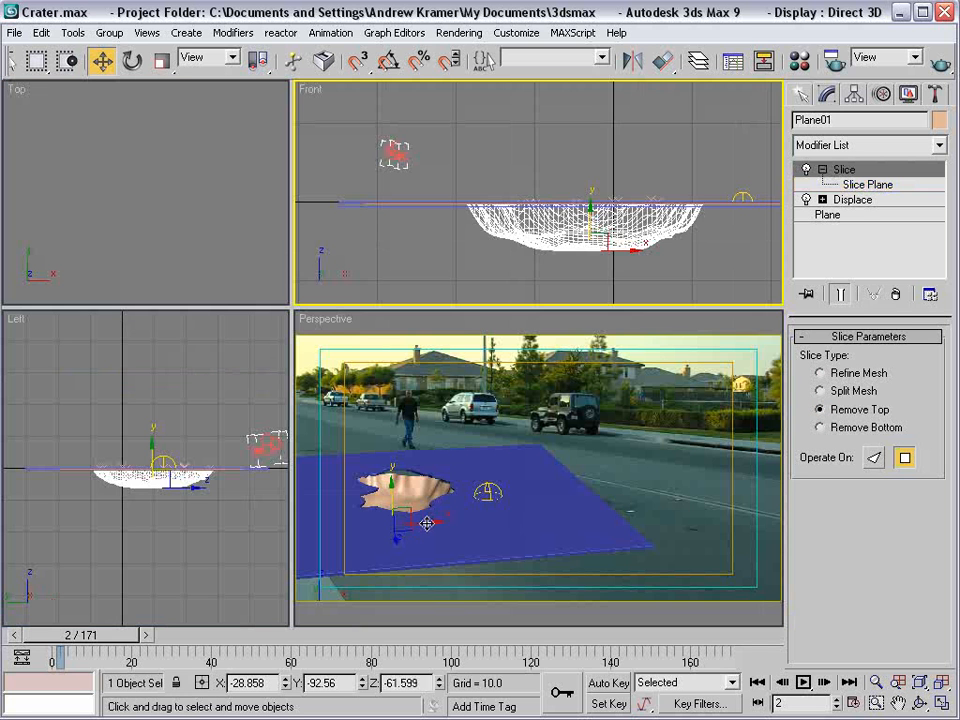
# Move the sliced crater aside to X about 629 and lower its slice plane slightly to trim the ragged rim.
pyautogui.moveTo(425, 522); pyautogui.dragTo(709, 468)
pyautogui.keyDown('alt'); pyautogui.moveTo(630, 388); pyautogui.dragTo(587, 478, button='middle'); pyautogui.keyUp('alt')
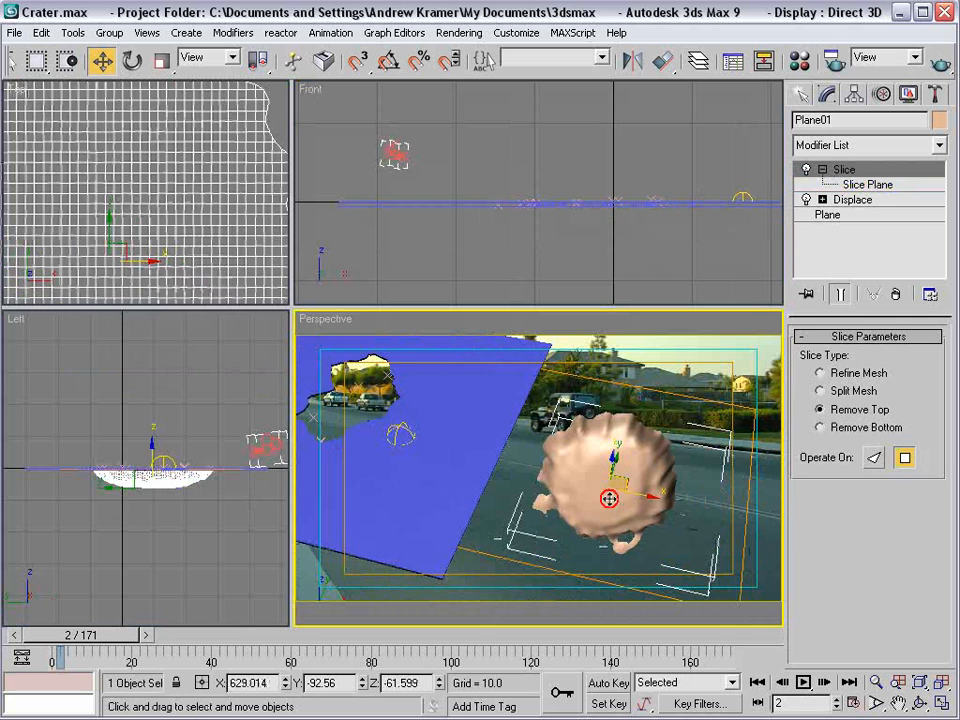
pyautogui.click(868, 184)
pyautogui.moveTo(666, 241); pyautogui.dragTo(503, 224, button='middle')
pyautogui.scroll(8, 490, 230)
pyautogui.moveTo(600, 201); pyautogui.dragTo(600, 206)
pyautogui.click(676, 432)
pyautogui.keyDown('alt'); pyautogui.moveTo(676, 432); pyautogui.dragTo(636, 408, button='middle'); pyautogui.keyUp('alt')
pyautogui.click(844, 169)
pyautogui.click(821, 170)
# Move the crater back beneath the ground hole at X about -11.9 and lower it to Z about -62.6.
pyautogui.click(576, 192)
pyautogui.scroll(-8, 474, 249)
pyautogui.click(546, 210)
pyautogui.moveTo(578, 224); pyautogui.dragTo(399, 249)
pyautogui.scroll(4, 607, 222)
pyautogui.scroll(5, 607, 222)
pyautogui.moveTo(629, 287); pyautogui.dragTo(629, 292)
pyautogui.keyDown('alt'); pyautogui.moveTo(376, 444); pyautogui.dragTo(516, 489, button='middle'); pyautogui.keyUp('alt')
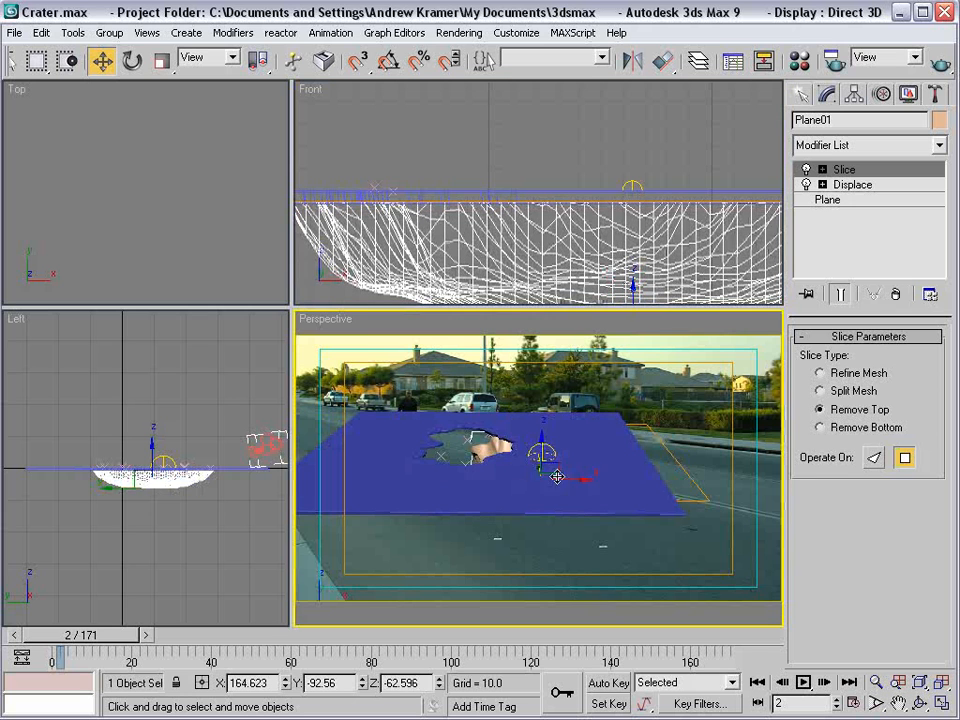
pyautogui.moveTo(580, 480); pyautogui.dragTo(486, 479)
# Move the crater to Y about -46.9 in the Top view to bring it under the hole outline.
pyautogui.moveTo(424, 203); pyautogui.dragTo(600, 213, button='middle')
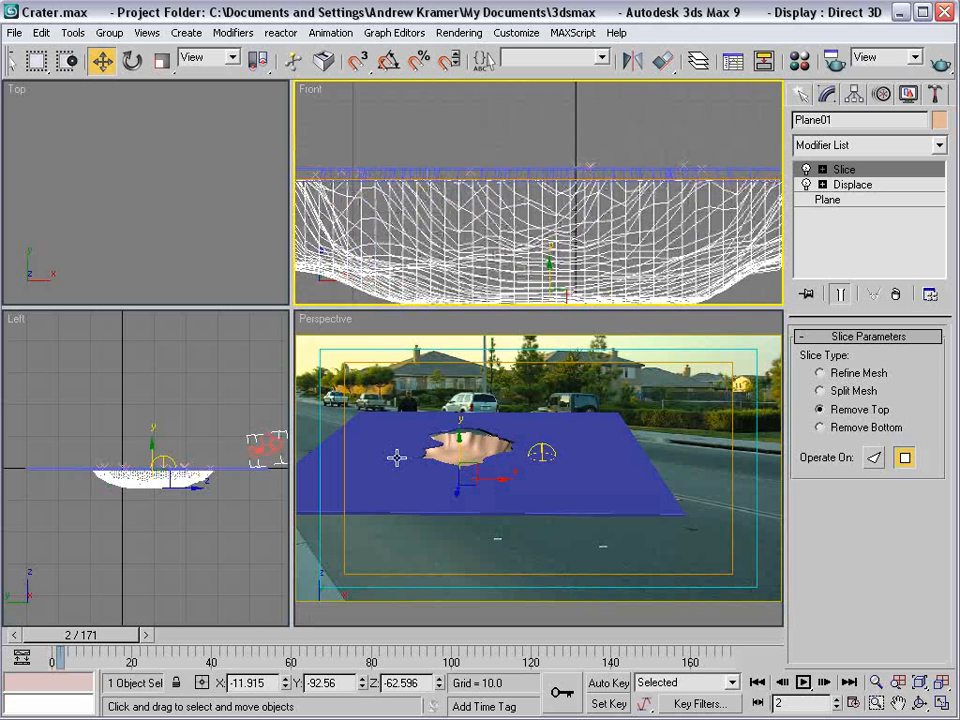
pyautogui.middleClick(131, 217)
pyautogui.scroll(-4, 122, 238)
pyautogui.moveTo(70, 232); pyautogui.dragTo(200, 215, button='middle')
pyautogui.scroll(5, 170, 205)
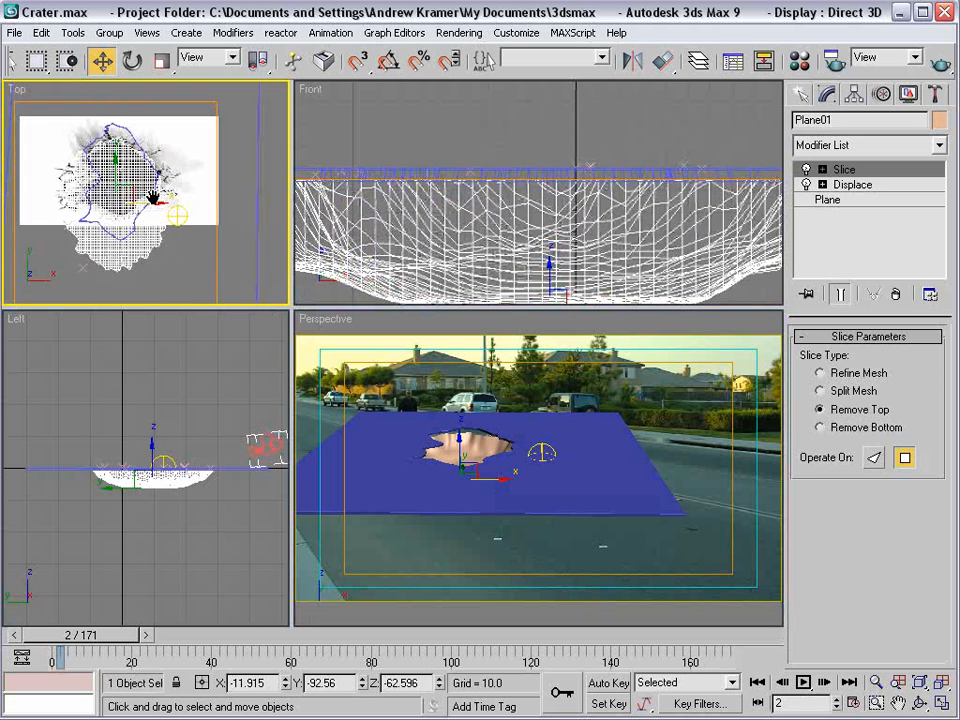
pyautogui.moveTo(145, 195); pyautogui.dragTo(182, 232, button='middle')
pyautogui.moveTo(174, 222); pyautogui.dragTo(174, 199)
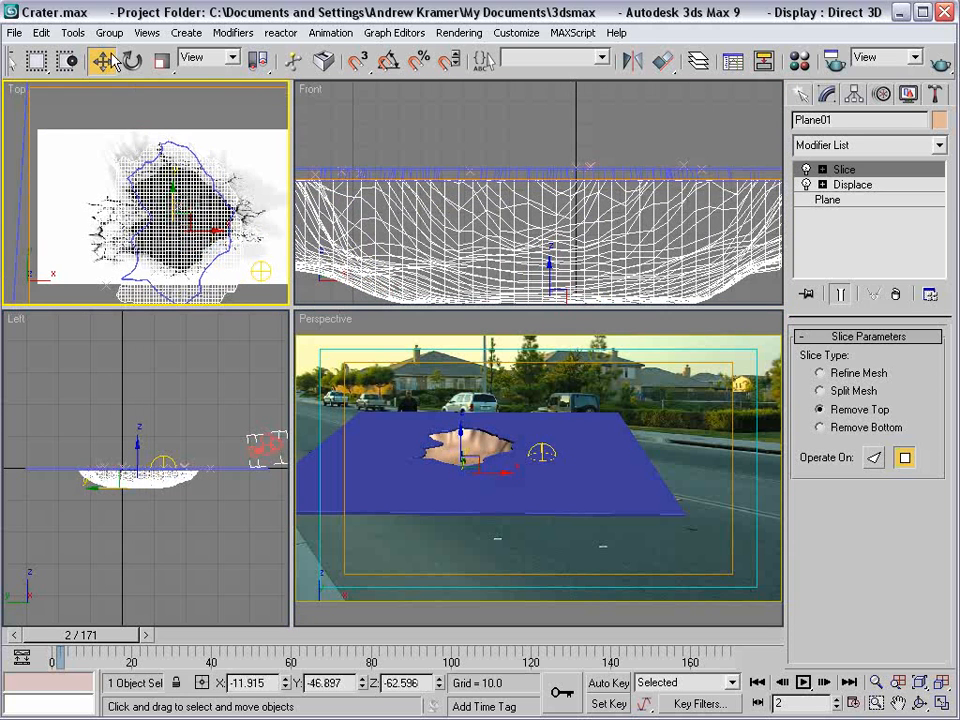
pyautogui.click(153, 34)
pyautogui.click(185, 150)
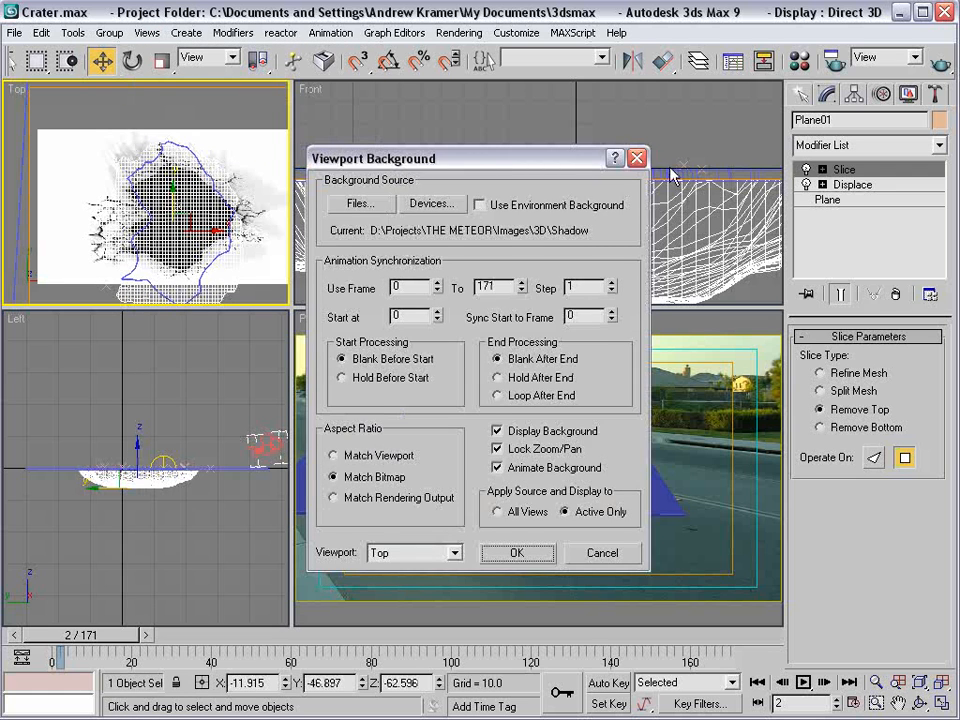
pyautogui.click(638, 159)
# Hide the Top viewport's background image and shift the crater about 15.4 further in Y to center it on the hole.
pyautogui.rightClick(14, 87)
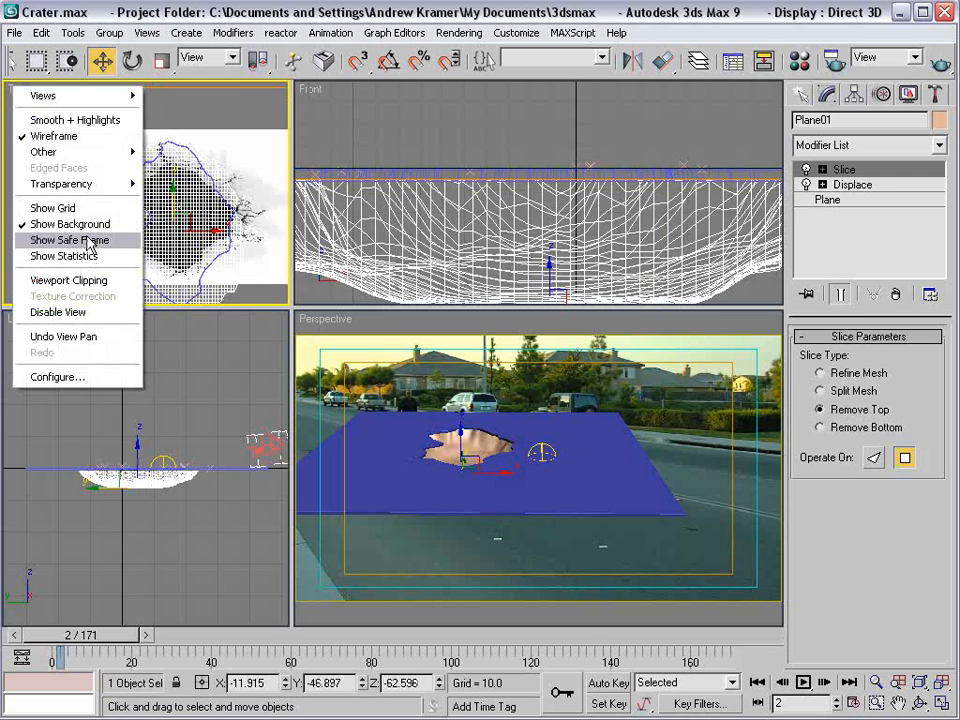
pyautogui.click(72, 224)
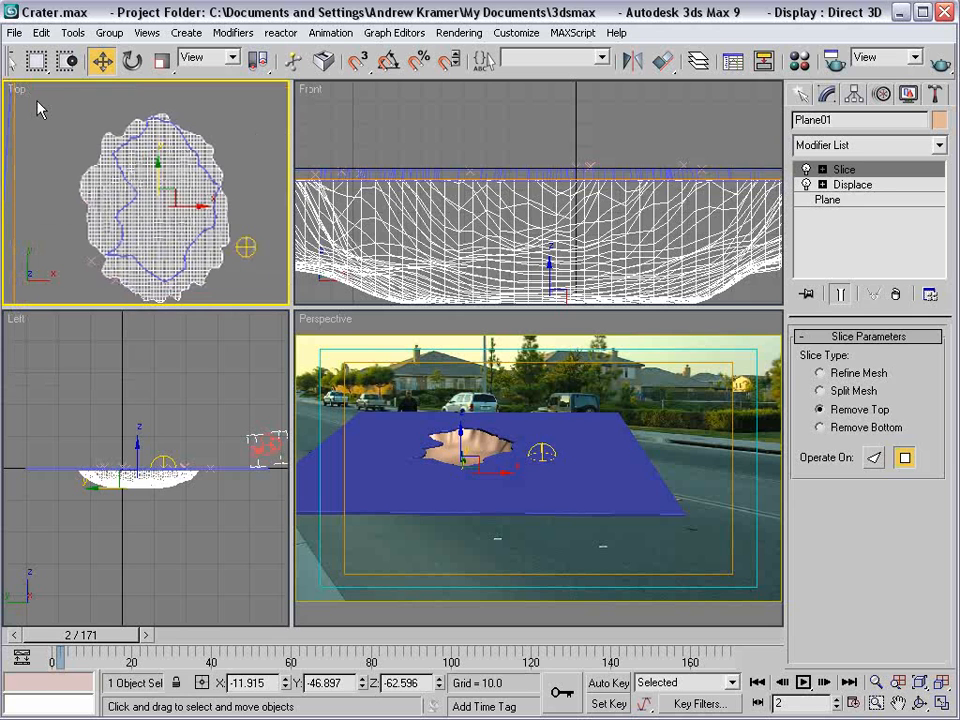
pyautogui.click(14, 96)
pyautogui.scroll(-3, 138, 200)
pyautogui.click(165, 207)
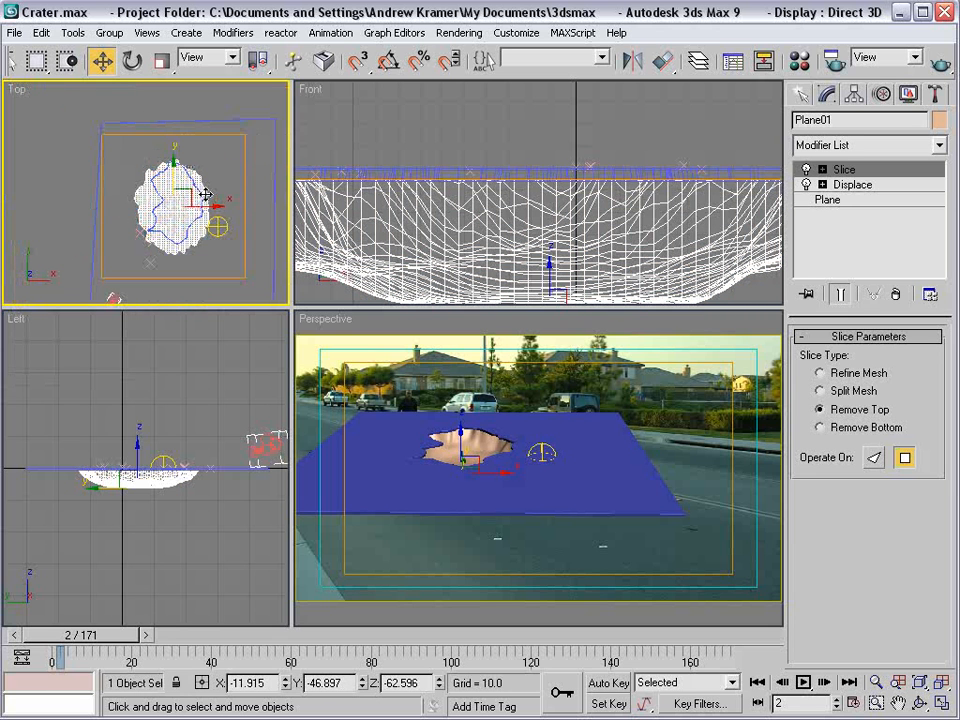
pyautogui.moveTo(189, 197); pyautogui.dragTo(190, 193)
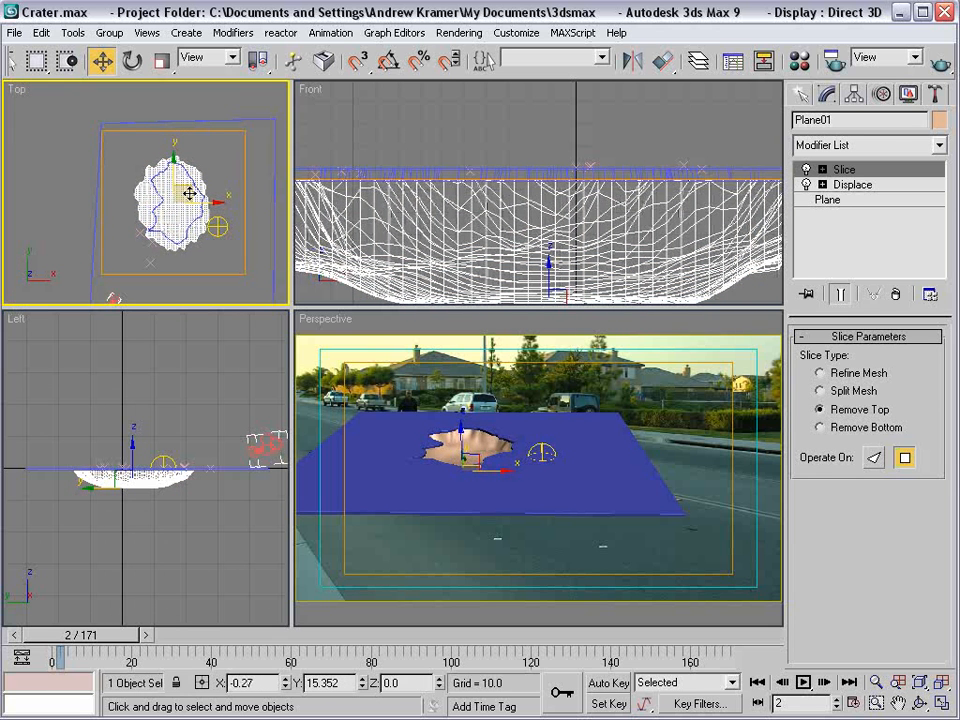
# Switch the Perspective viewport to the Camera_1 view and clear the selection.
pyautogui.click(574, 364)
pyautogui.rightClick(323, 321)
pyautogui.click(476, 332)
pyautogui.click(503, 468)
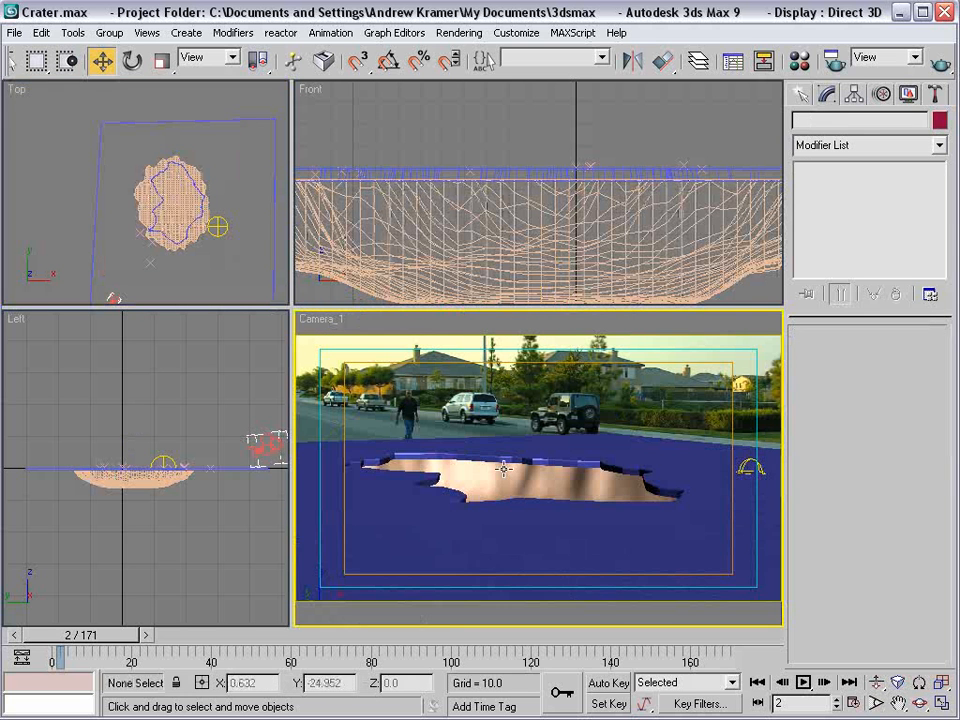
pyautogui.click(551, 368)
pyautogui.click(551, 450)
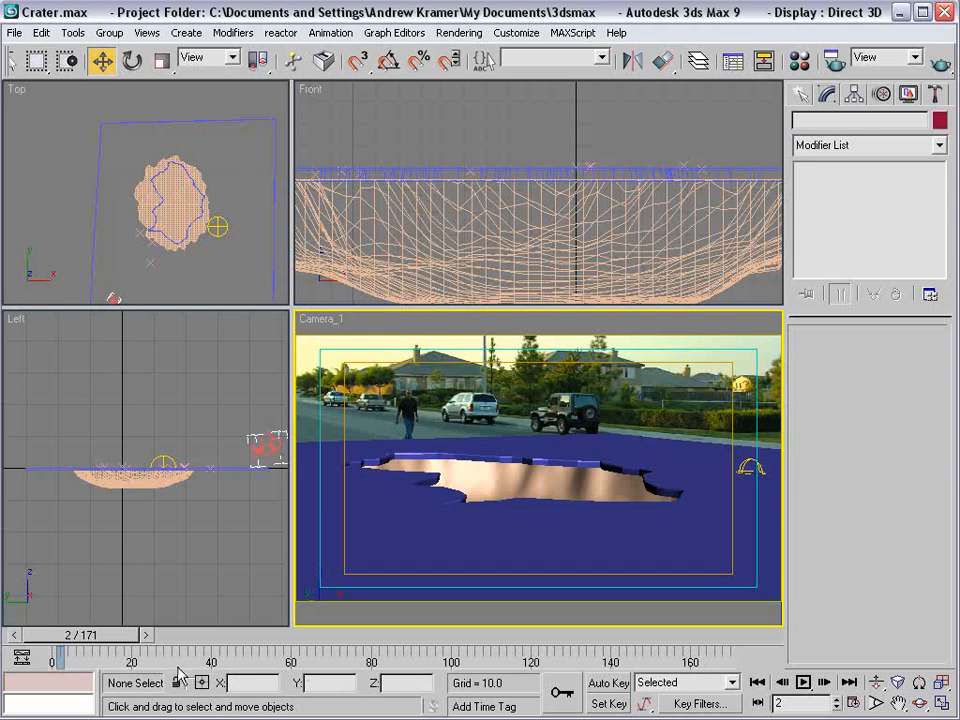
# Scrub the timeline to about frame 67 and back to frame 7 to check the crater against the moving footage.
pyautogui.moveTo(115, 638); pyautogui.dragTo(360, 636)
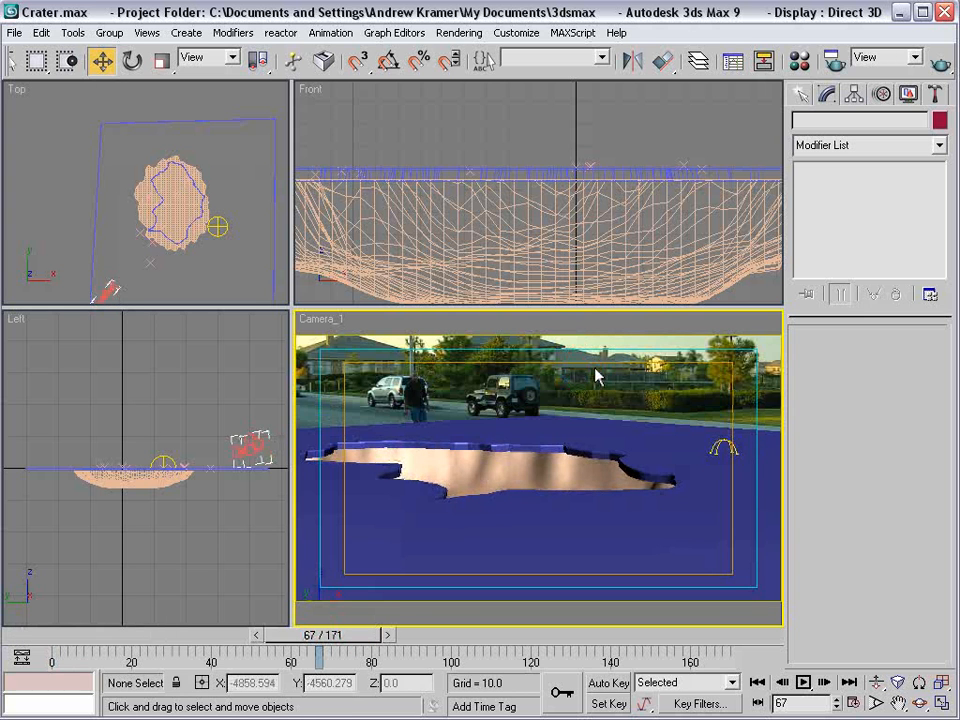
pyautogui.moveTo(364, 640); pyautogui.dragTo(142, 640)
pyautogui.click(414, 436)
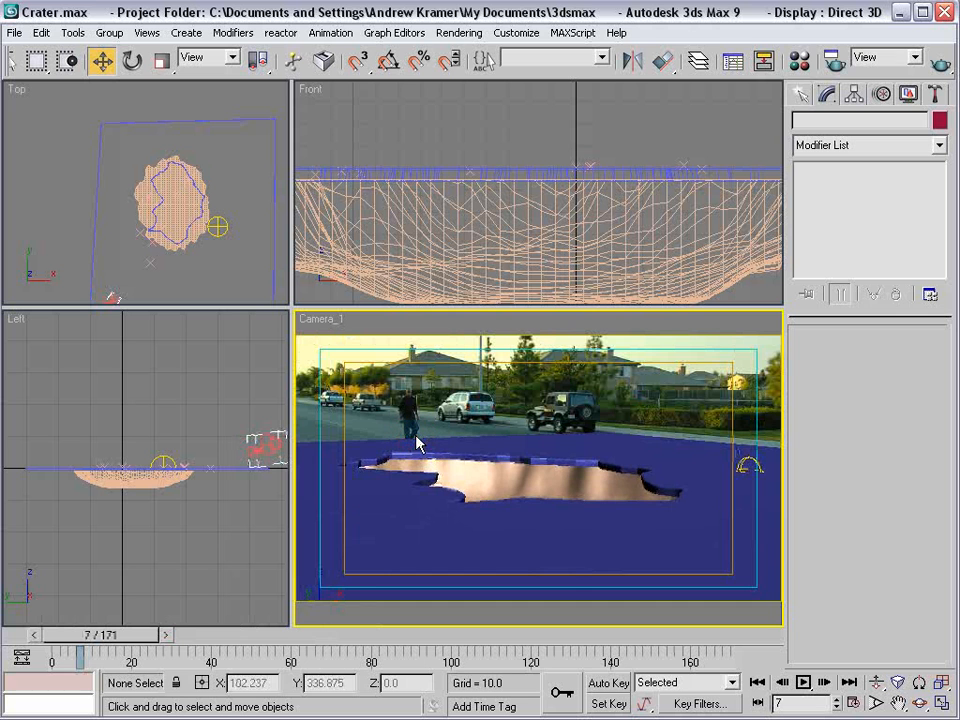
pyautogui.click(466, 486)
pyautogui.click(466, 395)
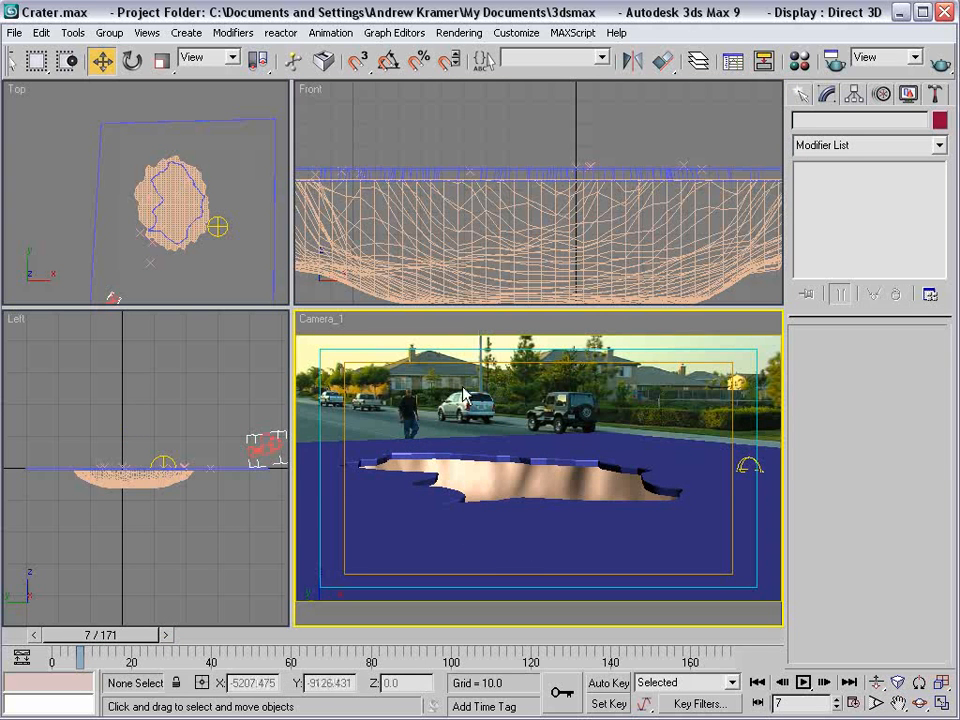
# Draw a closed five-point line shape on the ground beside the crater in the Top view.
pyautogui.click(804, 95)
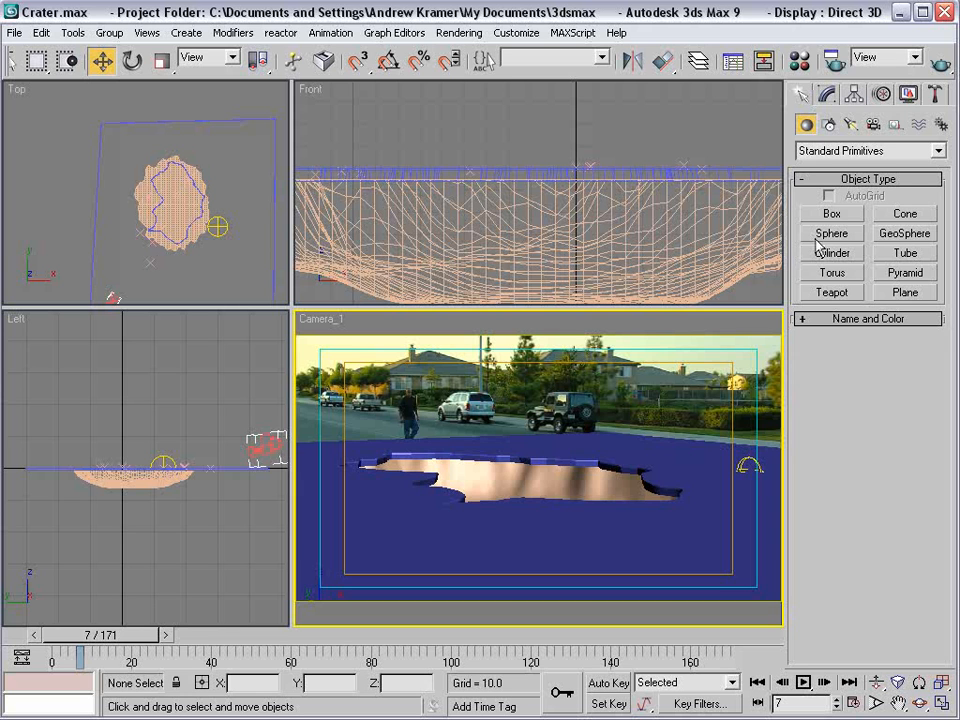
pyautogui.click(828, 123)
pyautogui.click(832, 229)
pyautogui.scroll(5, 120, 205)
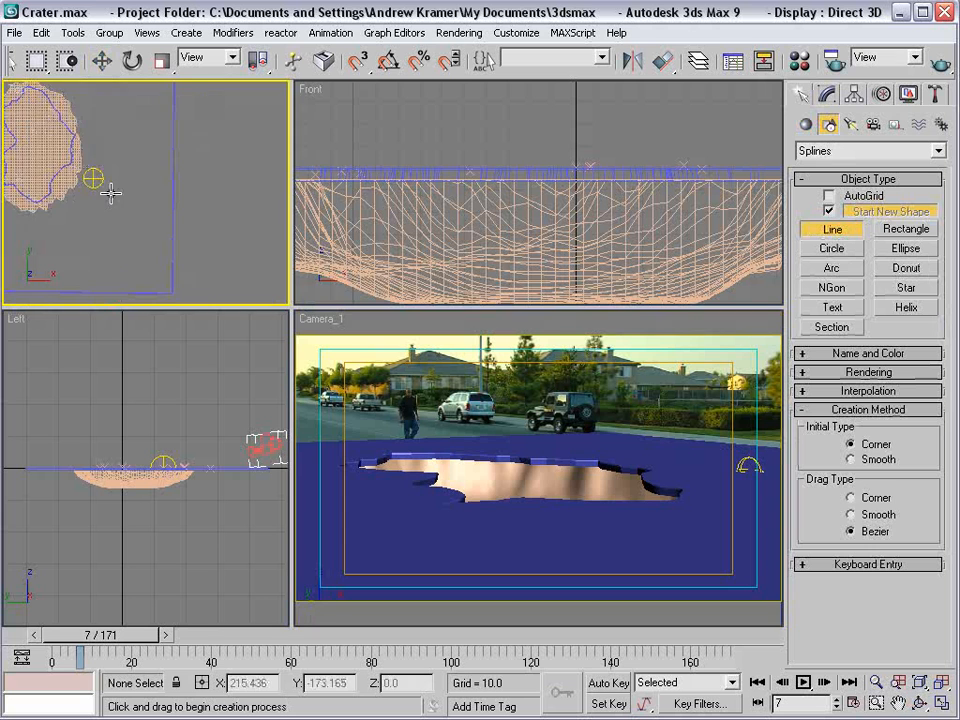
pyautogui.moveTo(132, 224); pyautogui.dragTo(205, 208, button='middle')
pyautogui.click(170, 183)
pyautogui.click(148, 208)
pyautogui.click(172, 236)
pyautogui.click(208, 226)
pyautogui.click(211, 206)
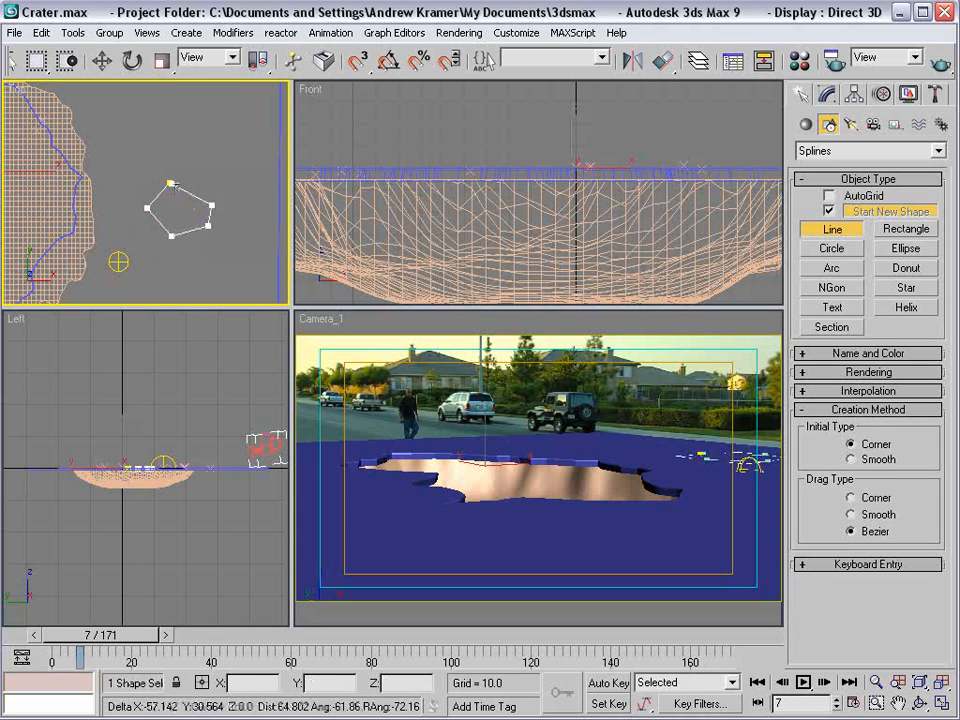
pyautogui.click(170, 183)
pyautogui.click(553, 465)
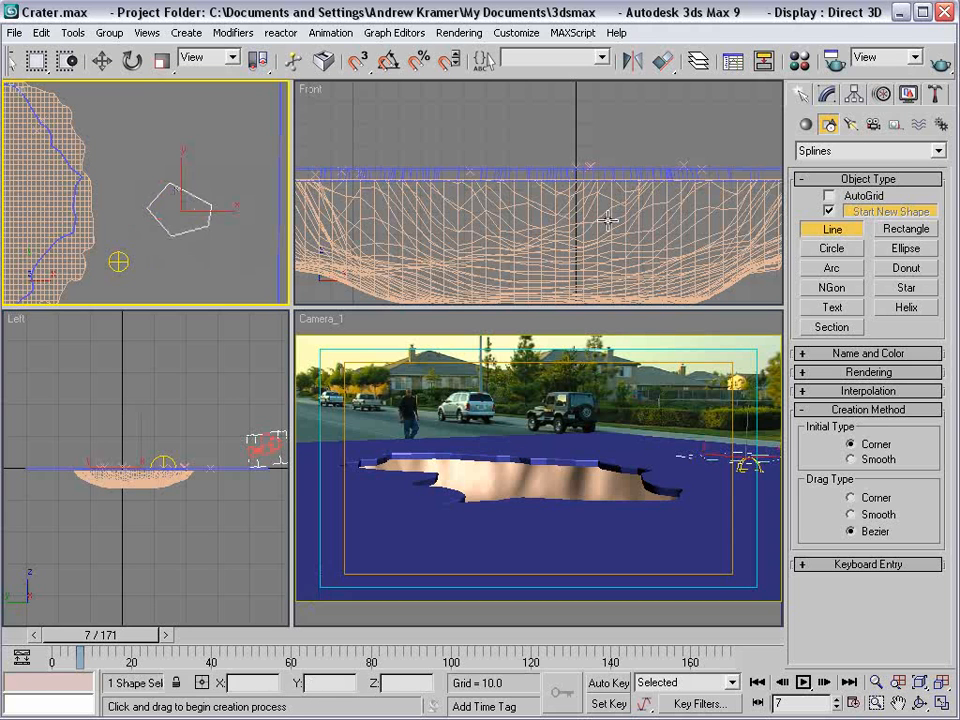
# Delete the five-sided line shape beside the crater.
pyautogui.rightClick(208, 225)
pyautogui.rightClick(207, 224)
pyautogui.click(216, 246)
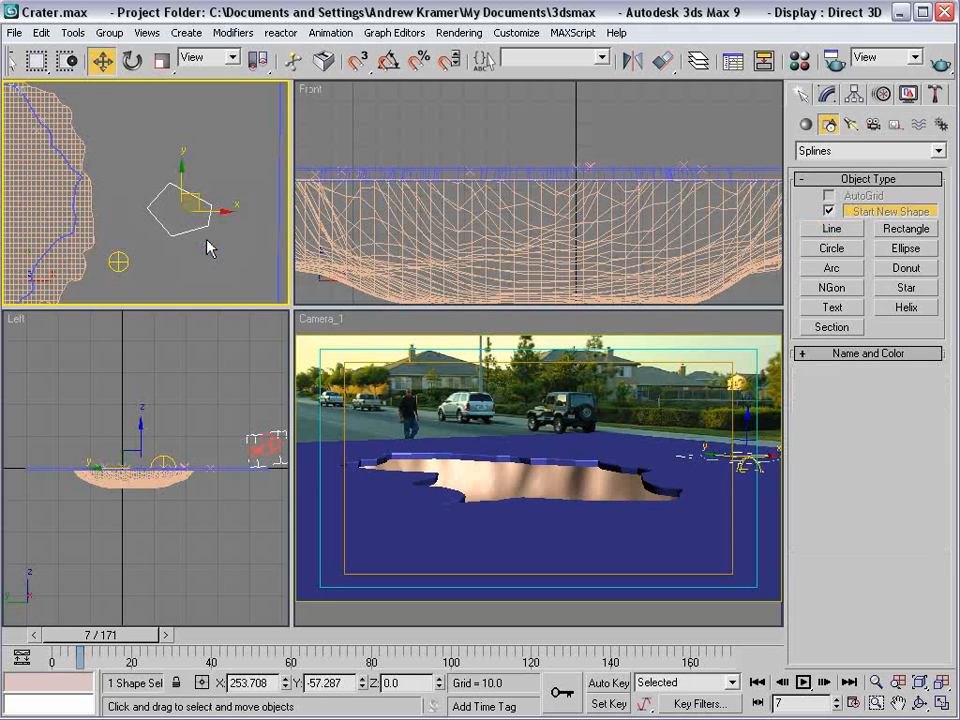
pyautogui.press('Delete')
# Create a thin flat box on the ground in front of the crater in the Camera_1 view.
pyautogui.click(803, 124)
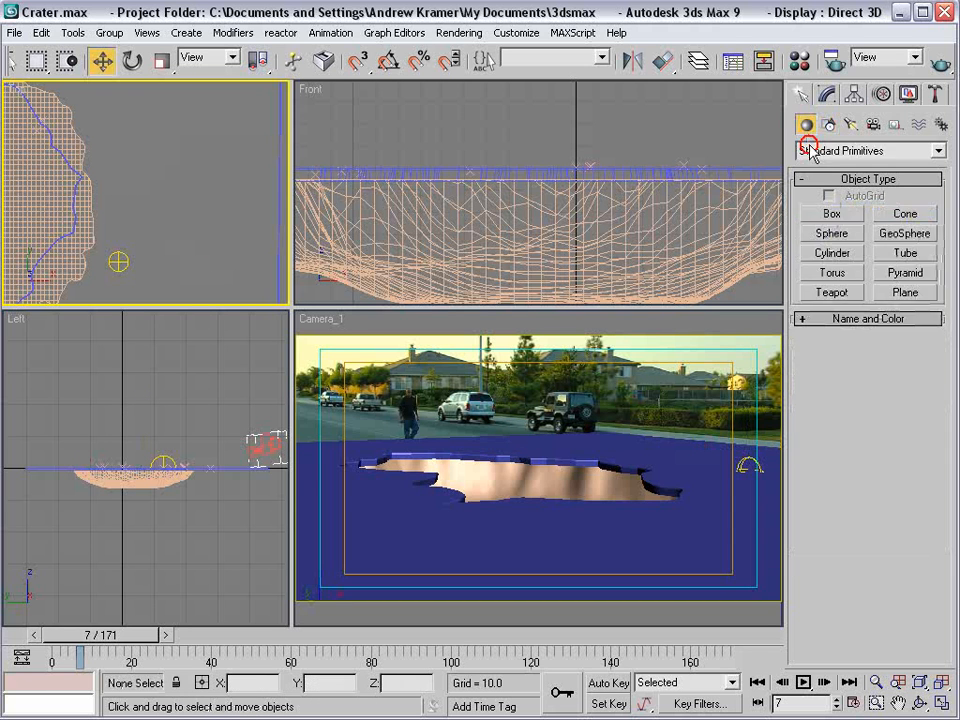
pyautogui.click(832, 213)
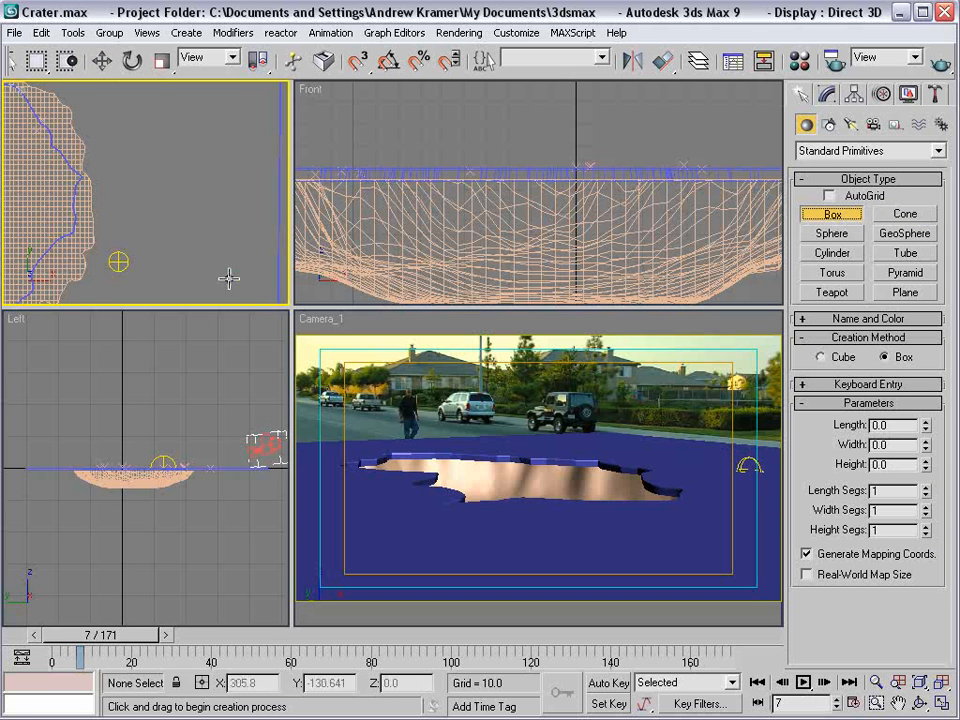
pyautogui.moveTo(167, 222); pyautogui.dragTo(208, 216, button='middle')
pyautogui.moveTo(461, 525)
pyautogui.mouseDown()
pyautogui.moveTo(490, 541)
pyautogui.moveTo(488, 532)
pyautogui.moveTo(573, 509)
pyautogui.moveTo(745, 500)
pyautogui.moveTo(439, 528)
pyautogui.moveTo(372, 468)
pyautogui.moveTo(320, 476)
pyautogui.moveTo(385, 492)
pyautogui.moveTo(350, 480)
pyautogui.moveTo(652, 462)
pyautogui.moveTo(660, 428)
pyautogui.moveTo(407, 519)
pyautogui.moveTo(365, 463)
pyautogui.moveTo(574, 553)
pyautogui.moveTo(508, 550)
pyautogui.mouseUp()
pyautogui.press('w')
pyautogui.click(476, 552)
pyautogui.click(474, 534)
pyautogui.click(478, 455)
pyautogui.click(478, 448)
pyautogui.click(478, 447)
# Arrange rotated copies of the thin box on the ground around the crater, making four slabs in all.
pyautogui.rightClick(588, 545)
pyautogui.click(622, 574)
pyautogui.click(432, 541)
pyautogui.moveTo(439, 548); pyautogui.dragTo(420, 548)
pyautogui.click(462, 400)
pyautogui.click(744, 459)
pyautogui.click(628, 392)
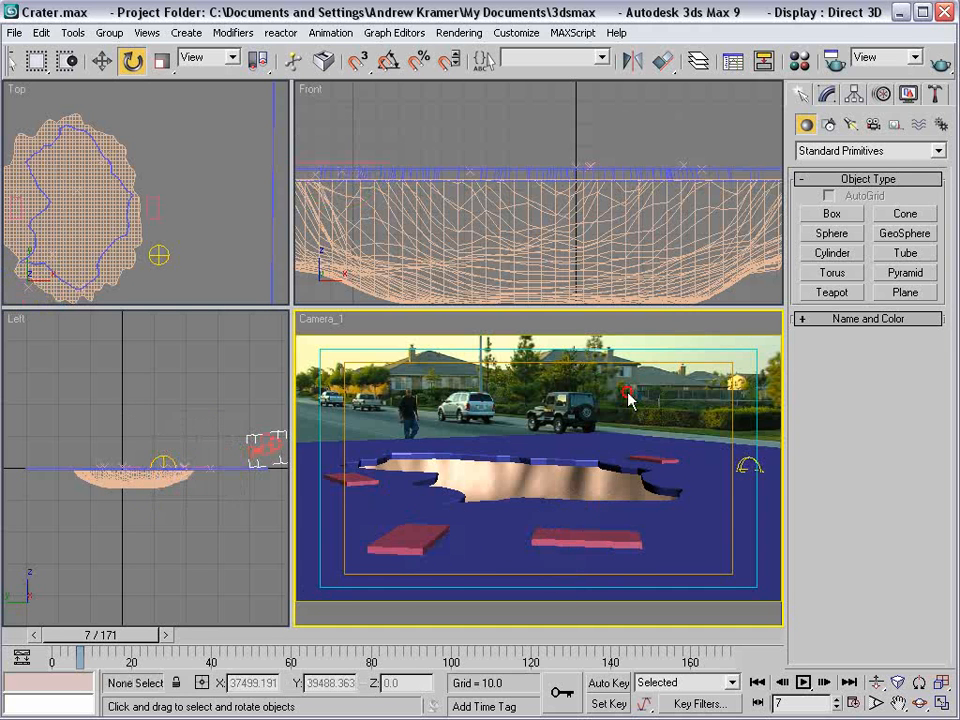
# Duplicate the angled foreground slab at frame 8 and place the copy over the crater opening.
pyautogui.moveTo(113, 634); pyautogui.dragTo(143, 628)
pyautogui.press('e')
pyautogui.rightClick(390, 372)
pyautogui.click(406, 381)
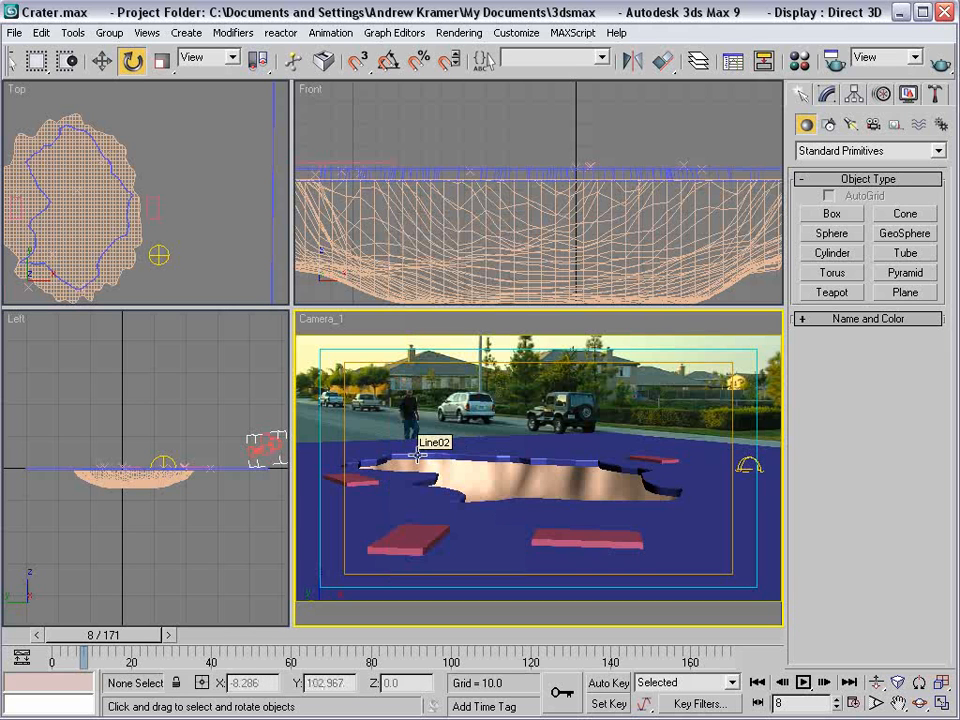
pyautogui.rightClick(425, 536)
pyautogui.click(432, 551)
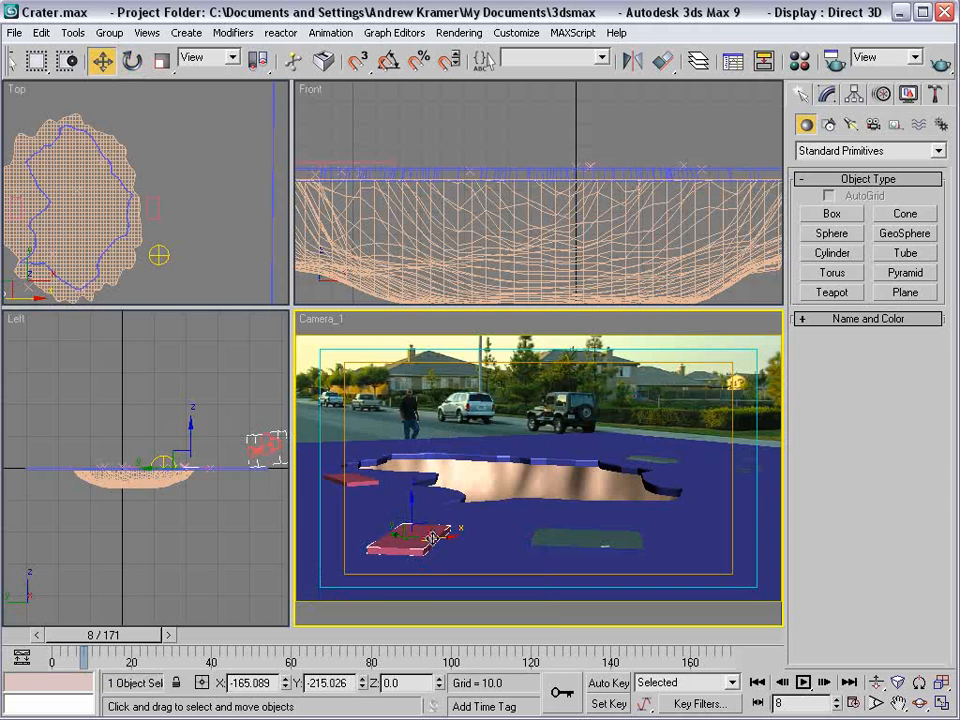
pyautogui.moveTo(430, 540)
pyautogui.keyDown('shift'); pyautogui.mouseDown()
pyautogui.moveTo(672, 497)
pyautogui.moveTo(506, 455)
pyautogui.moveTo(517, 487)
pyautogui.moveTo(513, 536)
pyautogui.moveTo(542, 557)
pyautogui.moveTo(582, 553)
pyautogui.mouseUp(); pyautogui.keyUp('shift')
pyautogui.press('Return')
# Rotate the copied slab about -41.5 degrees around Z and tilt it to a steep angle.
pyautogui.click(555, 472)
pyautogui.rightClick(550, 471)
pyautogui.click(521, 497)
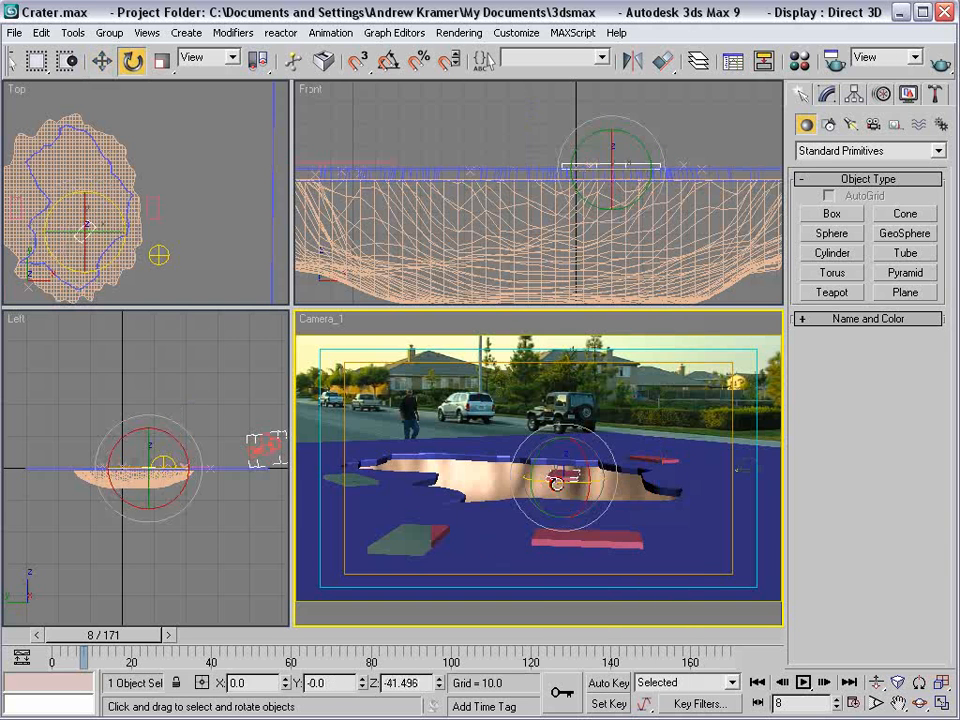
pyautogui.moveTo(543, 457); pyautogui.dragTo(616, 471)
# Move the tilted slab down into the crater so it leans against the far inner wall, and clear the selection.
pyautogui.rightClick(538, 458)
pyautogui.click(576, 484)
pyautogui.scroll(2, 122, 201)
pyautogui.scroll(2, 163, 230)
pyautogui.moveTo(104, 263); pyautogui.dragTo(148, 203)
pyautogui.moveTo(589, 493); pyautogui.dragTo(553, 463)
pyautogui.click(605, 377)
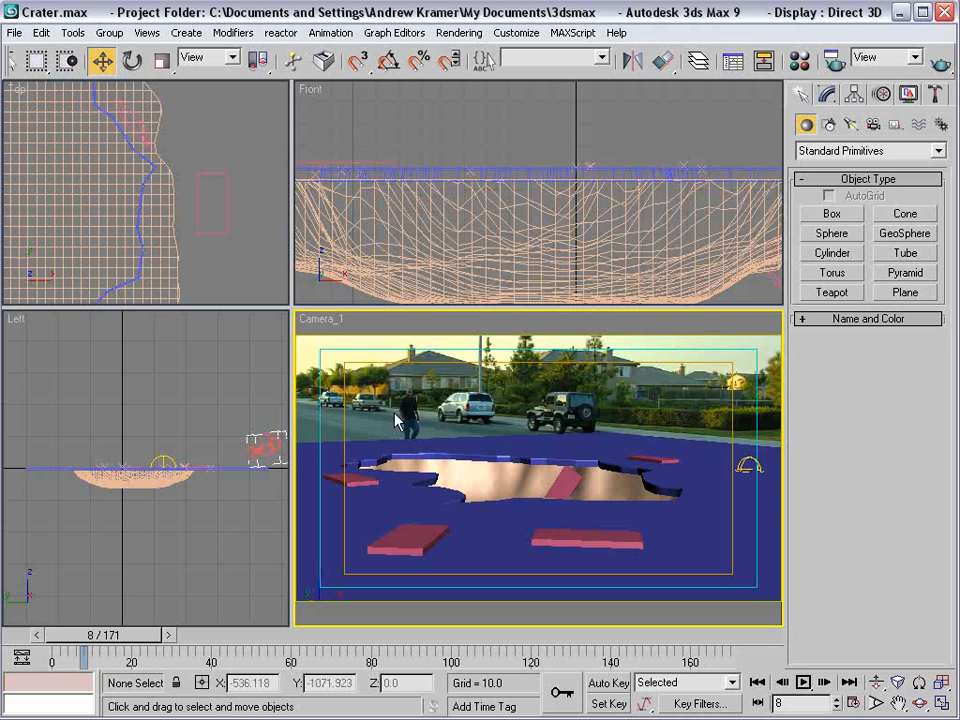
pyautogui.hotkey('alt', 'w')
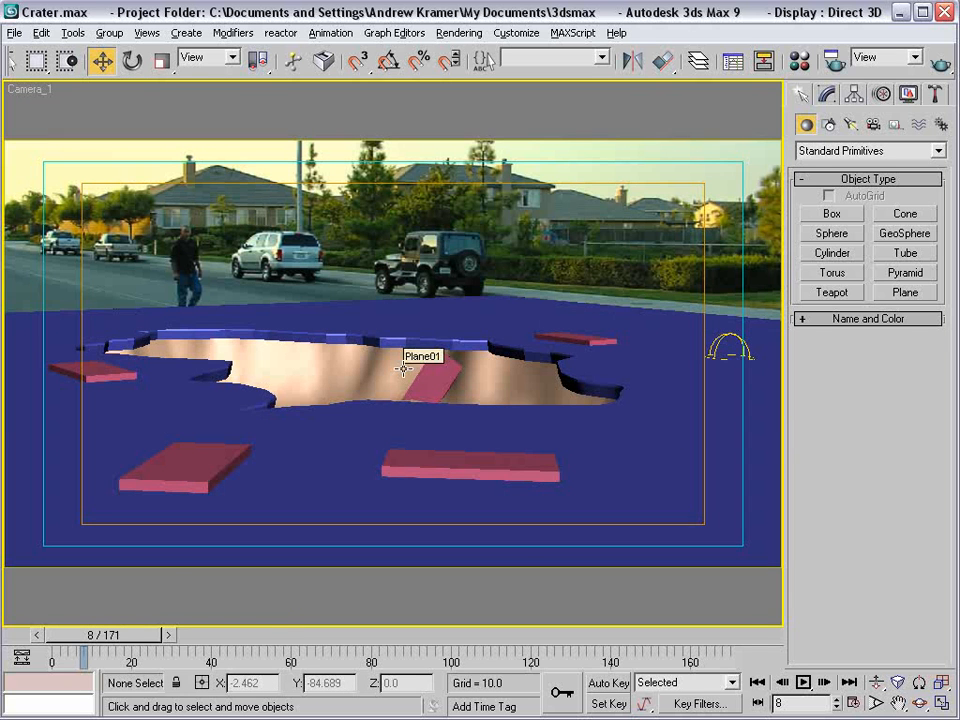
pyautogui.hotkey('alt', 'w')
pyautogui.rightClick(405, 366)
pyautogui.press('Escape')
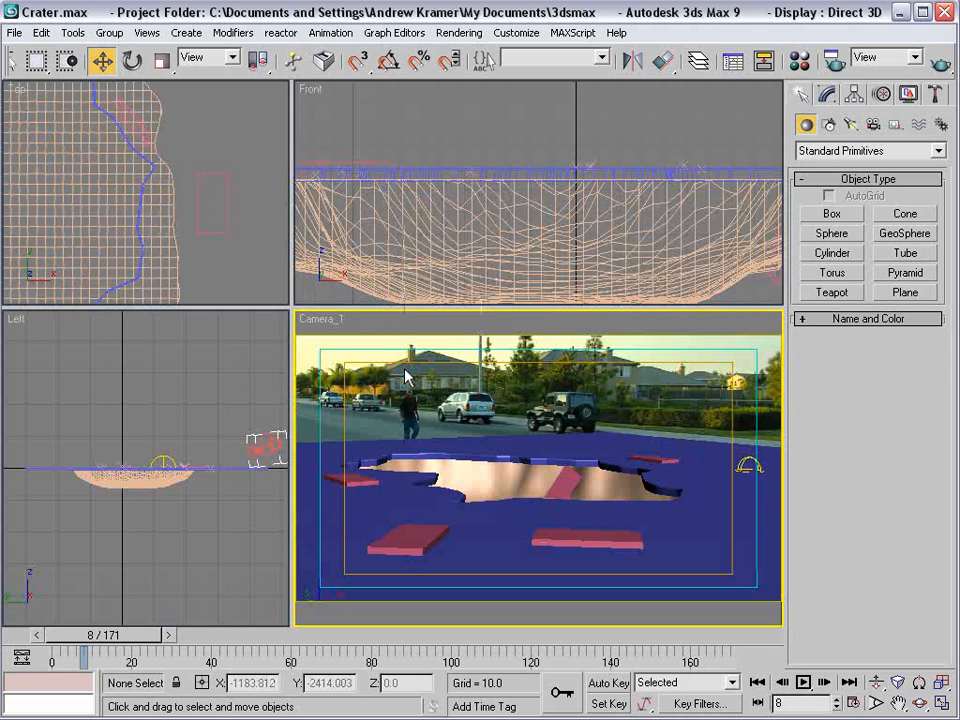
# Create a small box about 8 by 8 units and 4.65 high on the ground near the crater's far-side slab.
pyautogui.click(836, 216)
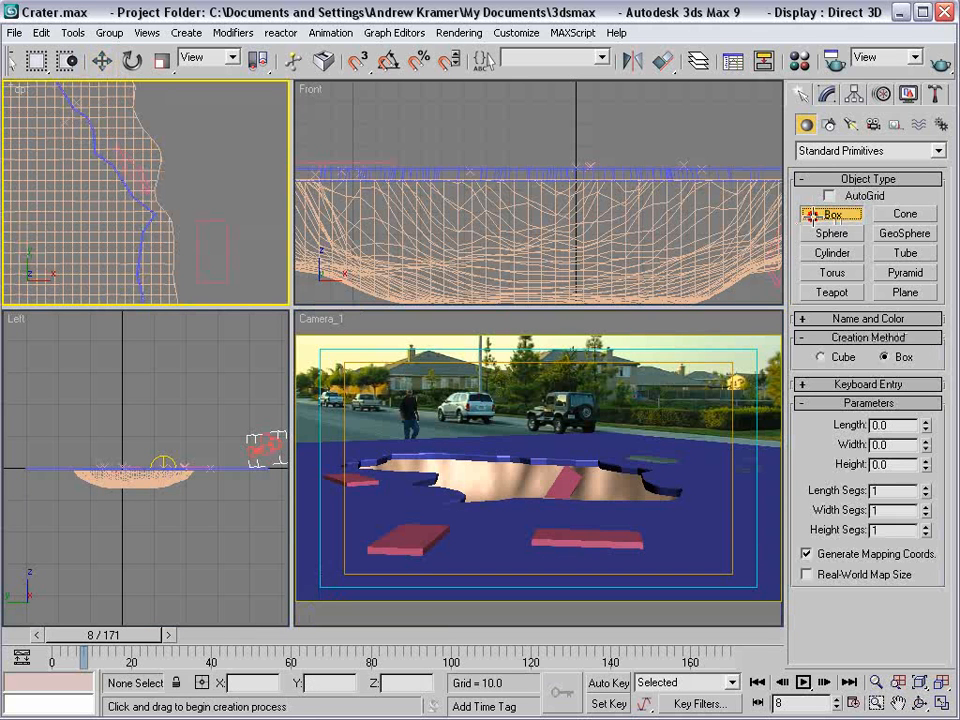
pyautogui.moveTo(220, 176); pyautogui.dragTo(214, 173)
pyautogui.moveTo(218, 175); pyautogui.dragTo(221, 174)
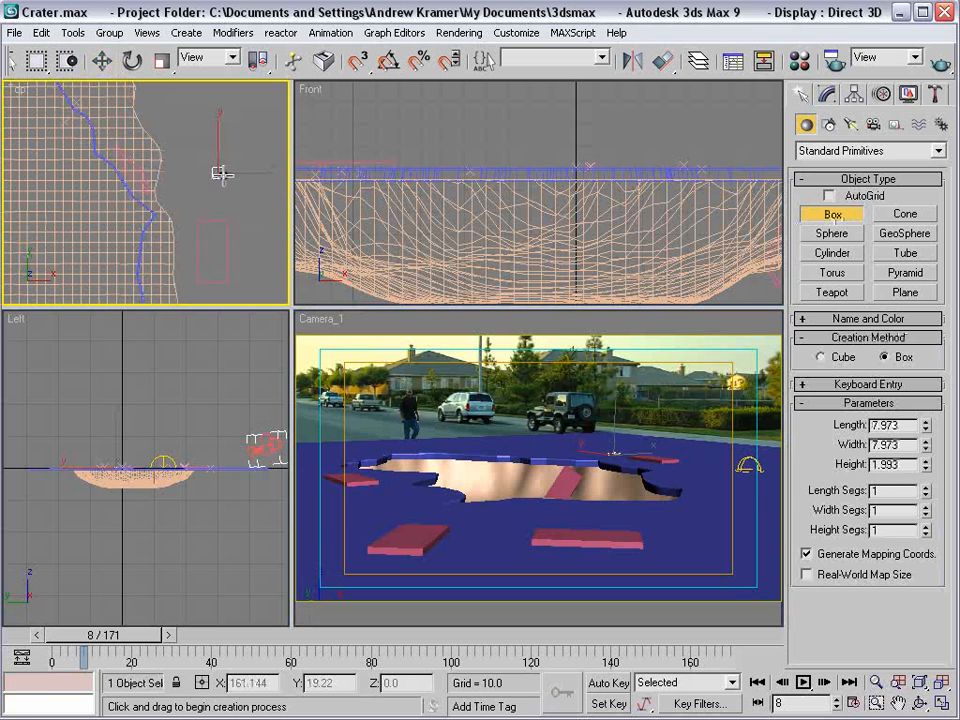
pyautogui.click(221, 174)
# Raise the small box slightly above the ground to about Z 1.66 and clear the selection.
pyautogui.scroll(-5, 524, 213)
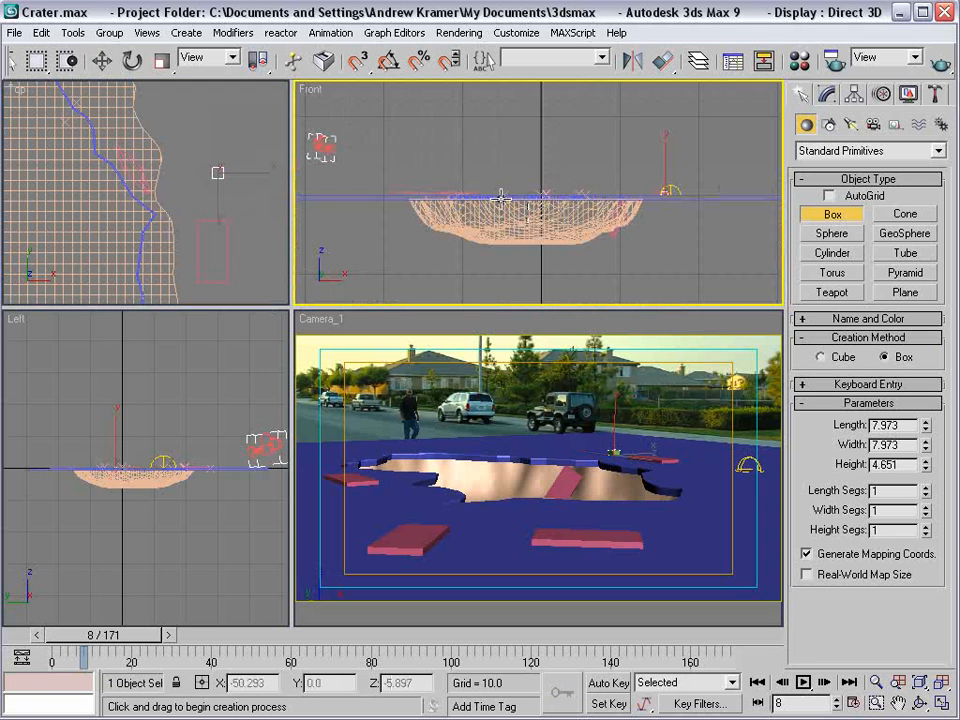
pyautogui.moveTo(420, 196); pyautogui.dragTo(246, 177, button='middle')
pyautogui.scroll(-3, 609, 205)
pyautogui.scroll(6, 456, 213)
pyautogui.moveTo(418, 178); pyautogui.dragTo(501, 246, button='middle')
pyautogui.scroll(2, 501, 246)
pyautogui.moveTo(442, 238); pyautogui.dragTo(516, 205, button='middle')
pyautogui.scroll(3, 516, 205)
pyautogui.press('w')
pyautogui.moveTo(483, 246); pyautogui.dragTo(496, 225)
pyautogui.click(658, 428)
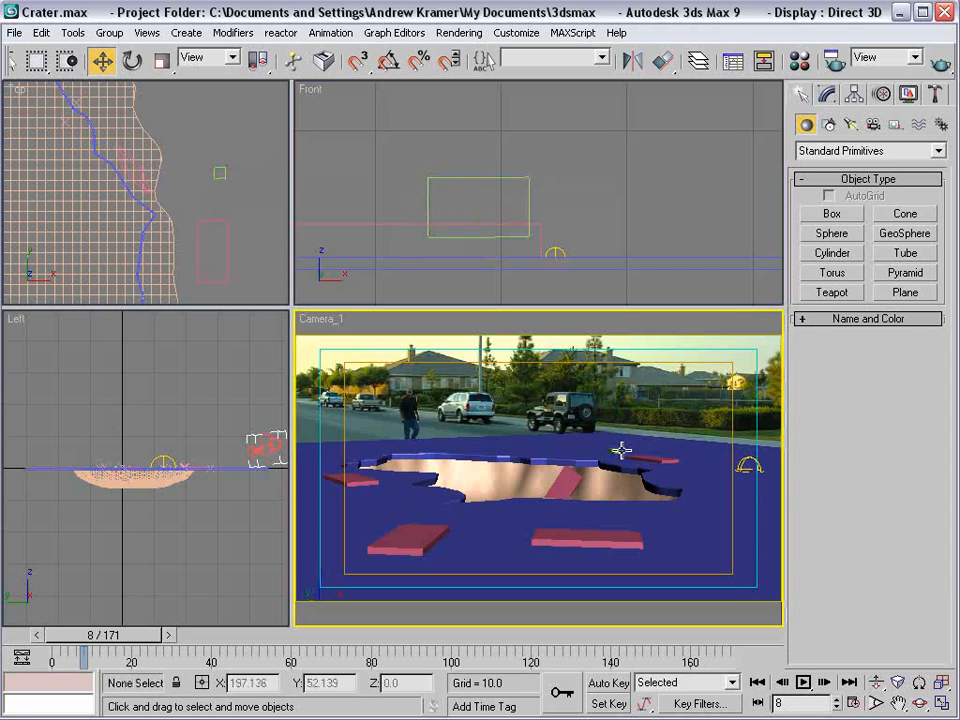
pyautogui.click(208, 180)
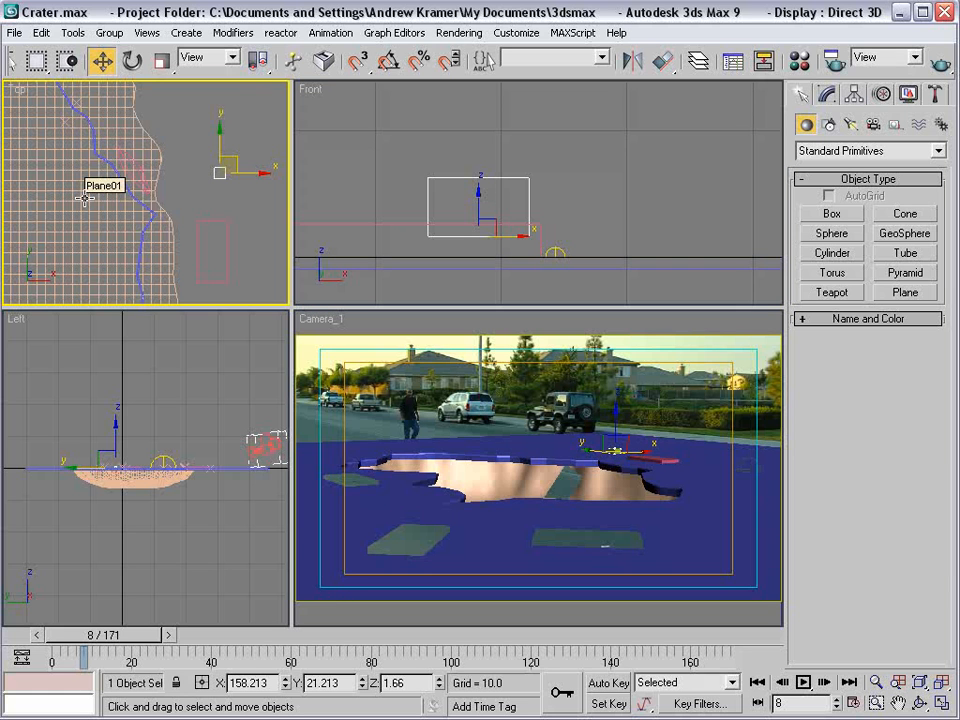
pyautogui.click(377, 377)
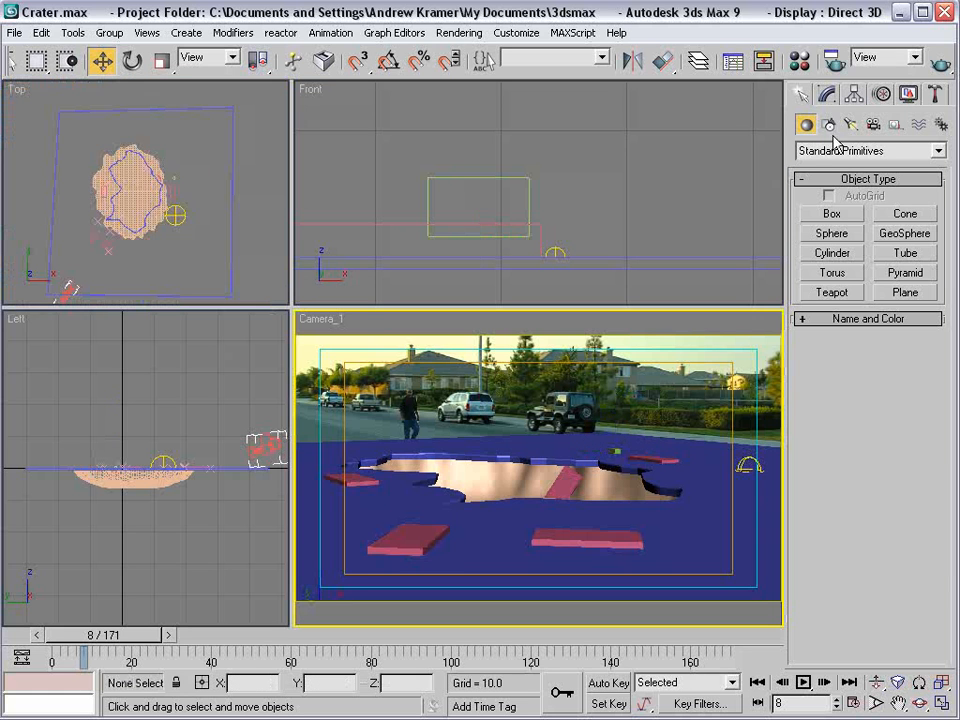
# Trace a closed line spline around the crater opening in the Top viewport, just outside the blue hole outline.
pyautogui.click(828, 124)
pyautogui.click(826, 229)
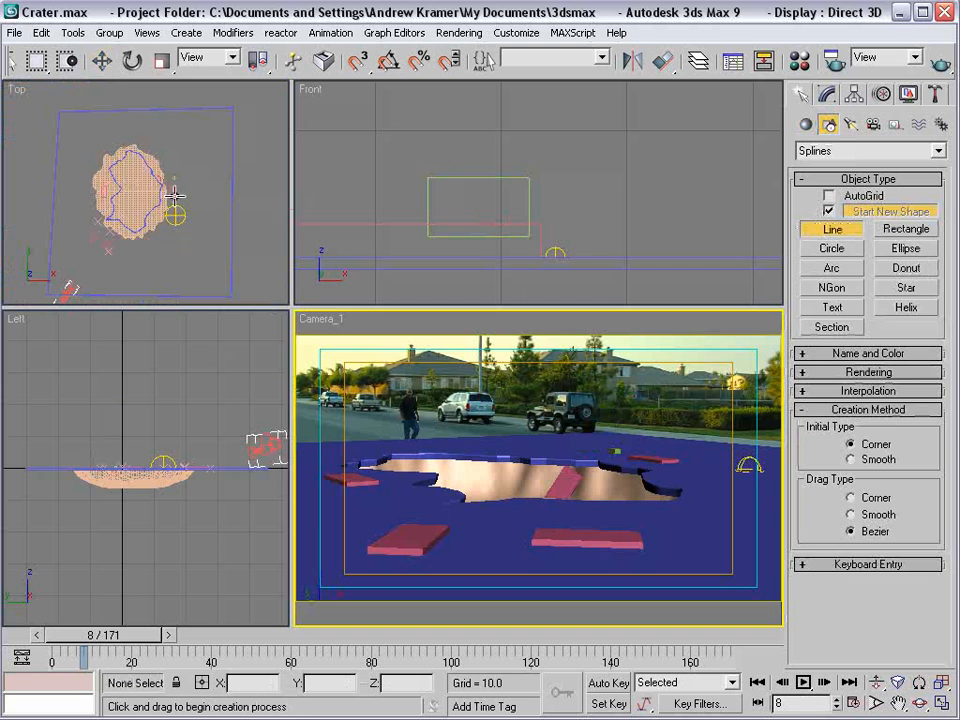
pyautogui.rightClick(190, 197)
pyautogui.hotkey('alt', 'w')
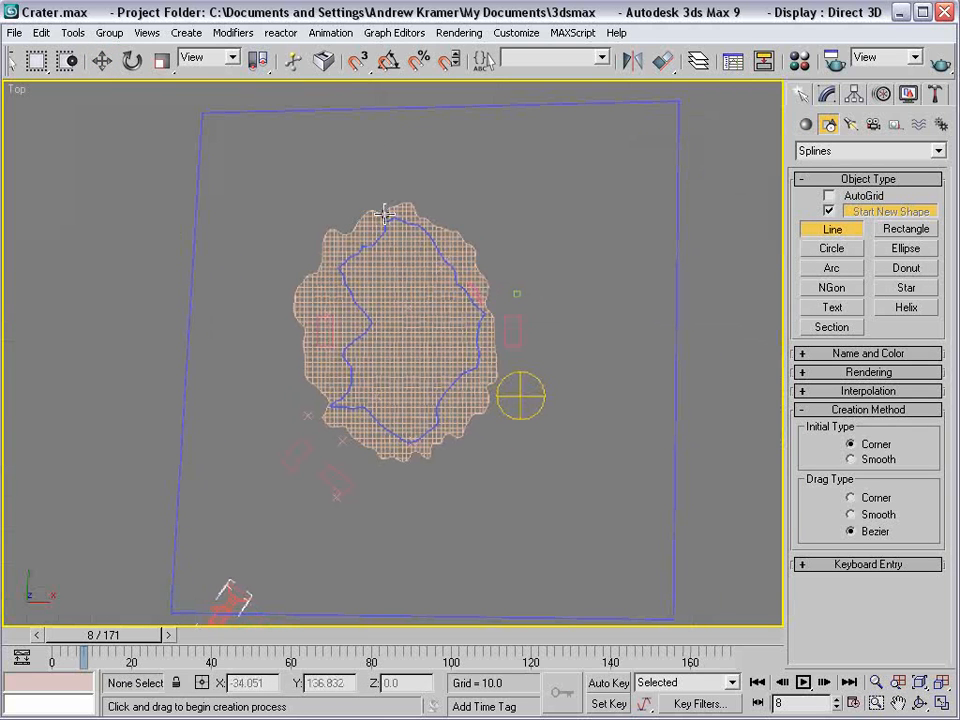
pyautogui.click(385, 215)
pyautogui.click(372, 233)
pyautogui.click(341, 249)
pyautogui.click(329, 271)
pyautogui.click(342, 300)
pyautogui.click(342, 328)
pyautogui.click(335, 357)
pyautogui.click(340, 373)
pyautogui.click(313, 399)
pyautogui.click(327, 418)
pyautogui.click(359, 427)
pyautogui.click(412, 455)
pyautogui.click(443, 443)
pyautogui.click(456, 401)
pyautogui.click(481, 371)
pyautogui.click(491, 332)
pyautogui.click(491, 291)
pyautogui.click(425, 212)
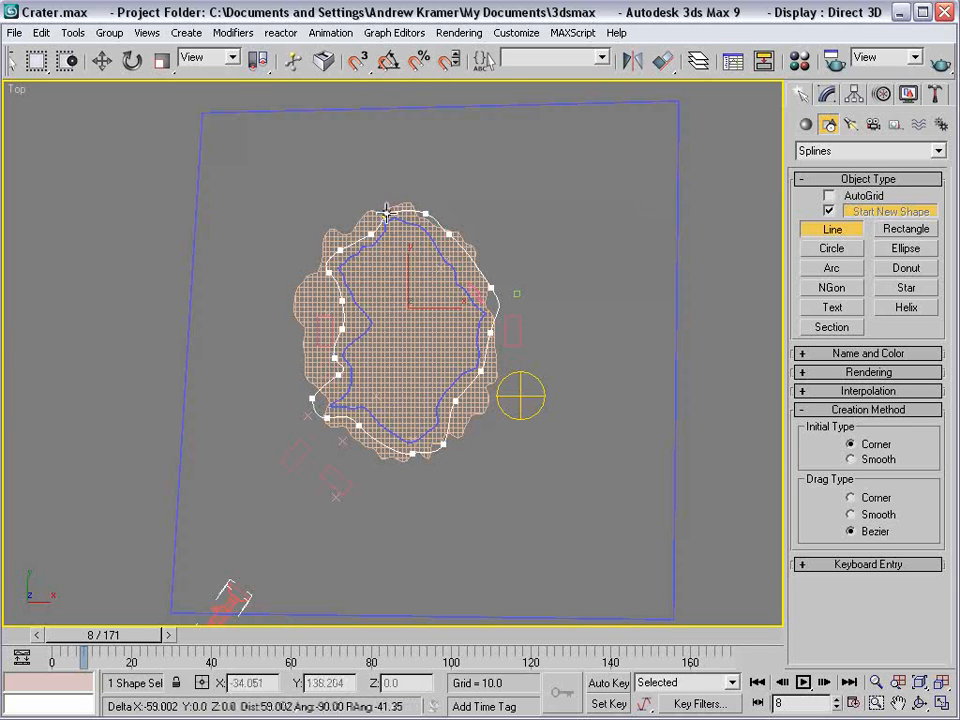
pyautogui.click(386, 214)
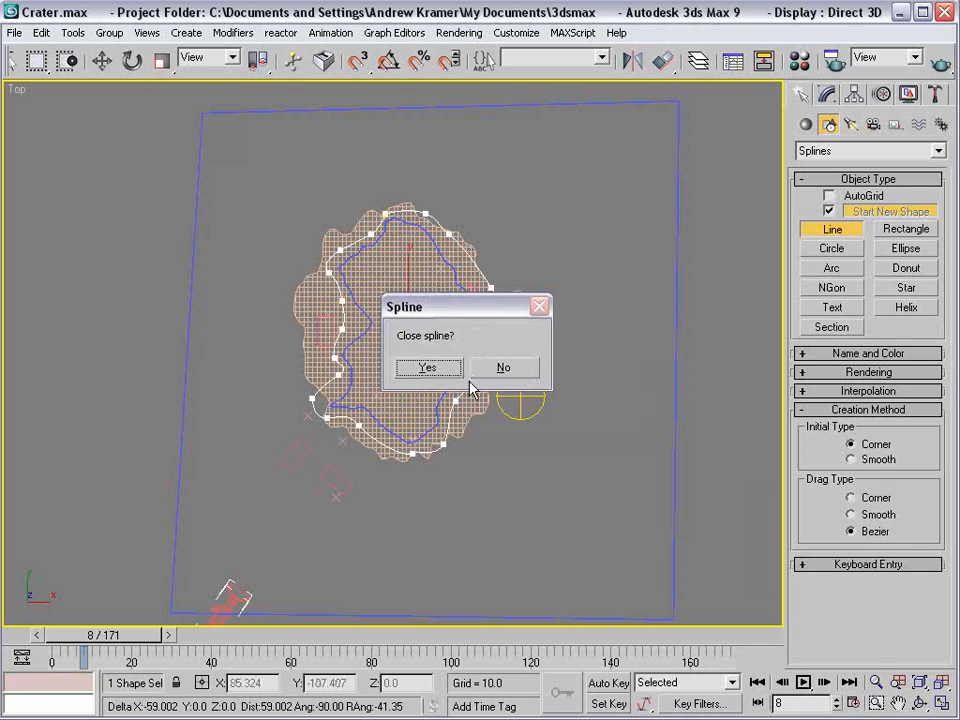
pyautogui.click(431, 367)
# Draw a second, larger closed line spline surrounding the crater, reaching from the ground plane's upper-left corner down to the camera.
pyautogui.scroll(-5, 354, 349)
pyautogui.click(301, 247)
pyautogui.click(307, 333)
pyautogui.click(316, 378)
pyautogui.click(317, 419)
pyautogui.click(298, 454)
pyautogui.click(346, 472)
pyautogui.click(434, 459)
pyautogui.click(446, 407)
pyautogui.click(466, 363)
pyautogui.click(457, 308)
pyautogui.click(434, 260)
pyautogui.click(425, 242)
pyautogui.click(357, 246)
pyautogui.click(301, 247)
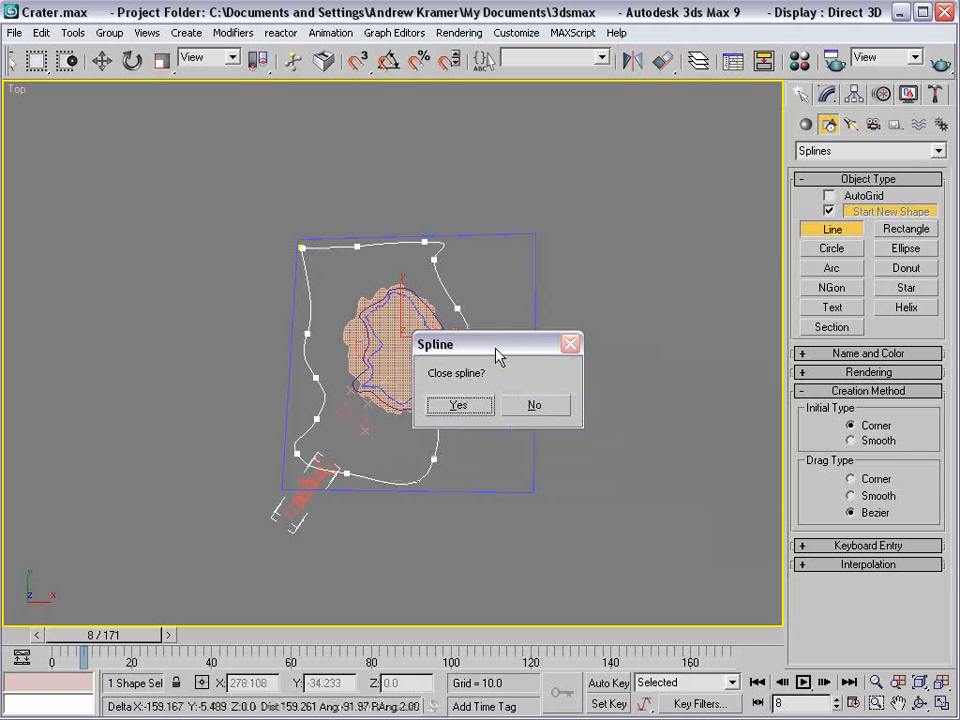
pyautogui.click(427, 404)
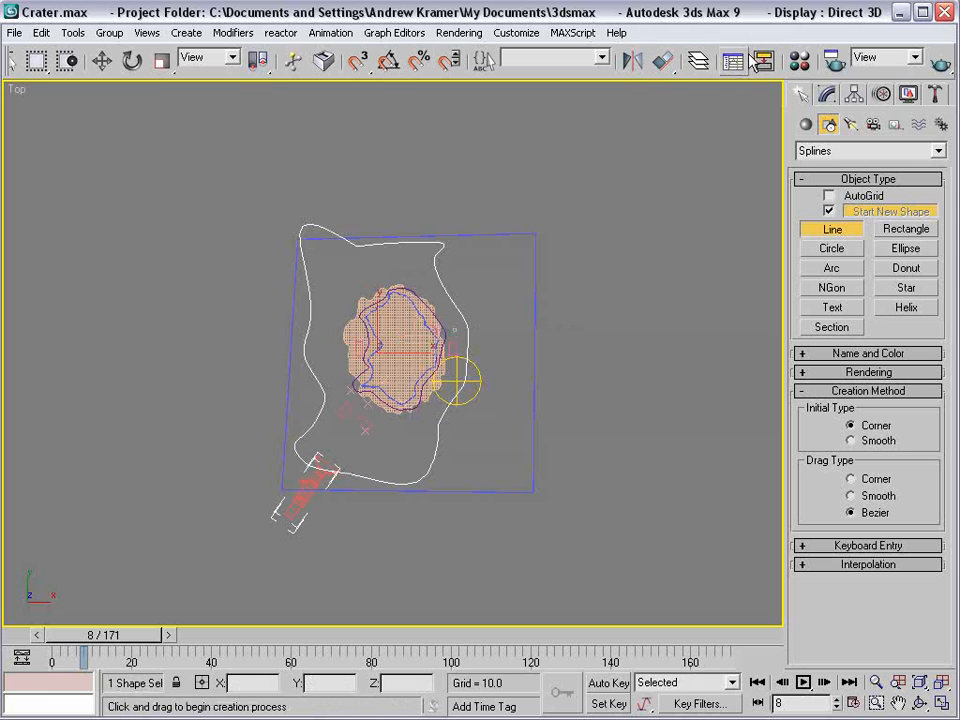
# Attach the inner crater outline, Line01, to the large outer spline.
pyautogui.click(826, 93)
pyautogui.click(831, 566)
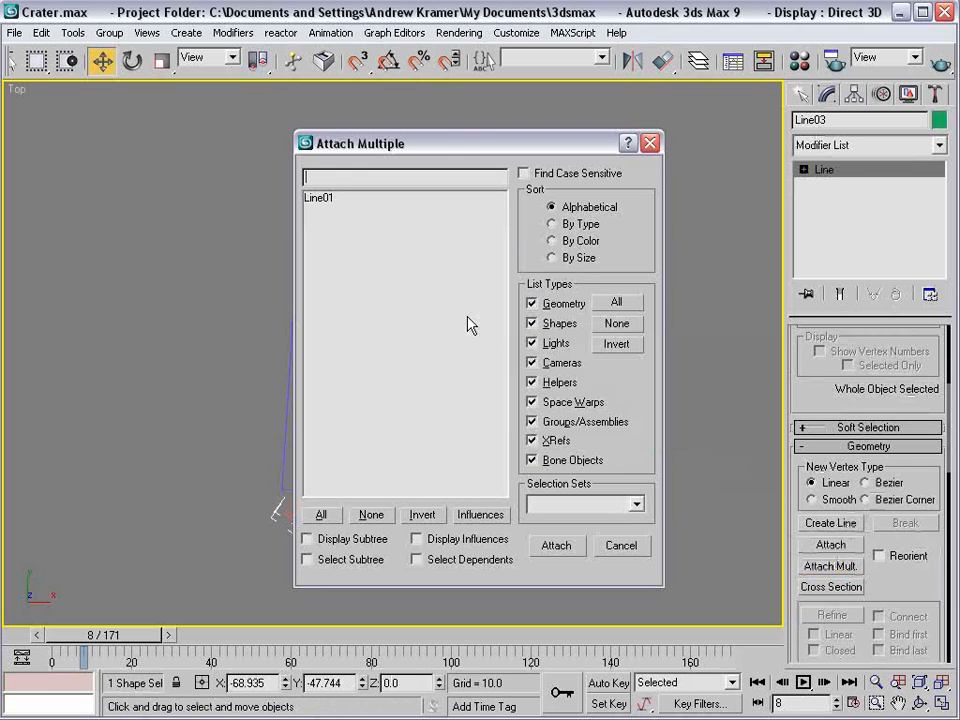
pyautogui.click(322, 199)
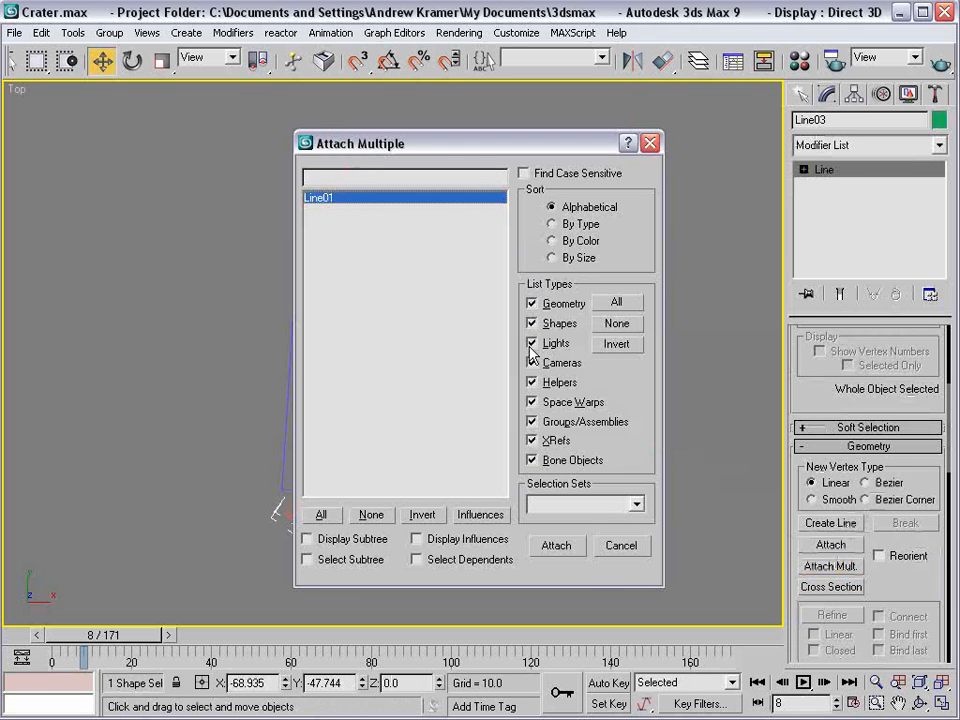
pyautogui.click(555, 546)
# Convert the combined spline shape to an Editable Poly and deselect it.
pyautogui.rightClick(428, 318)
pyautogui.click(457, 340)
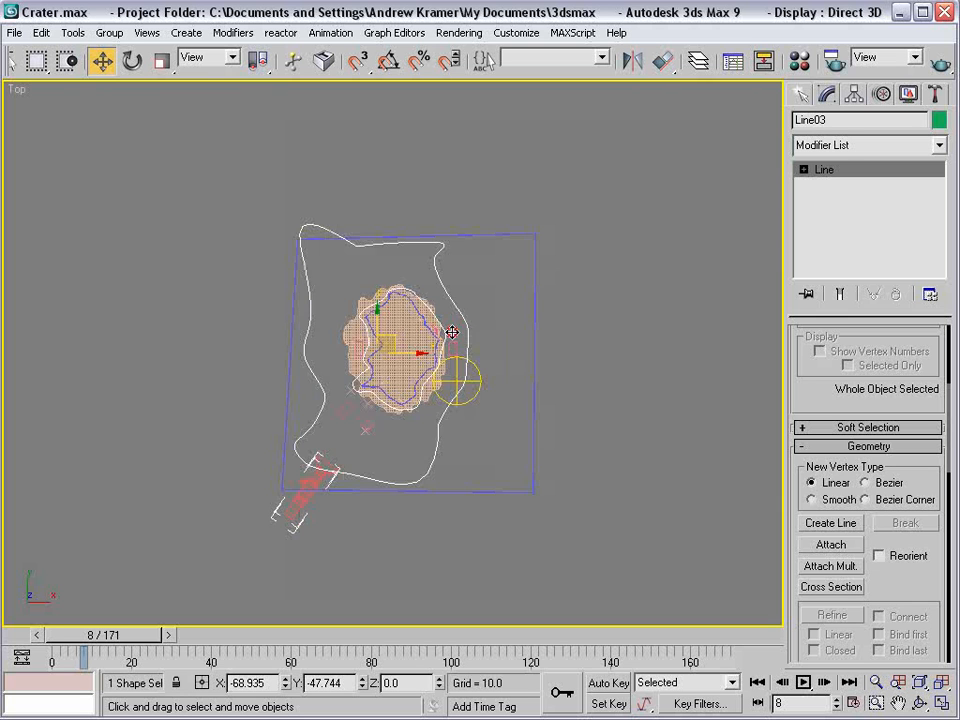
pyautogui.rightClick(386, 350)
pyautogui.click(392, 369)
pyautogui.click(545, 236)
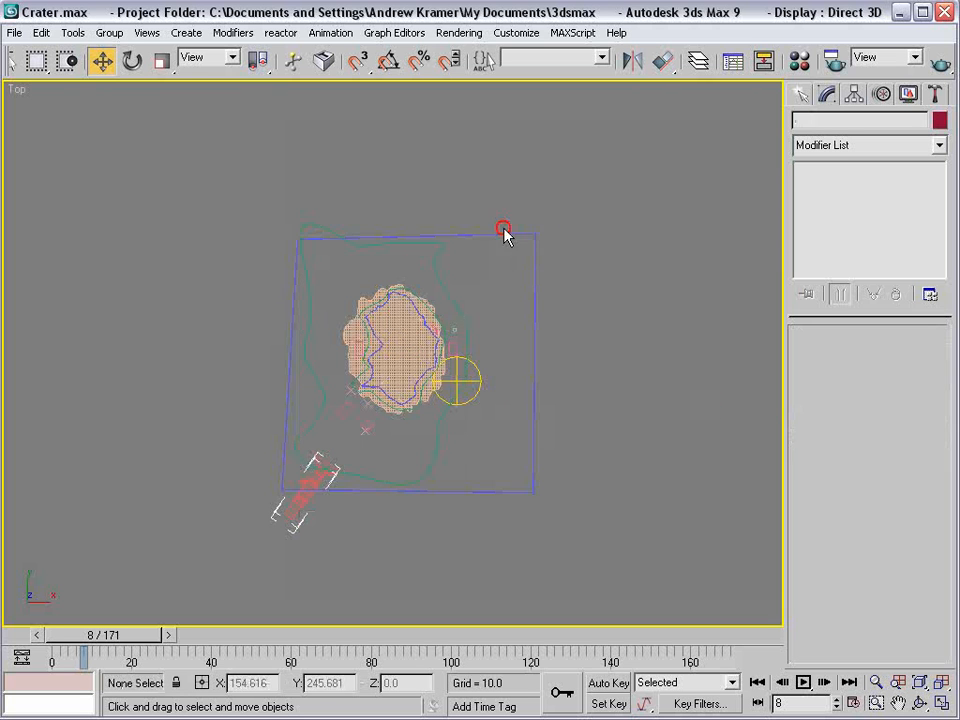
pyautogui.click(435, 270)
pyautogui.rightClick(433, 268)
pyautogui.moveTo(482, 430)
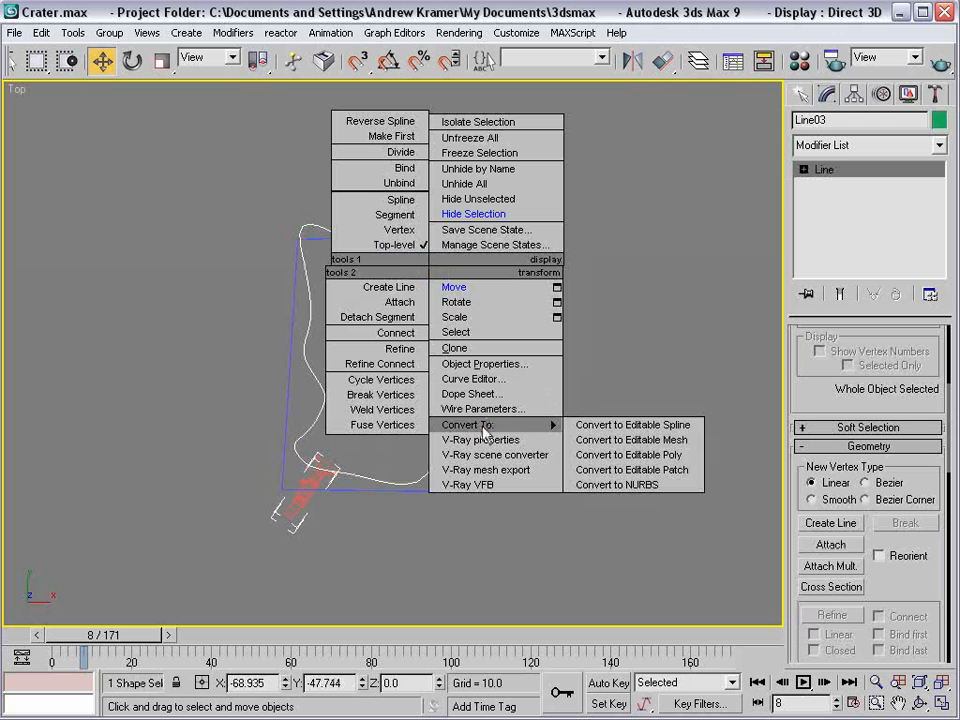
pyautogui.click(665, 456)
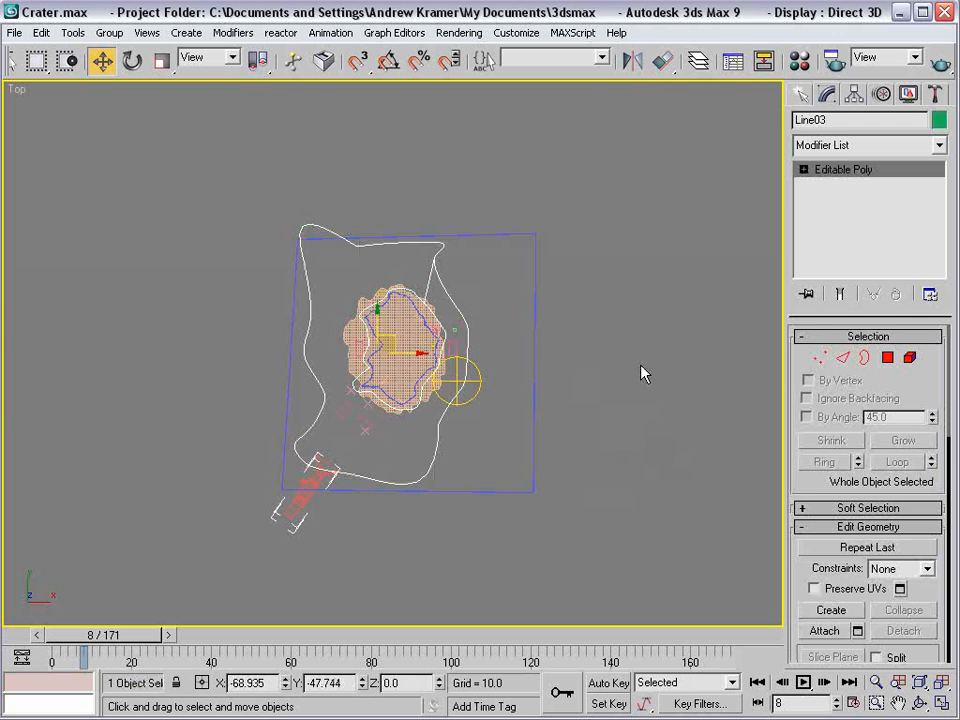
pyautogui.click(703, 358)
# Create a PF Source particle system beside the ground plane in the Top viewport, with an emitter icon about 195 by 173 units.
pyautogui.hotkey('alt', 'w')
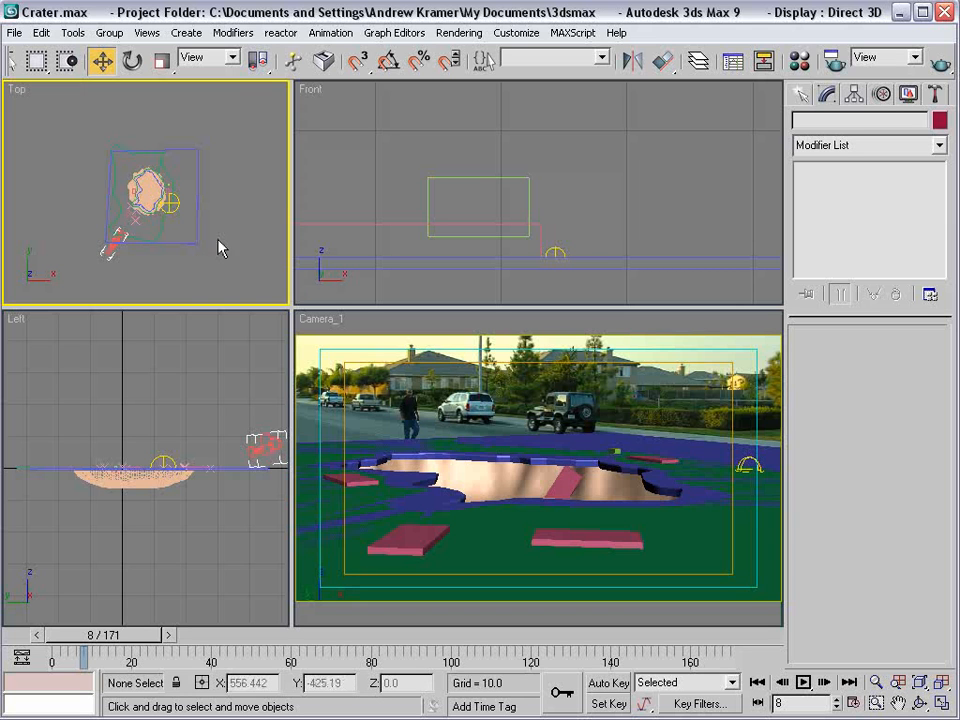
pyautogui.click(506, 328)
pyautogui.click(803, 94)
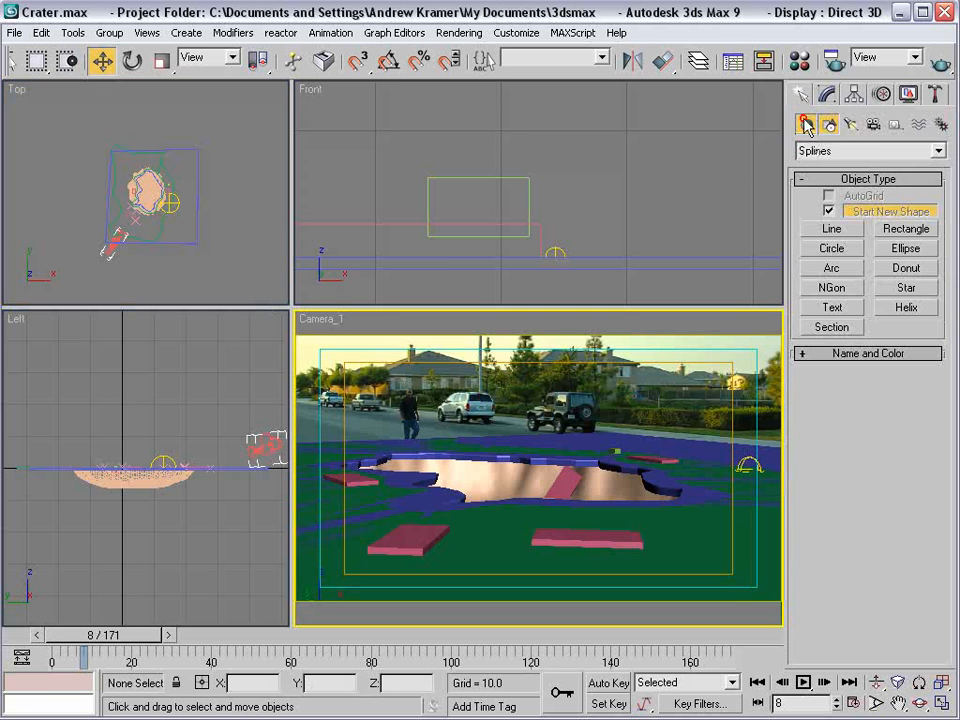
pyautogui.click(805, 124)
pyautogui.click(814, 151)
pyautogui.click(861, 206)
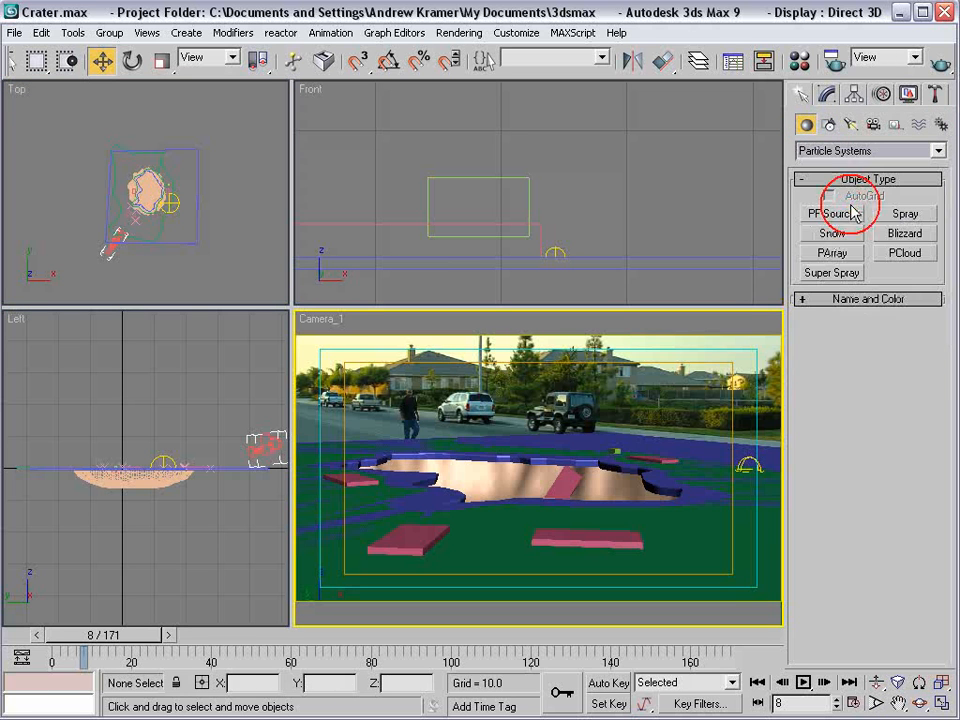
pyautogui.click(849, 217)
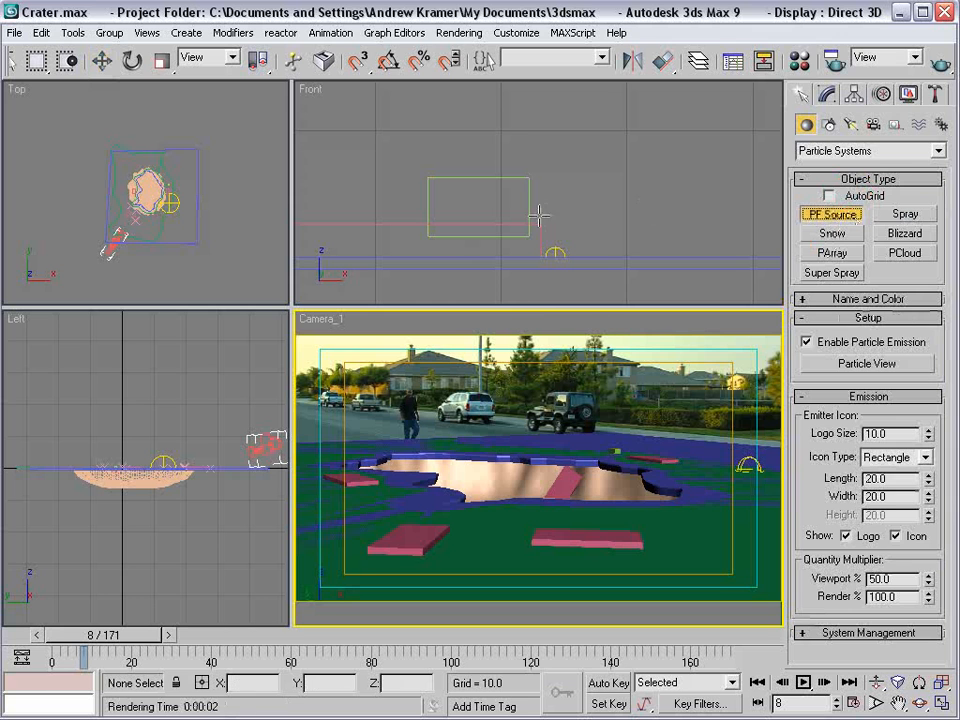
pyautogui.moveTo(238, 232); pyautogui.dragTo(262, 260)
pyautogui.moveTo(245, 255); pyautogui.dragTo(197, 214, button='middle')
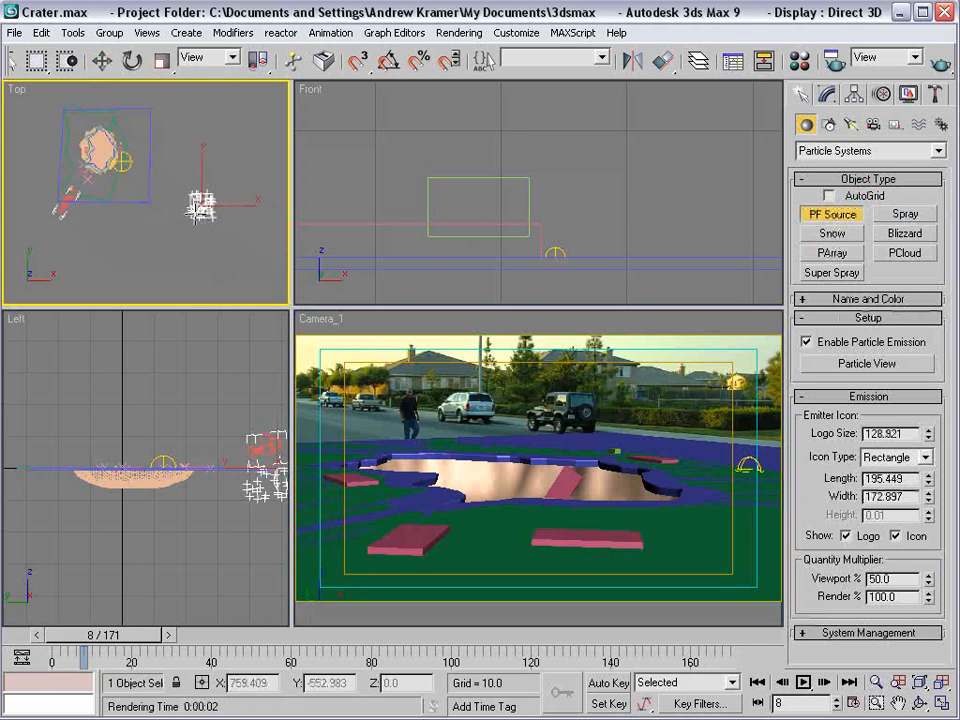
# Open the Particle View and set the Birth operator's Emit Stop to 0 and Amount to 500.
pyautogui.click(858, 365)
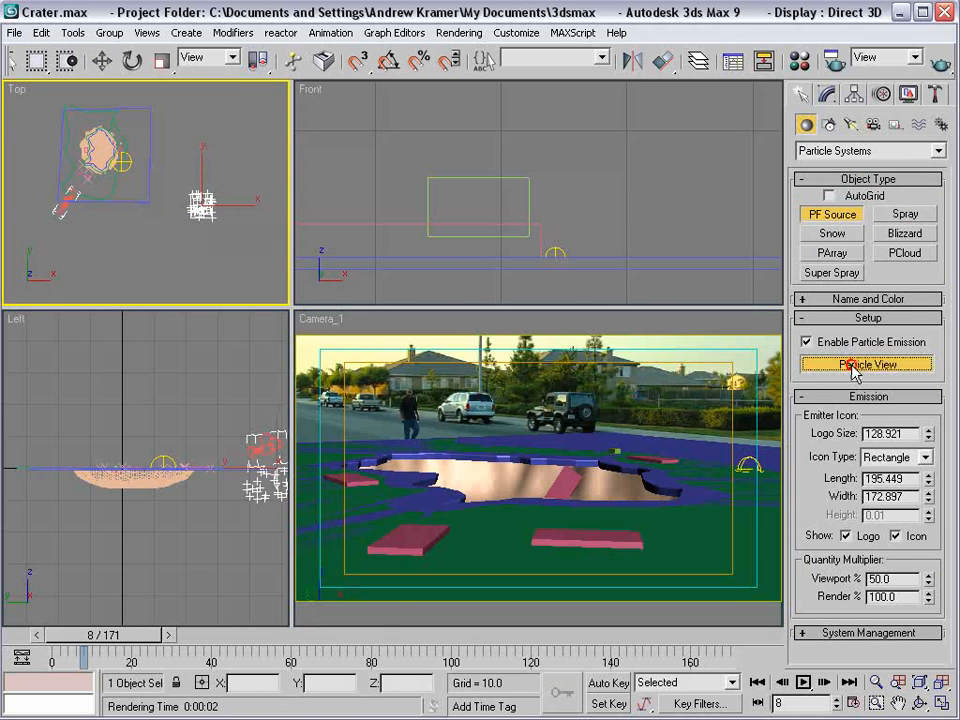
pyautogui.moveTo(380, 620); pyautogui.dragTo(752, 658)
pyautogui.scroll(-2, 184, 272)
pyautogui.moveTo(192, 90); pyautogui.dragTo(543, 588)
pyautogui.moveTo(434, 588); pyautogui.dragTo(366, 172)
pyautogui.click(397, 309)
pyautogui.moveTo(603, 165); pyautogui.dragTo(398, 135)
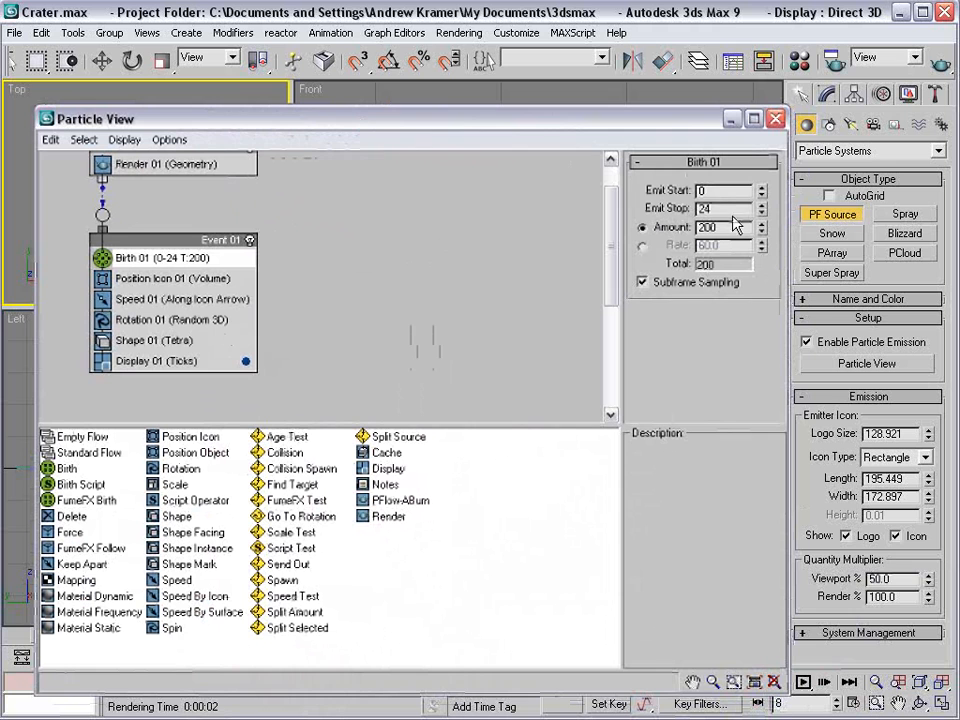
pyautogui.write('0')
pyautogui.press('Tab')
pyautogui.write('500')
# Replace the Position Icon operator in Event 01 with a Position Object operator.
pyautogui.click(140, 278)
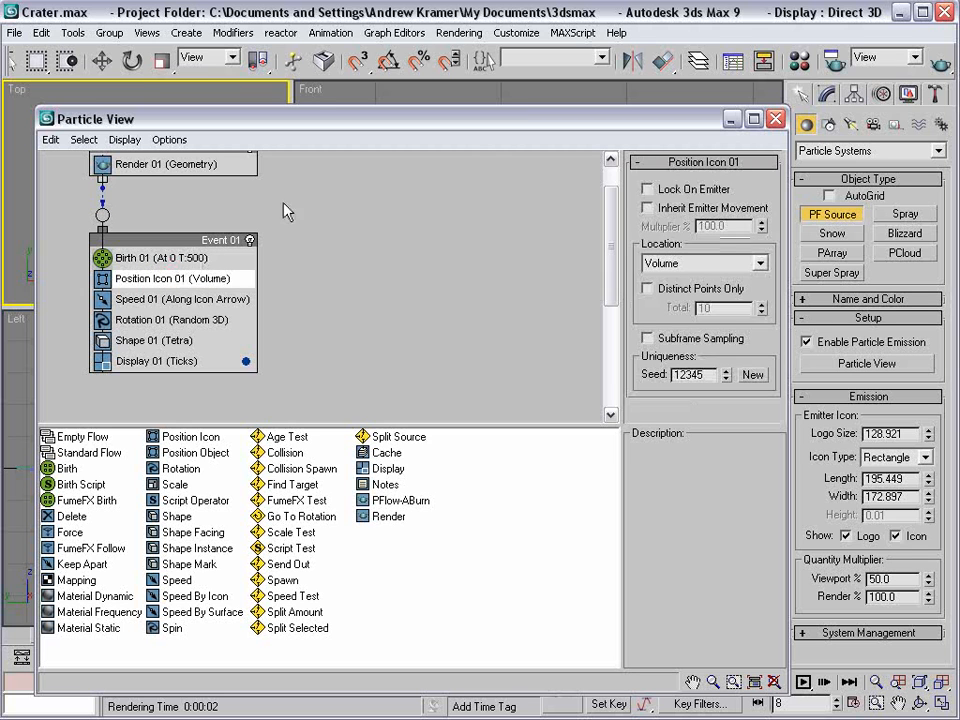
pyautogui.rightClick(148, 279)
pyautogui.click(173, 455)
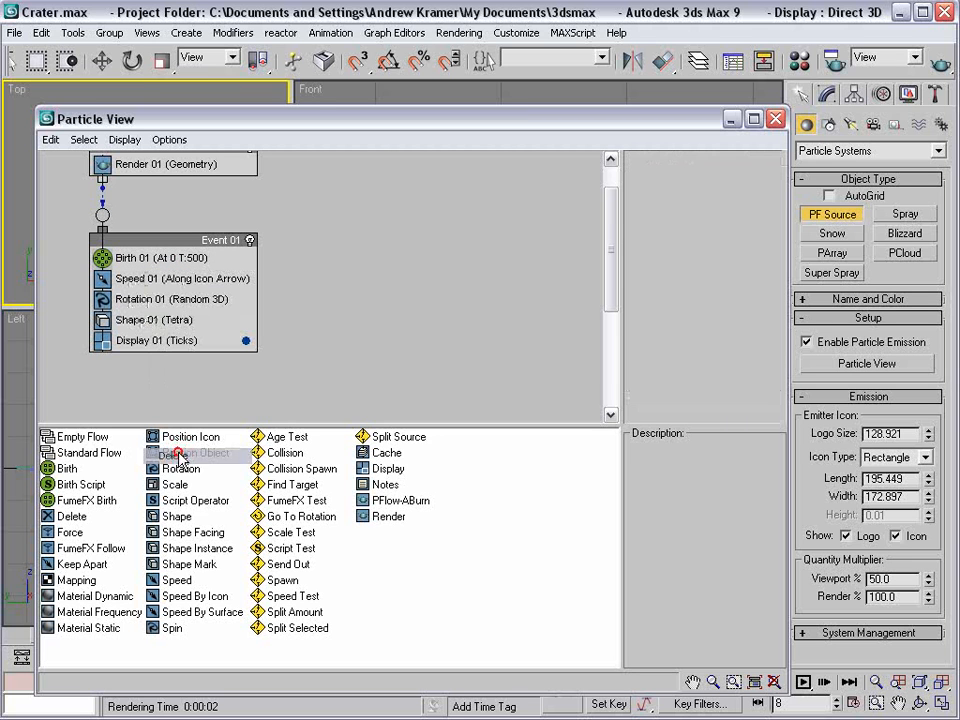
pyautogui.moveTo(210, 458); pyautogui.dragTo(165, 275)
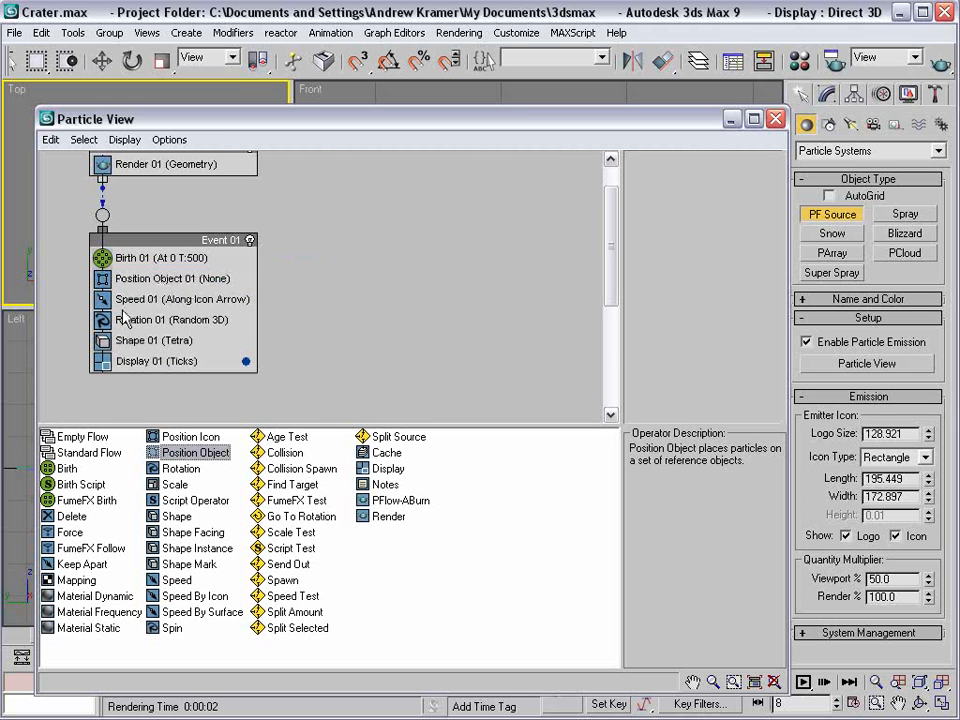
# Delete the Speed operator from Event 01.
pyautogui.click(125, 300)
pyautogui.rightClick(122, 300)
pyautogui.click(150, 474)
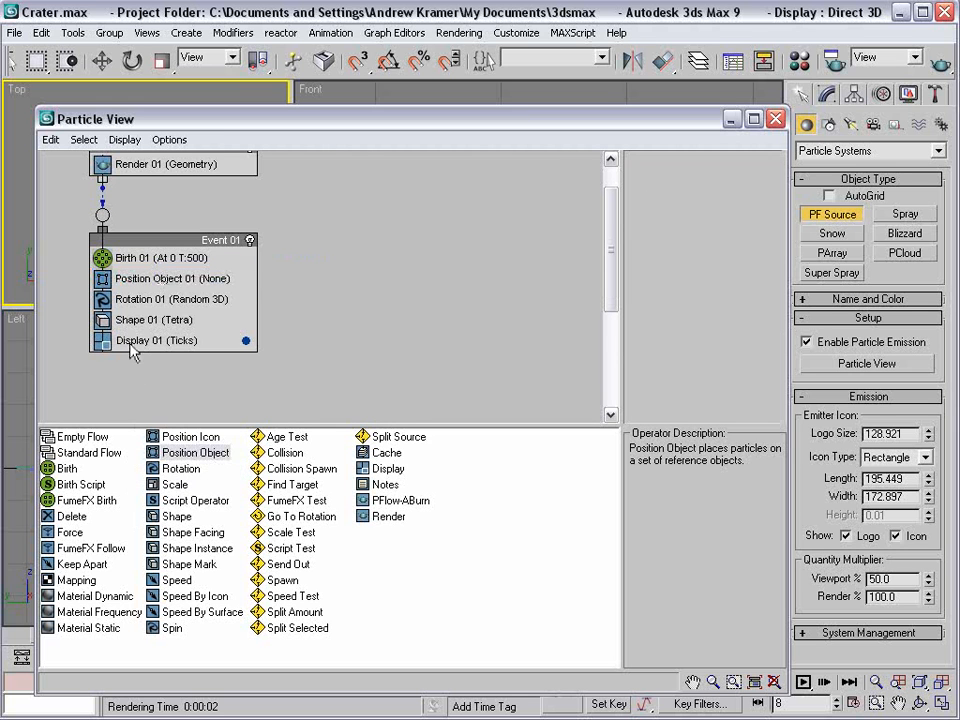
pyautogui.click(130, 299)
pyautogui.rightClick(129, 300)
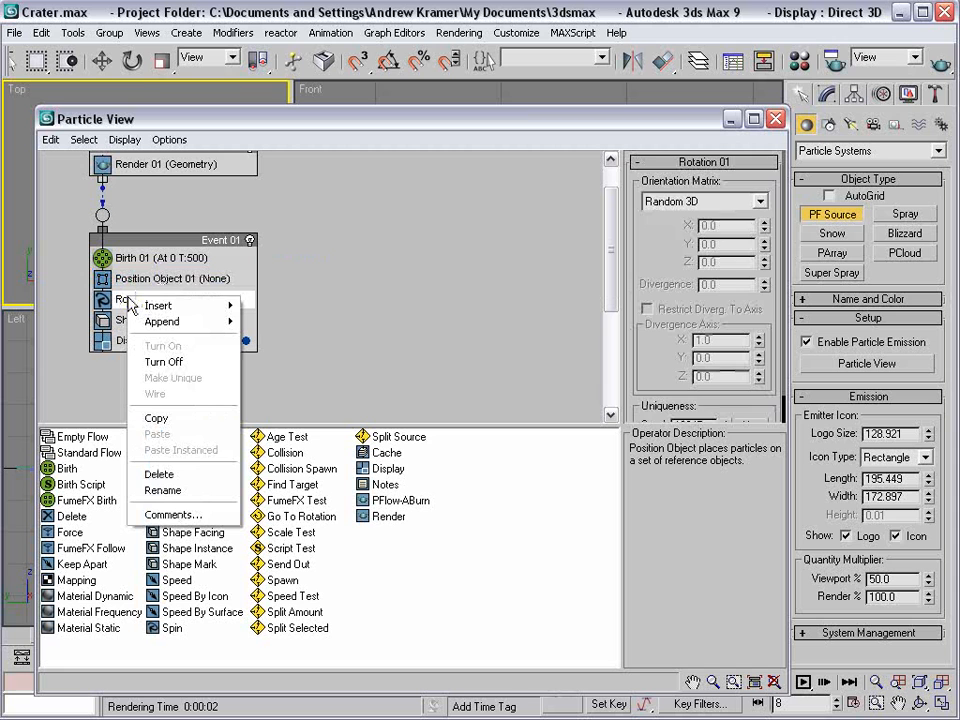
pyautogui.click(92, 228)
# Replace the Shape operator in Event 01 with a Shape Instance operator.
pyautogui.click(115, 320)
pyautogui.rightClick(136, 319)
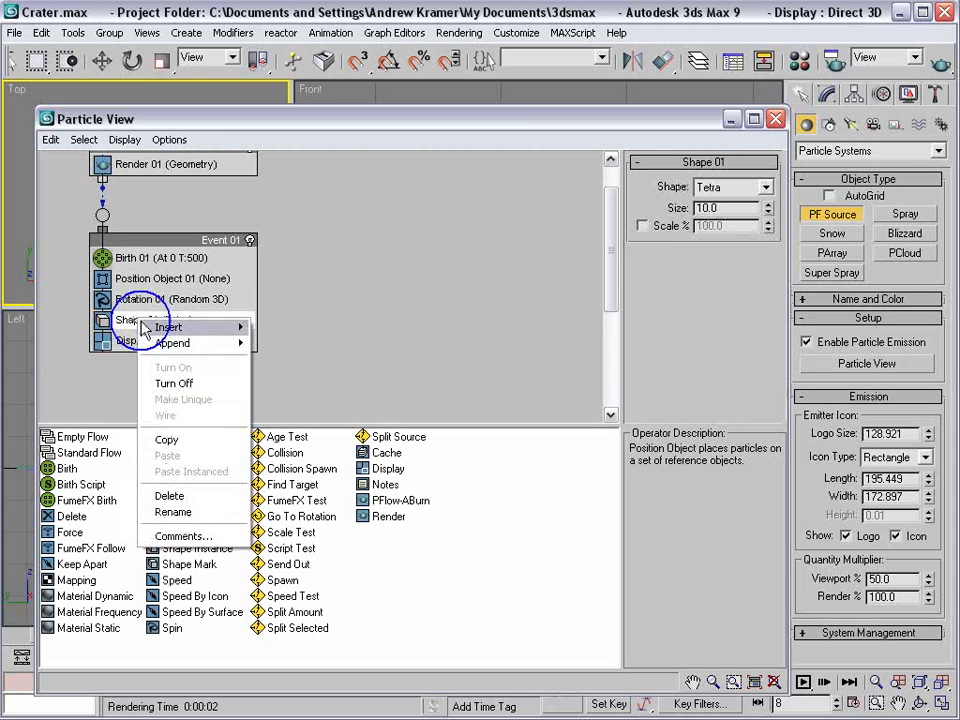
pyautogui.click(170, 496)
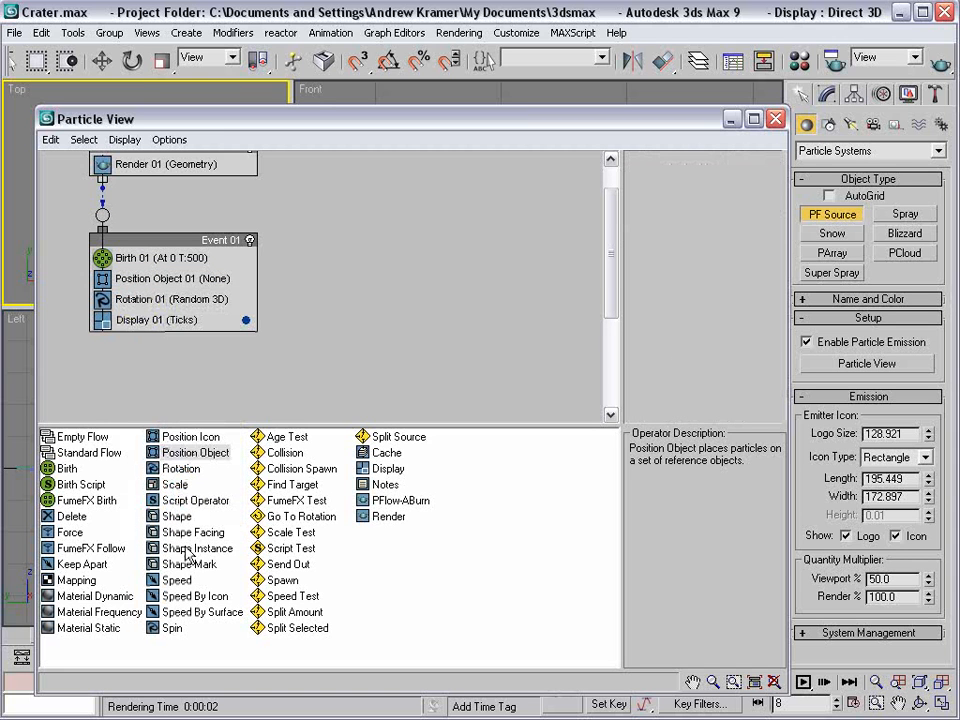
pyautogui.moveTo(215, 558); pyautogui.dragTo(152, 322)
# Assign the small box beside the crater, Box06, as the Shape Instance's particle geometry object.
pyautogui.moveTo(251, 117); pyautogui.dragTo(217, 403)
pyautogui.scroll(5, 140, 158)
pyautogui.scroll(4, 160, 157)
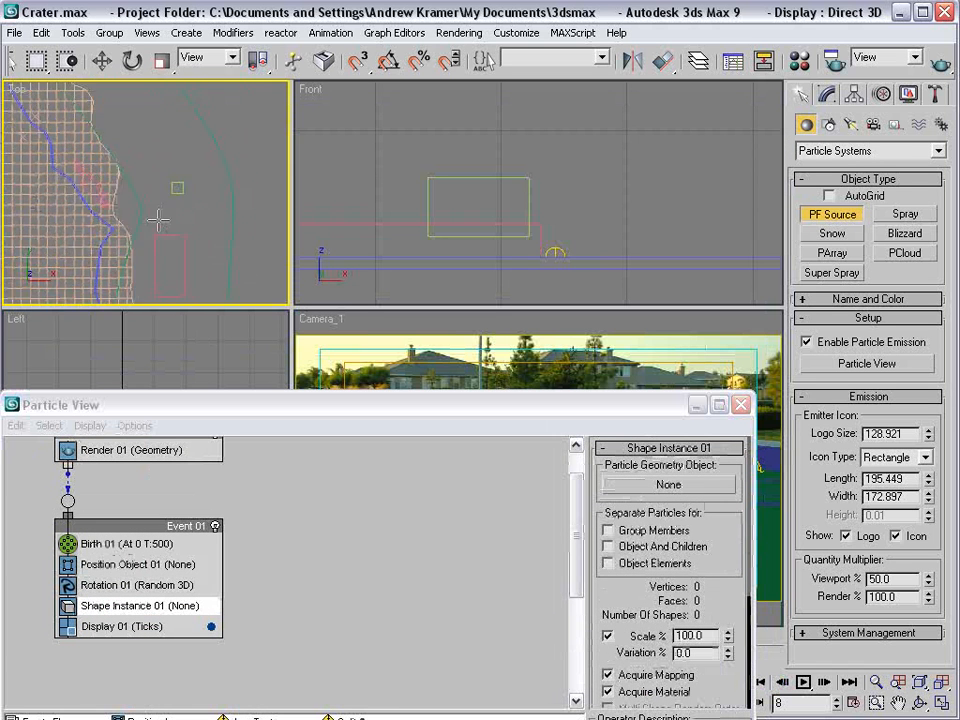
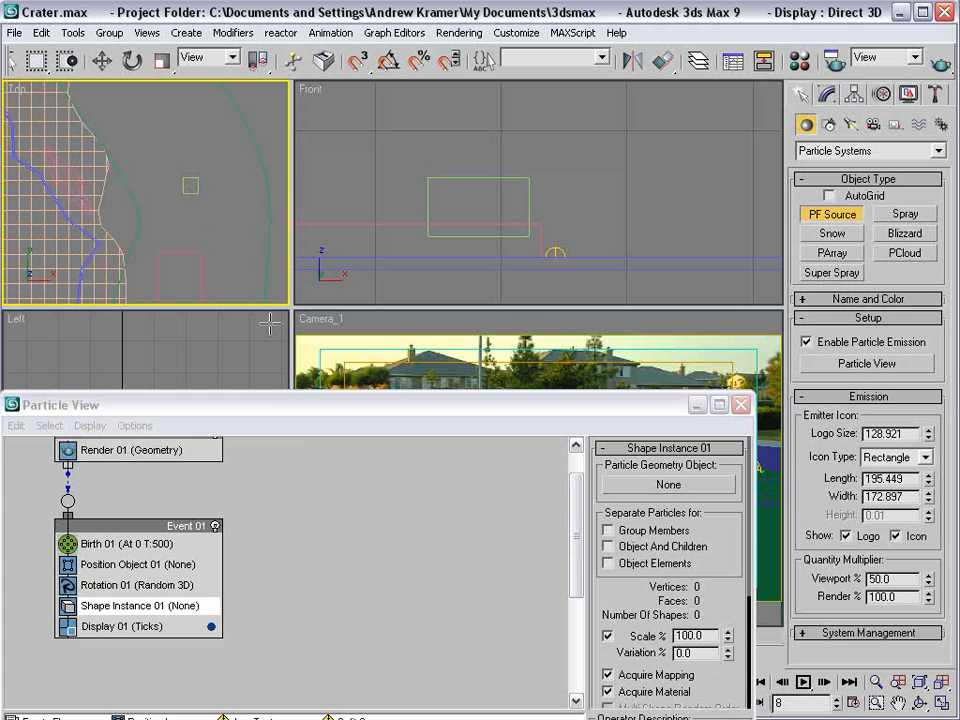
pyautogui.moveTo(297, 412); pyautogui.dragTo(333, 363)
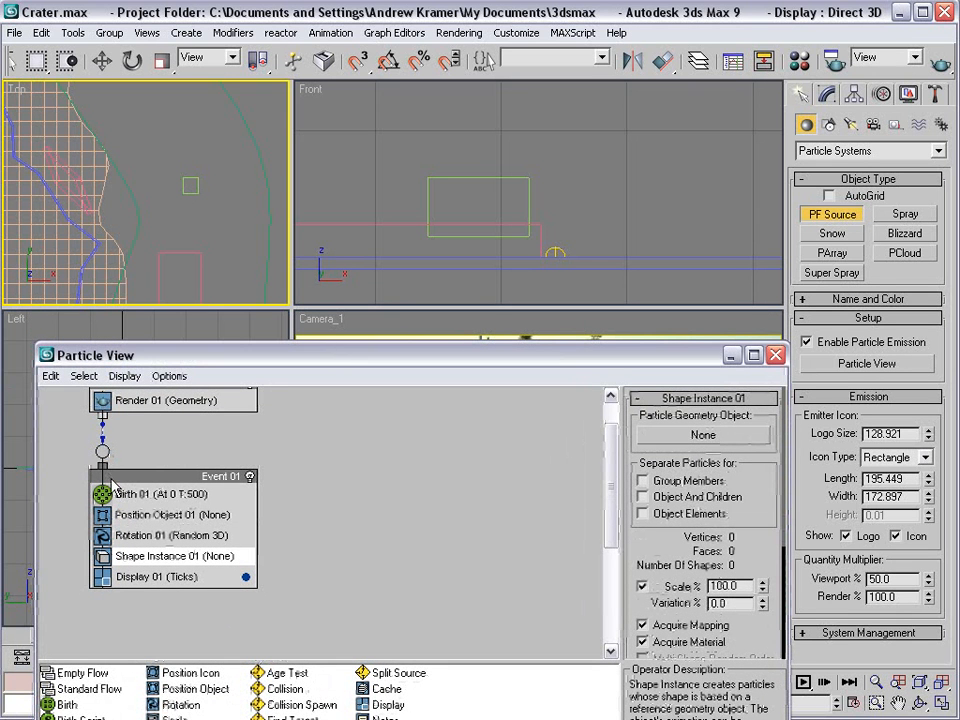
pyautogui.click(701, 436)
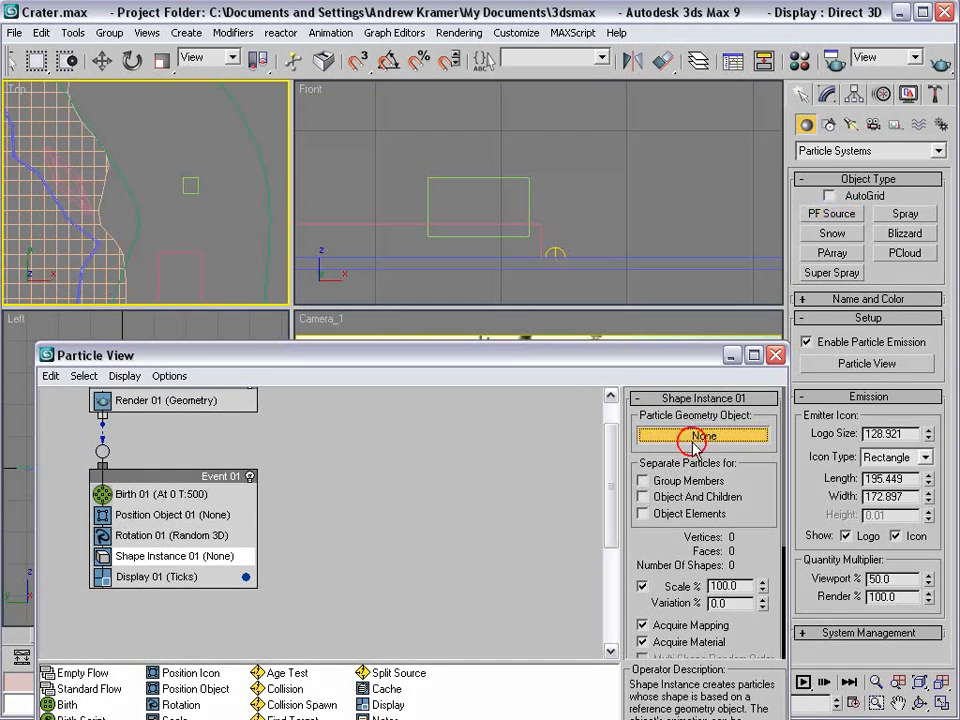
pyautogui.click(195, 187)
# Set the Shape Instance scale to 50% and its variation to 75%.
pyautogui.moveTo(618, 360); pyautogui.dragTo(558, 136)
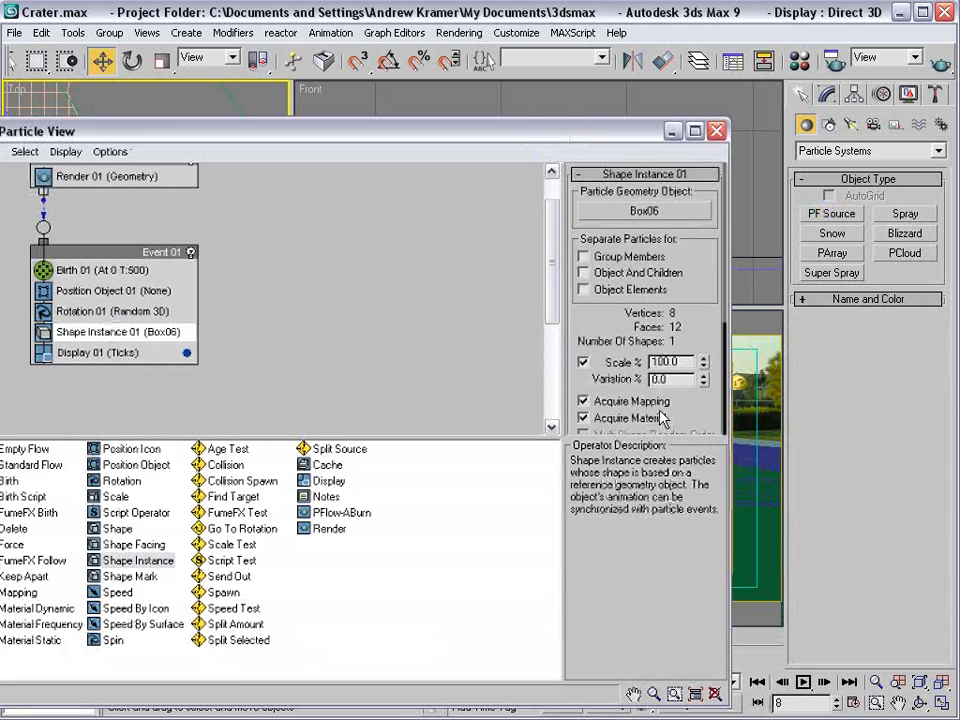
pyautogui.moveTo(706, 427); pyautogui.dragTo(690, 449)
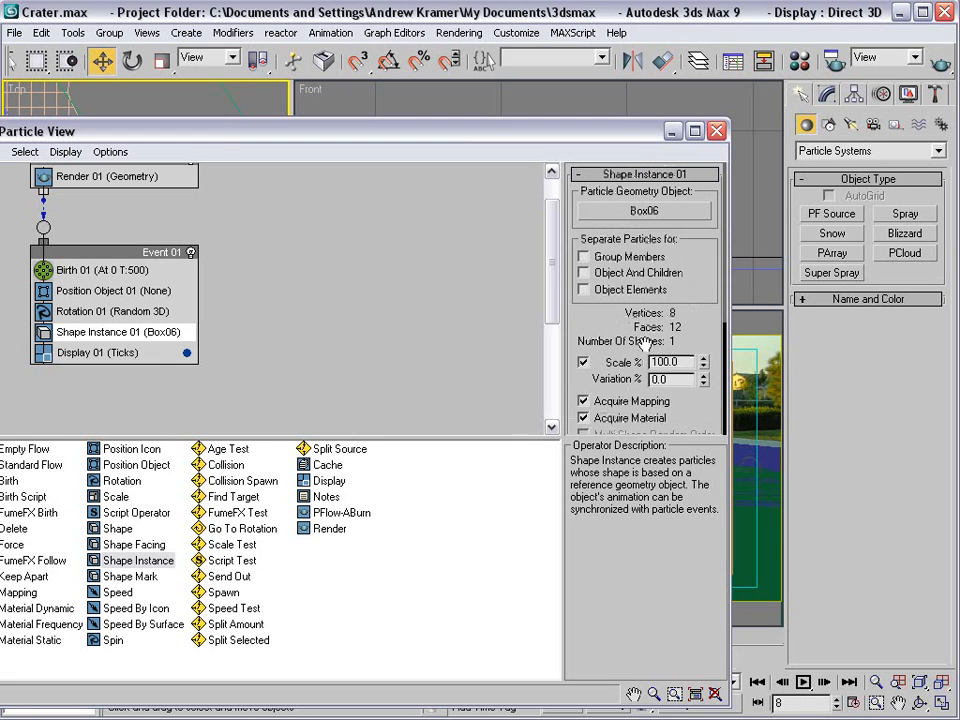
pyautogui.click(581, 366)
pyautogui.write('50')
pyautogui.press('Return')
pyautogui.moveTo(673, 379); pyautogui.dragTo(627, 378)
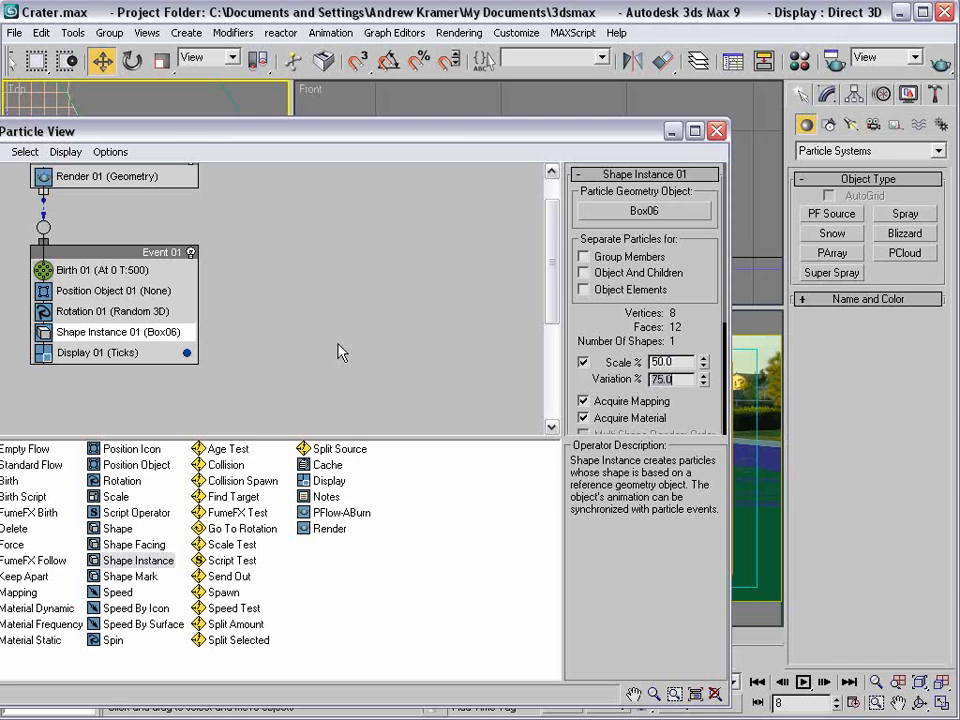
# Add the ring surface around the crater, Line03, as the emitter object of Event 01's Position Object operator.
pyautogui.moveTo(188, 139); pyautogui.dragTo(292, 360)
pyautogui.click(480, 428)
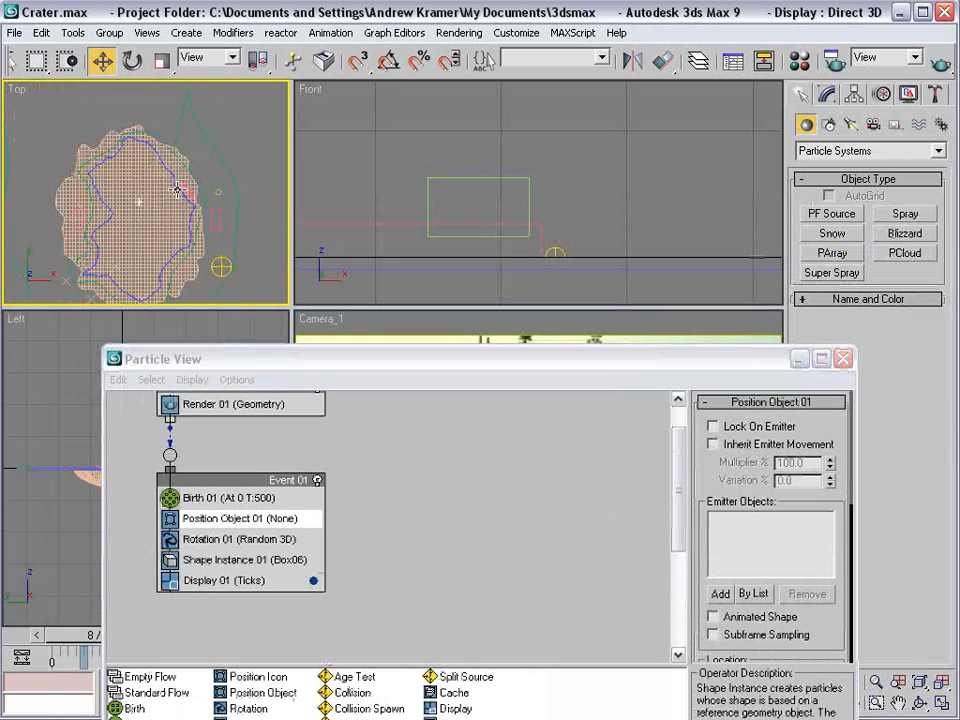
pyautogui.scroll(-3, 154, 212)
pyautogui.moveTo(150, 255); pyautogui.dragTo(152, 177, button='middle')
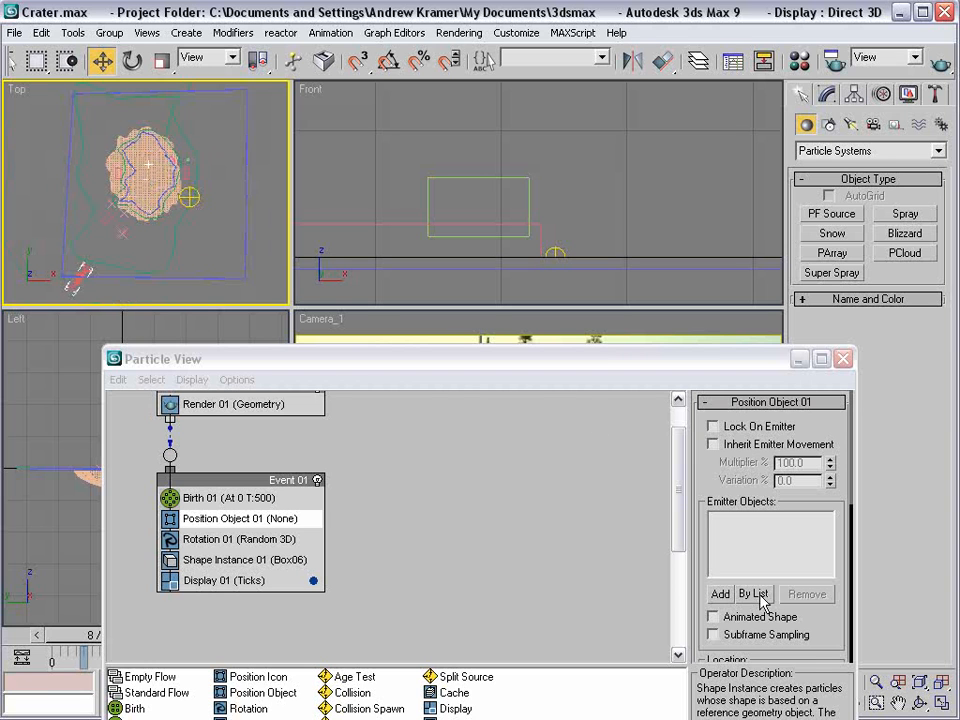
pyautogui.click(720, 594)
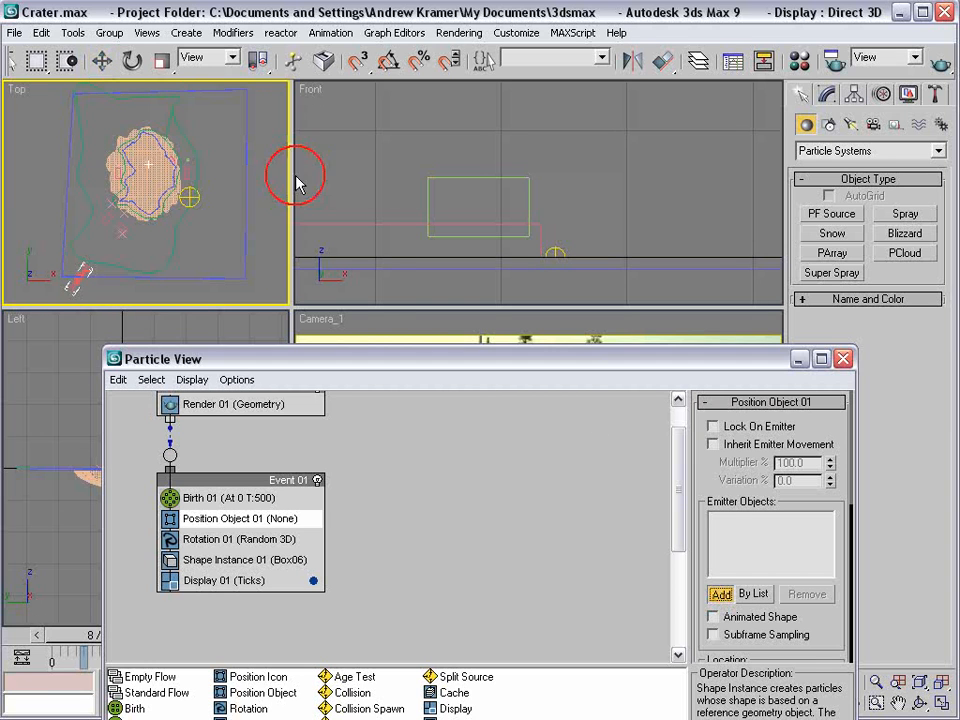
pyautogui.click(187, 146)
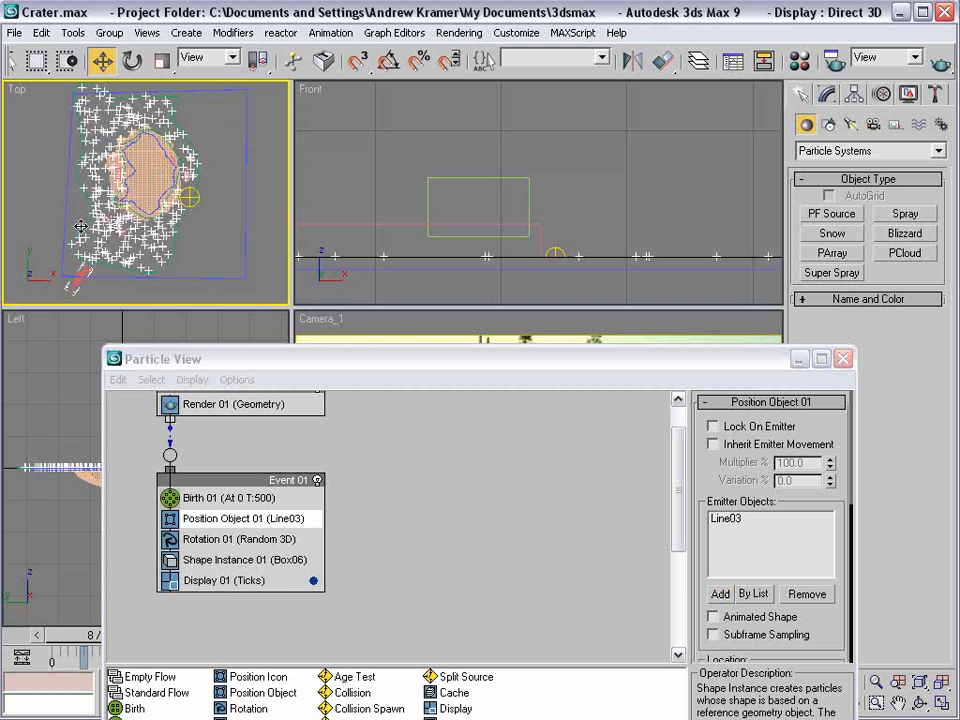
# Set the display type of Event 01's Display operator to Geometry.
pyautogui.moveTo(779, 358); pyautogui.dragTo(669, 613)
pyautogui.moveTo(396, 617); pyautogui.dragTo(408, 153)
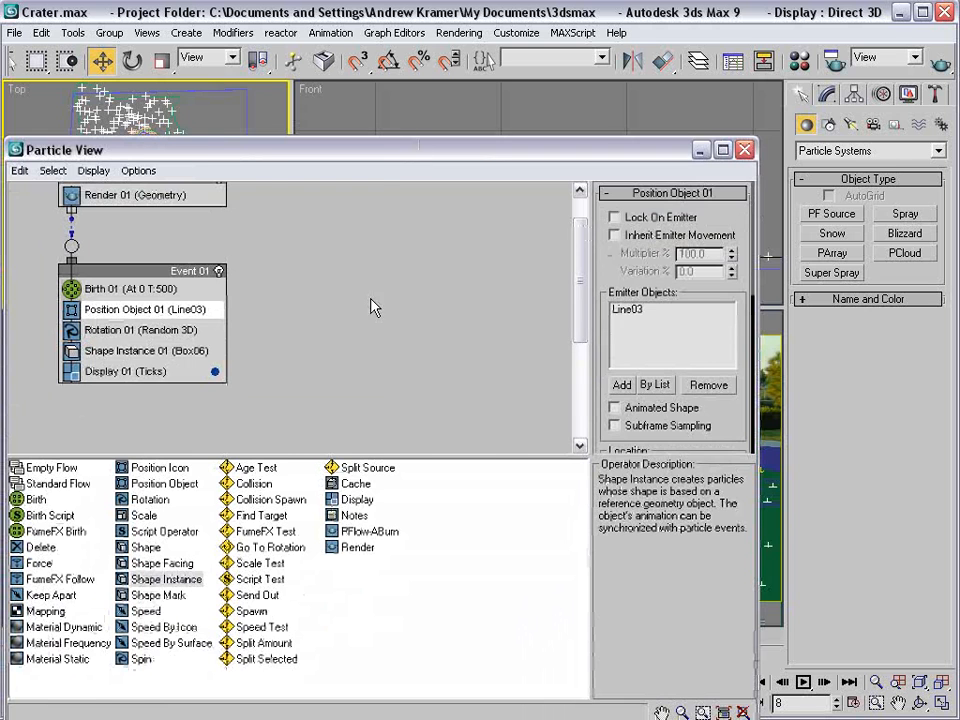
pyautogui.moveTo(300, 149); pyautogui.dragTo(441, 128)
pyautogui.click(245, 350)
pyautogui.click(862, 198)
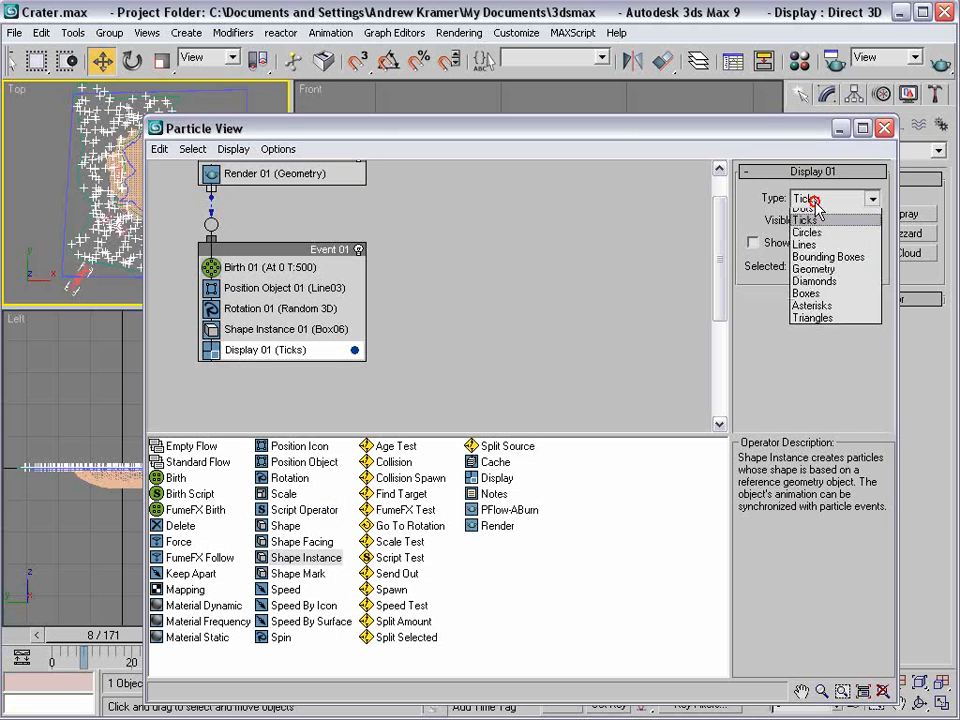
pyautogui.click(815, 288)
pyautogui.moveTo(379, 134); pyautogui.dragTo(390, 622)
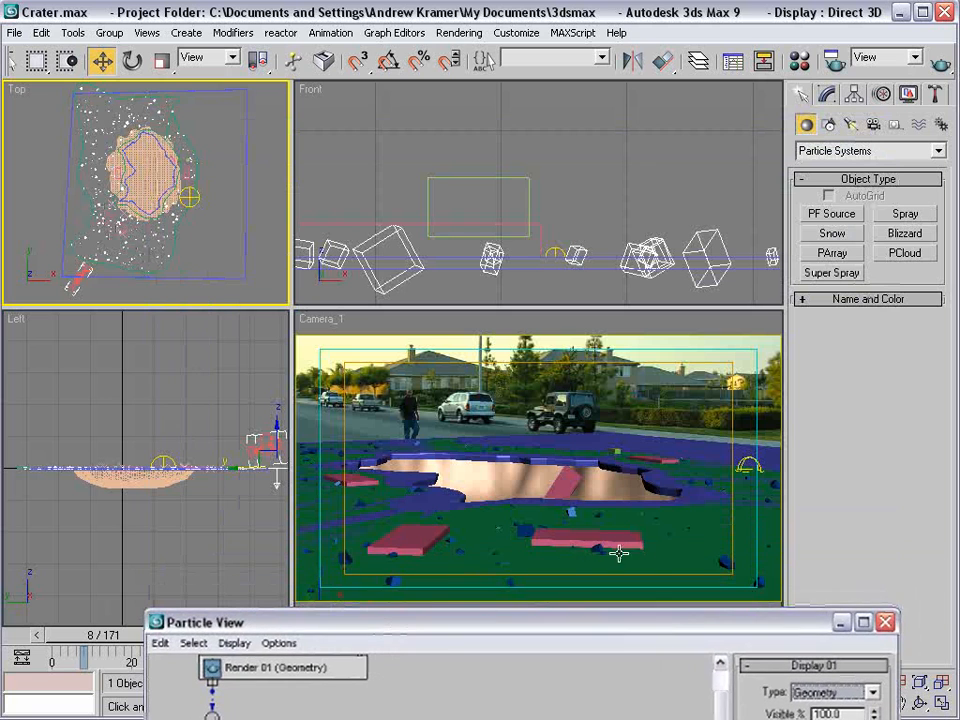
# Set the Rotation operator's orientation matrix to Random Horizontal so the debris boxes lie flat.
pyautogui.rightClick(417, 399)
pyautogui.hotkey('alt', 'w')
pyautogui.moveTo(350, 623); pyautogui.dragTo(306, 189)
pyautogui.click(261, 320)
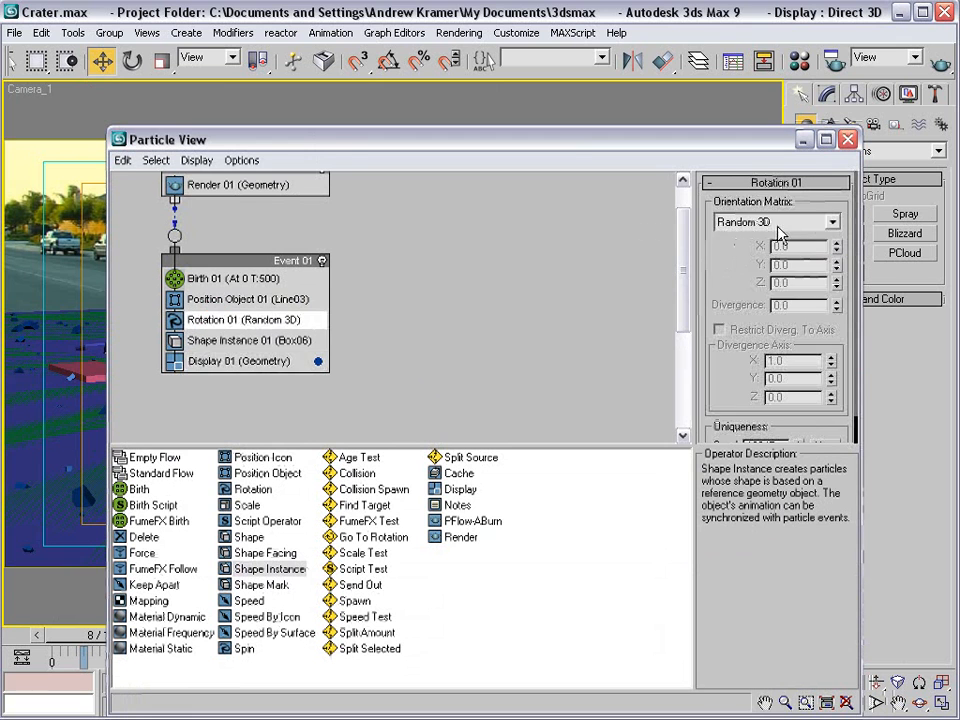
pyautogui.click(776, 221)
pyautogui.click(762, 250)
pyautogui.moveTo(541, 139); pyautogui.dragTo(386, 660)
pyautogui.hotkey('alt', 'w')
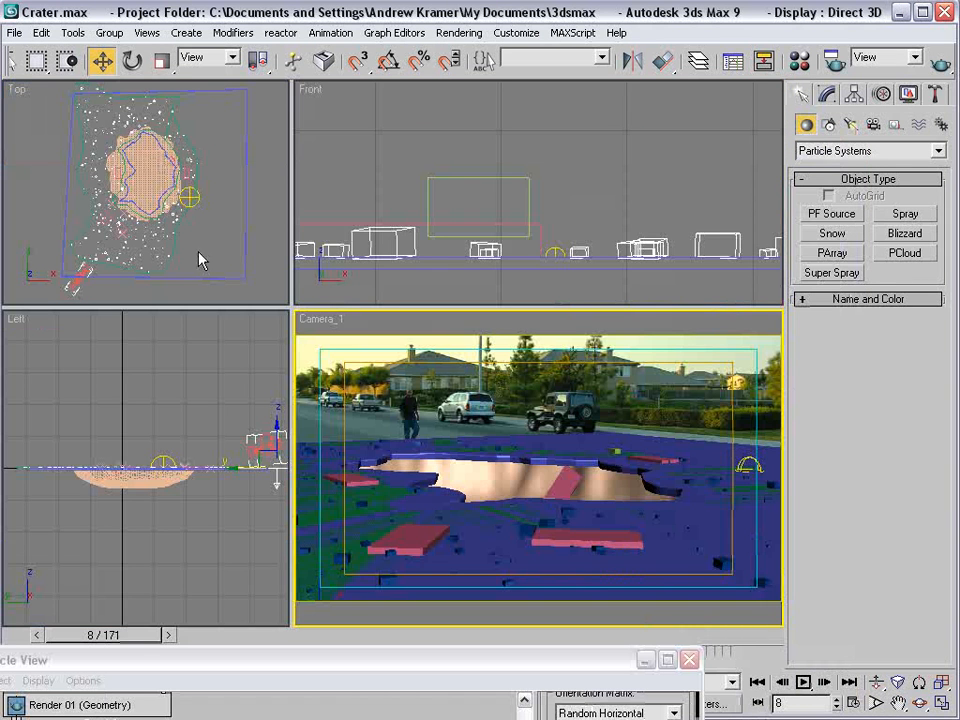
# Move the vertices on the right outer edge of the emitter ring Line03 outward, away from the crater.
pyautogui.click(176, 247)
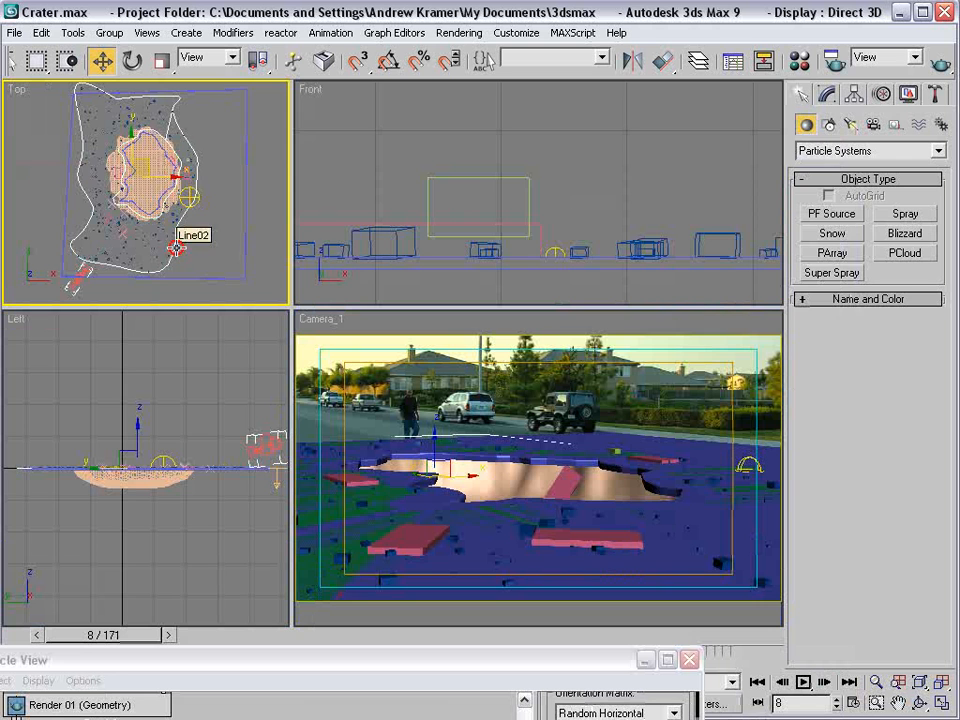
pyautogui.click(853, 94)
pyautogui.click(826, 94)
pyautogui.click(819, 357)
pyautogui.scroll(3, 205, 190)
pyautogui.scroll(-2, 171, 225)
pyautogui.moveTo(197, 160); pyautogui.dragTo(147, 265)
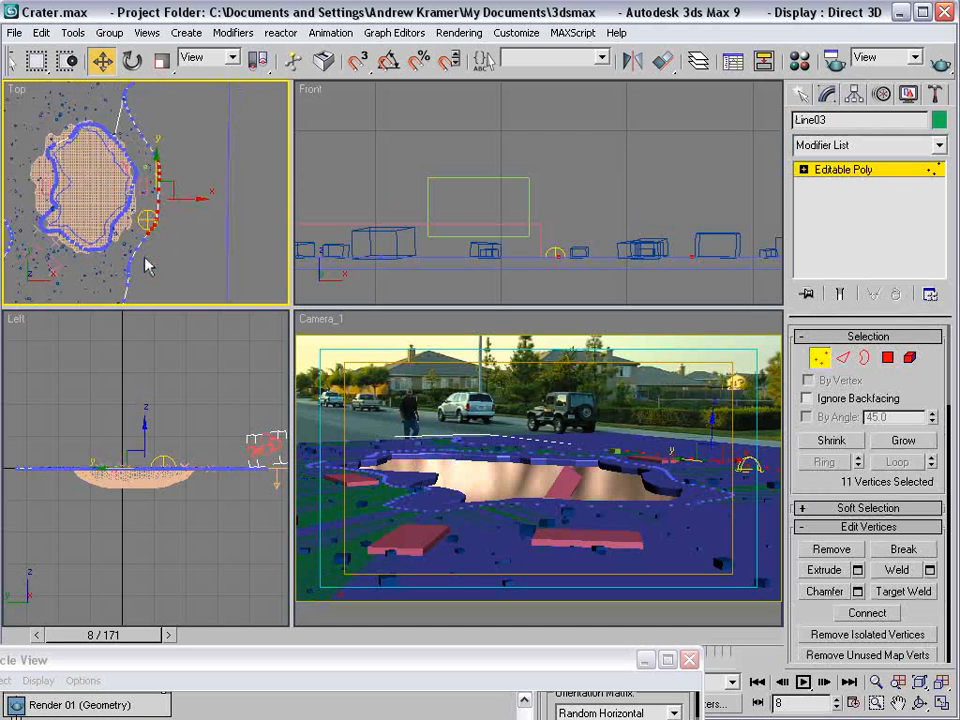
pyautogui.moveTo(188, 199)
pyautogui.mouseDown()
pyautogui.moveTo(242, 199)
pyautogui.moveTo(182, 201)
pyautogui.moveTo(211, 201)
pyautogui.mouseUp()
# Adjust the emitter ring's outer vertices below the widened area and at its upper right corner, leaving vertex editing when finished.
pyautogui.moveTo(179, 285); pyautogui.dragTo(199, 253, button='middle')
pyautogui.moveTo(198, 251); pyautogui.dragTo(152, 210)
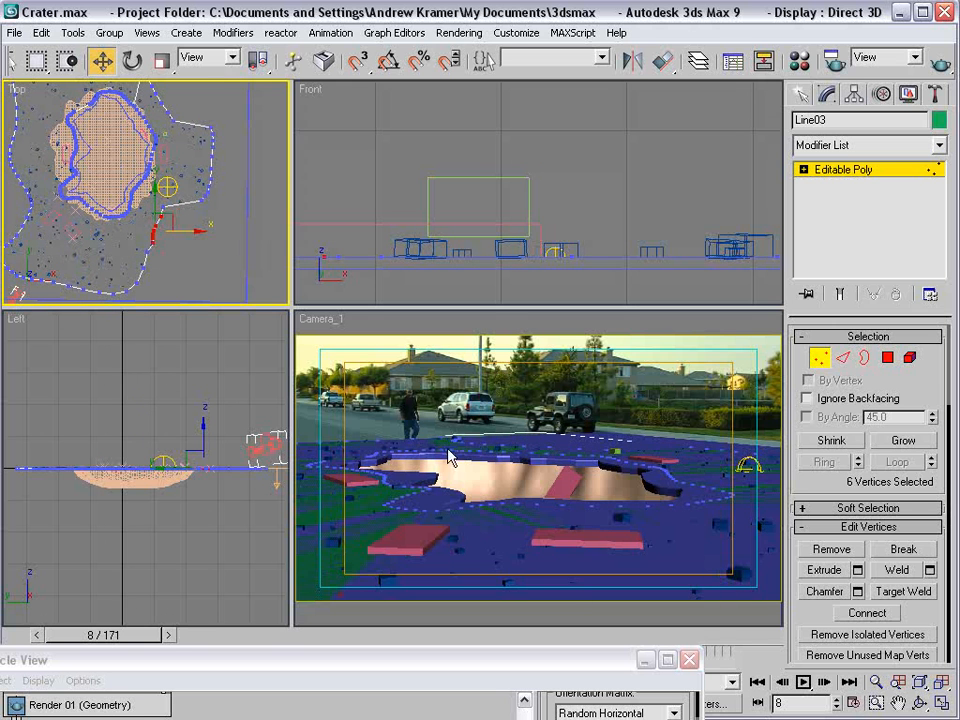
pyautogui.scroll(-2, 176, 250)
pyautogui.moveTo(162, 123)
pyautogui.mouseDown()
pyautogui.moveTo(139, 152)
pyautogui.moveTo(174, 142)
pyautogui.moveTo(166, 142)
pyautogui.mouseUp()
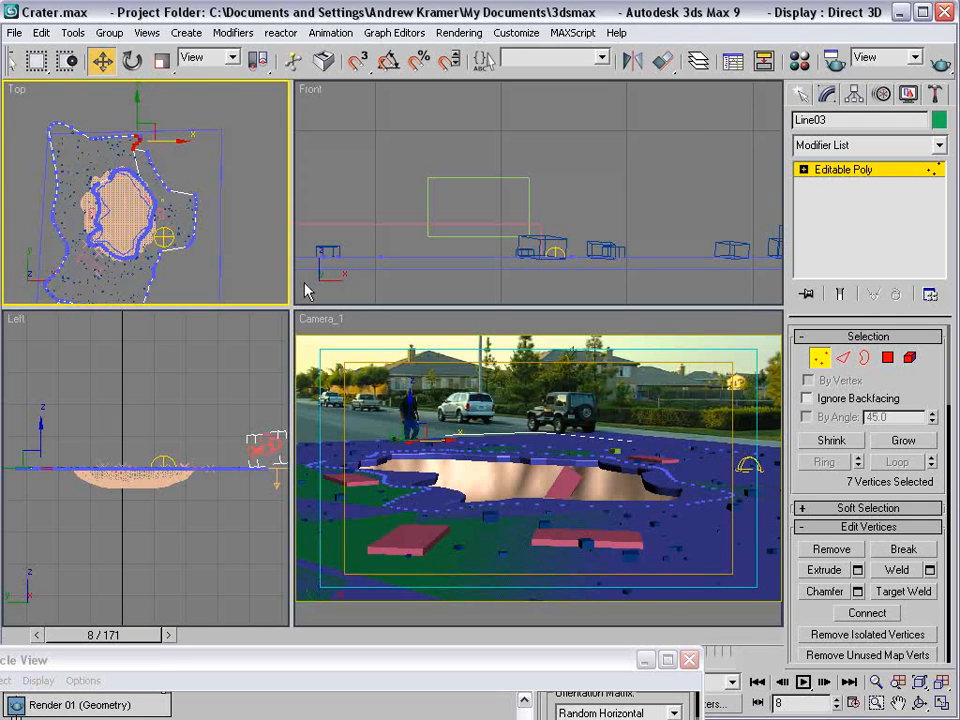
pyautogui.click(818, 360)
pyautogui.click(489, 394)
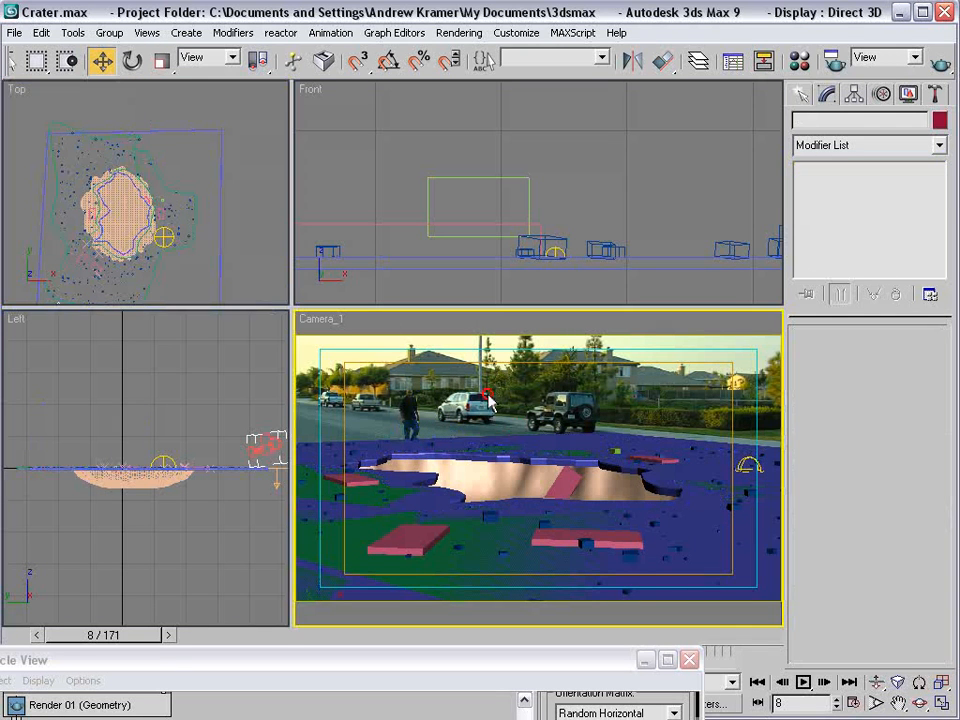
# Hide the emitter ring Line03.
pyautogui.moveTo(178, 260); pyautogui.dragTo(209, 170, button='middle')
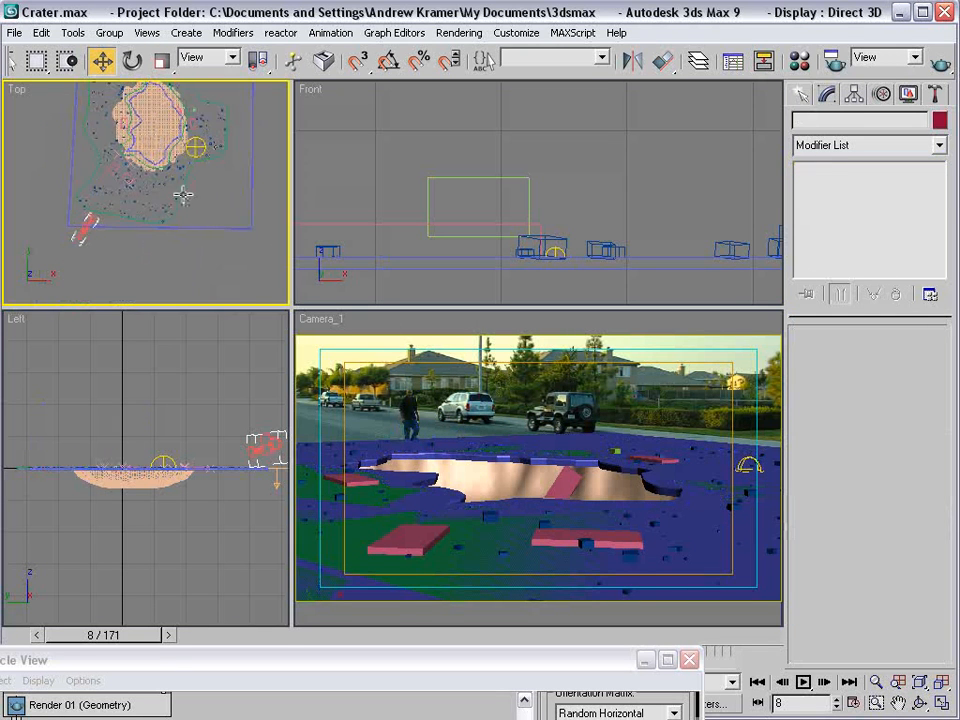
pyautogui.click(185, 197)
pyautogui.rightClick(176, 218)
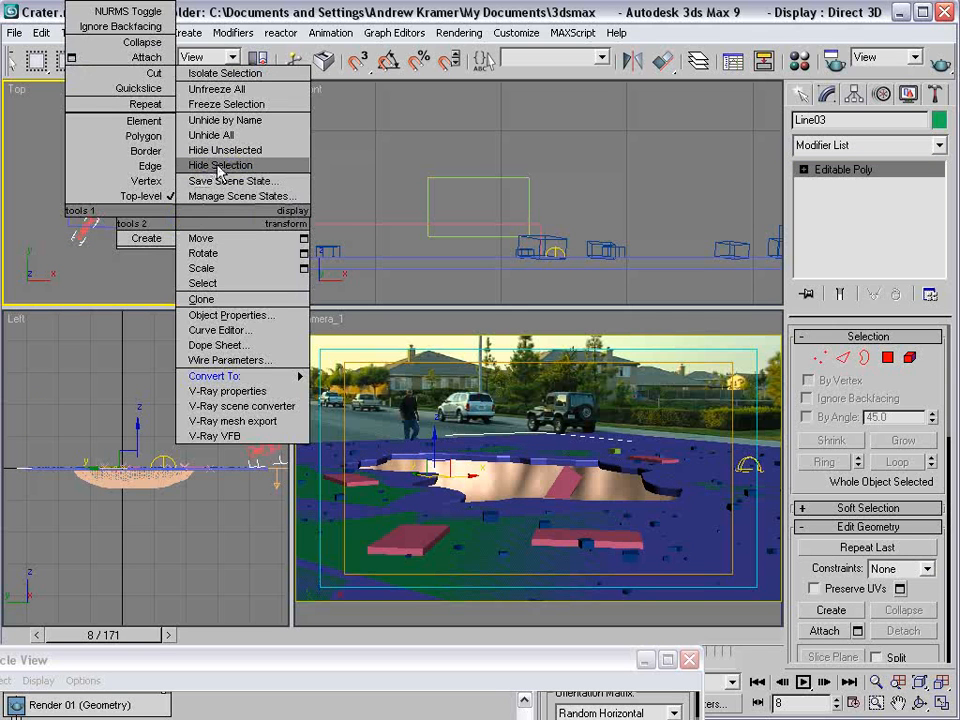
pyautogui.click(265, 166)
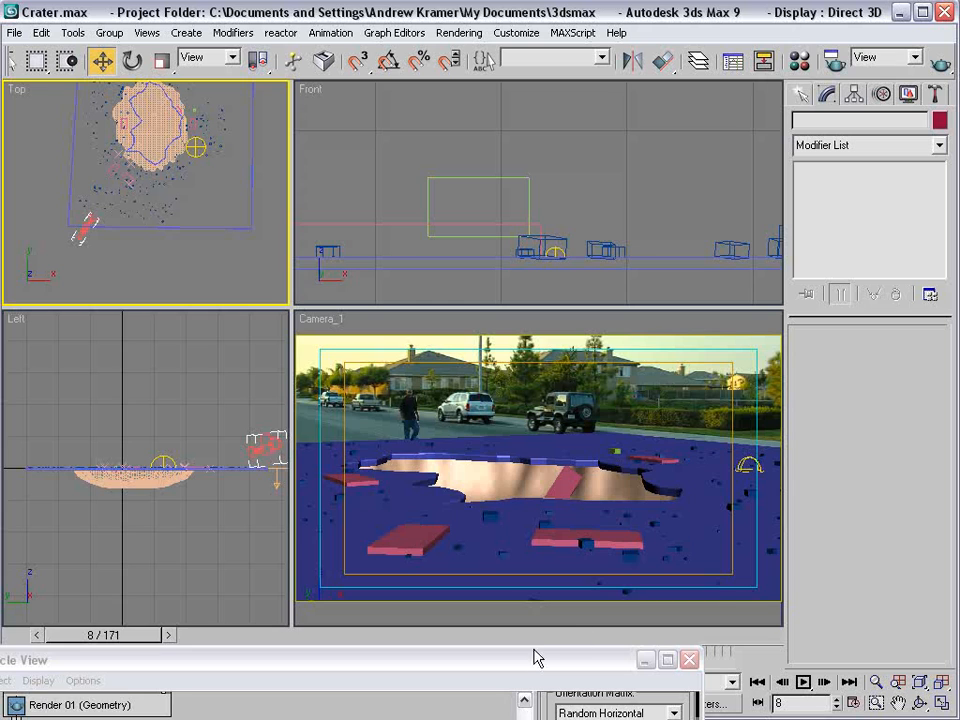
# Raise the particle amount of Event 01's Birth operator to 1841 and close Particle View.
pyautogui.moveTo(531, 662); pyautogui.dragTo(547, 196)
pyautogui.moveTo(385, 207); pyautogui.dragTo(394, 356)
pyautogui.click(233, 487)
pyautogui.write('120')
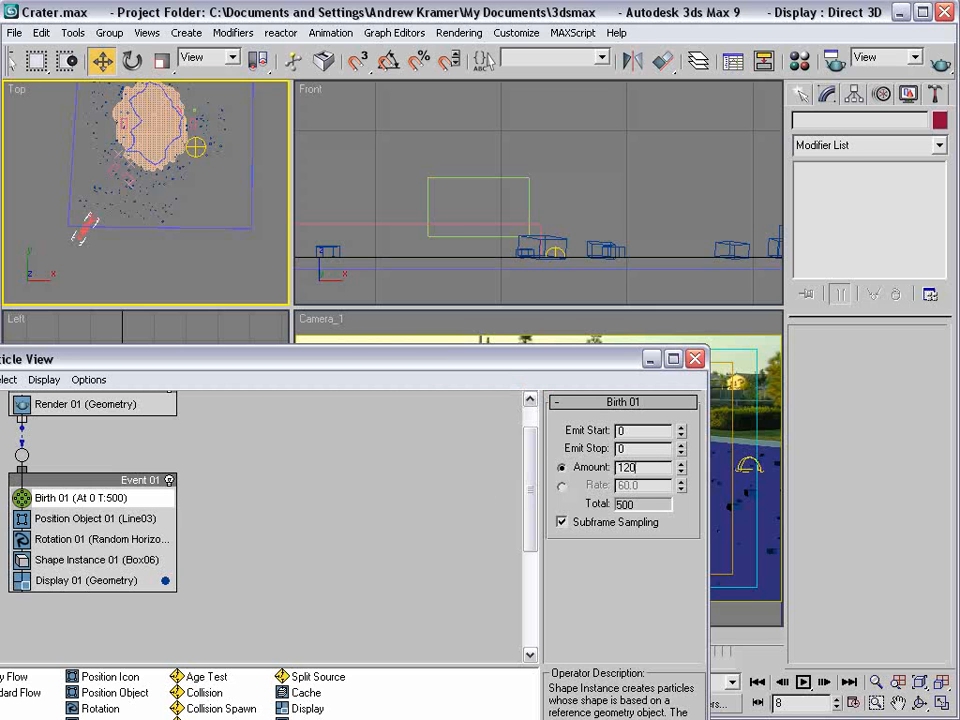
pyautogui.write('0')
pyautogui.press('Return')
pyautogui.moveTo(507, 677); pyautogui.dragTo(456, 527)
pyautogui.moveTo(631, 632); pyautogui.dragTo(416, 194)
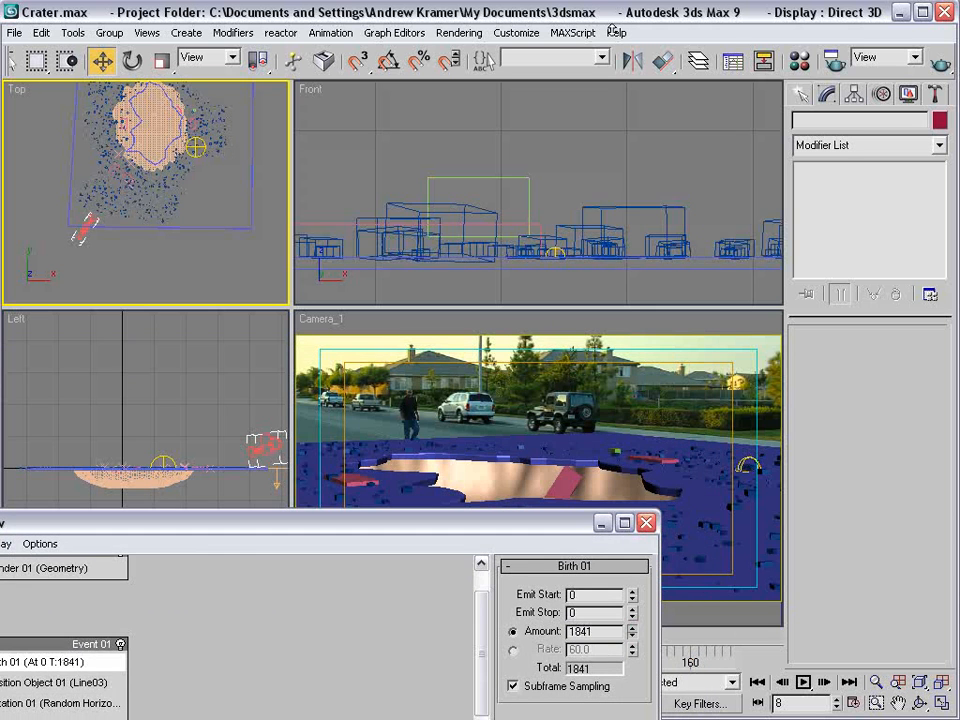
pyautogui.click(646, 522)
# Move the animation to frame 0 while checking the debris in the enlarged camera view.
pyautogui.click(659, 387)
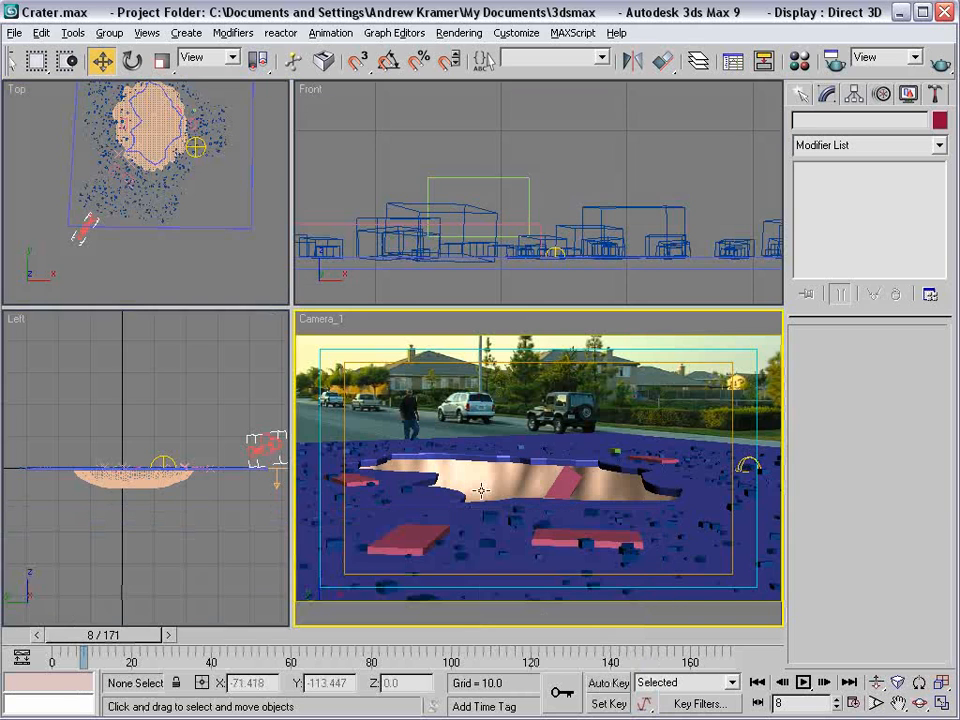
pyautogui.hotkey('alt', 'w')
pyautogui.moveTo(103, 638); pyautogui.dragTo(60, 632)
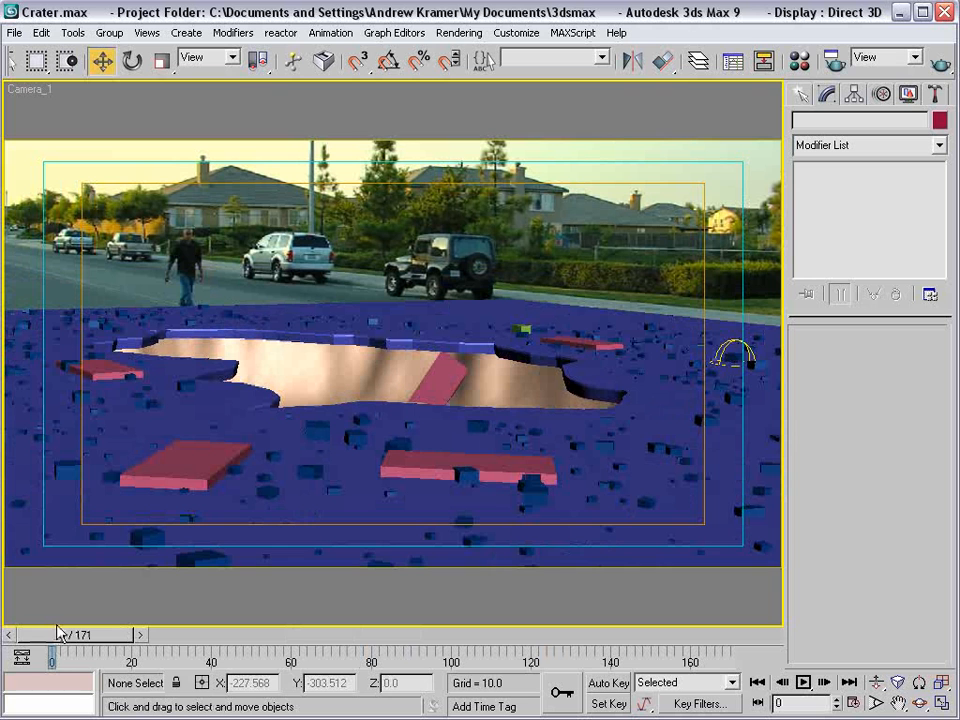
pyautogui.rightClick(189, 171)
pyautogui.rightClick(286, 210)
pyautogui.hotkey('alt', 'w')
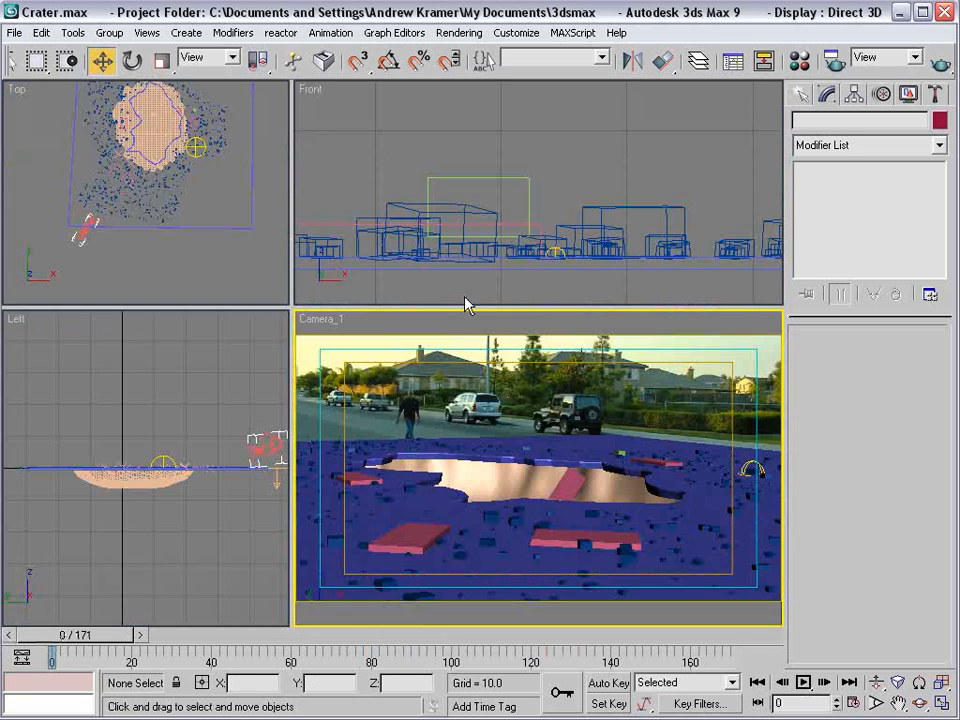
# Convert the ground surface with the crater hole, Line02, to an Editable Poly.
pyautogui.click(572, 438)
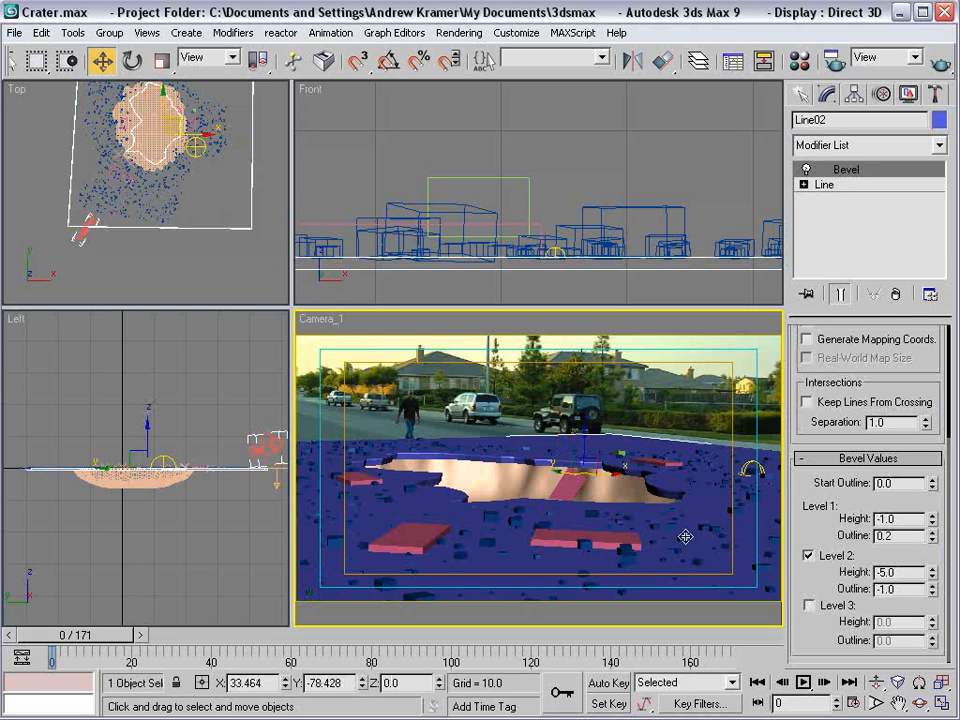
pyautogui.rightClick(572, 438)
pyautogui.moveTo(590, 598)
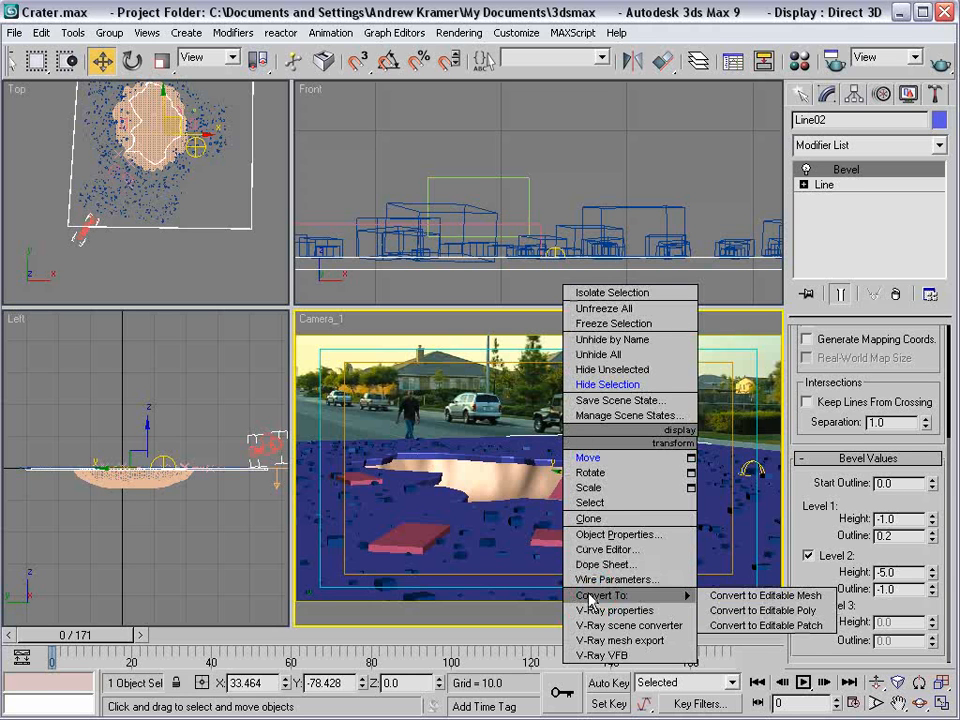
pyautogui.click(765, 610)
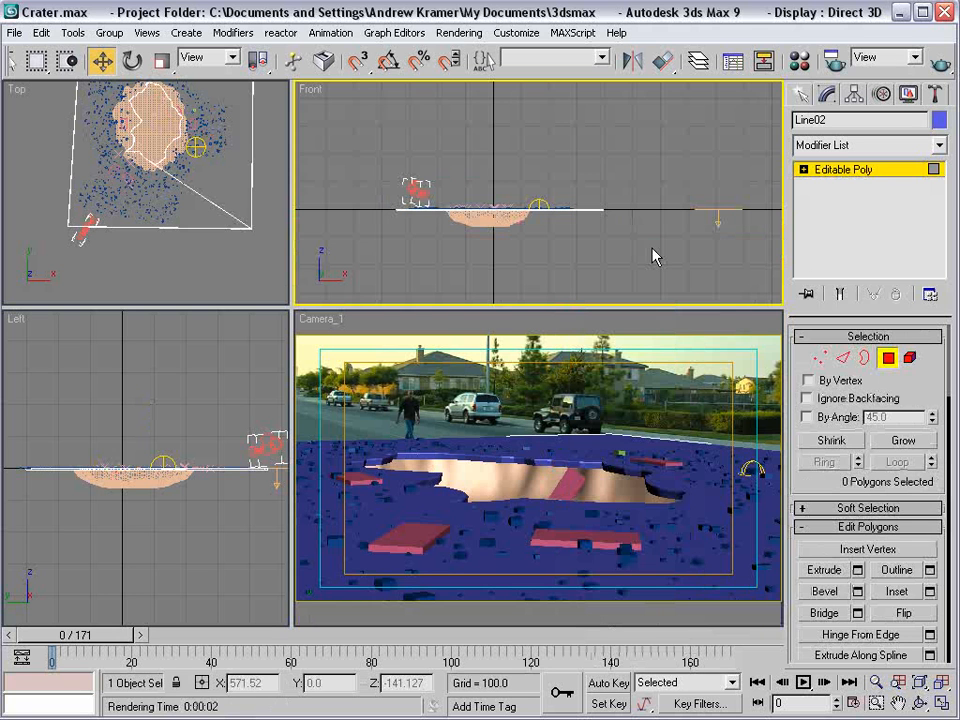
# Select all polygons of the ground surface Line02 and assign them a common material ID.
pyautogui.moveTo(367, 175); pyautogui.dragTo(647, 239)
pyautogui.moveTo(211, 149); pyautogui.dragTo(195, 209, button='middle')
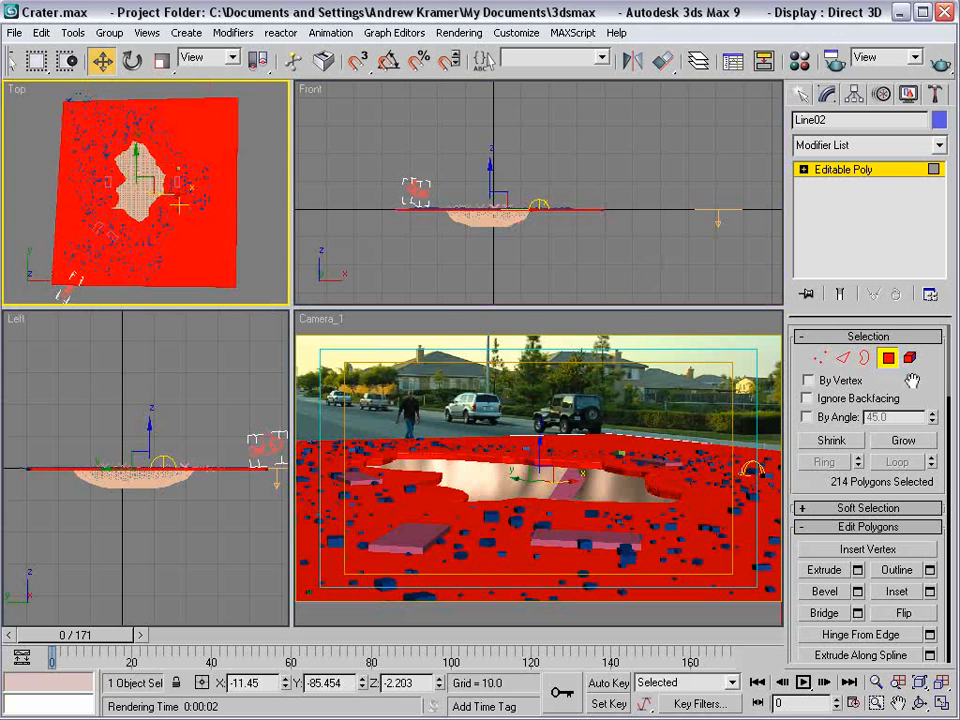
pyautogui.scroll(-10, 915, 400)
pyautogui.scroll(-10, 905, 548)
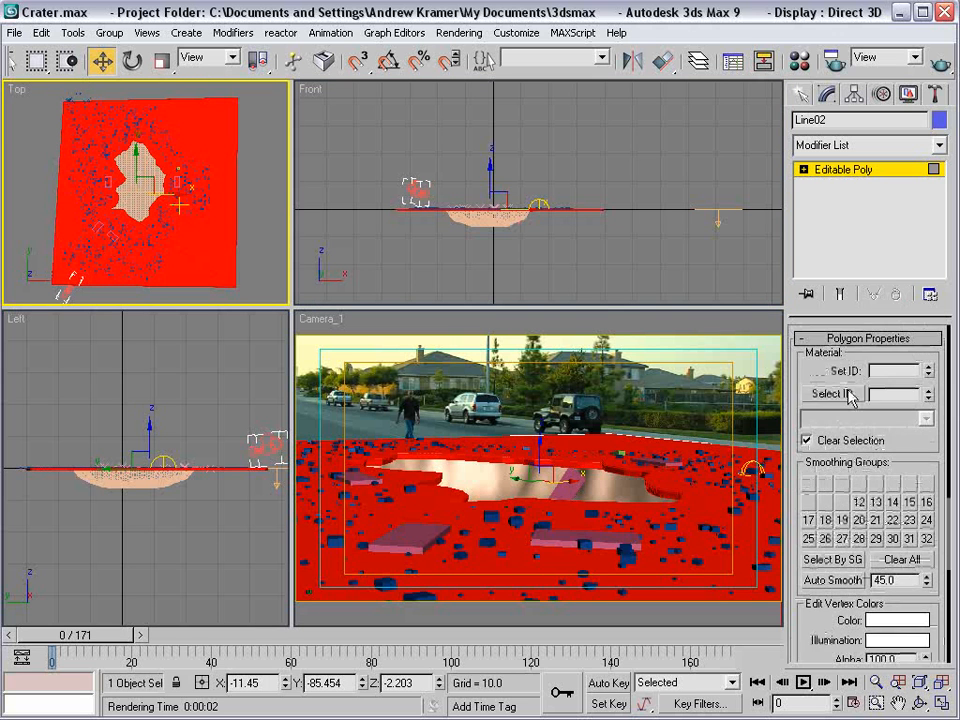
pyautogui.press('Return')
# Give the ground's top polygon material ID 1, leave polygon editing and deselect the ground.
pyautogui.click(575, 438)
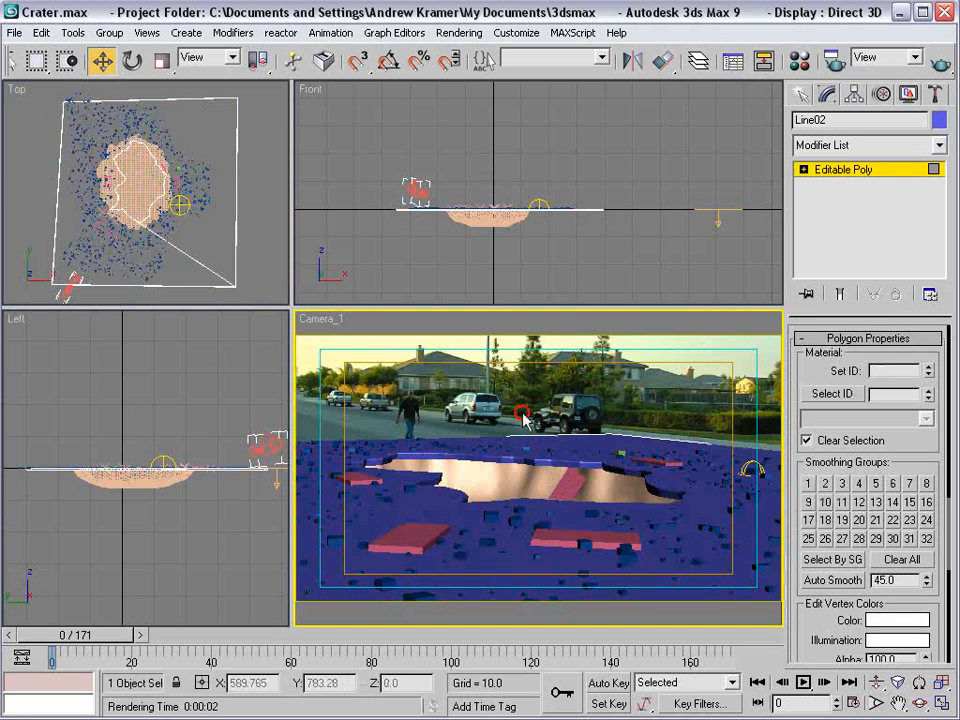
pyautogui.moveTo(909, 371); pyautogui.dragTo(671, 354)
pyautogui.write('1')
pyautogui.click(668, 384)
pyautogui.scroll(5, 915, 362)
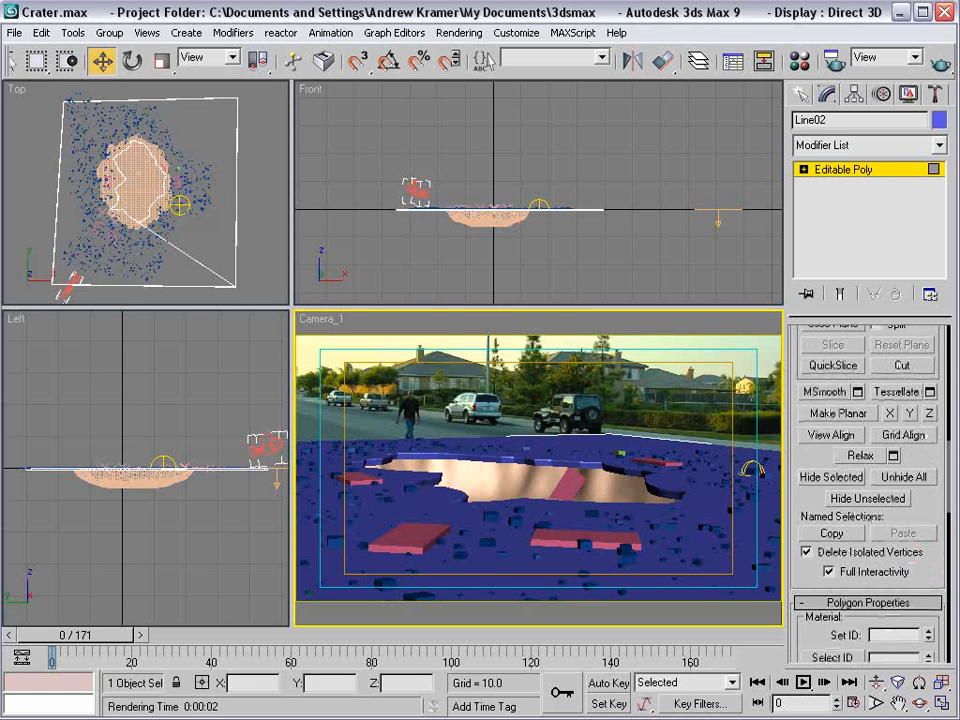
pyautogui.moveTo(953, 495); pyautogui.dragTo(951, 393)
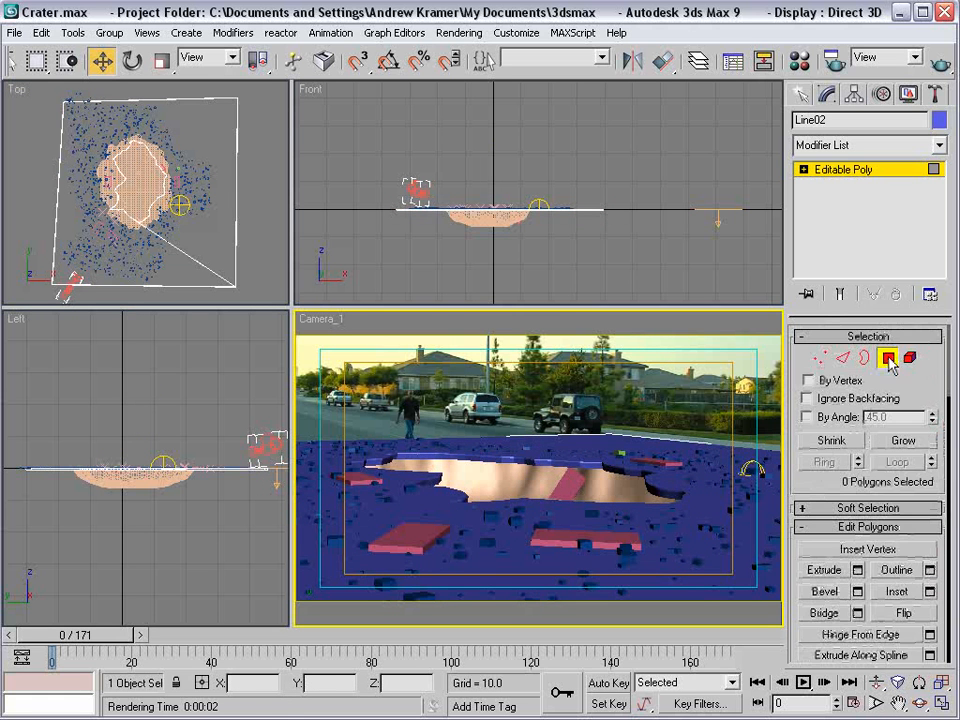
pyautogui.click(889, 359)
pyautogui.click(521, 388)
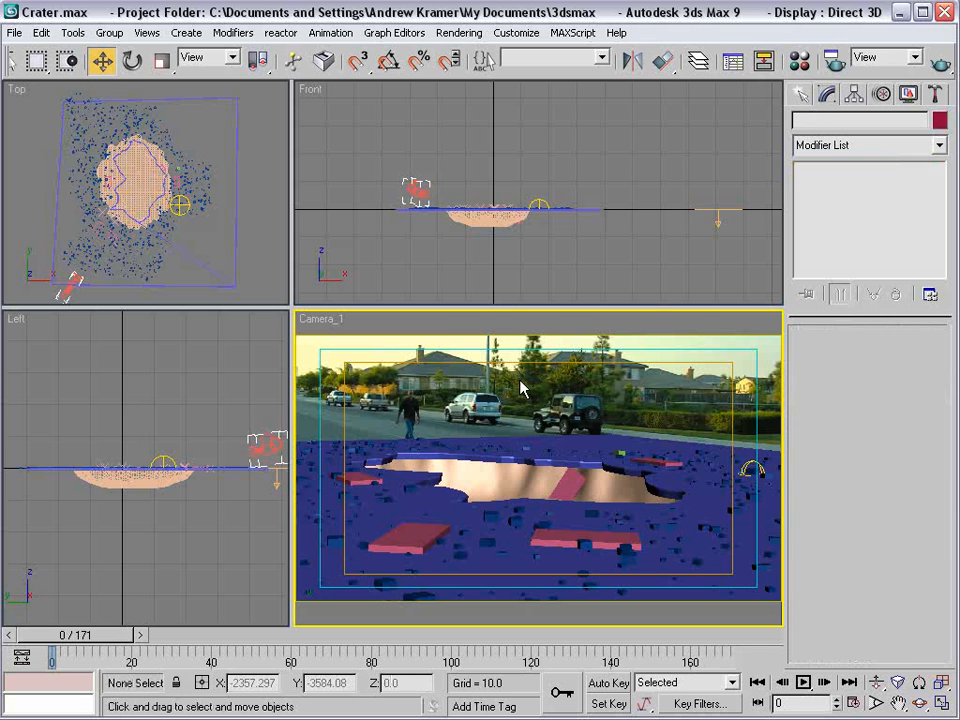
# Change the second sample material, 02 - Default, to the Multi/Sub-Object type, discarding the old material.
pyautogui.click(454, 33)
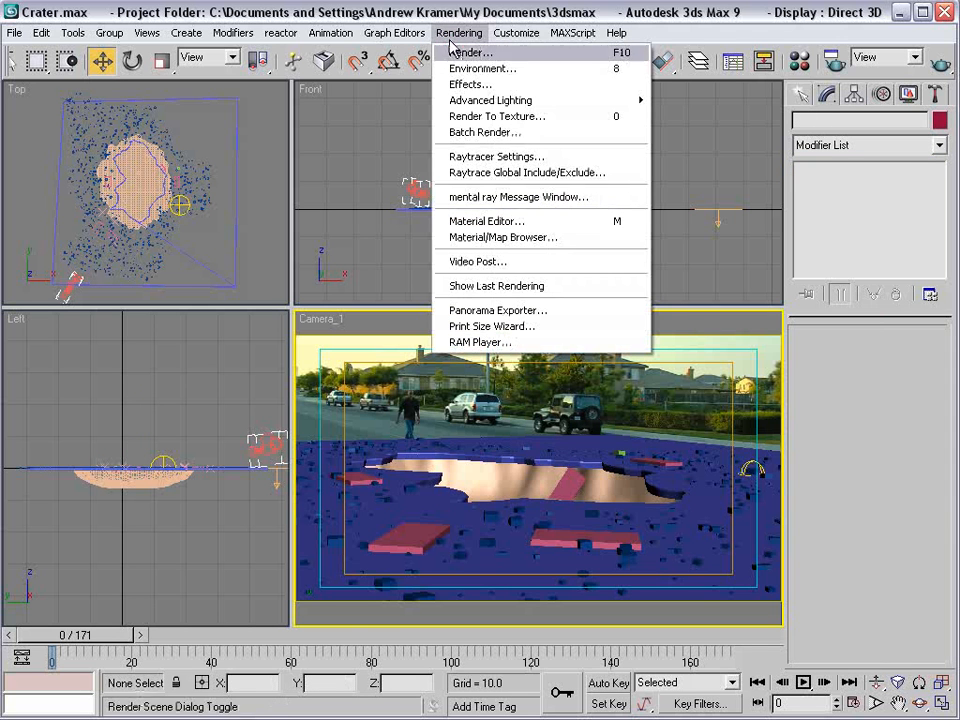
pyautogui.click(467, 220)
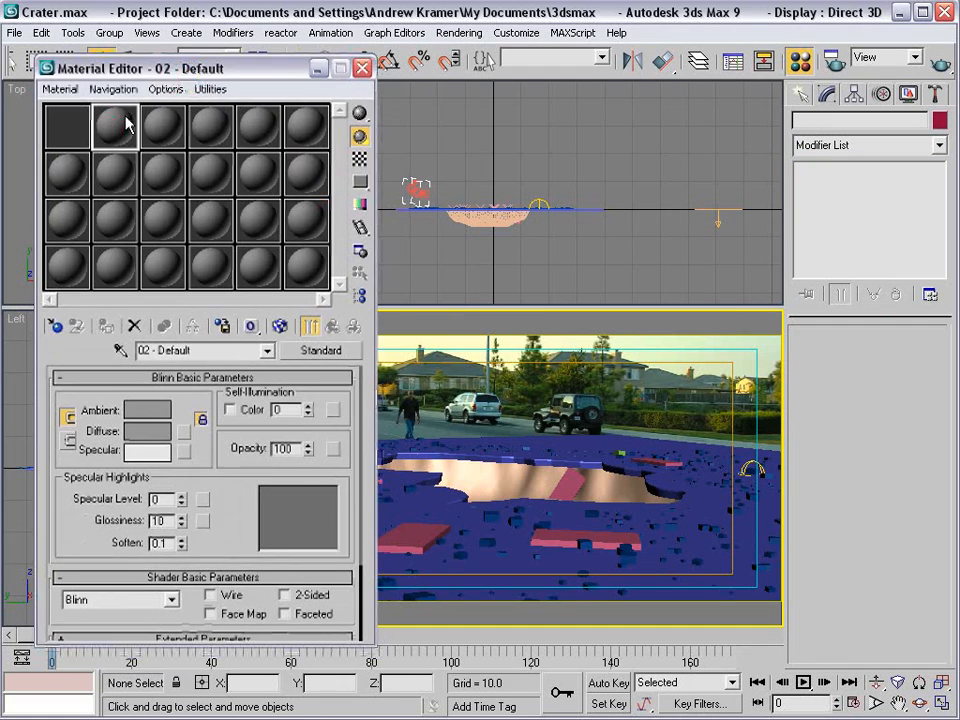
pyautogui.click(322, 351)
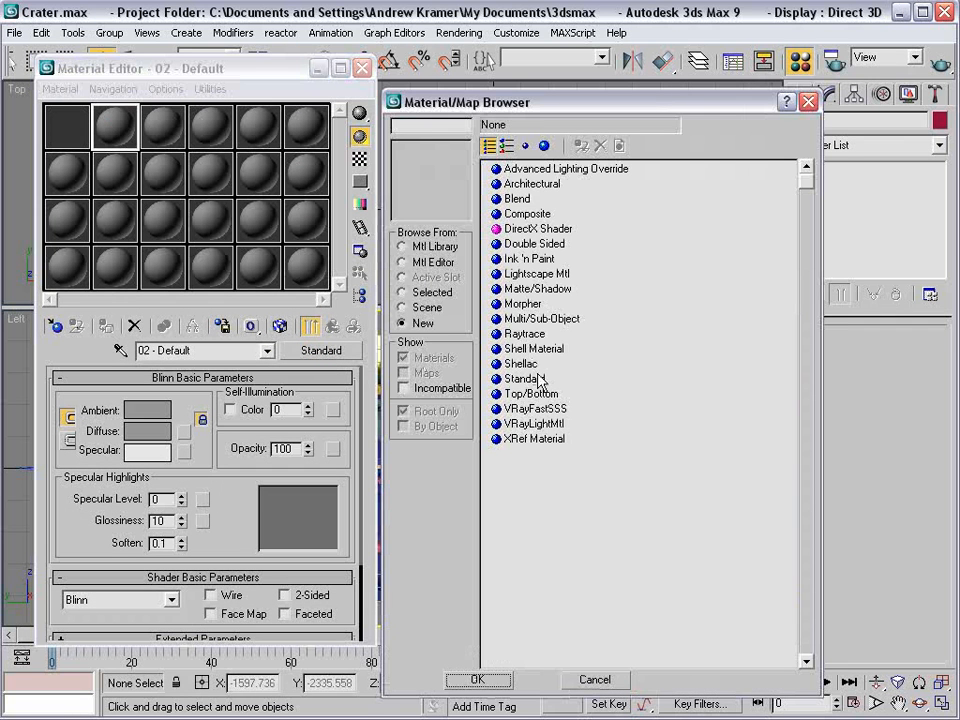
pyautogui.click(558, 318)
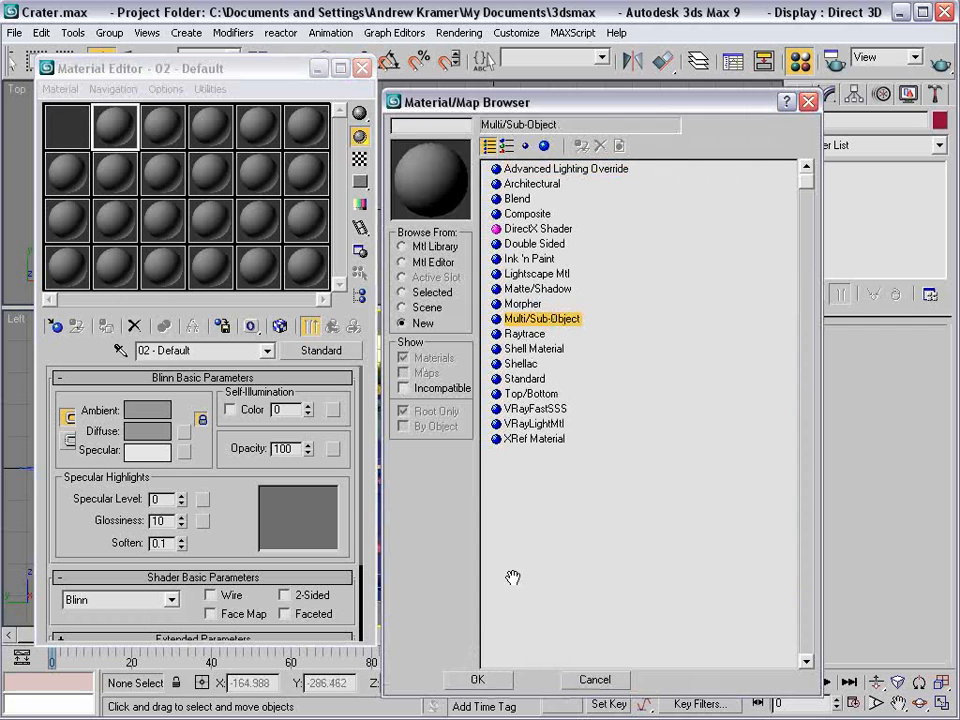
pyautogui.click(477, 679)
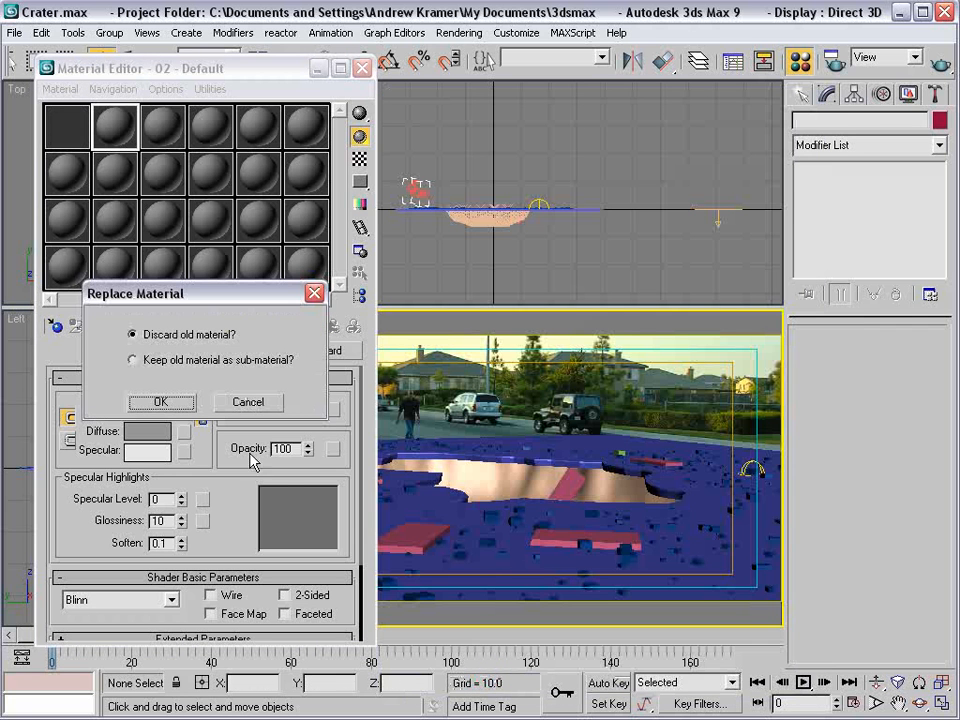
pyautogui.click(155, 401)
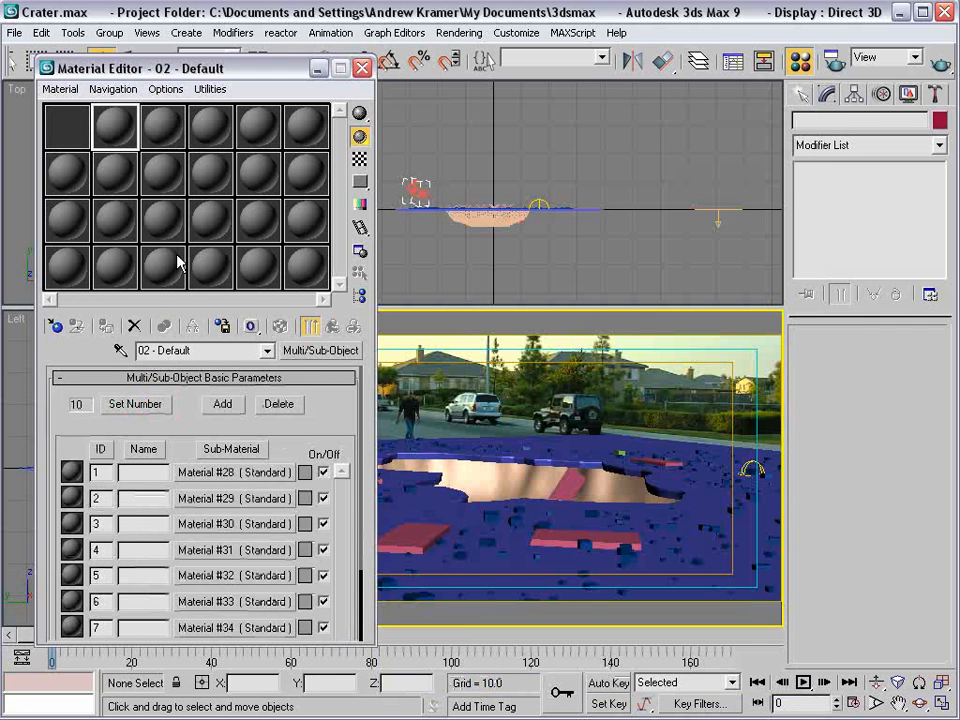
# Give the sample material 03 - Default a bright red ambient and diffuse color.
pyautogui.click(165, 128)
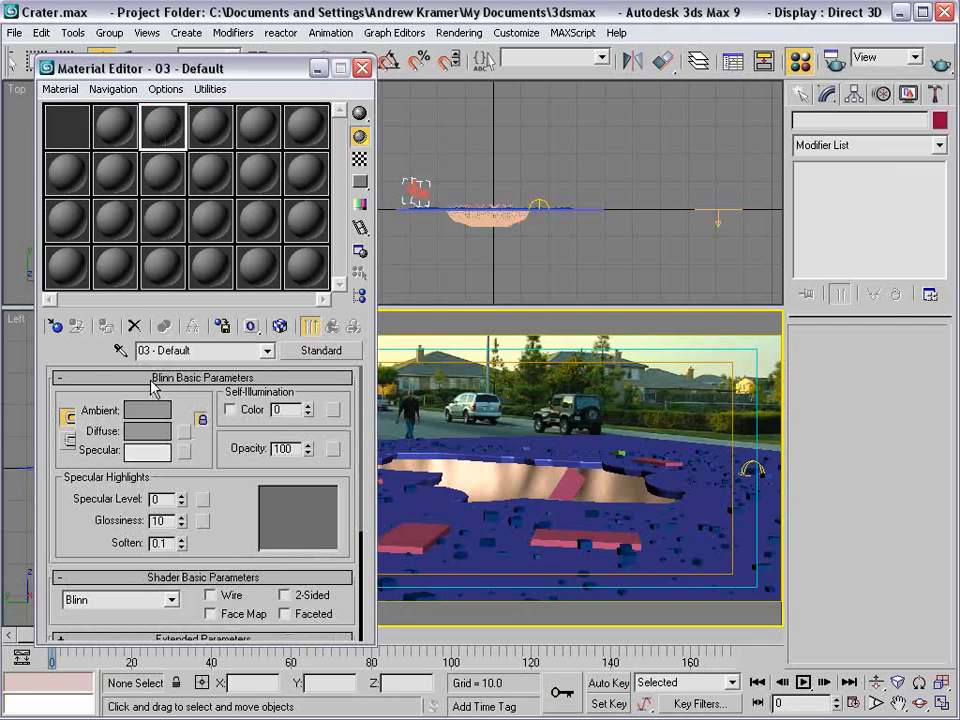
pyautogui.click(148, 410)
pyautogui.moveTo(418, 189); pyautogui.dragTo(517, 147)
pyautogui.moveTo(549, 204); pyautogui.dragTo(549, 140)
pyautogui.click(426, 280)
# Give the sample material 04 - Default a bright green ambient and diffuse color.
pyautogui.click(205, 125)
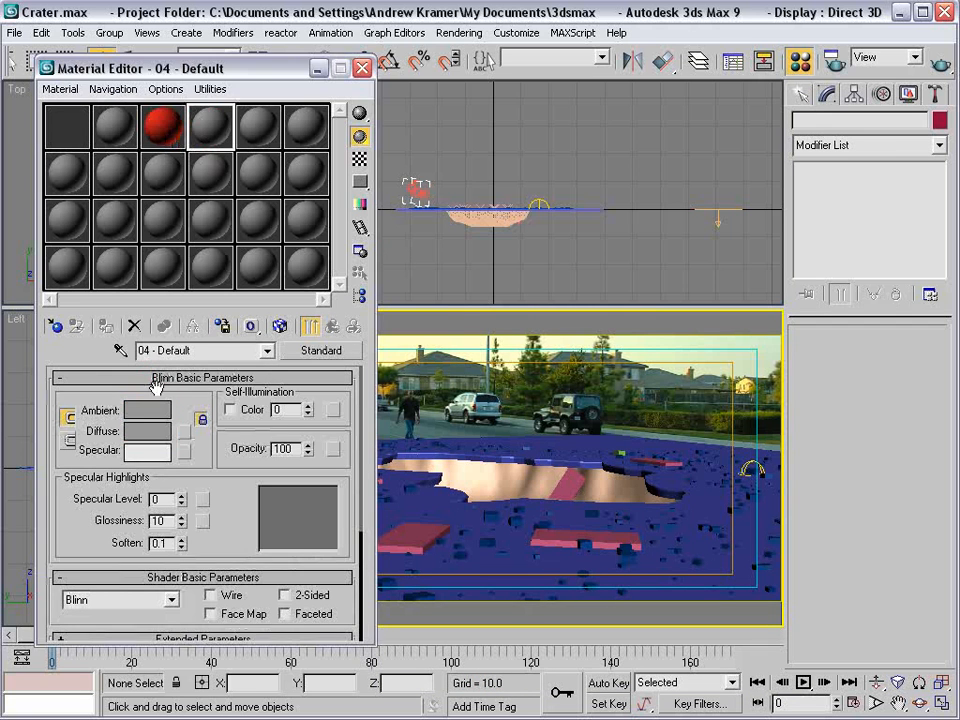
pyautogui.click(160, 410)
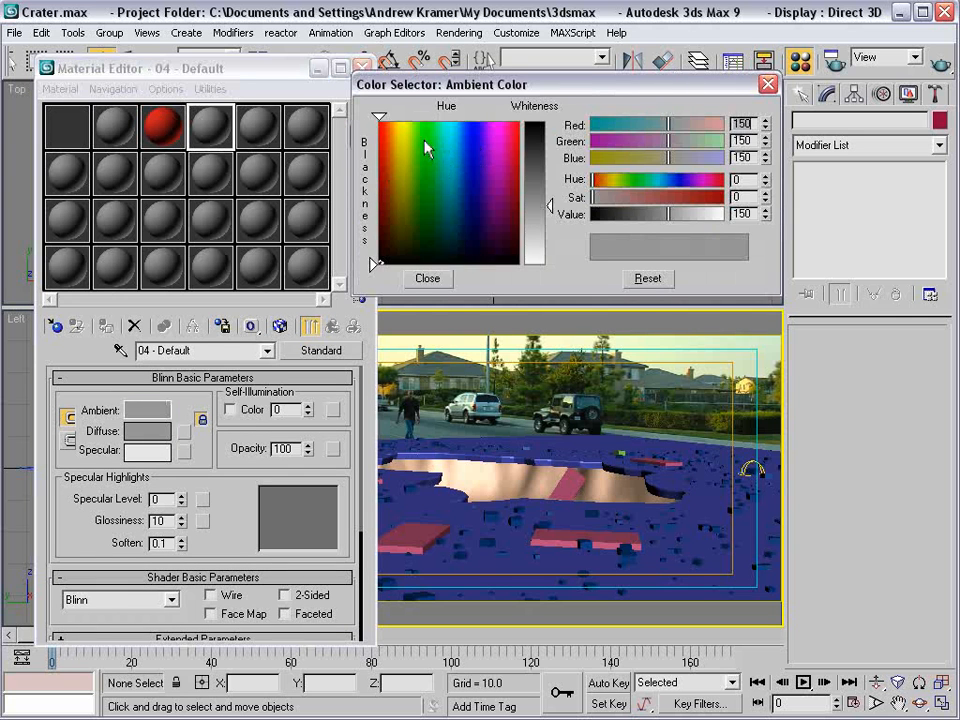
pyautogui.click(422, 141)
pyautogui.moveTo(549, 206); pyautogui.dragTo(549, 156)
pyautogui.click(418, 281)
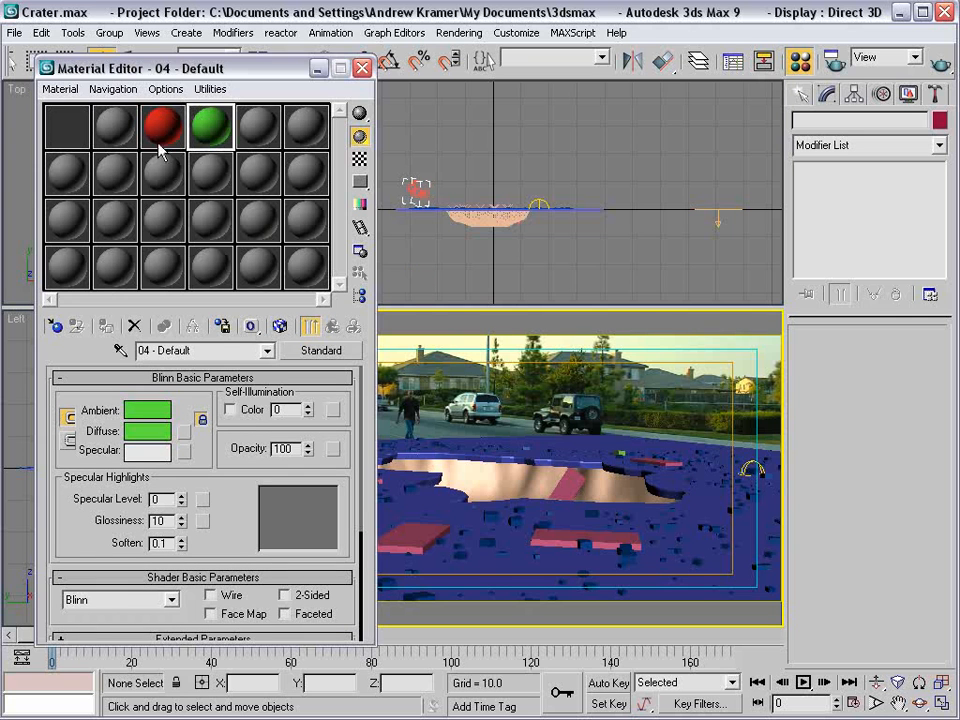
# Rename the Multi/Sub-Object material to ROAD and keep its parameters open.
pyautogui.click(108, 128)
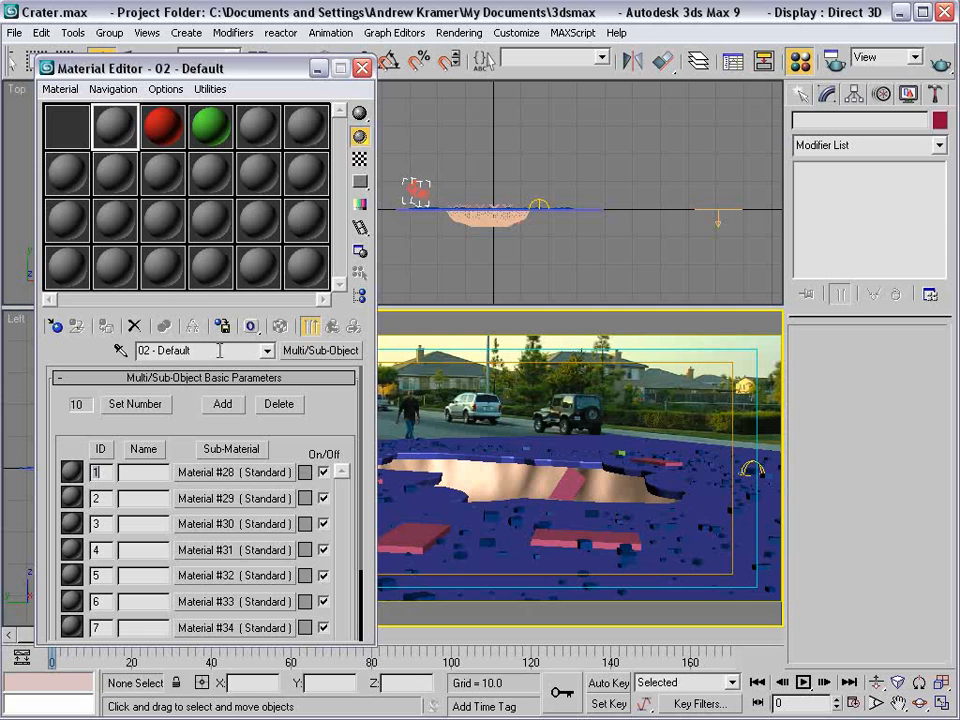
pyautogui.write('ROAD')
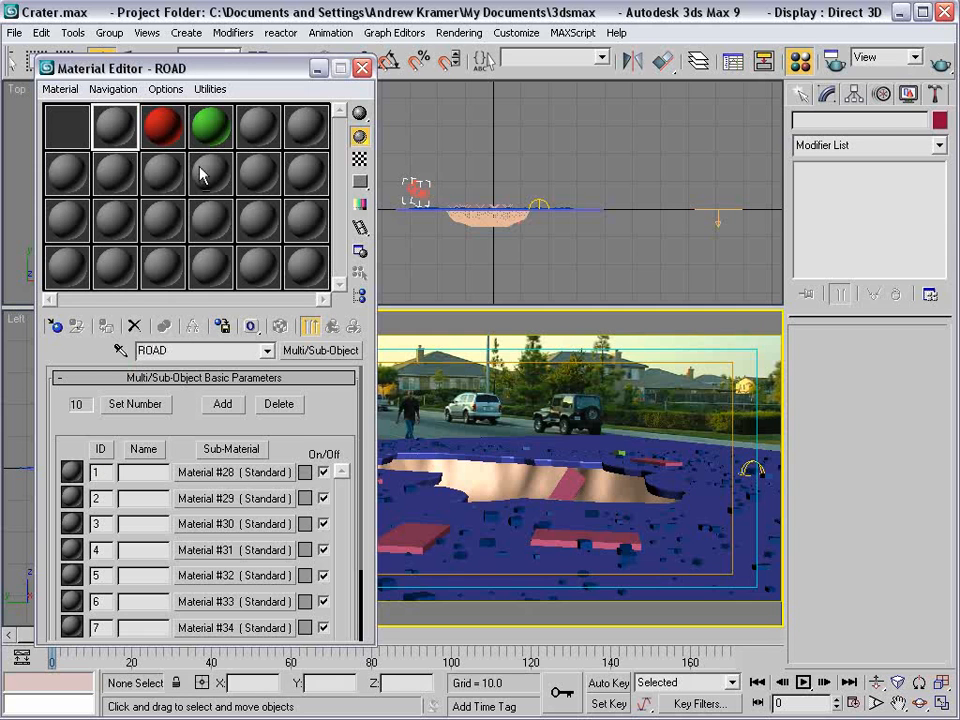
pyautogui.click(165, 125)
pyautogui.click(118, 128)
# Instance the red material into sub-material ID 1 and the green into ID 2, and assign ROAD to the ground surface.
pyautogui.moveTo(160, 130); pyautogui.dragTo(197, 474)
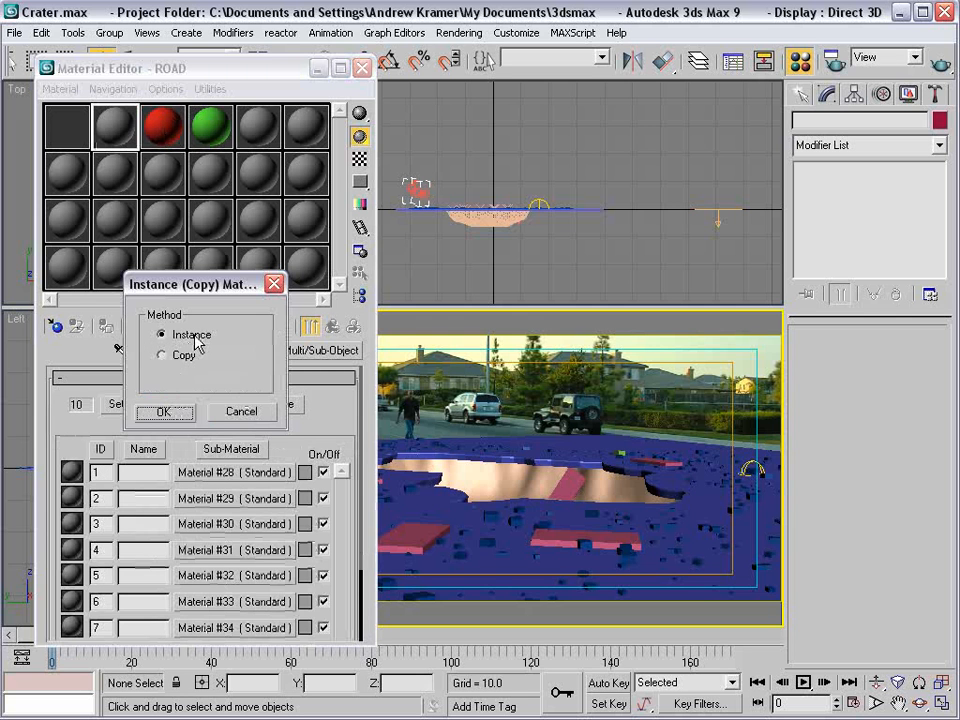
pyautogui.click(166, 413)
pyautogui.moveTo(210, 140); pyautogui.dragTo(232, 500)
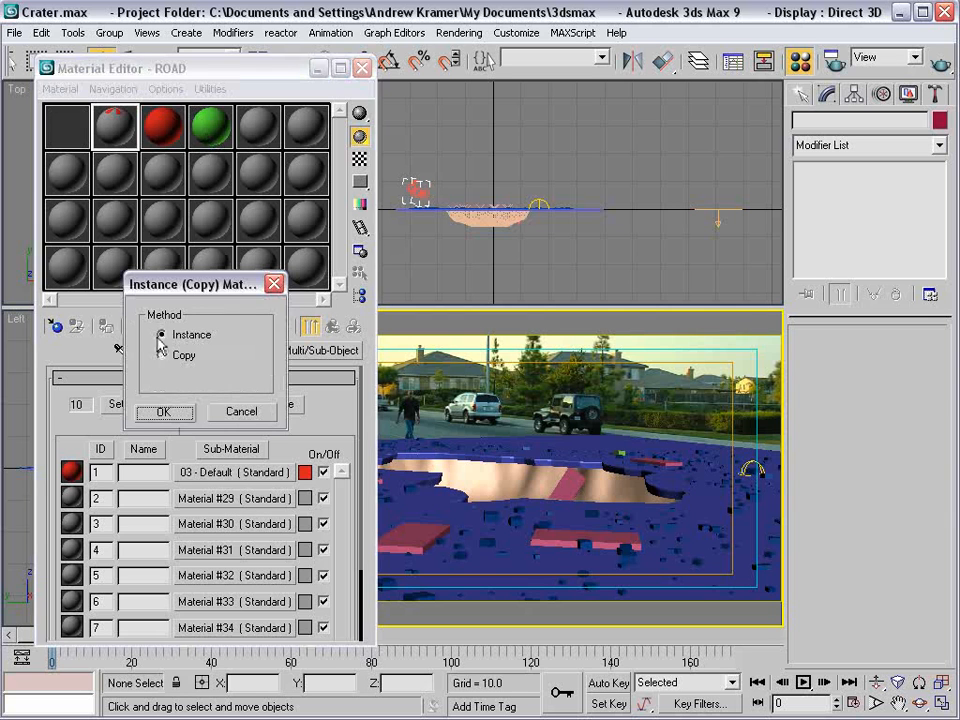
pyautogui.click(163, 411)
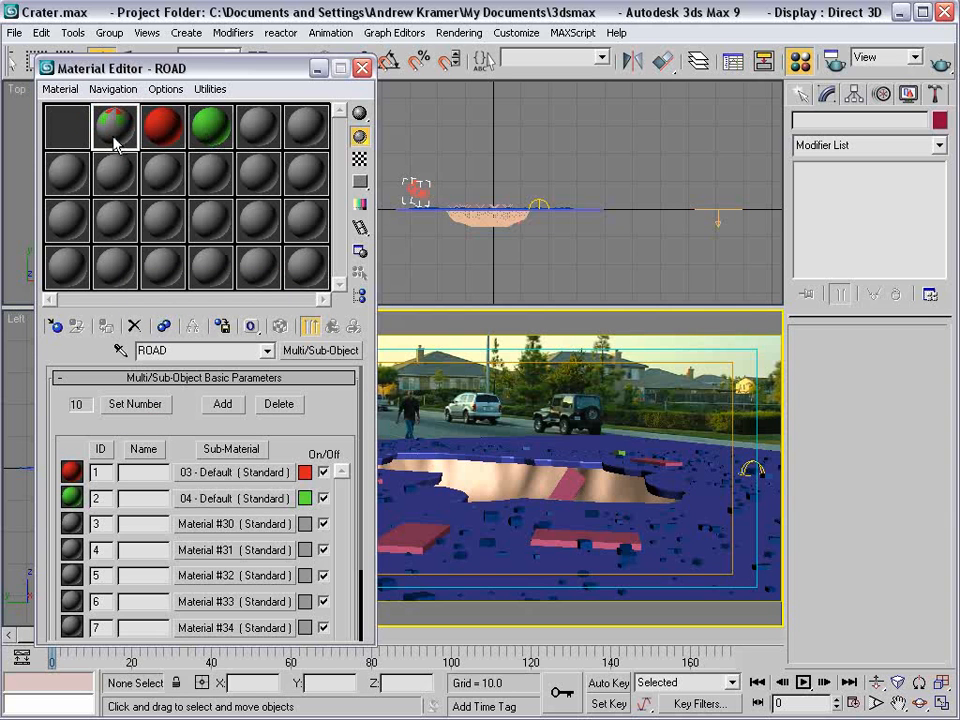
pyautogui.moveTo(115, 125); pyautogui.dragTo(604, 418)
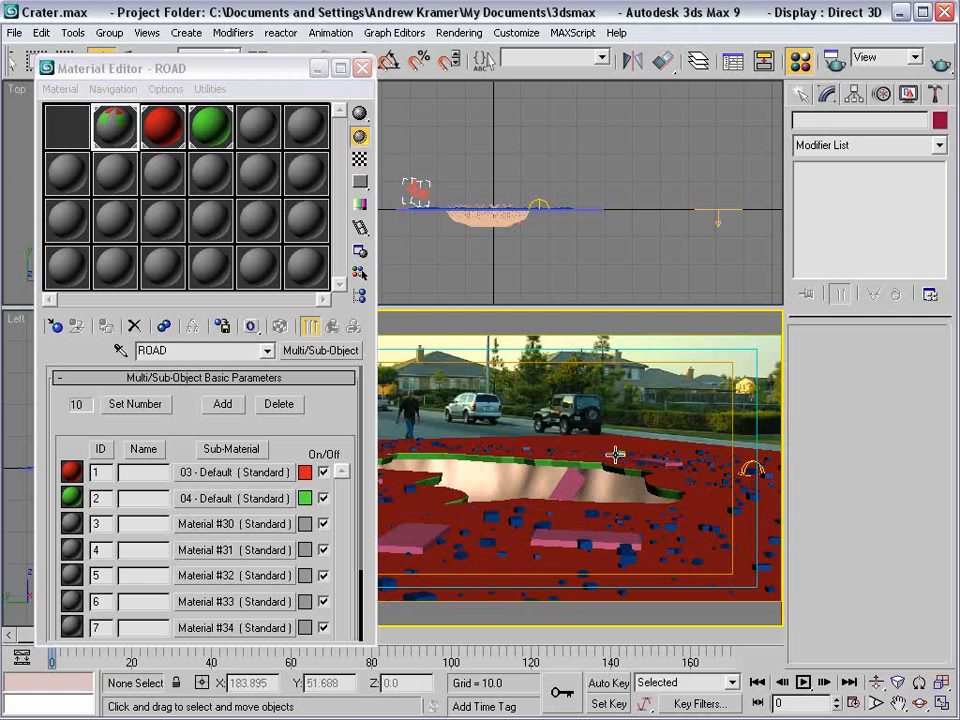
# Hide the small green box Box06 behind the crater rim.
pyautogui.click(624, 455)
pyautogui.rightClick(624, 455)
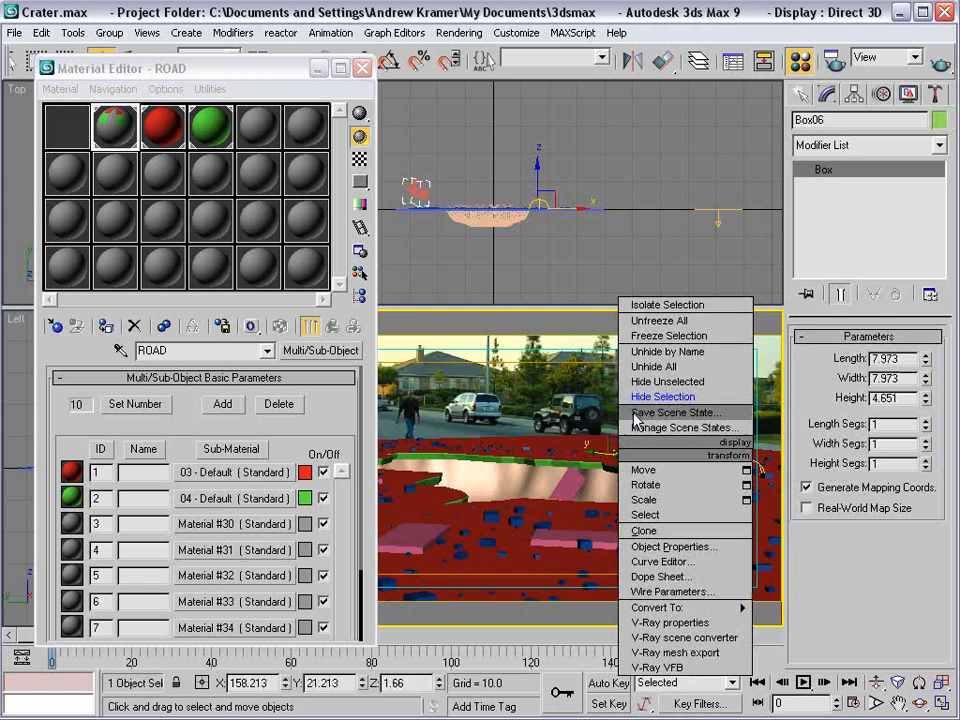
pyautogui.click(645, 395)
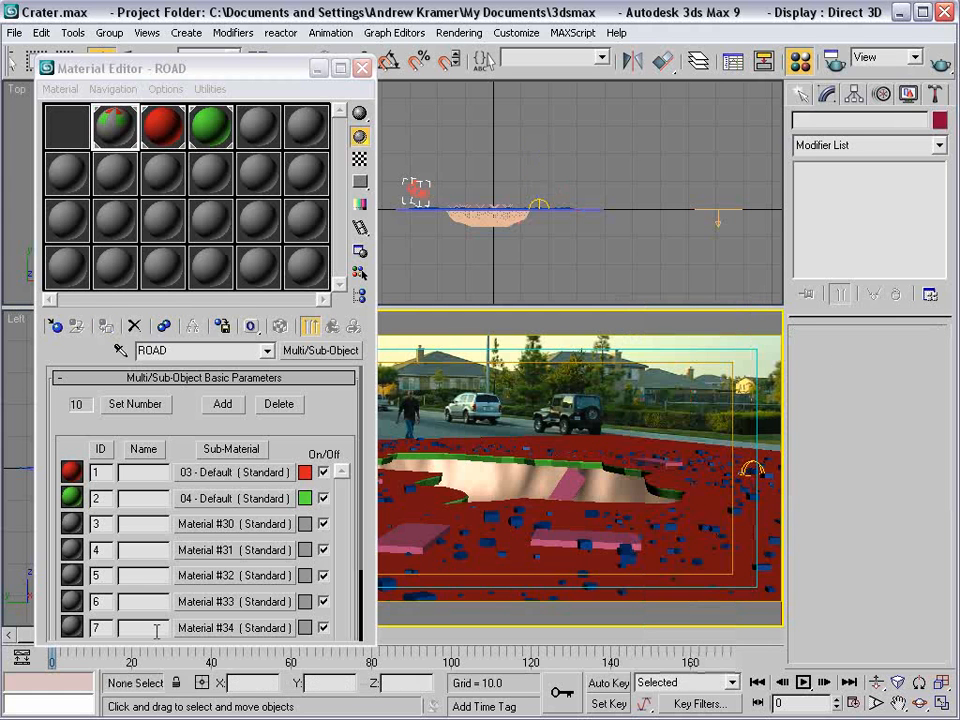
# Load a dark rock texture image into the unused material 05 - Default and apply it to the crater bowl.
pyautogui.moveTo(293, 641); pyautogui.dragTo(279, 608)
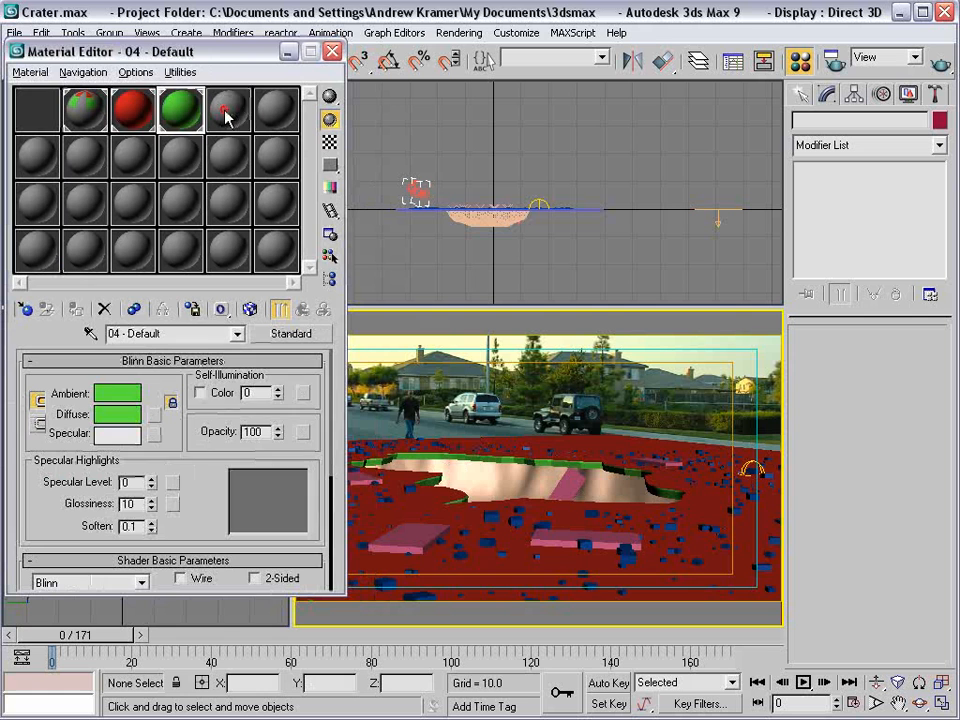
pyautogui.click(225, 112)
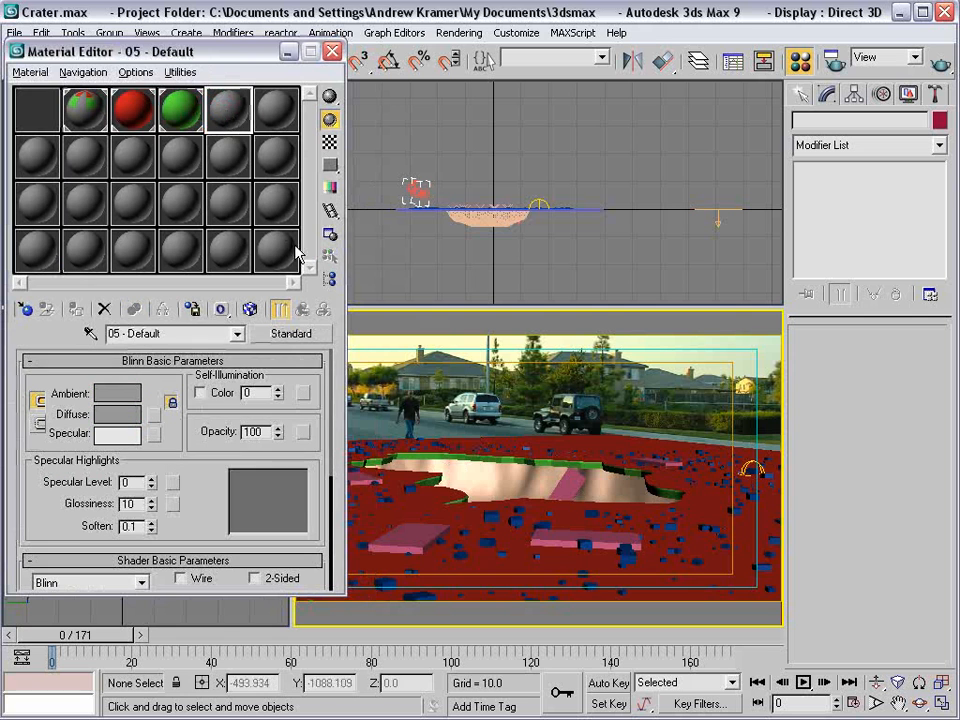
pyautogui.hotkey('alt', 'Tab')
pyautogui.moveTo(468, 140); pyautogui.dragTo(486, 312)
pyautogui.click(482, 418)
pyautogui.moveTo(482, 418); pyautogui.dragTo(507, 475)
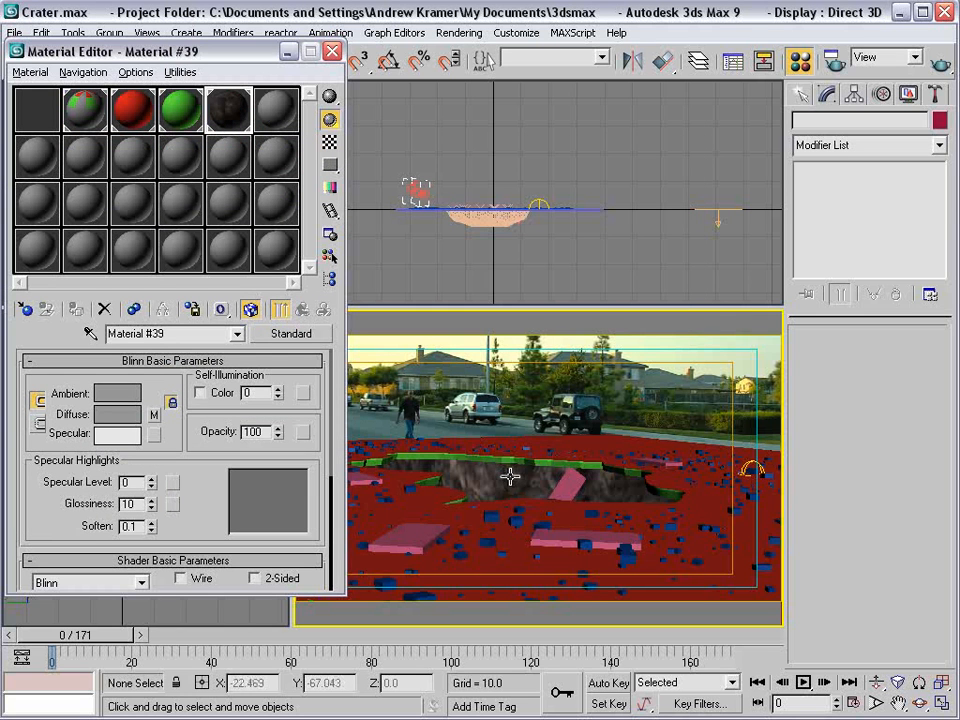
# Add a UVW Mapping modifier to the crater bowl Plane01 and set its mapping type to Box.
pyautogui.click(510, 477)
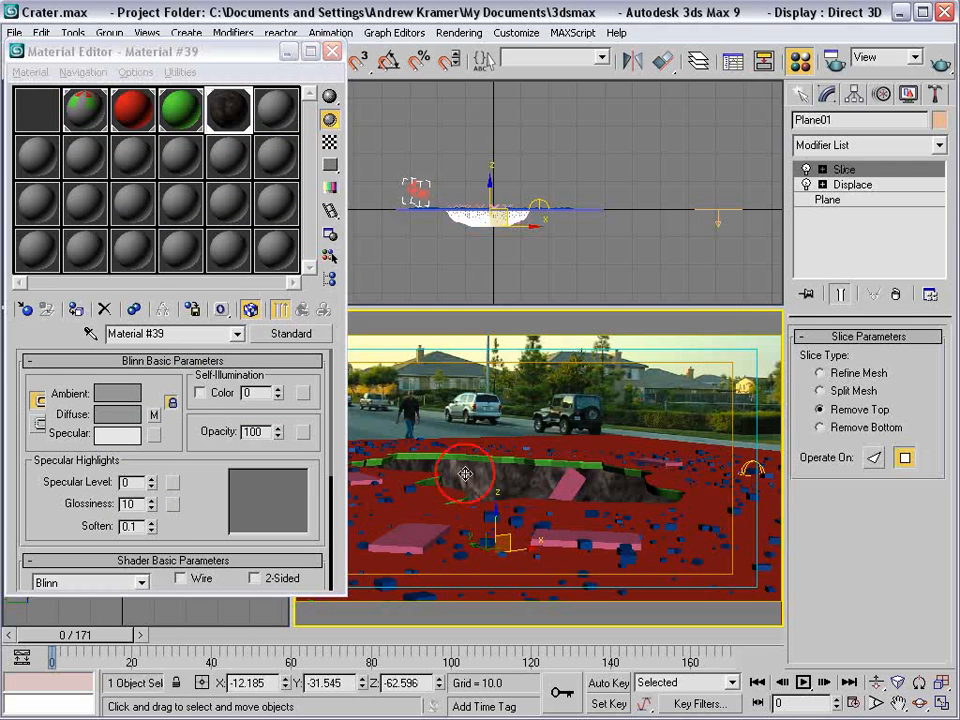
pyautogui.click(840, 146)
pyautogui.scroll(-2, 941, 180)
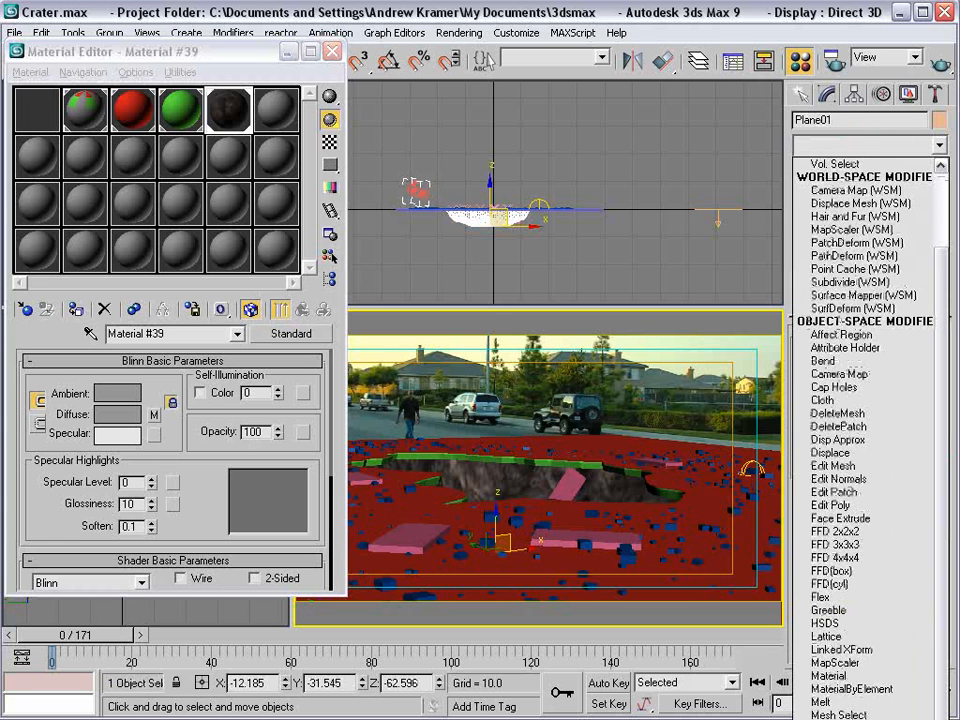
pyautogui.click(840, 268)
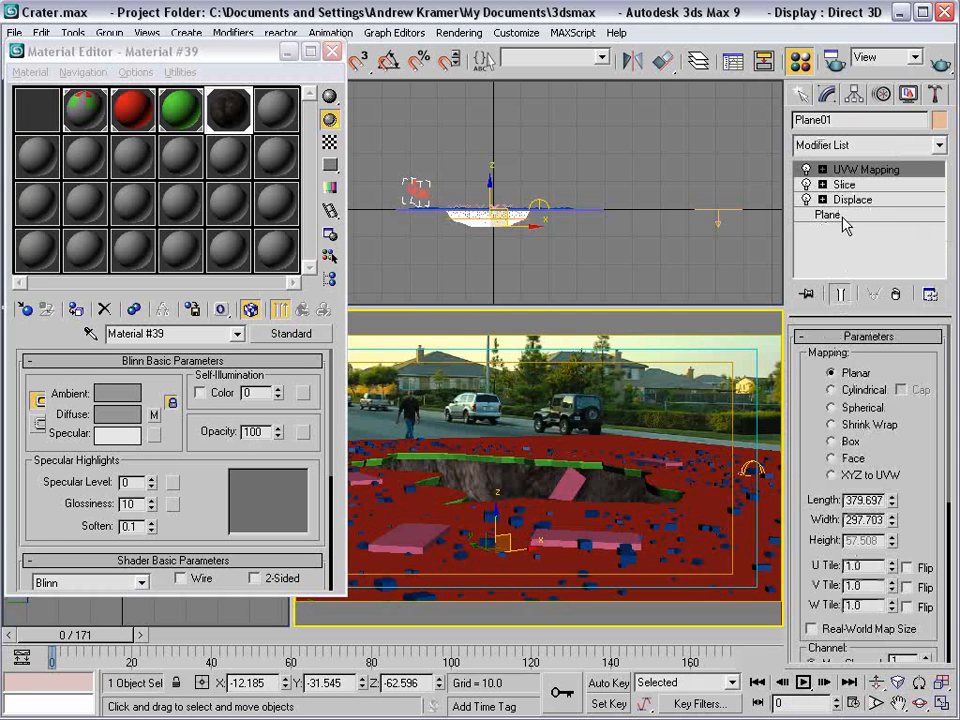
pyautogui.click(832, 442)
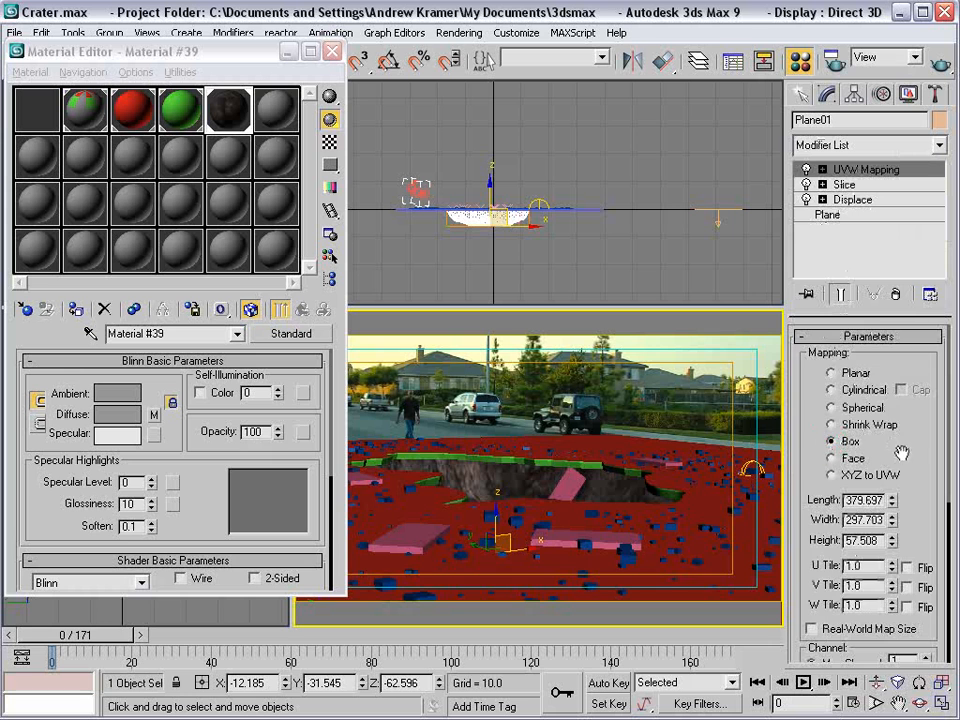
# Set the crater's UVW mapping length, width and height to 100 each.
pyautogui.scroll(-1, 858, 452)
pyautogui.write('100')
pyautogui.press('Tab')
pyautogui.write('100')
pyautogui.press('Tab')
pyautogui.write('100')
pyautogui.press('Return')
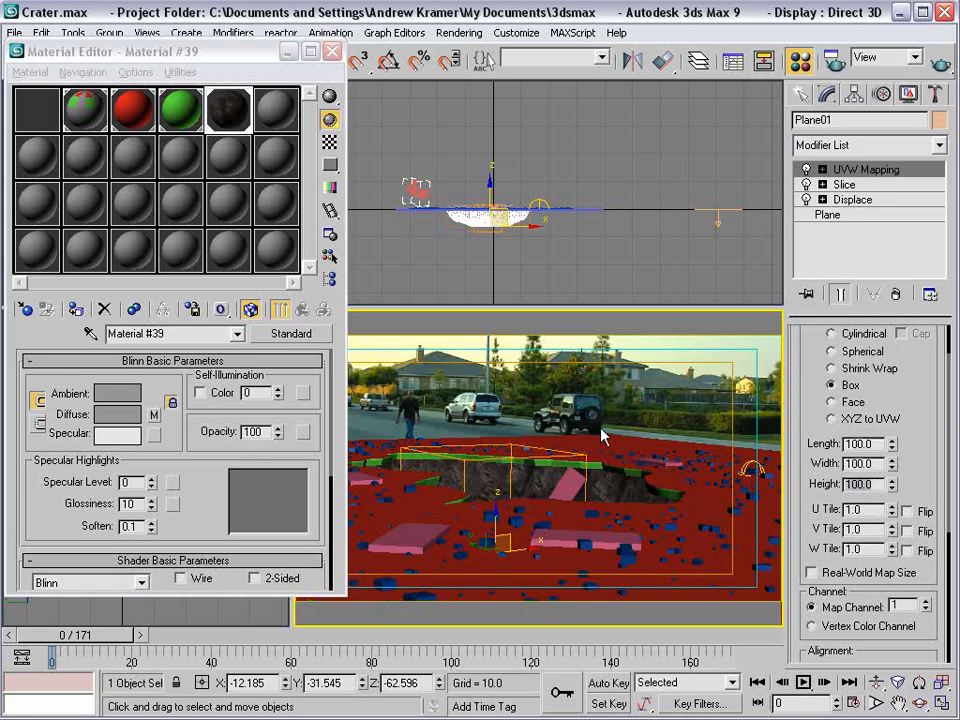
# Deselect the crater and check its rock texture in the enlarged camera view and at frame 167.
pyautogui.click(609, 388)
pyautogui.hotkey('alt', 'w')
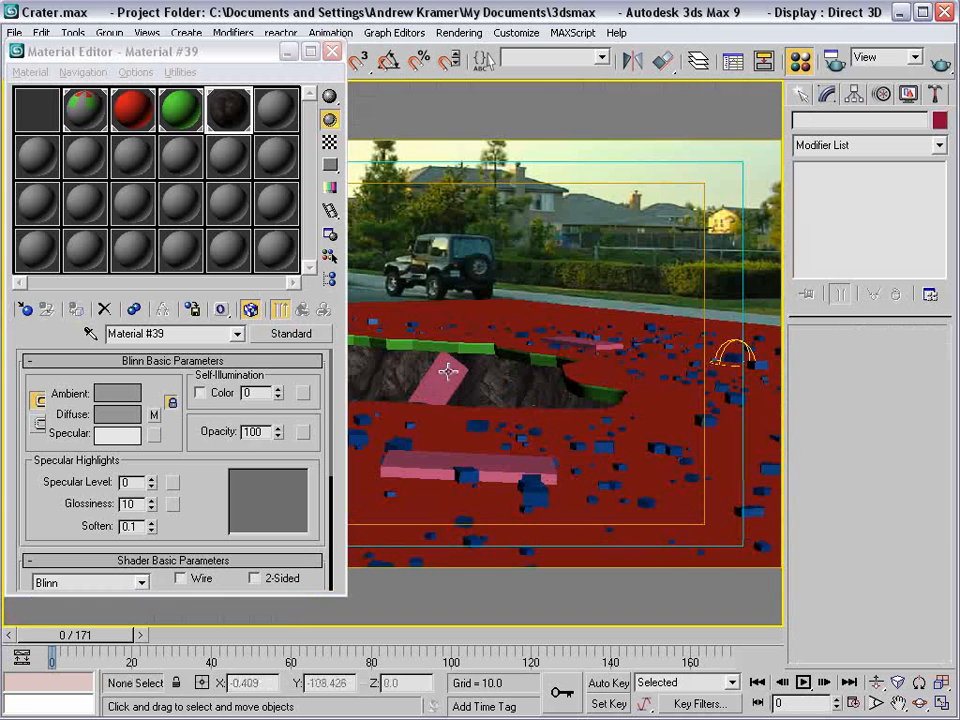
pyautogui.hotkey('alt', 'w')
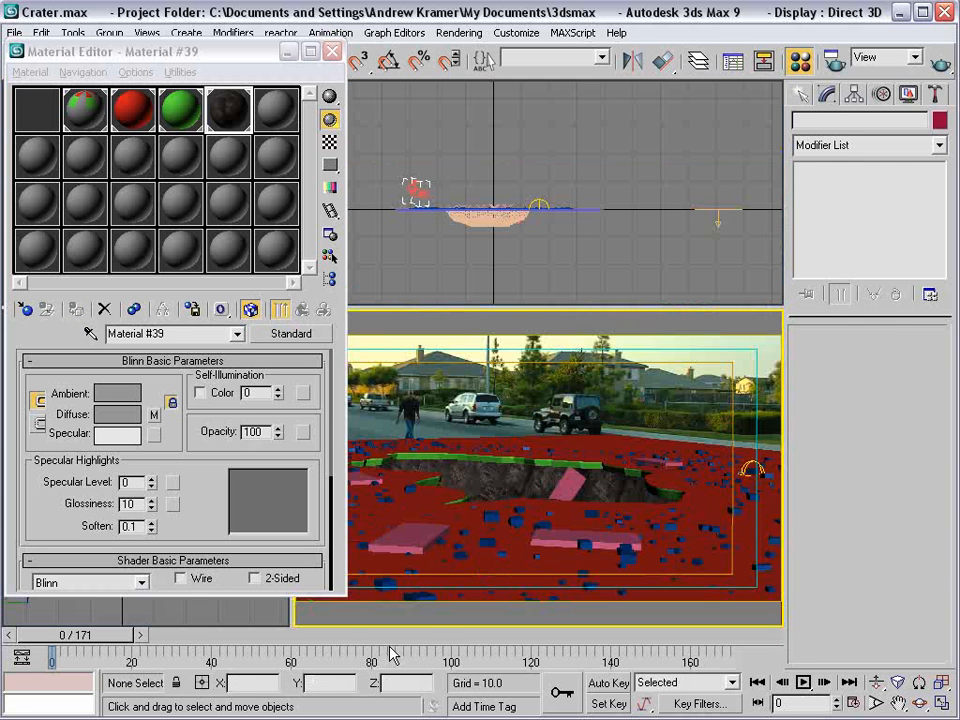
pyautogui.moveTo(429, 634); pyautogui.dragTo(685, 607)
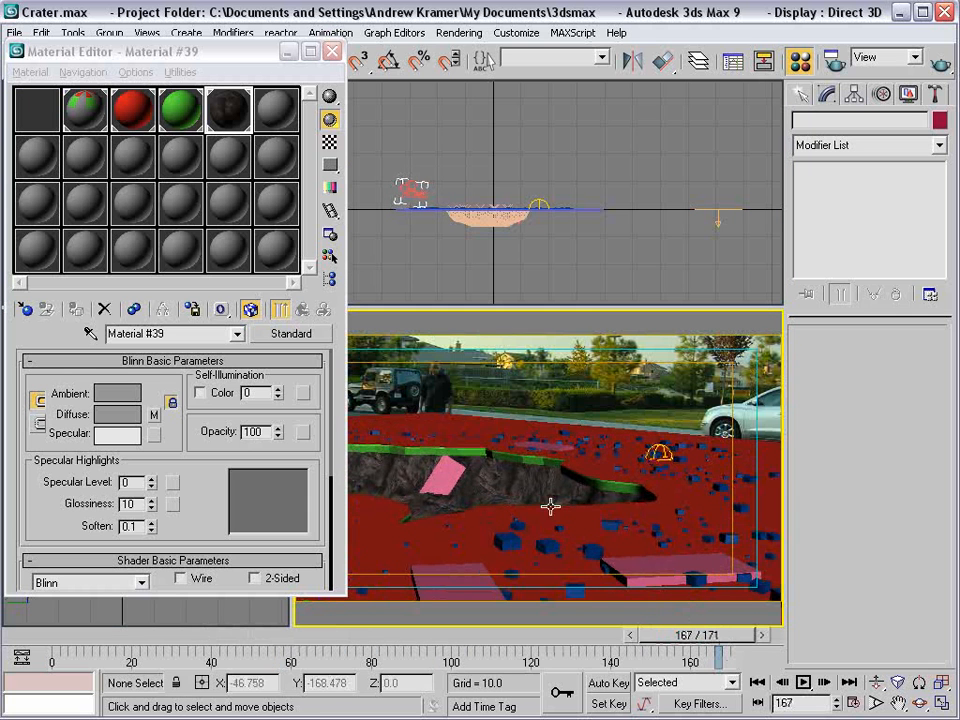
pyautogui.click(578, 380)
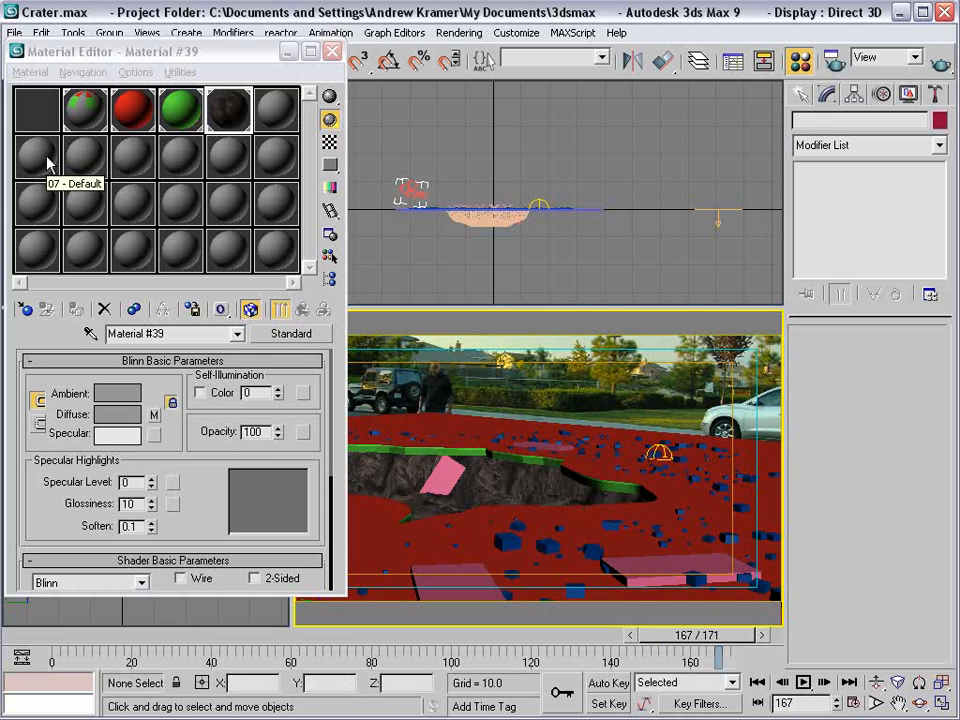
# Rename the Matte/Shadow material 01 - Default to MATTE.
pyautogui.click(85, 157)
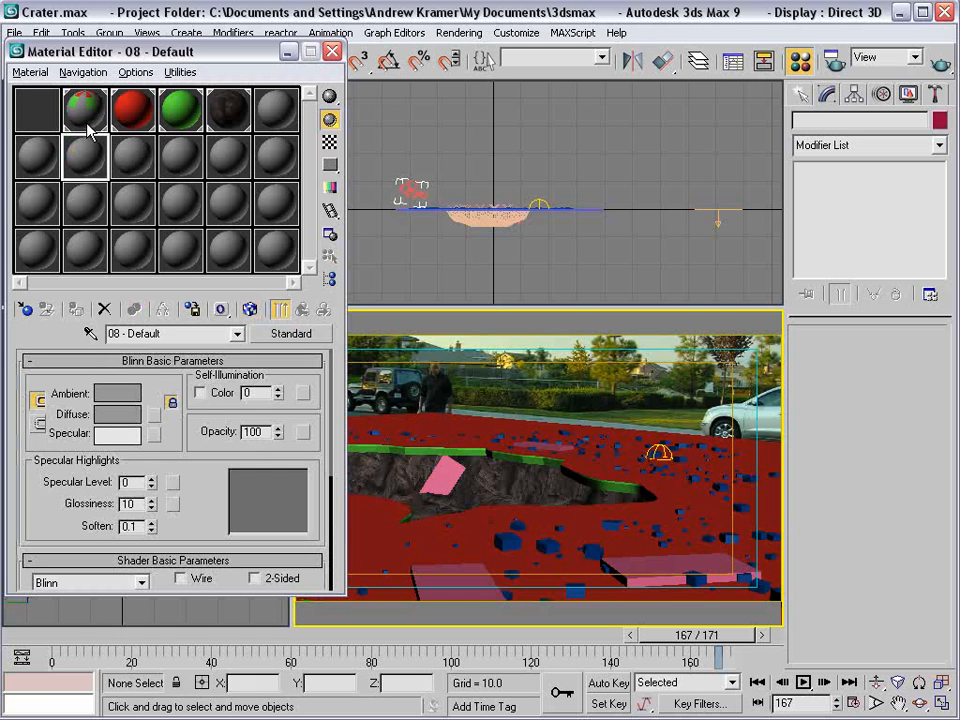
pyautogui.click(41, 121)
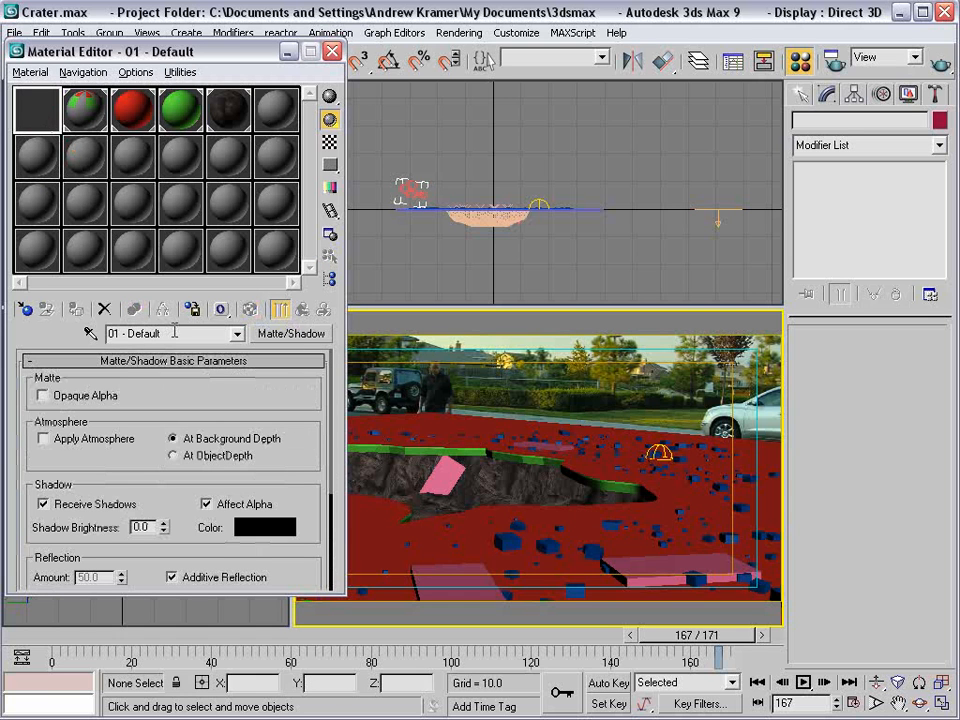
pyautogui.write('MATTE')
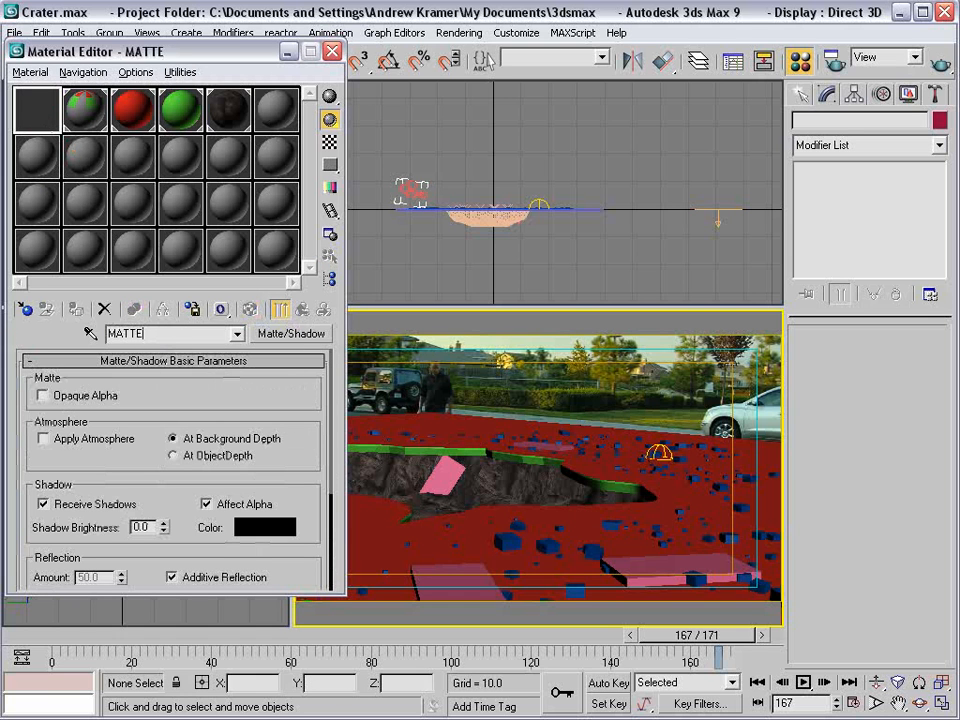
# Load a dark street texture image into the unused material 07 - Default and rename that material STREET.
pyautogui.click(40, 152)
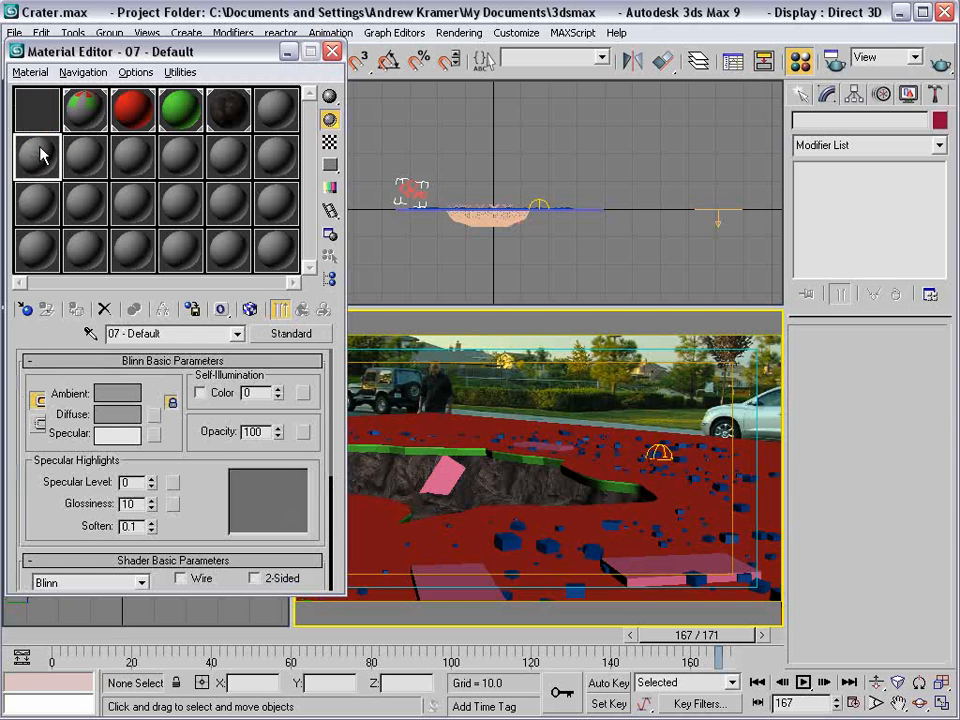
pyautogui.hotkey('alt', 'Tab')
pyautogui.click(458, 573)
pyautogui.moveTo(237, 446); pyautogui.dragTo(32, 156)
pyautogui.moveTo(167, 333); pyautogui.dragTo(104, 334)
pyautogui.write('STREET')
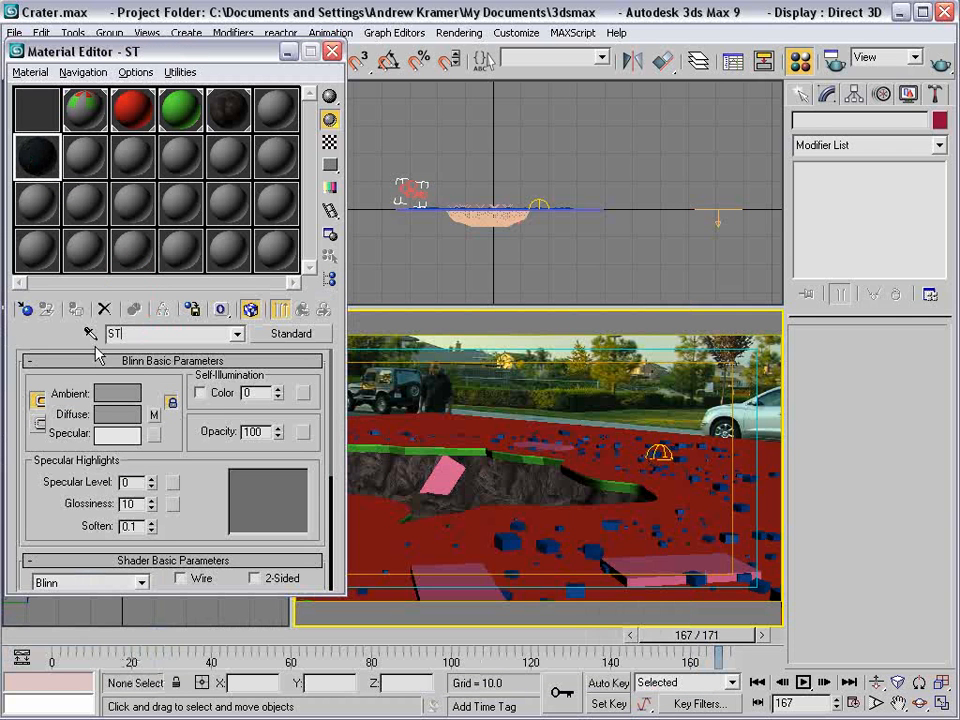
# Change the unused material 08 - Default to a Blend material, discarding the old material.
pyautogui.click(83, 162)
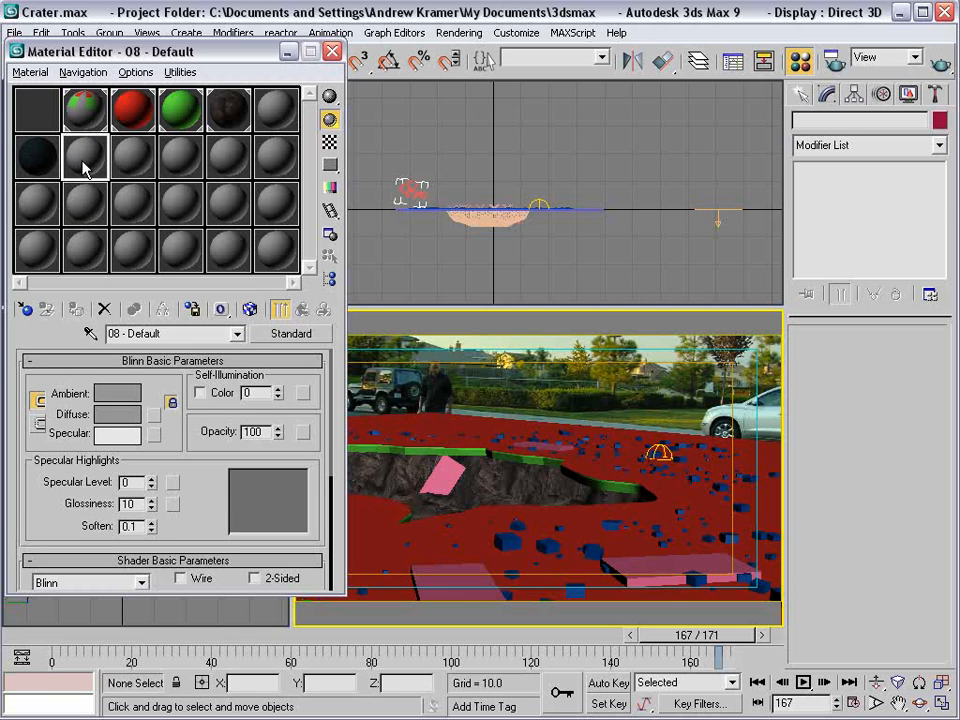
pyautogui.click(291, 337)
pyautogui.click(518, 199)
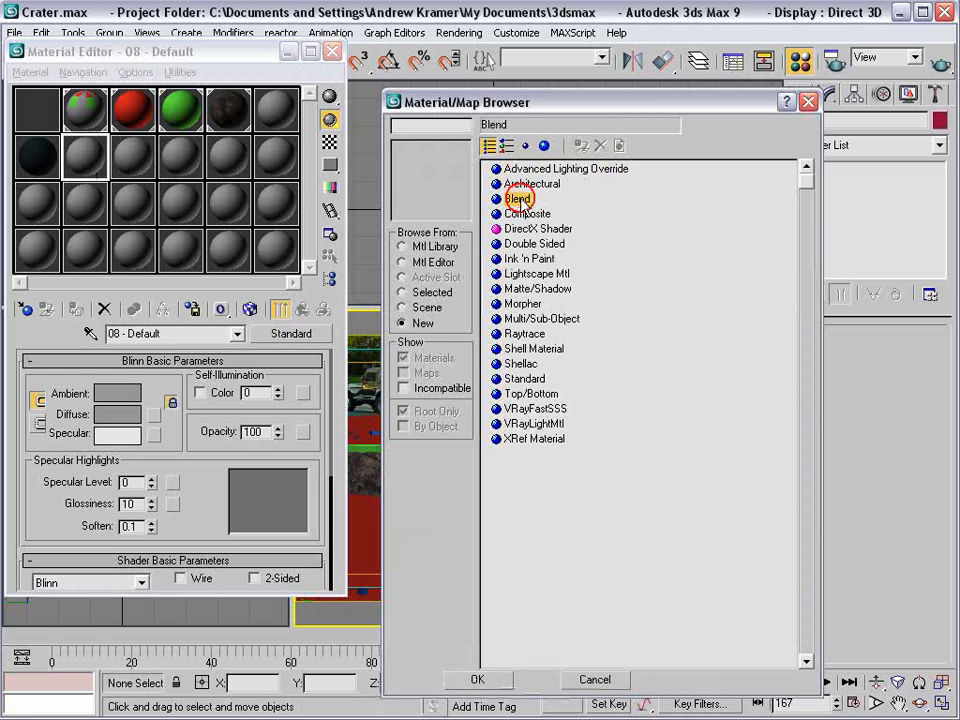
pyautogui.click(478, 680)
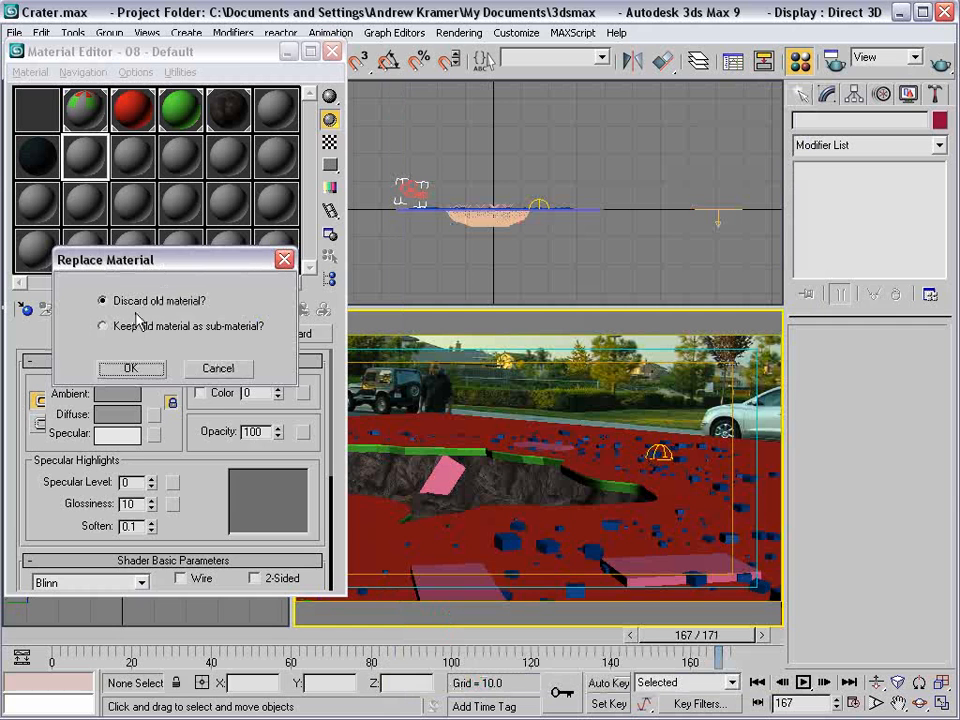
pyautogui.click(129, 367)
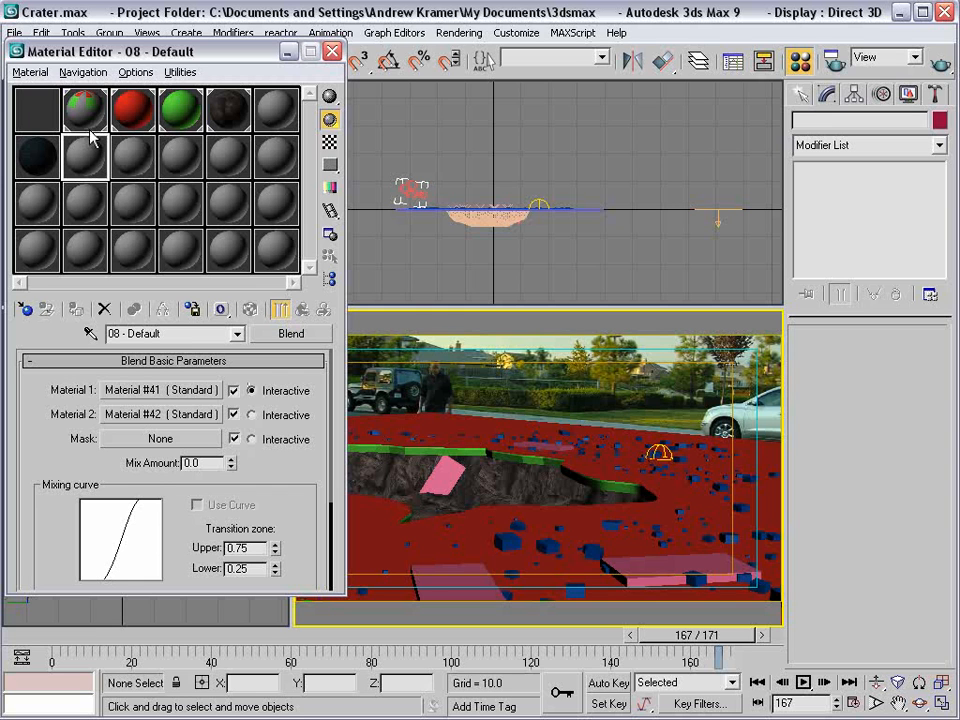
pyautogui.press('Return')
# Assign instances of STREET as Material 1 and MATTE as Material 2 of the Blend material.
pyautogui.click(37, 155)
pyautogui.click(70, 152)
pyautogui.moveTo(140, 400); pyautogui.dragTo(140, 401)
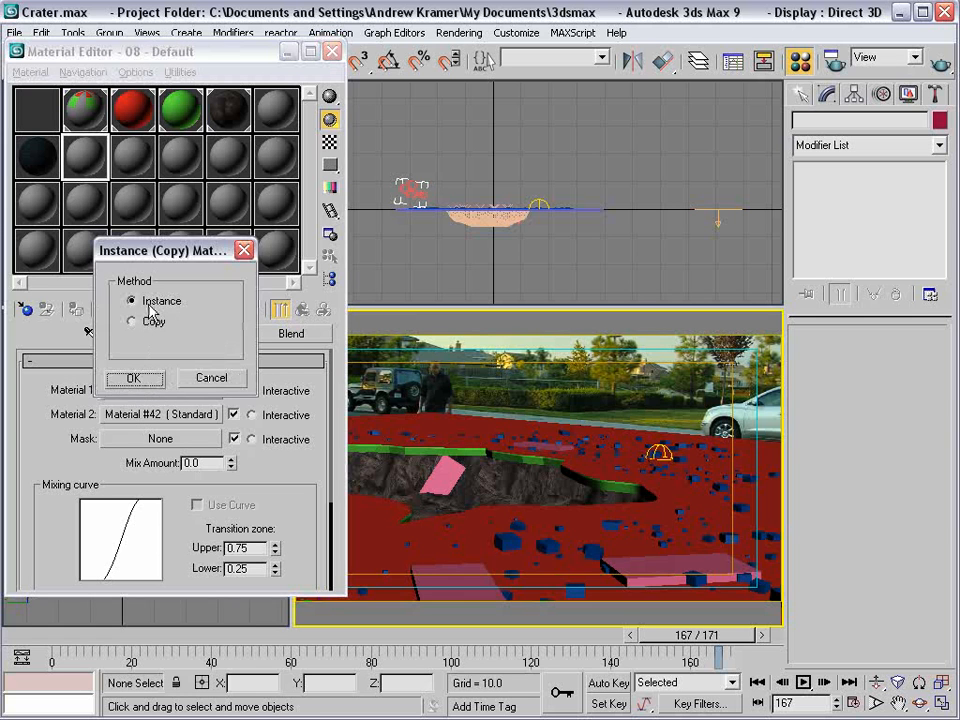
pyautogui.click(133, 377)
pyautogui.moveTo(44, 118); pyautogui.dragTo(108, 398)
pyautogui.moveTo(139, 416); pyautogui.dragTo(139, 418)
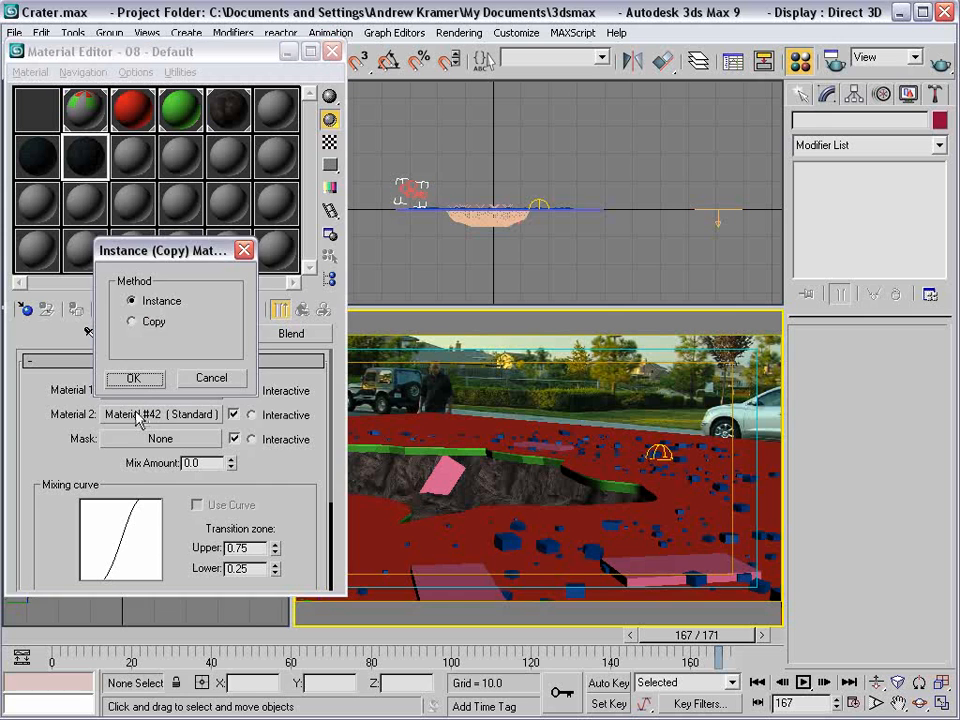
pyautogui.click(136, 379)
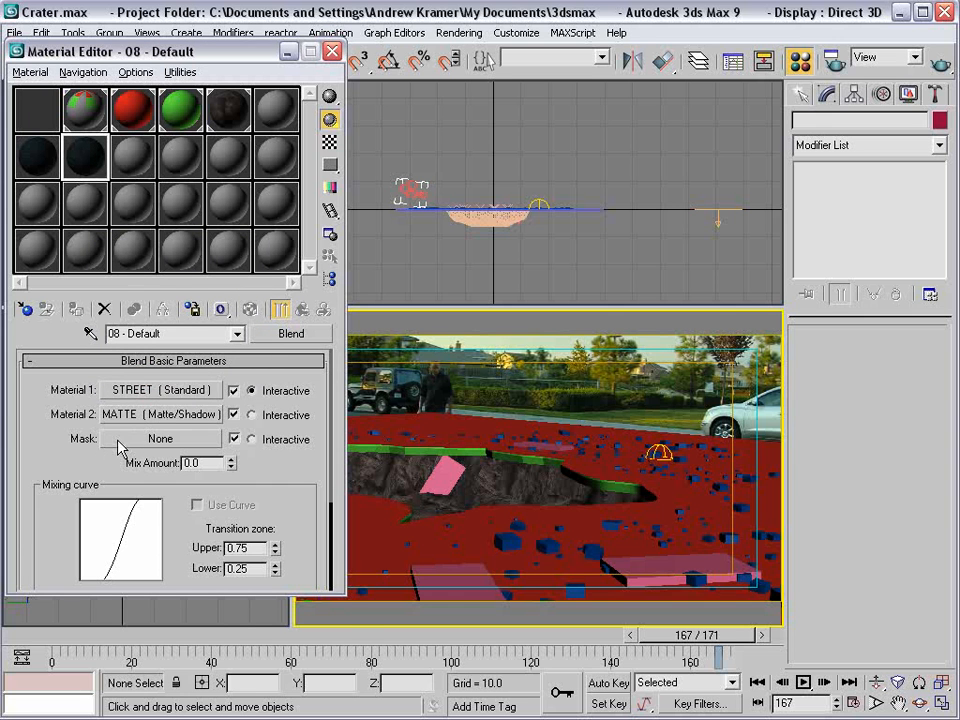
# Load Shadow Matte.jpg from the 3D images folder as the Blend material's mask and check its enlarged sample.
pyautogui.hotkey('alt', 'Tab')
pyautogui.click(350, 595)
pyautogui.moveTo(352, 303); pyautogui.dragTo(618, 74)
pyautogui.moveTo(607, 350); pyautogui.dragTo(160, 441)
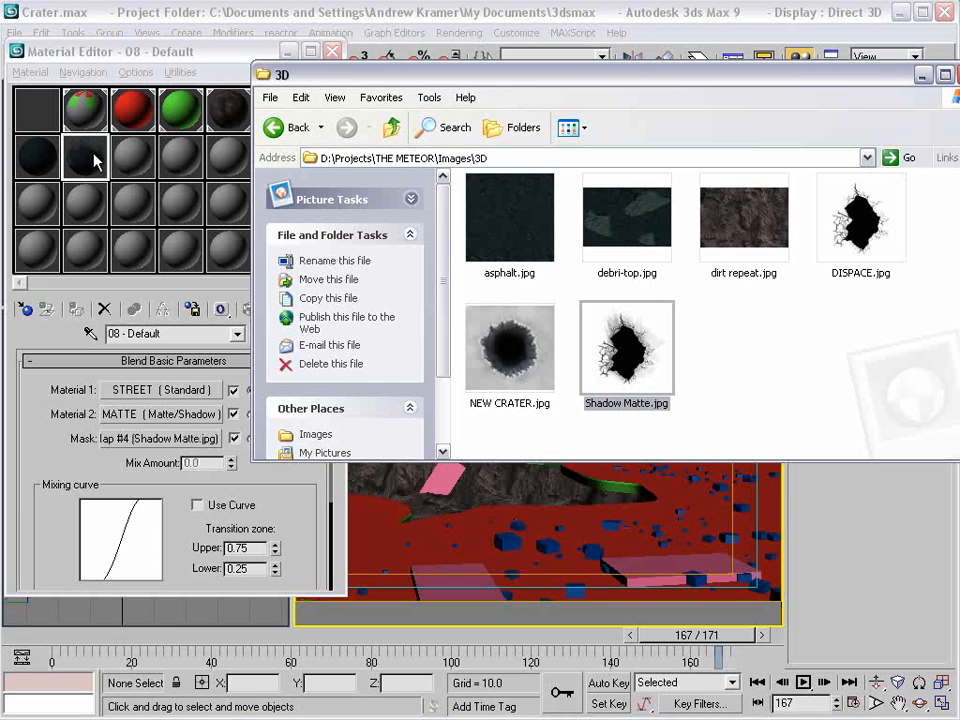
pyautogui.doubleClick(86, 154)
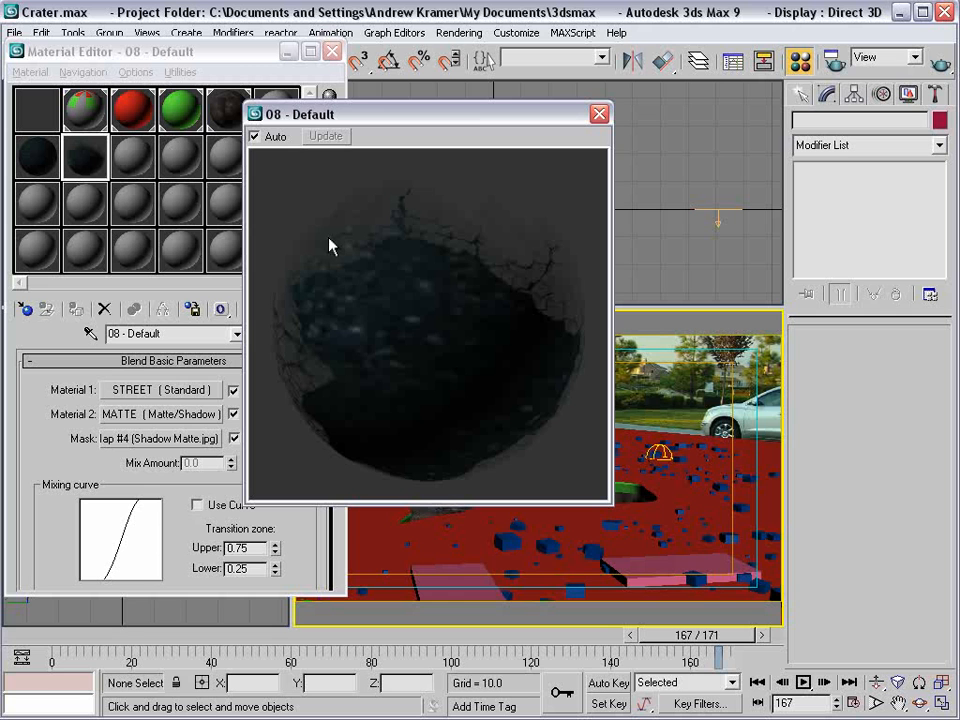
pyautogui.click(598, 114)
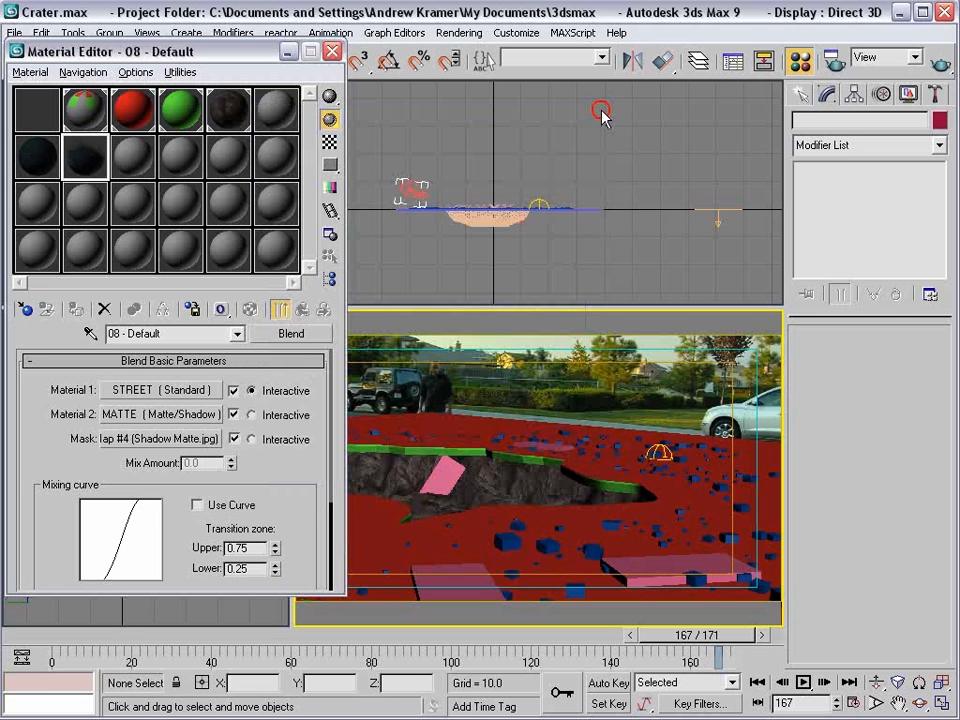
# Set the U and V tiling of STREET's diffuse asphalt map to 10 each, checking the enlarged sample.
pyautogui.click(160, 390)
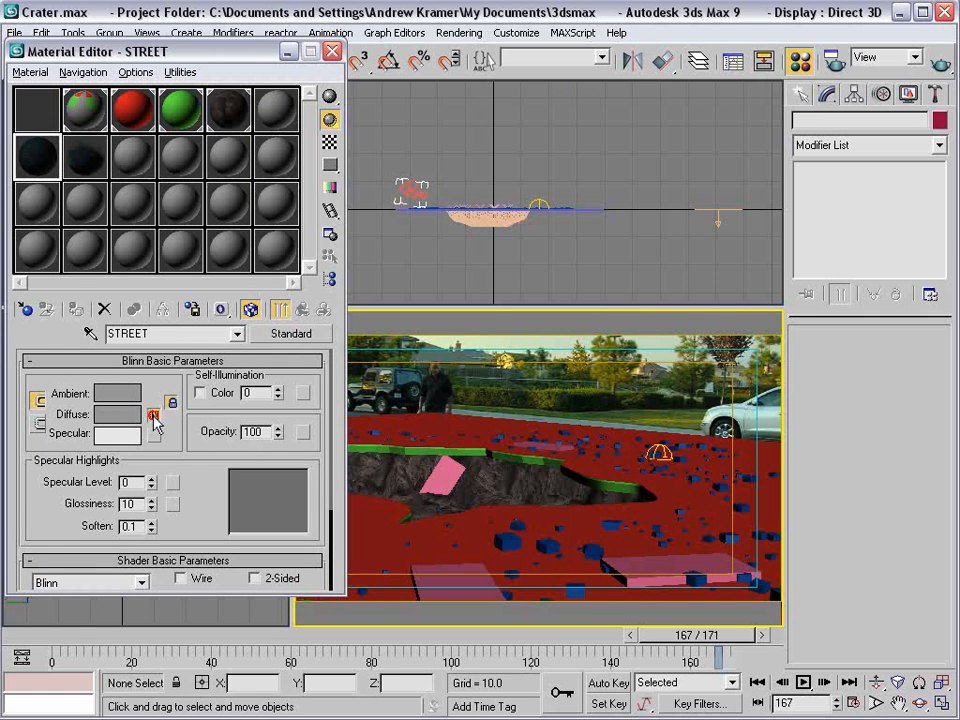
pyautogui.click(154, 418)
pyautogui.scroll(-1, 181, 393)
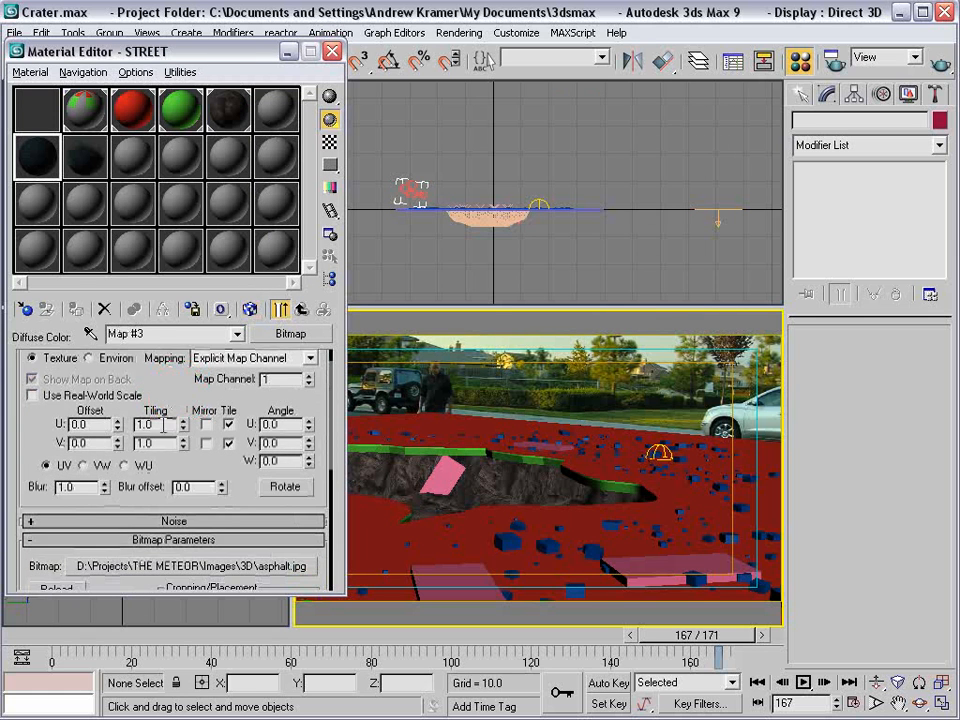
pyautogui.doubleClick(38, 170)
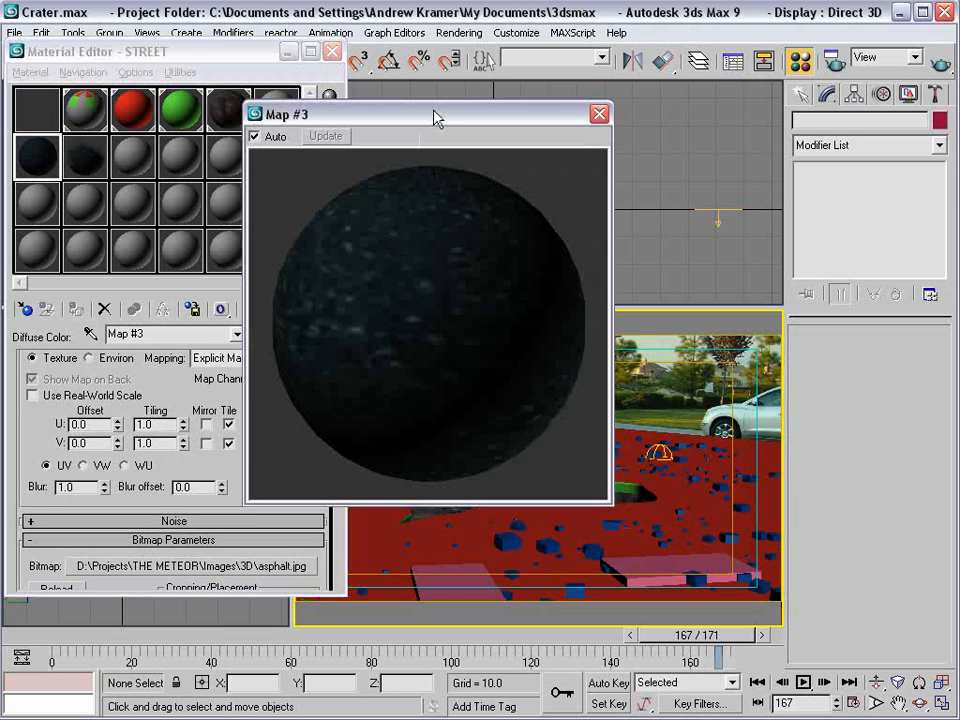
pyautogui.moveTo(425, 114); pyautogui.dragTo(621, 97)
pyautogui.click(61, 424)
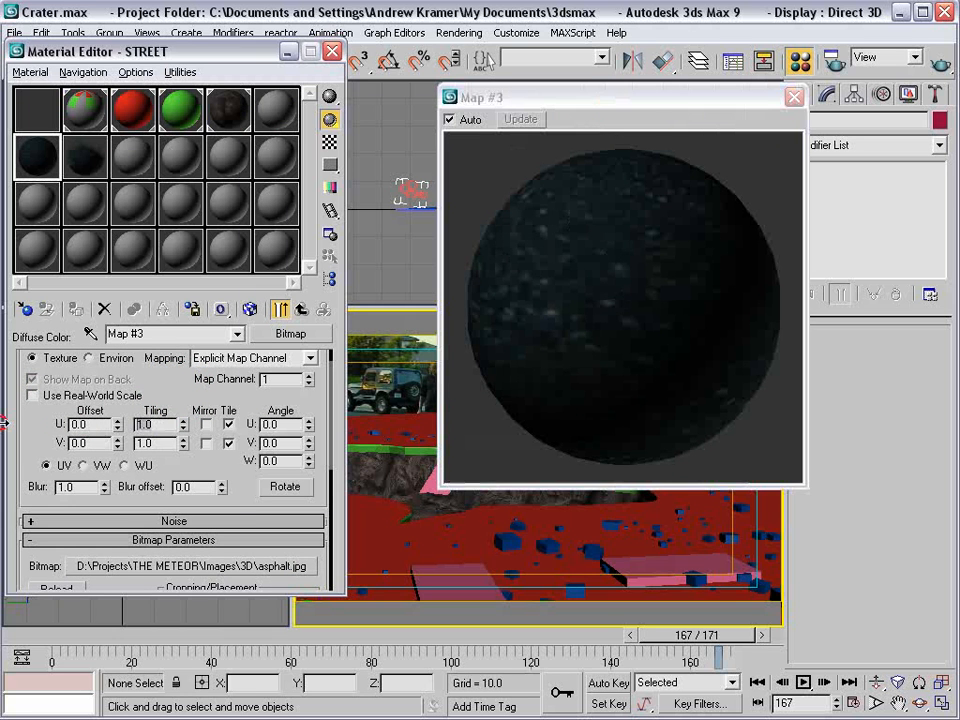
pyautogui.write('10')
pyautogui.press('Return')
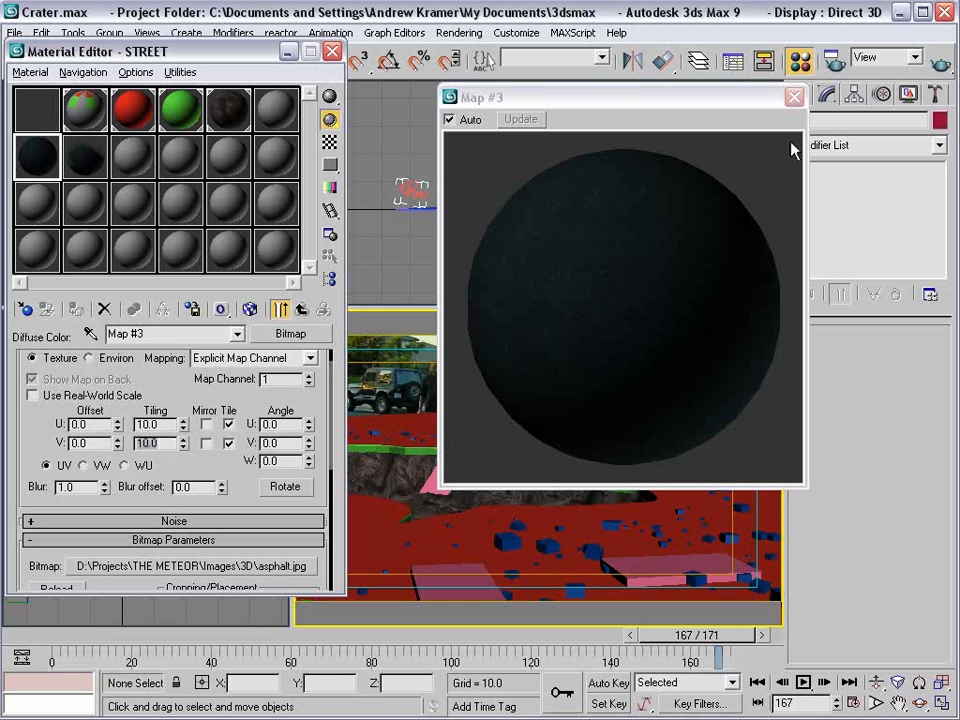
pyautogui.click(794, 96)
# Assign the 08 - Default Blend material as an instance to ID 1 of the ROAD material.
pyautogui.click(84, 156)
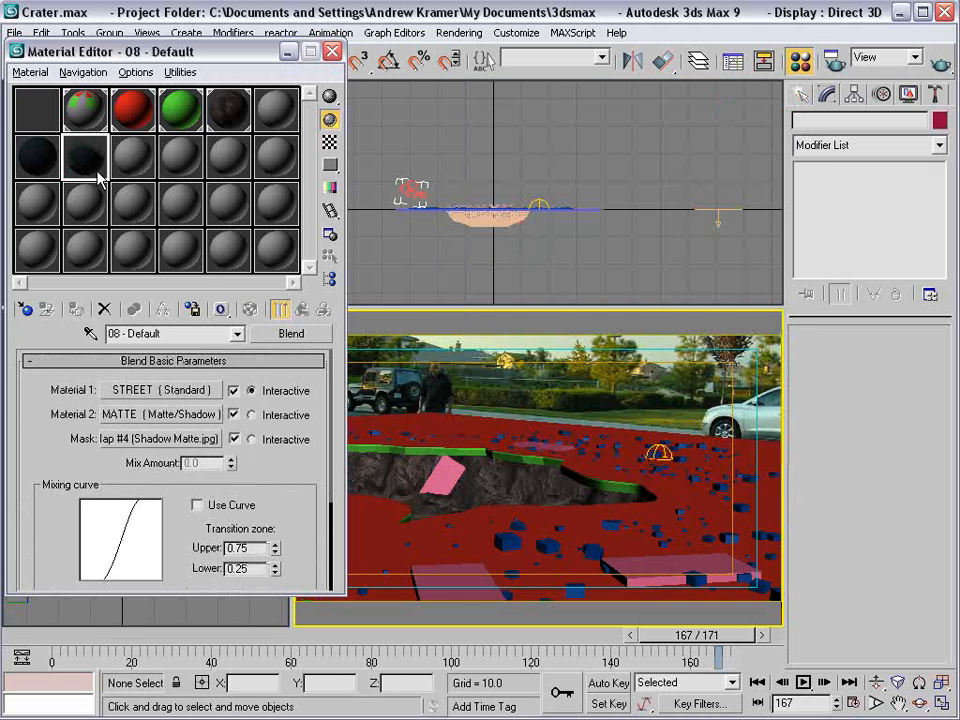
pyautogui.click(86, 110)
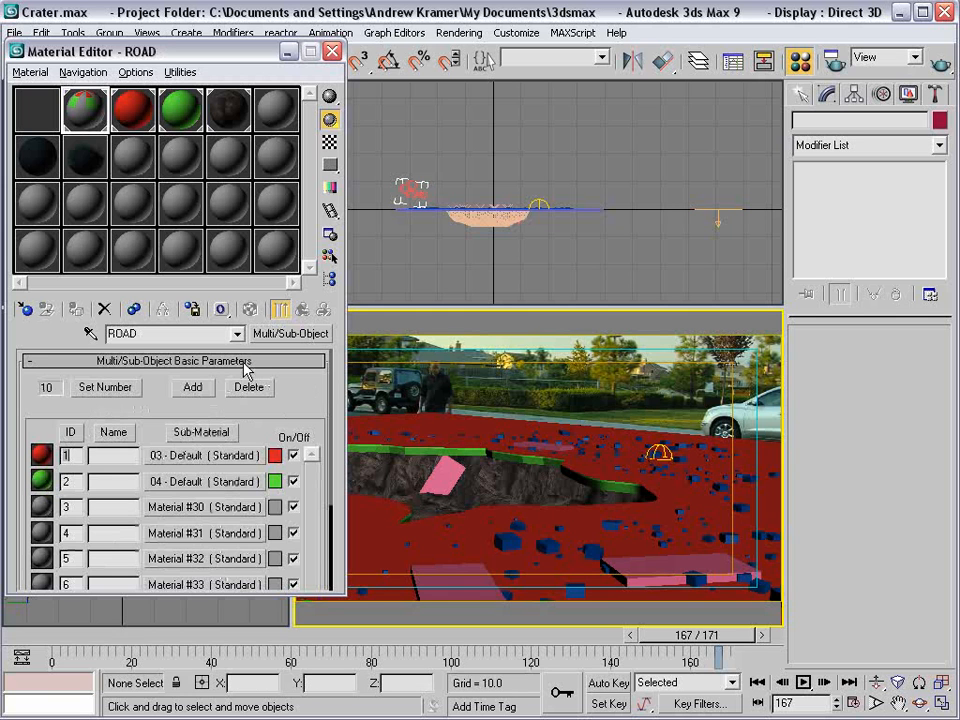
pyautogui.moveTo(86, 170); pyautogui.dragTo(182, 459)
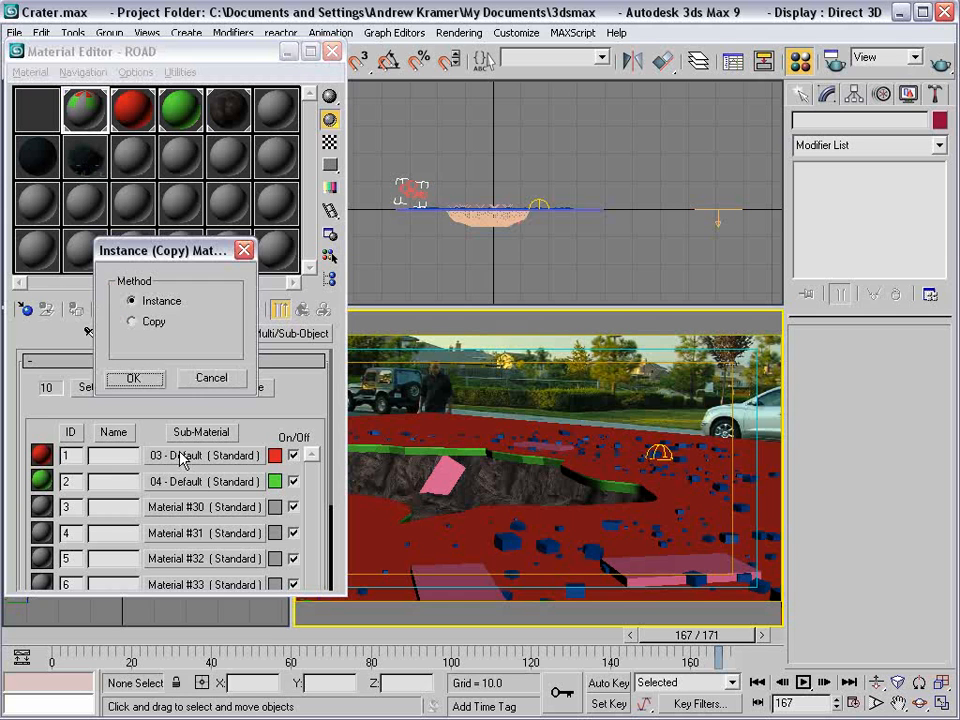
pyautogui.click(138, 379)
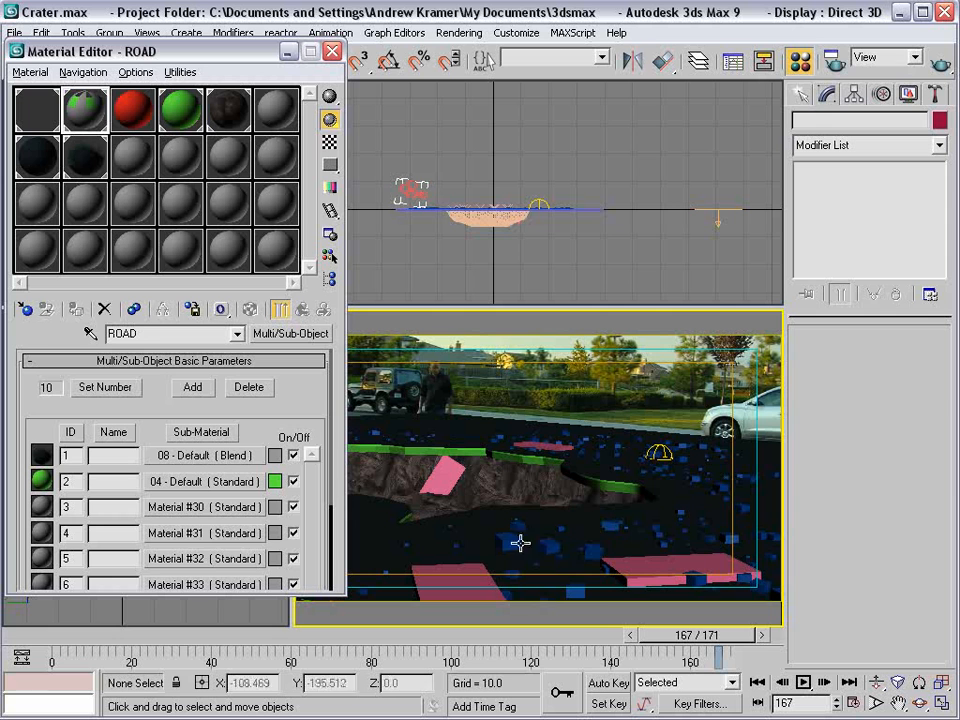
# Assign the STREET material as an instance to ID 2 of the ROAD material.
pyautogui.click(22, 137)
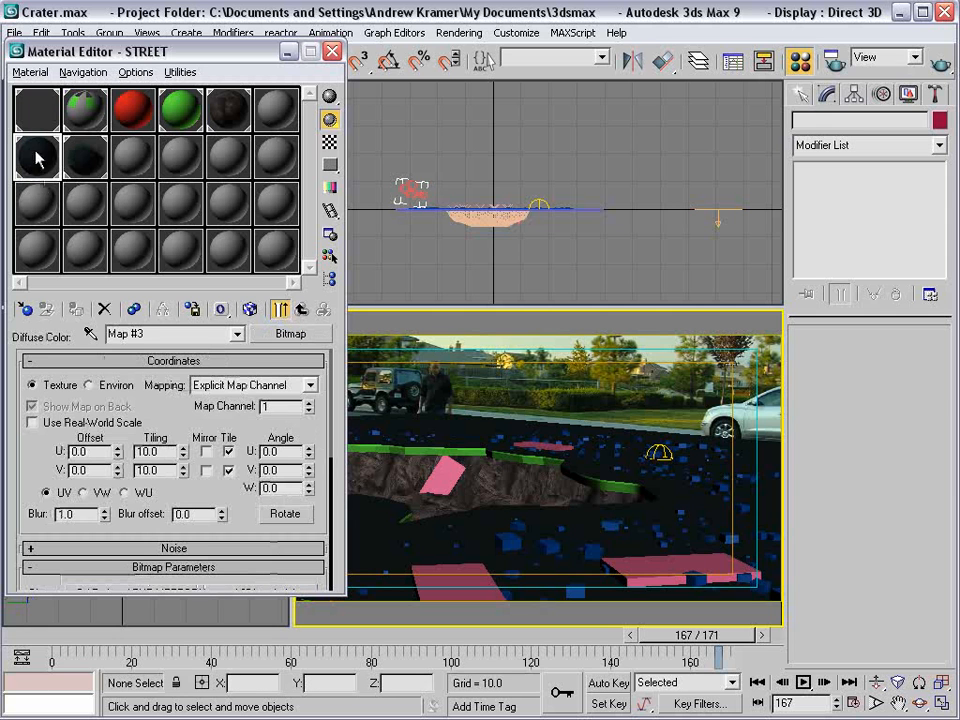
pyautogui.click(97, 122)
pyautogui.moveTo(33, 156); pyautogui.dragTo(190, 481)
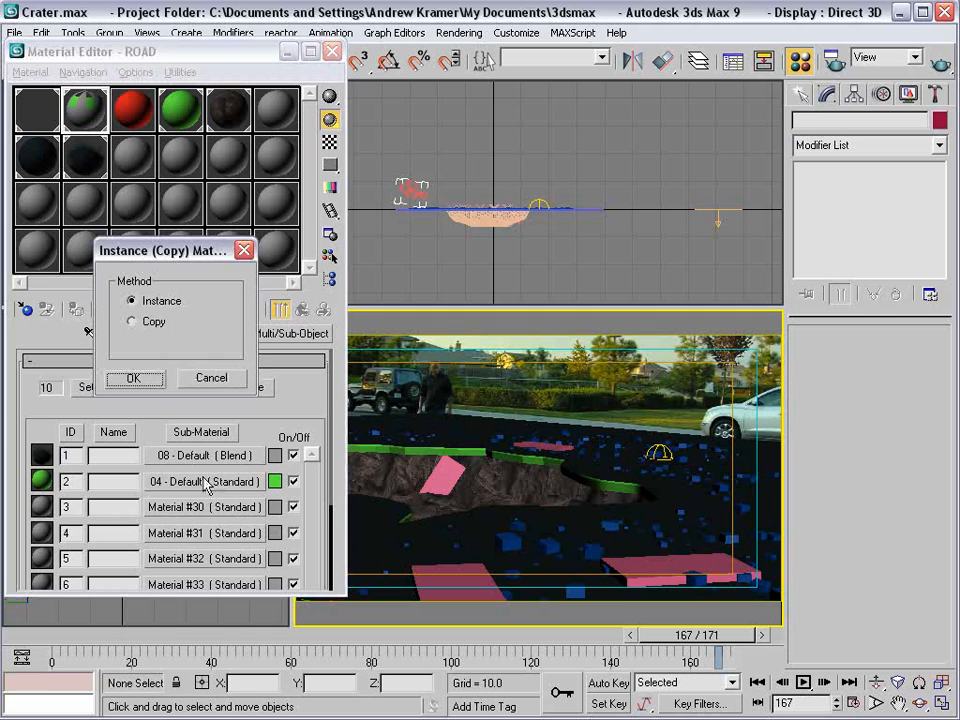
pyautogui.click(134, 378)
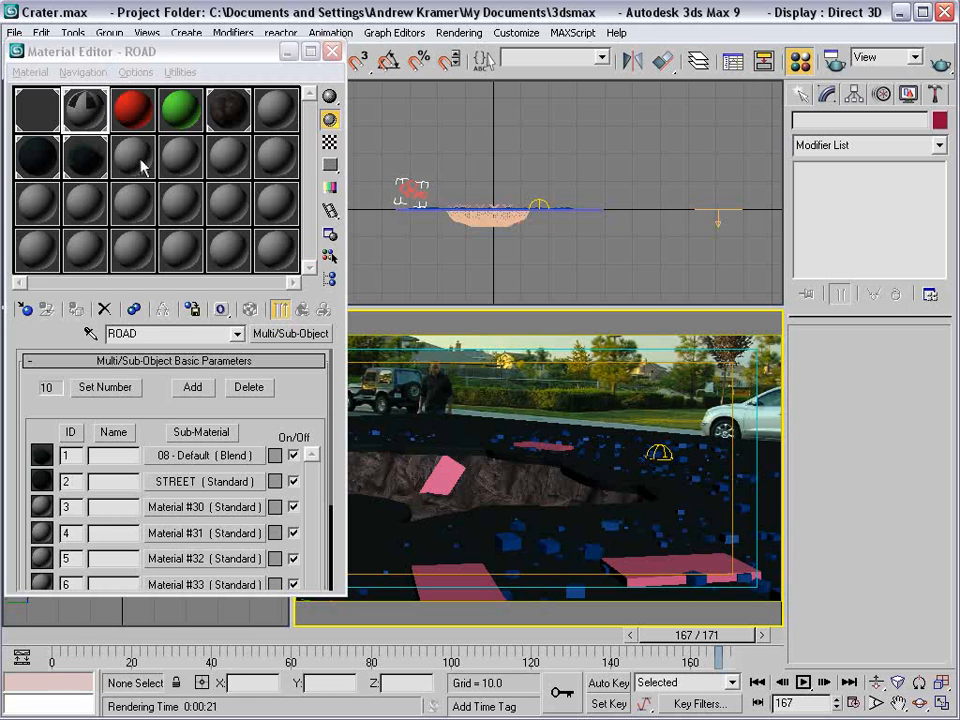
# Copy the Blend material's Shadow Matte mask and paste it as a copy into the diffuse map of 09 - Default.
pyautogui.click(88, 167)
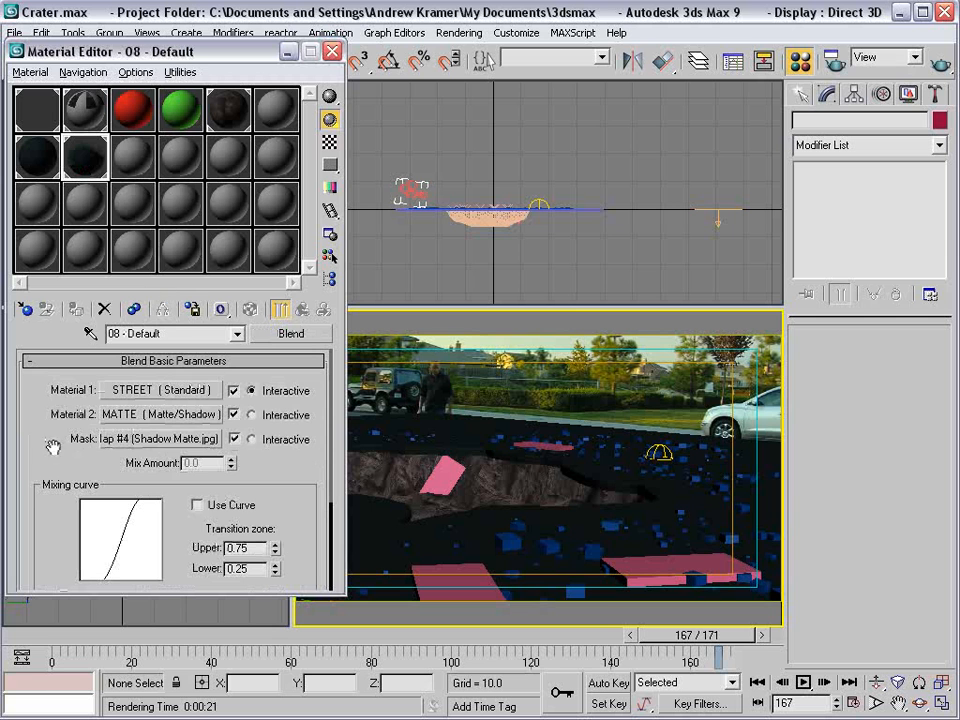
pyautogui.rightClick(147, 440)
pyautogui.click(165, 459)
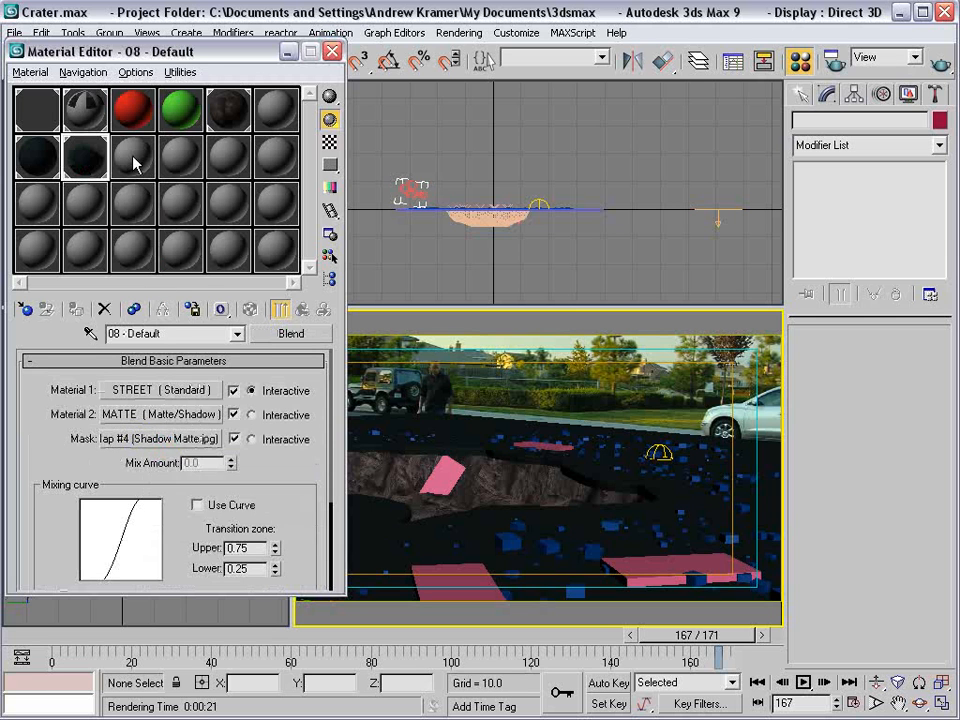
pyautogui.click(128, 155)
pyautogui.rightClick(154, 414)
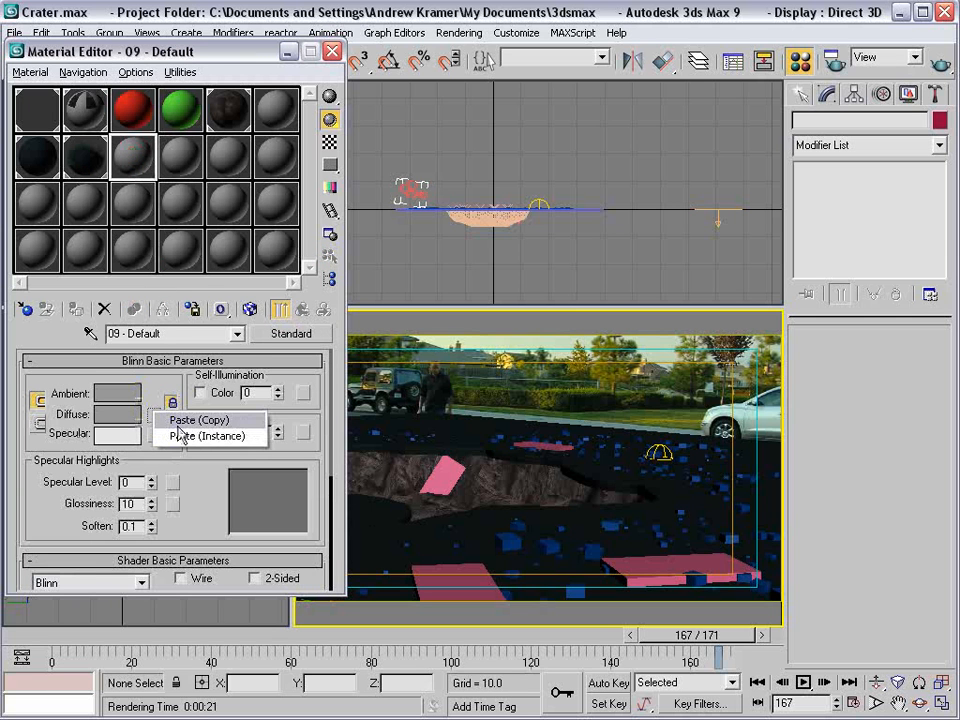
pyautogui.click(181, 423)
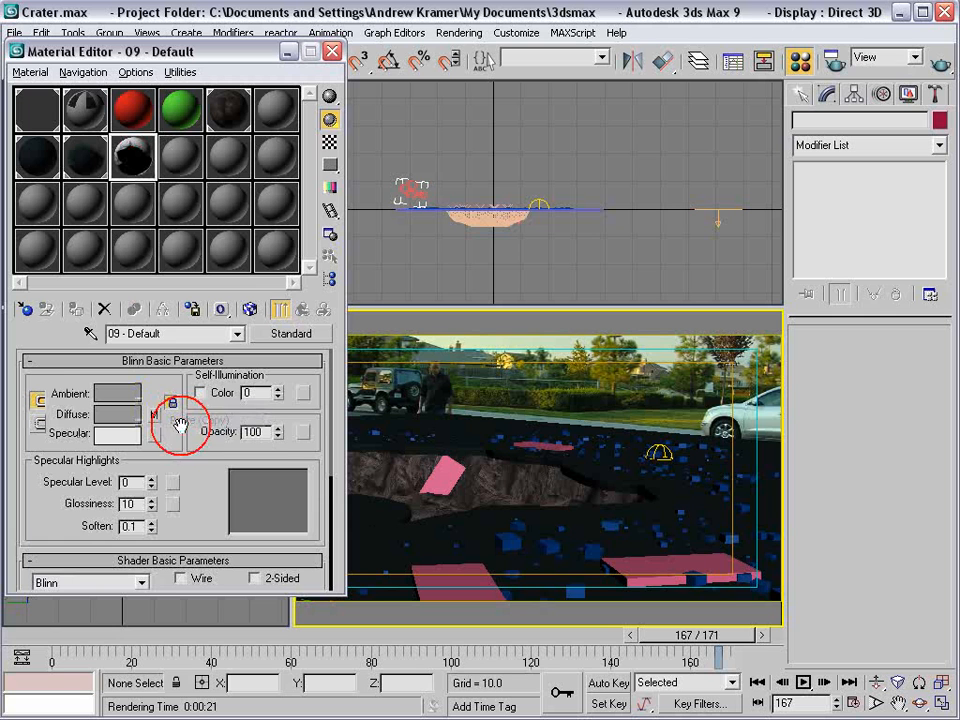
# Enable viewport display of the diffuse map in 09 - Default and apply that material to the ground object Line02.
pyautogui.click(153, 415)
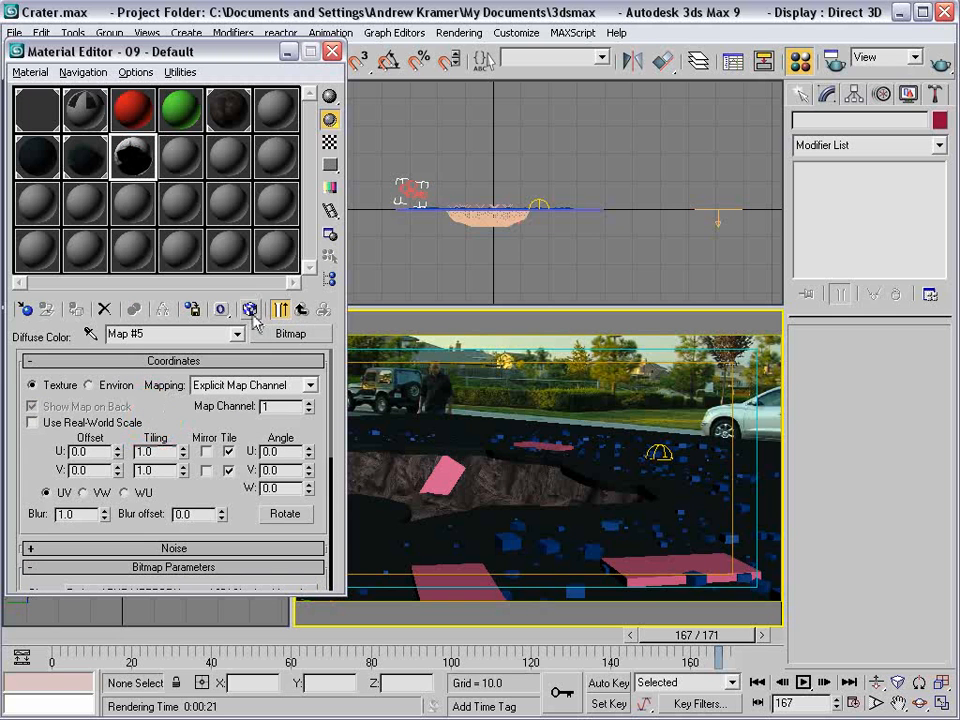
pyautogui.click(252, 316)
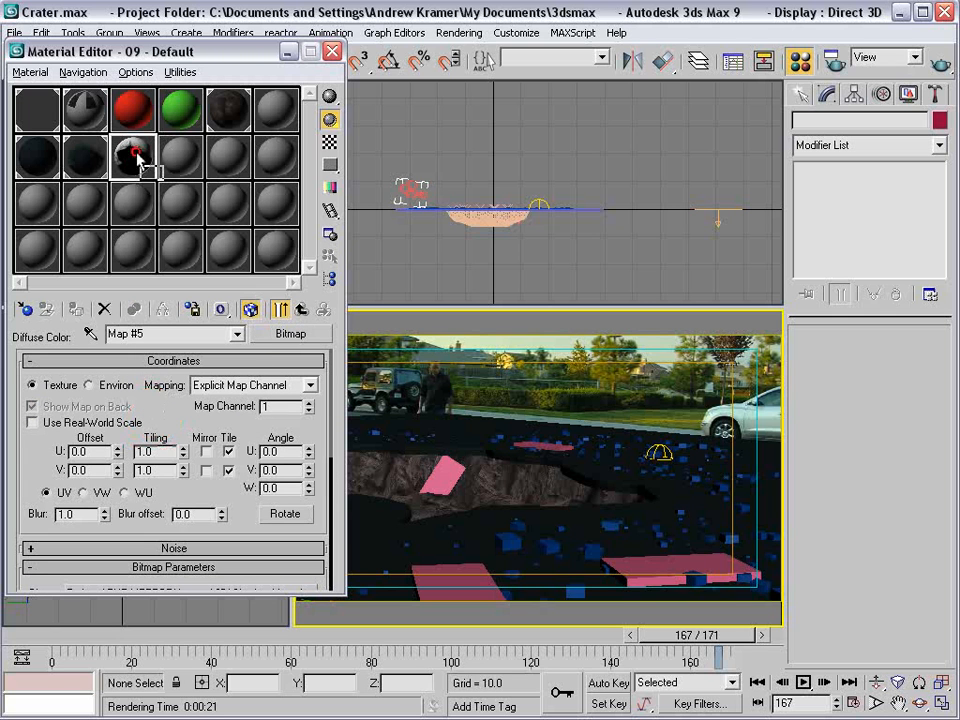
pyautogui.click(596, 426)
# Add a UVW Mapping modifier to the ground object Line02.
pyautogui.click(848, 145)
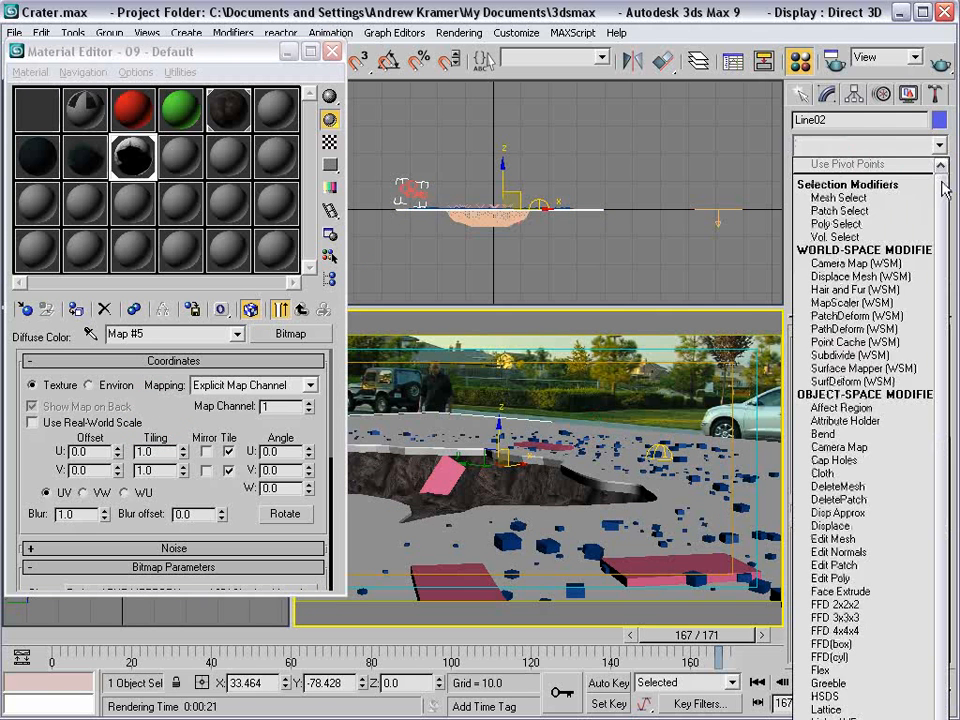
pyautogui.scroll(-2, 900, 370)
pyautogui.click(842, 640)
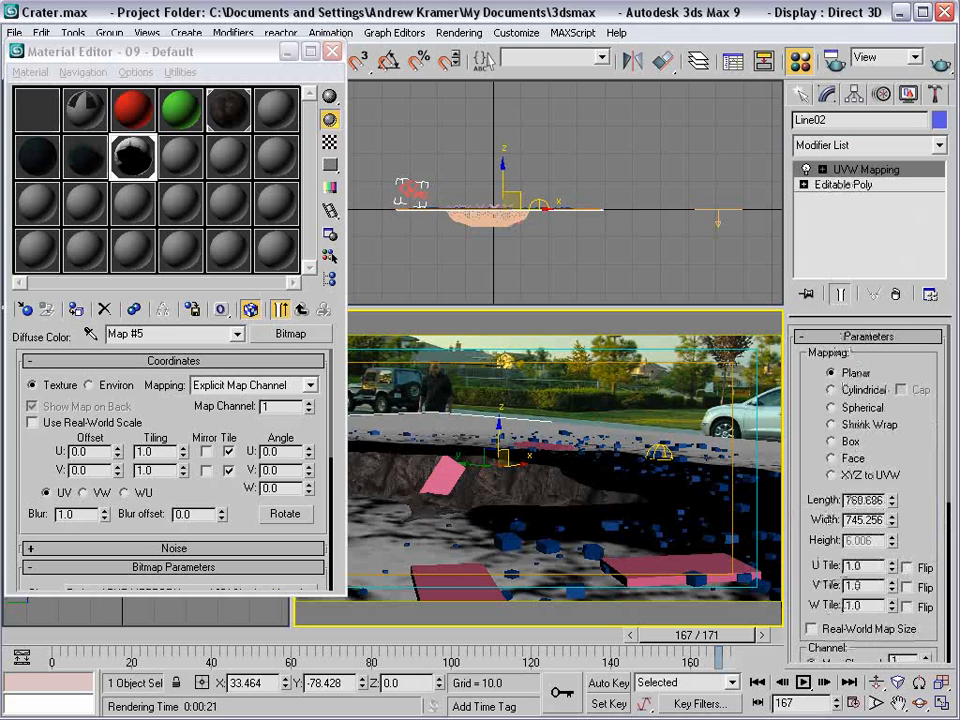
# Minimize the Material Editor and shade the Top view to compare the crack mask with the crater opening.
pyautogui.click(291, 51)
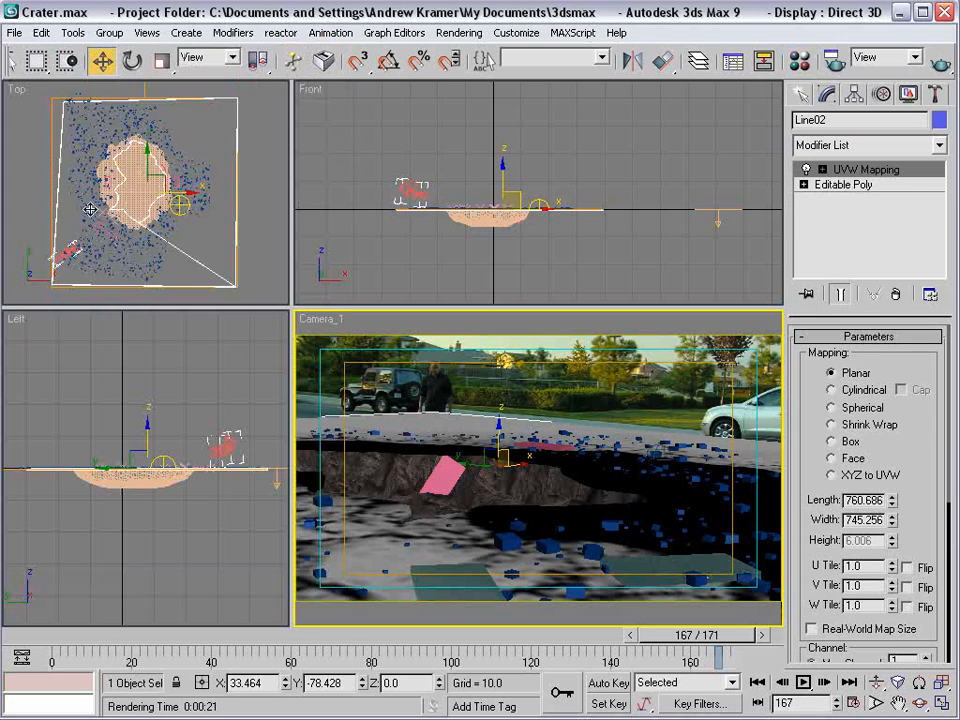
pyautogui.scroll(2, 58, 137)
pyautogui.rightClick(26, 90)
pyautogui.click(75, 124)
pyautogui.scroll(-3, 160, 190)
pyautogui.moveTo(164, 174); pyautogui.dragTo(166, 188, button='middle')
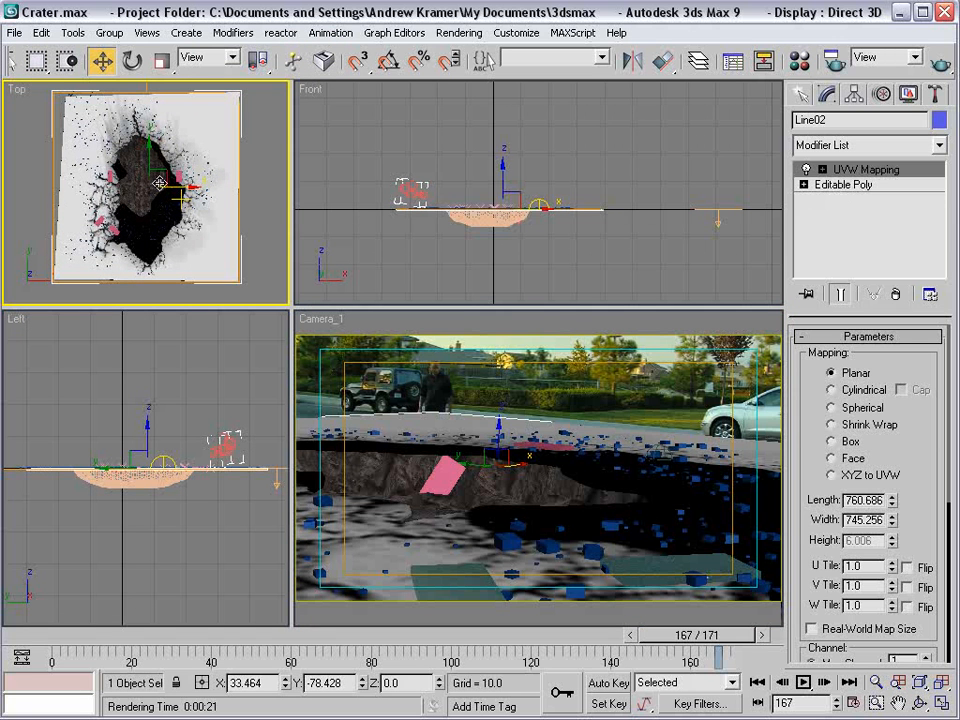
pyautogui.scroll(1, 110, 165)
pyautogui.hotkey('alt', 'w')
pyautogui.scroll(1, 362, 291)
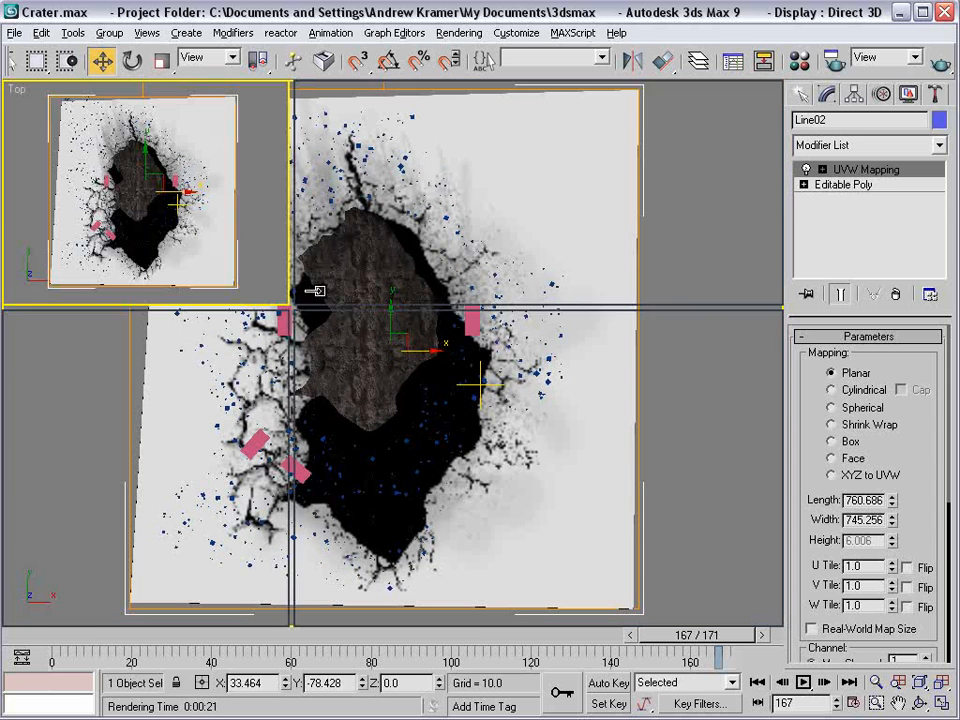
pyautogui.hotkey('alt', 'w')
# Move the UVW Mapping gizmo of Line02 in the Top view so the crack mask centers on the crater opening.
pyautogui.press('1')
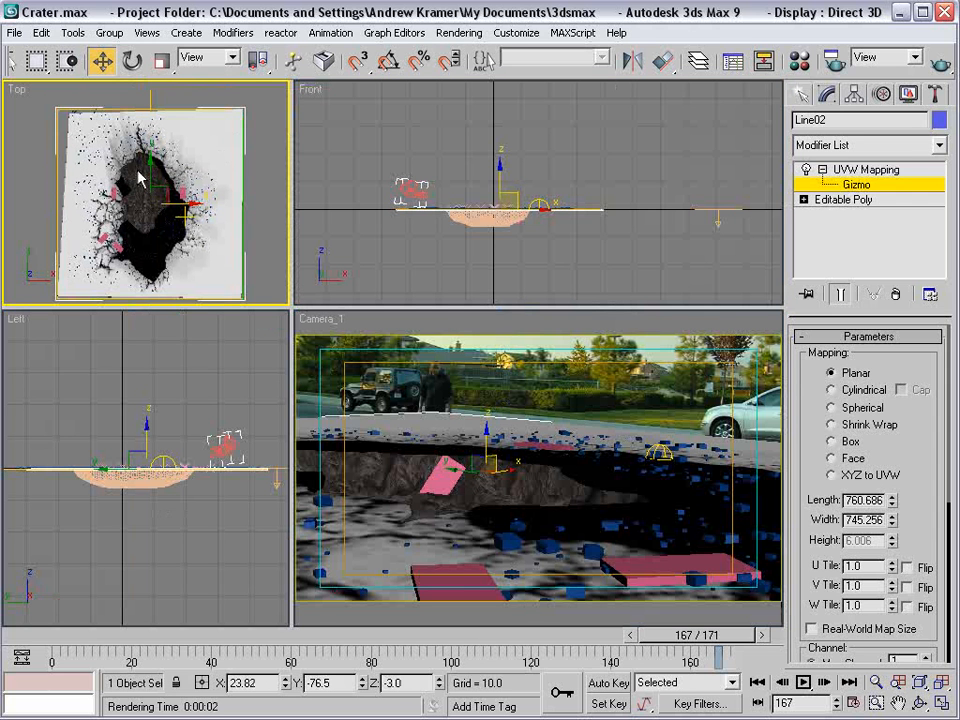
pyautogui.click(845, 170)
pyautogui.click(857, 184)
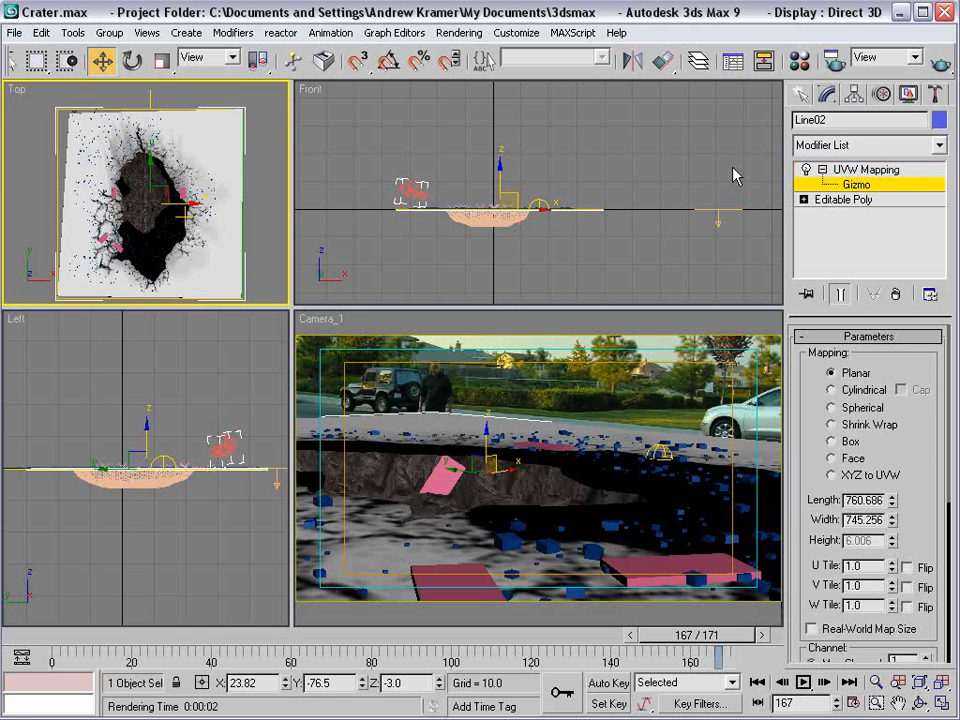
pyautogui.moveTo(118, 130)
pyautogui.mouseDown()
pyautogui.moveTo(118, 95)
pyautogui.moveTo(118, 113)
pyautogui.mouseUp()
pyautogui.moveTo(179, 186); pyautogui.dragTo(173, 186)
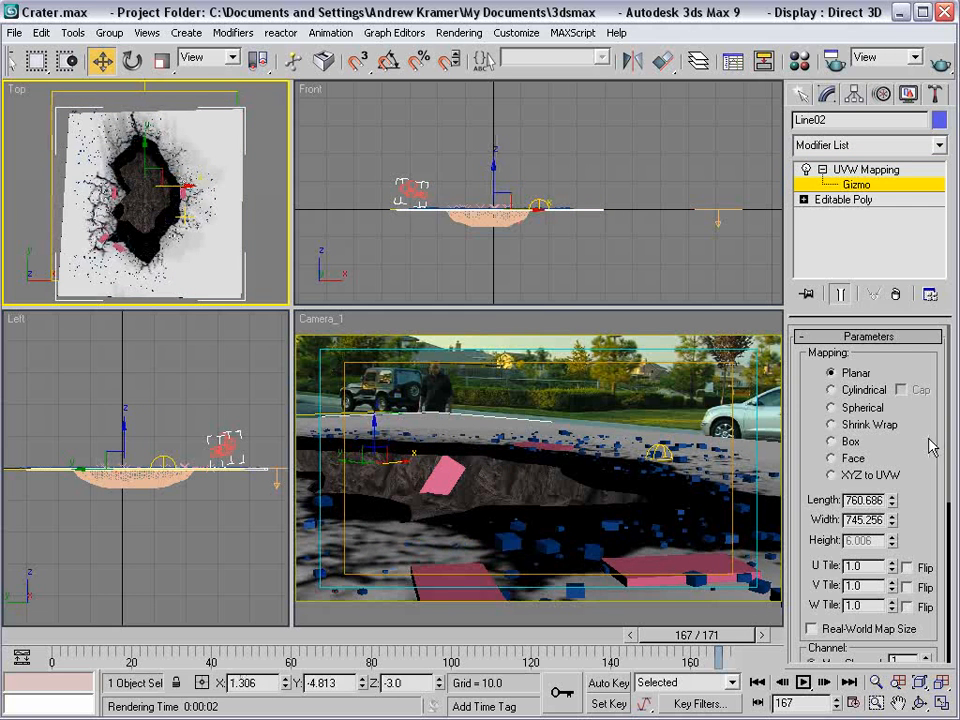
# Switch the ground's UVW mapping to Box and fit the gizmo to the crater with length 488.661 and width 589.889.
pyautogui.click(831, 441)
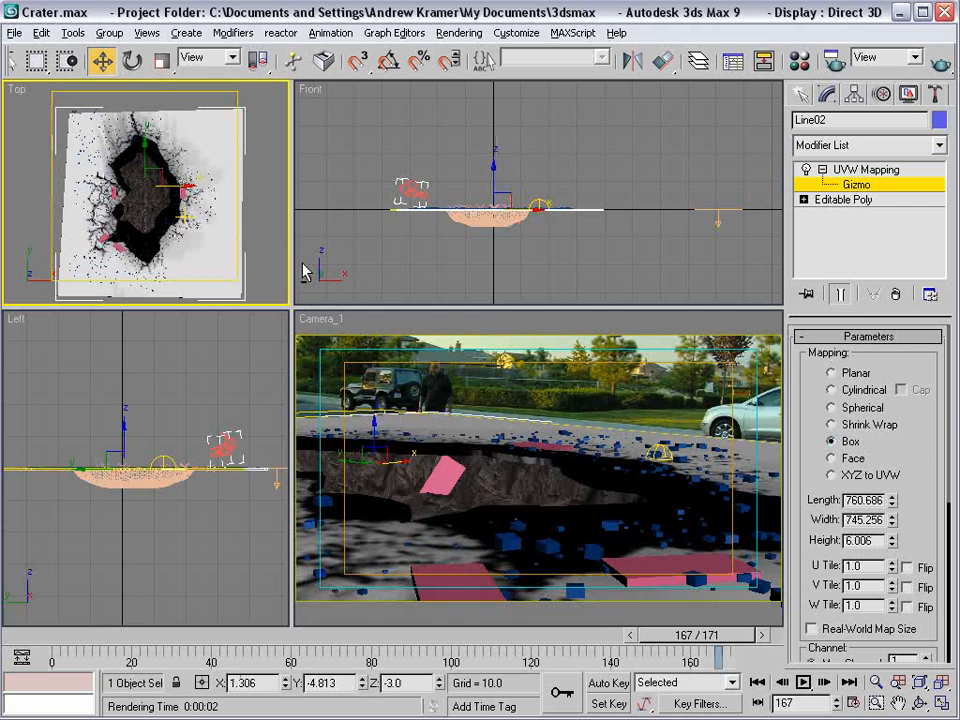
pyautogui.hotkey('alt', 'w')
pyautogui.moveTo(892, 503); pyautogui.dragTo(893, 526)
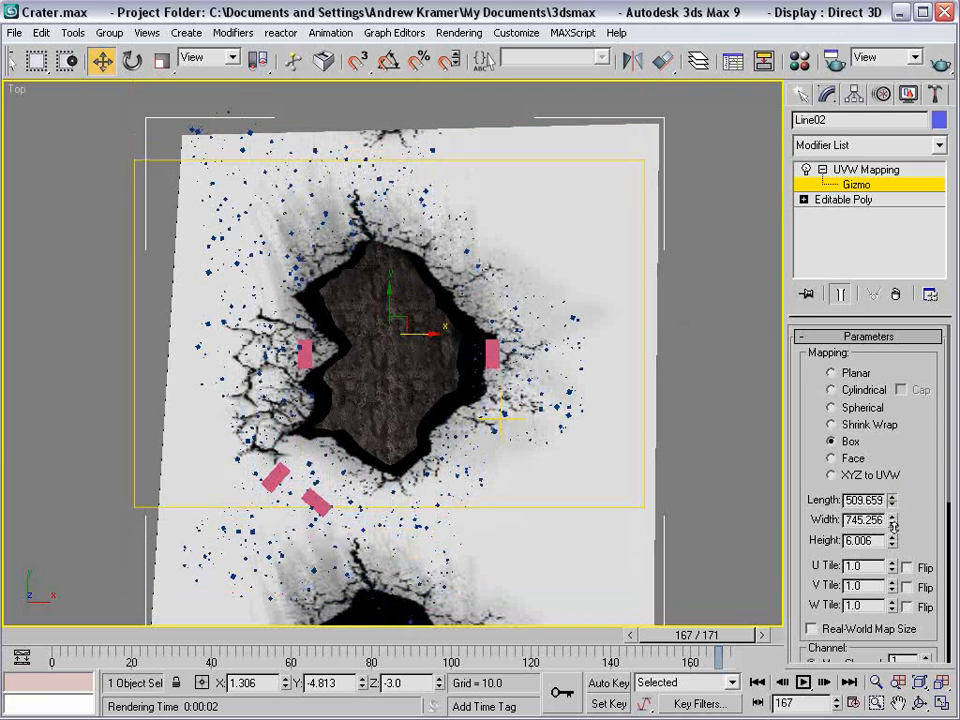
pyautogui.moveTo(894, 503); pyautogui.dragTo(893, 536)
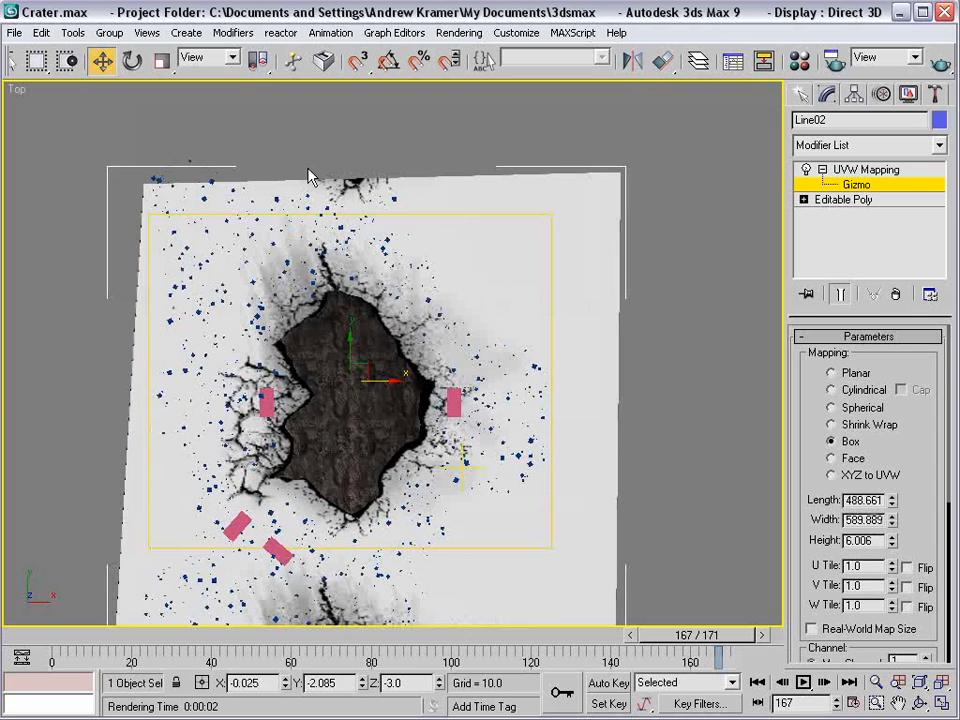
pyautogui.moveTo(267, 548); pyautogui.dragTo(240, 385, button='middle')
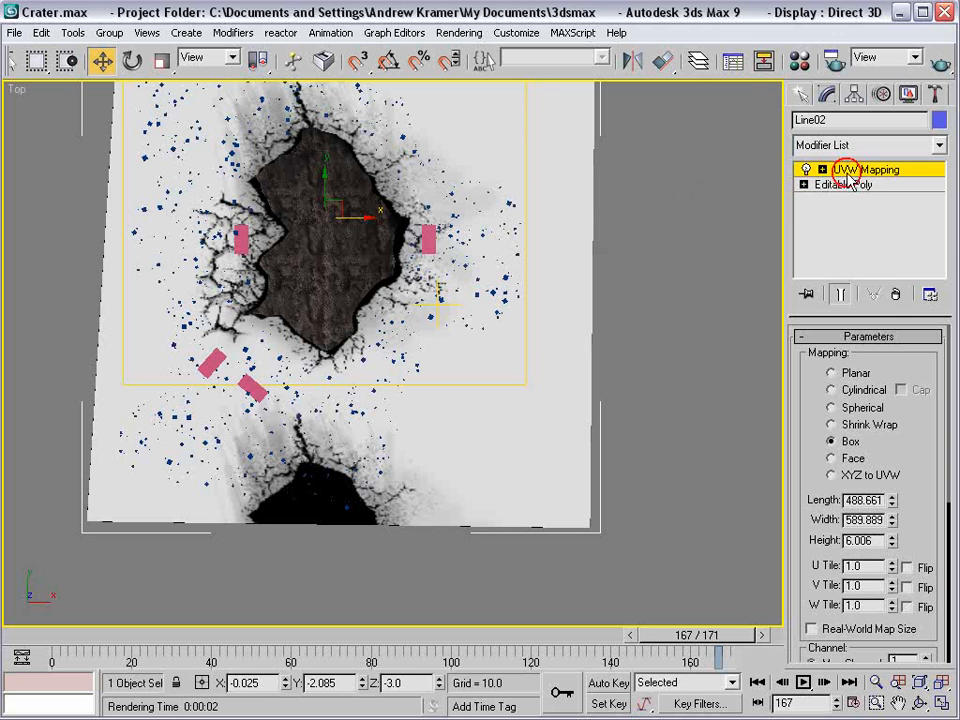
pyautogui.click(619, 240)
pyautogui.hotkey('alt', 'w')
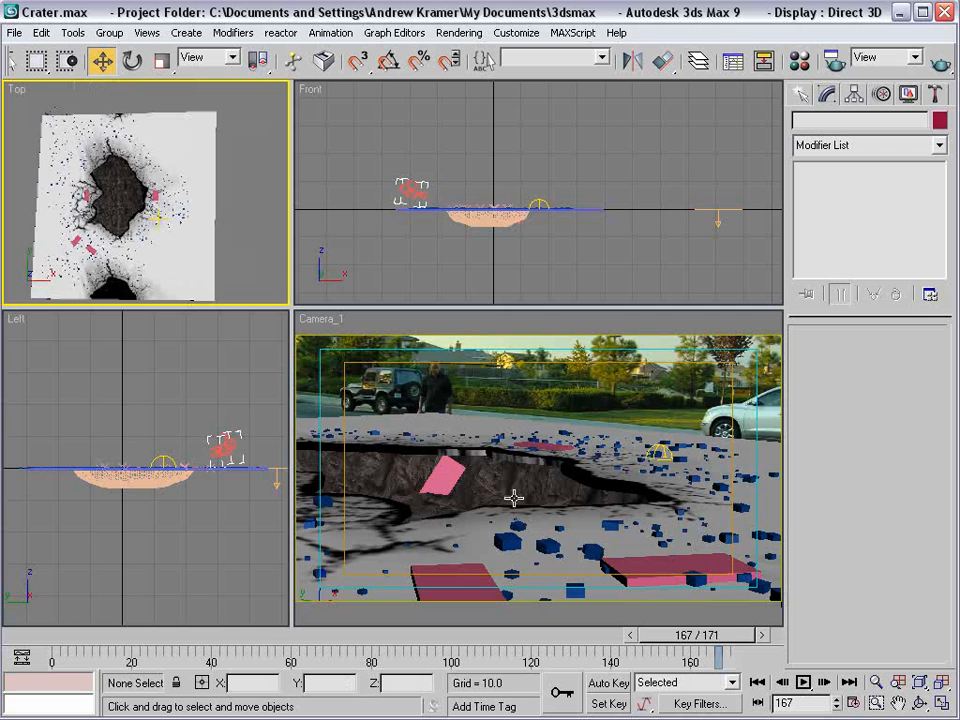
# Go to frame 124 and reapply the ROAD material to the ground object in the Camera_1 view.
pyautogui.moveTo(282, 636); pyautogui.dragTo(531, 646)
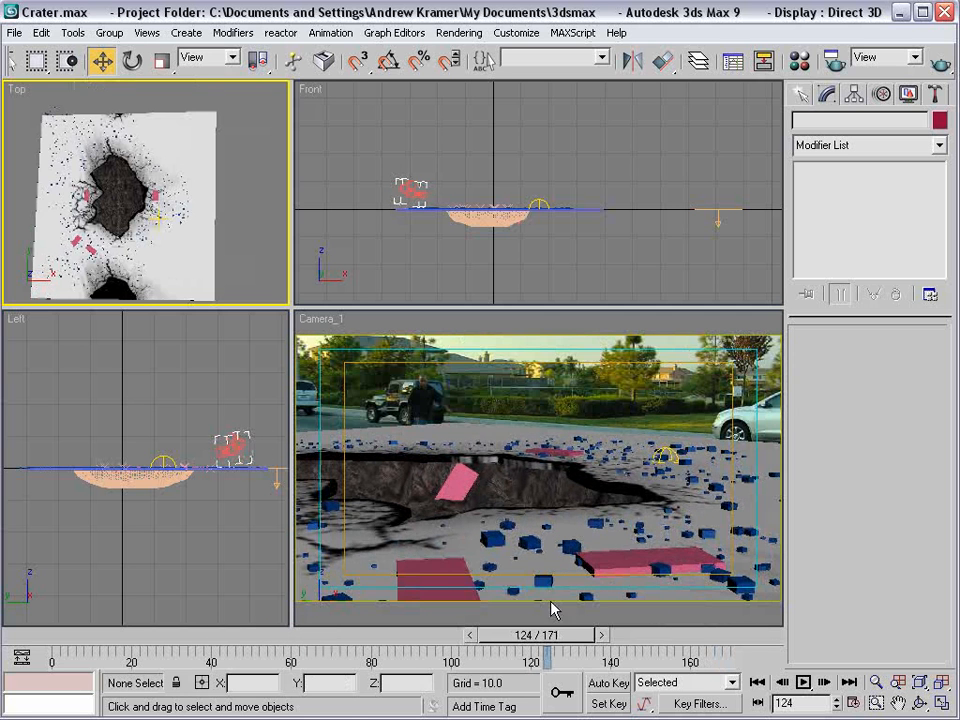
pyautogui.click(527, 387)
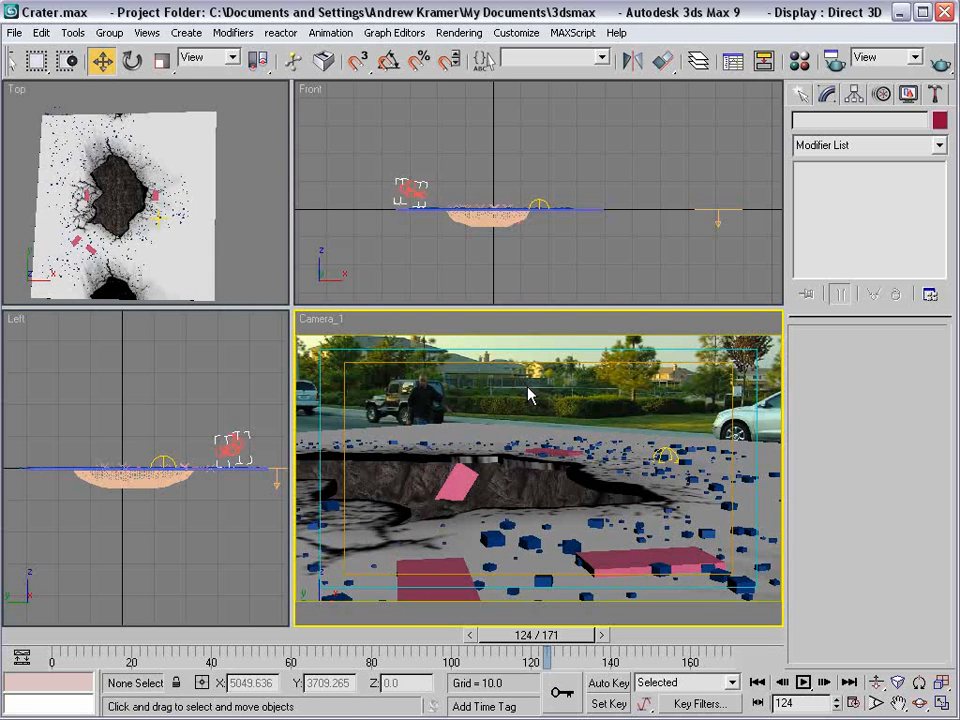
pyautogui.press('m')
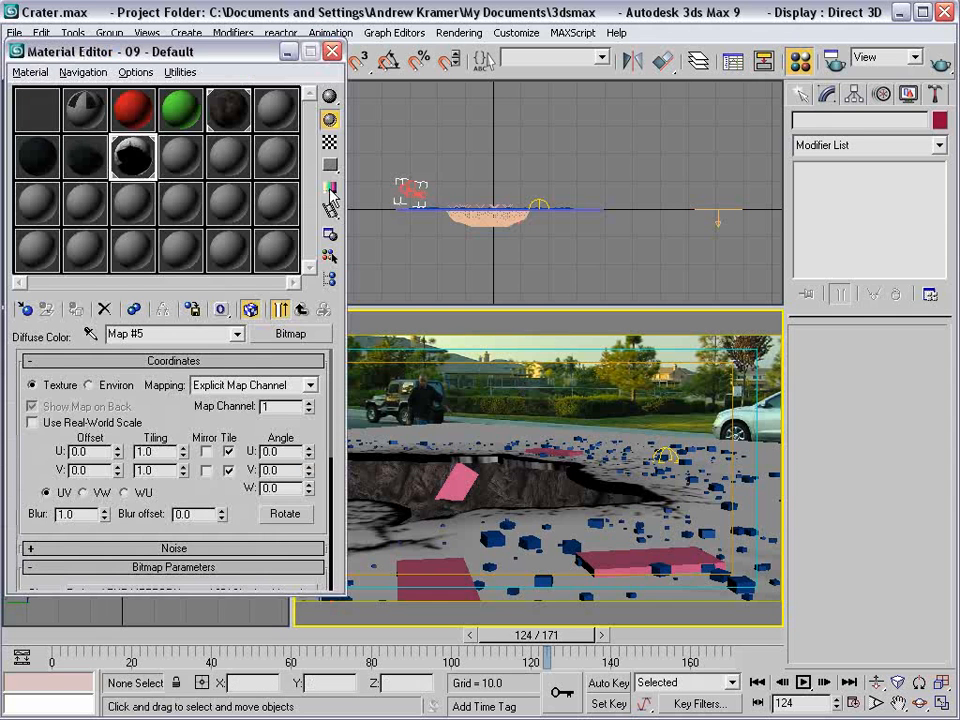
pyautogui.click(95, 116)
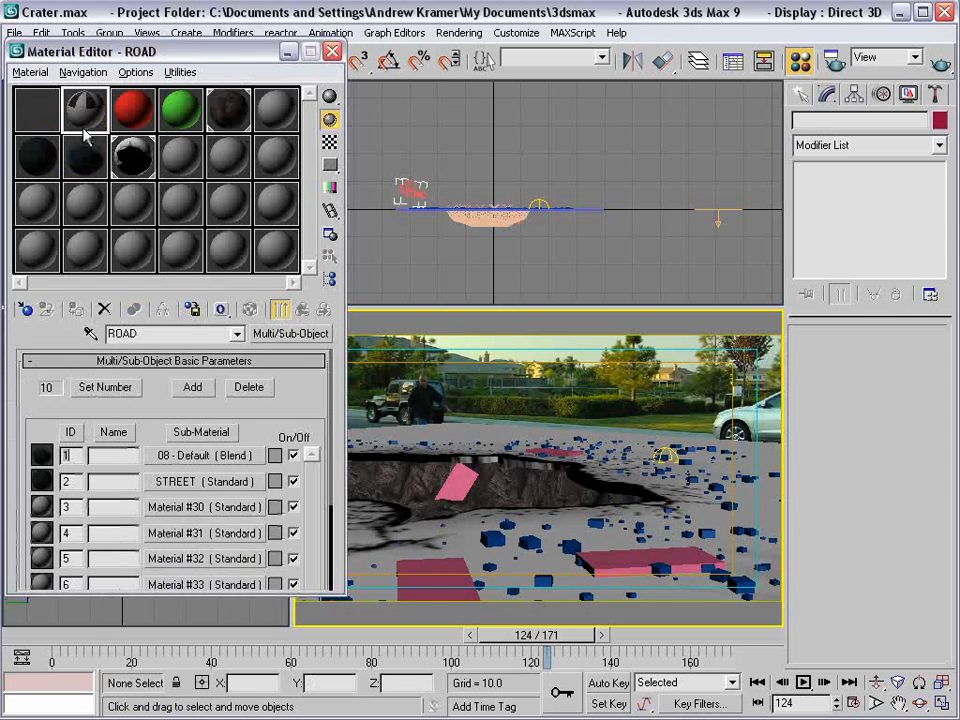
pyautogui.moveTo(90, 112); pyautogui.dragTo(467, 430)
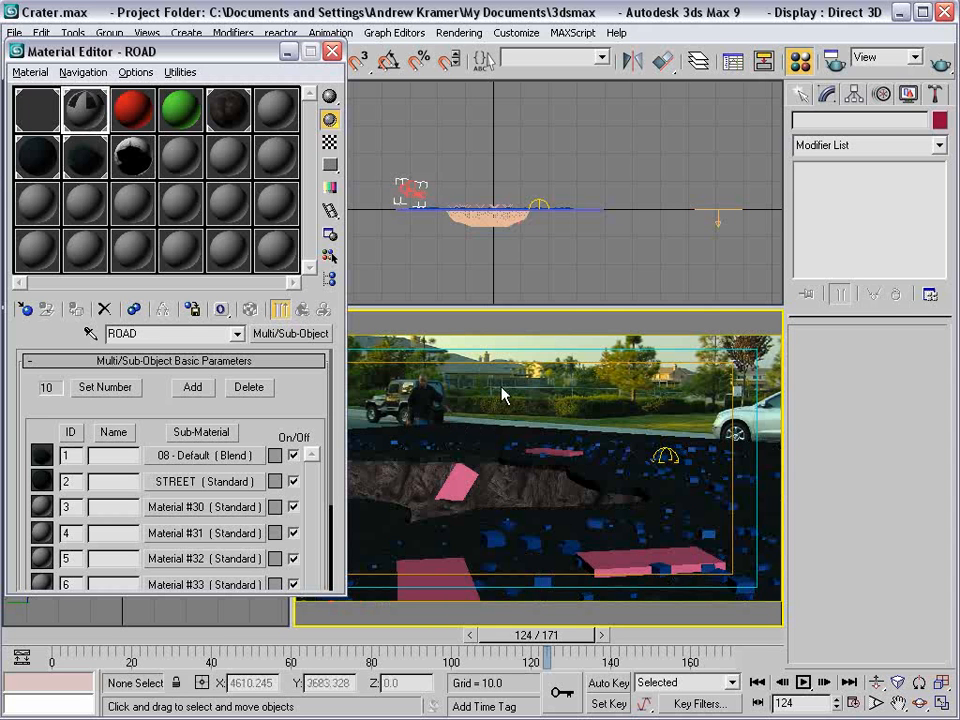
# Render the Camera_1 view at frame 124 and examine the cracks around the crater edge up close.
pyautogui.hotkey('shift', 'q')
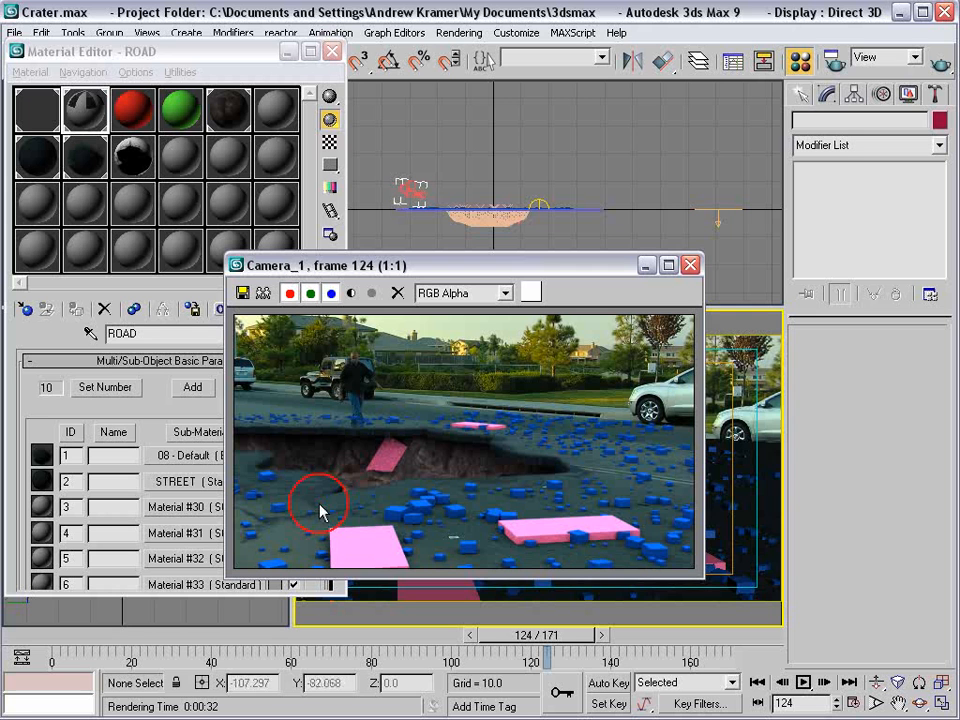
pyautogui.moveTo(386, 270); pyautogui.dragTo(441, 209)
pyautogui.scroll(1, 424, 446)
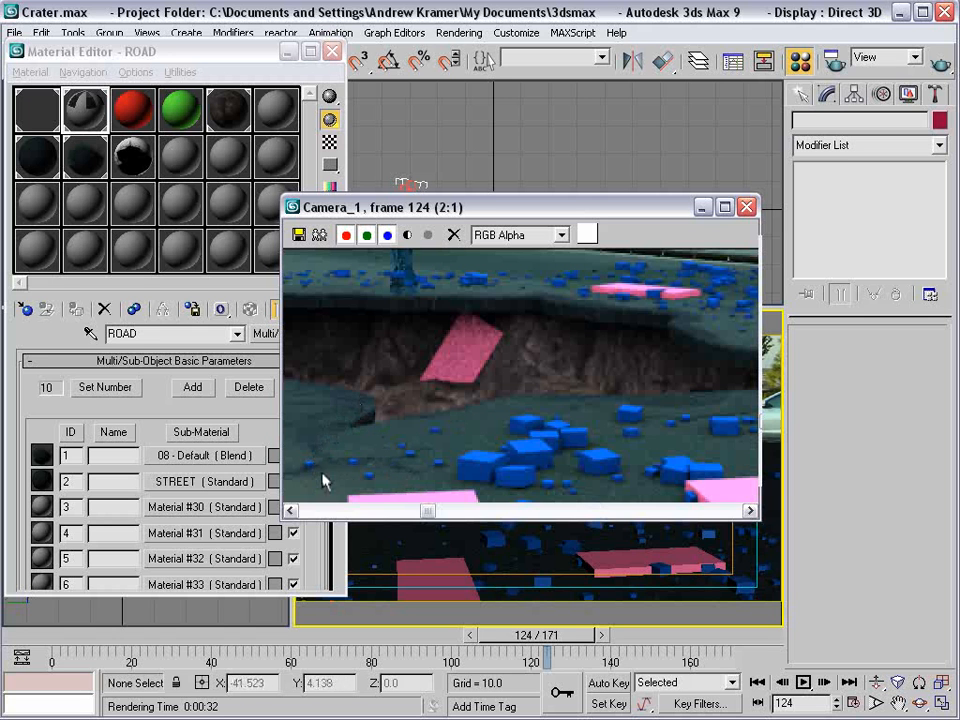
pyautogui.scroll(-1, 362, 475)
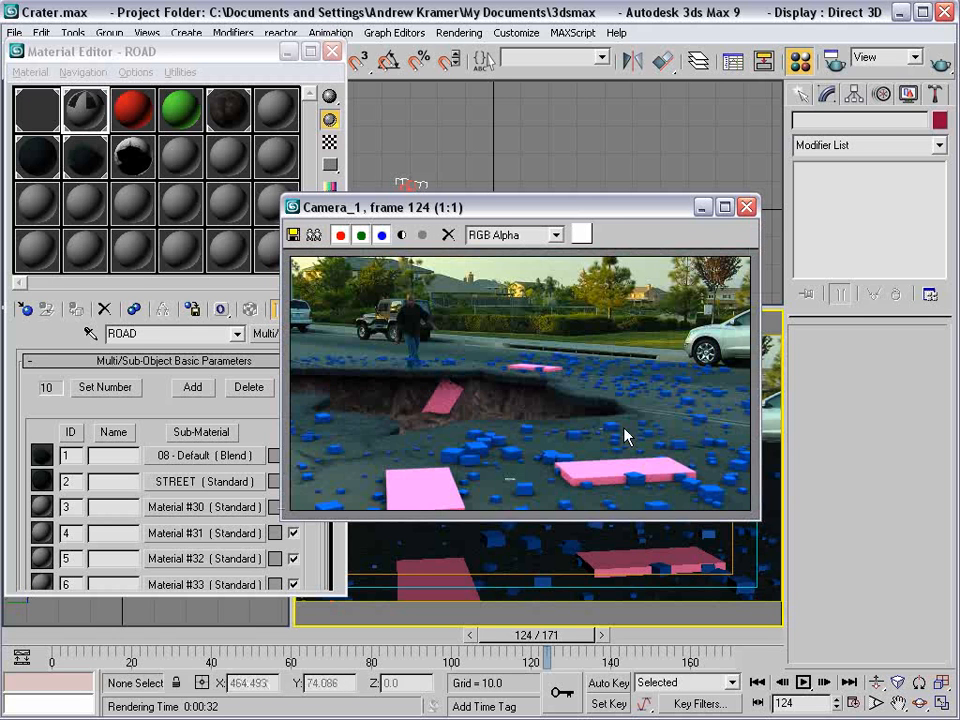
# Rename the blend material 08 - Default as BLEND.
pyautogui.click(80, 160)
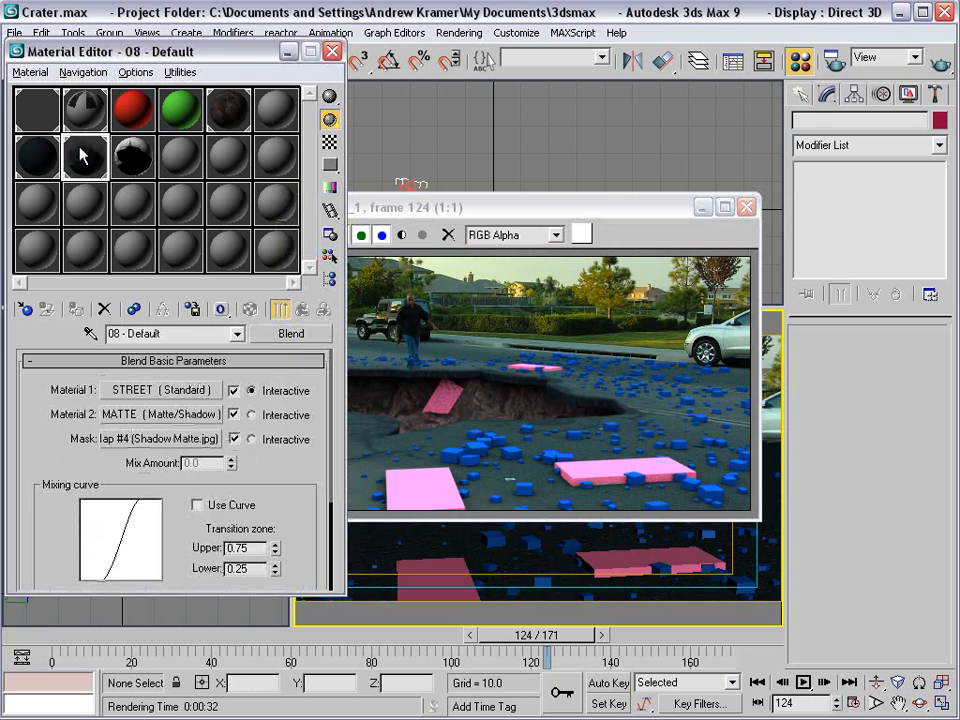
pyautogui.moveTo(182, 335); pyautogui.dragTo(4, 328)
pyautogui.write('BLEND')
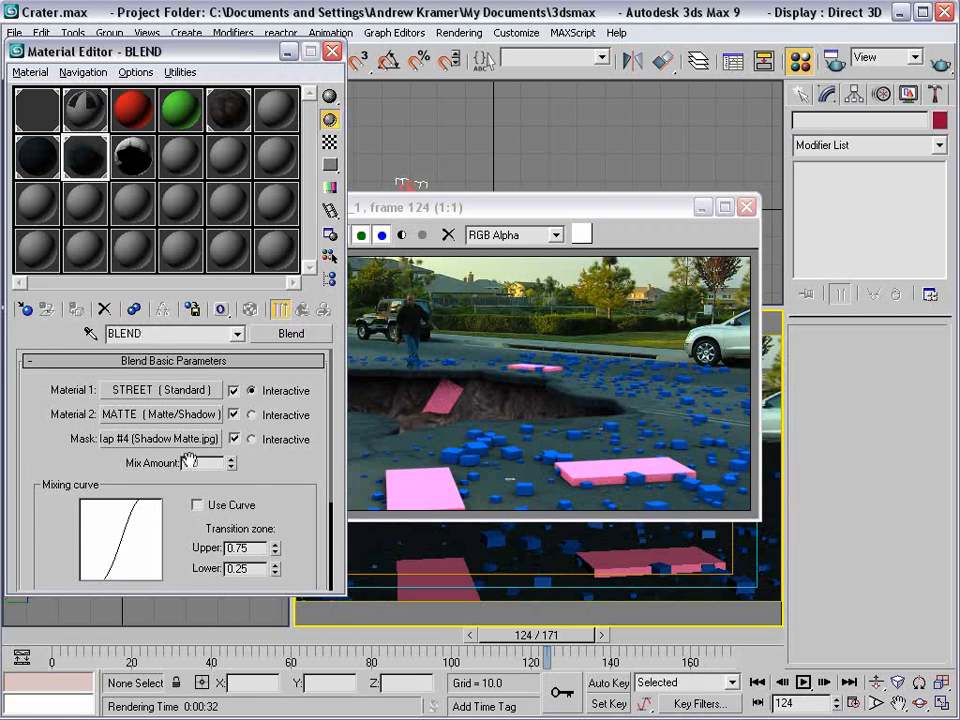
# Enable the mixing curve in the BLEND material and compare it on and off in an enlarged sample preview.
pyautogui.scroll(-2, 187, 457)
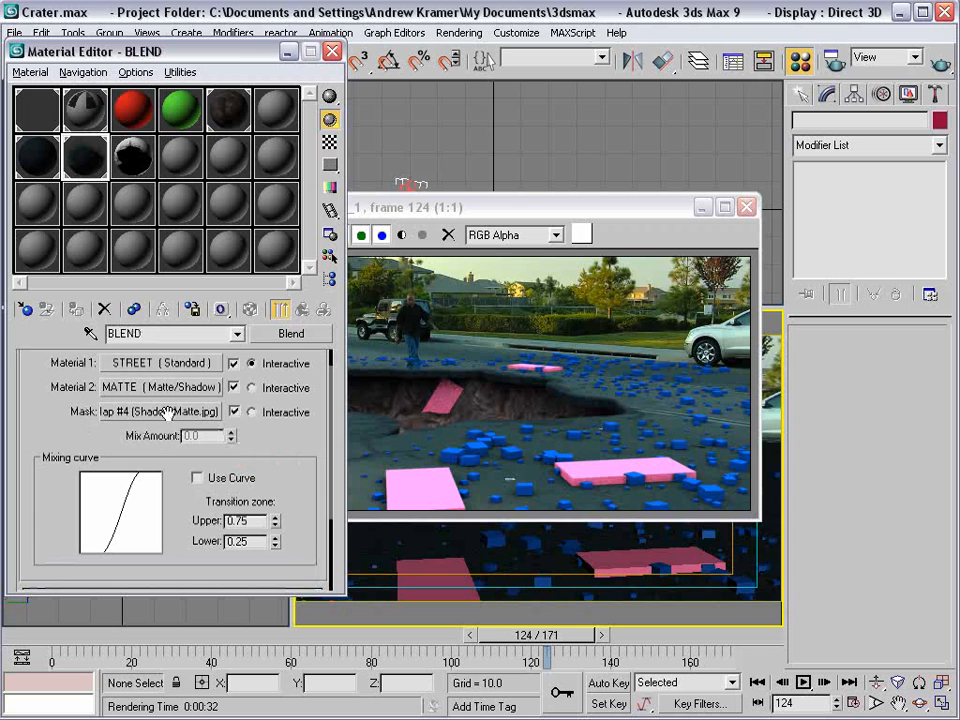
pyautogui.click(197, 478)
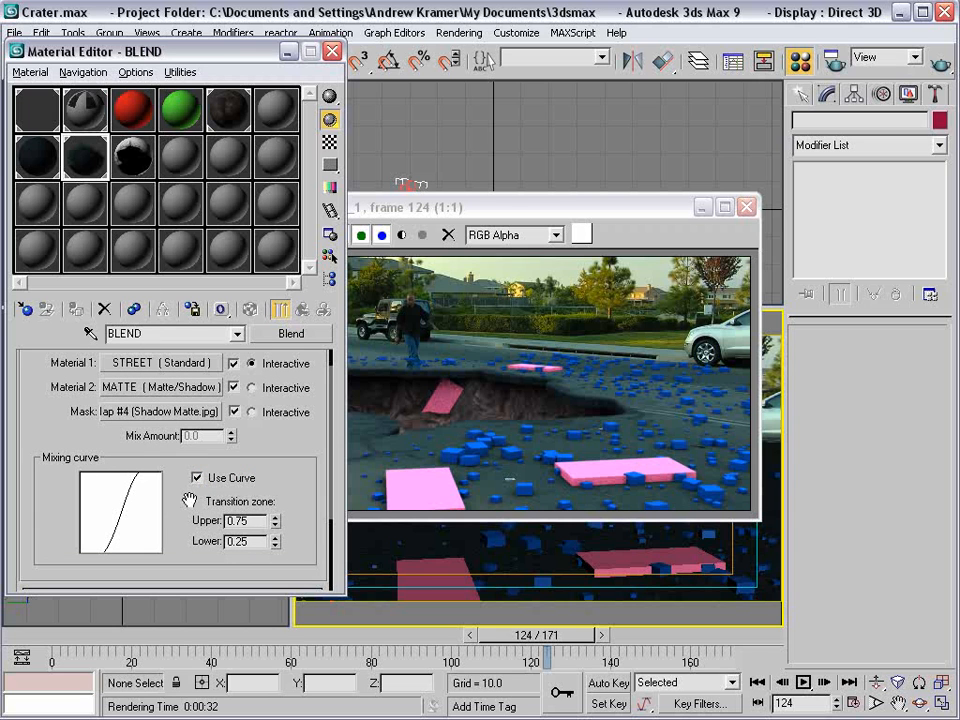
pyautogui.doubleClick(79, 161)
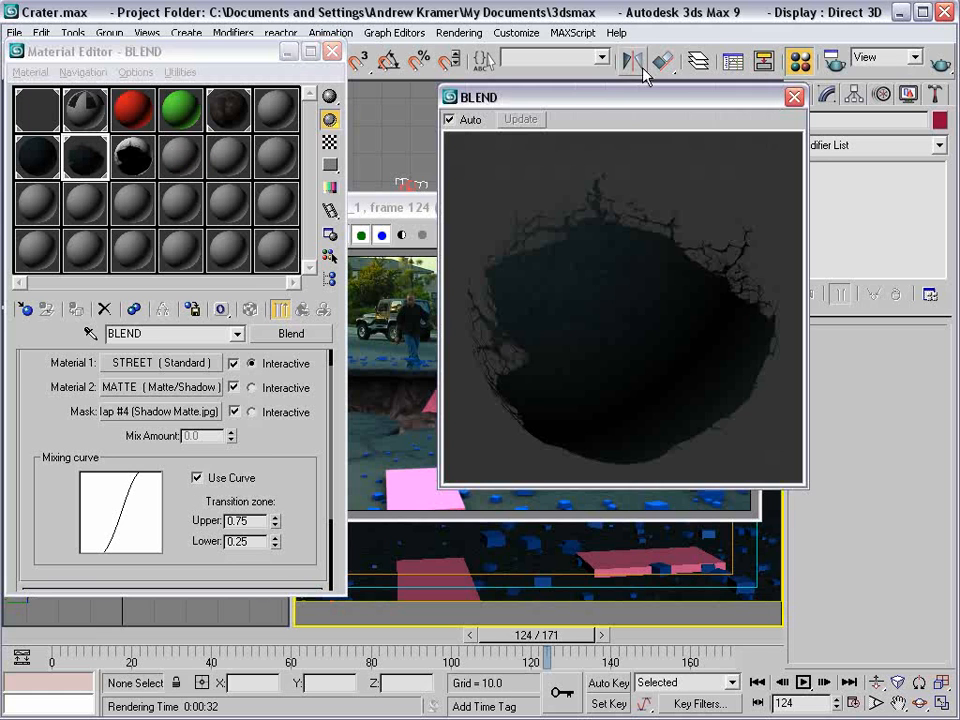
pyautogui.moveTo(606, 98); pyautogui.dragTo(570, 124)
pyautogui.click(197, 478)
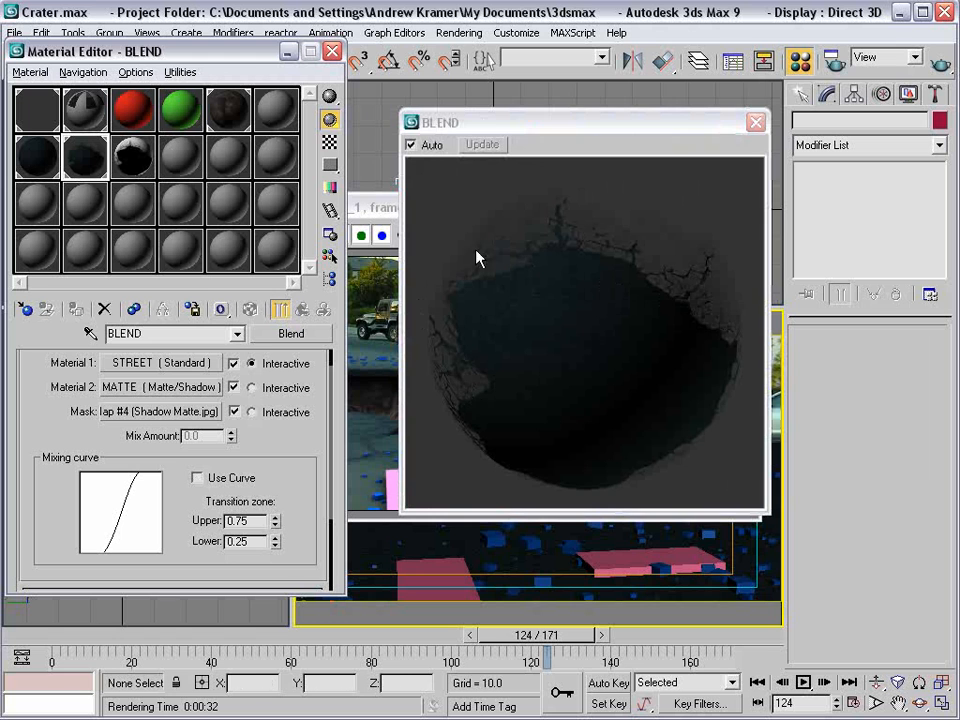
pyautogui.click(209, 480)
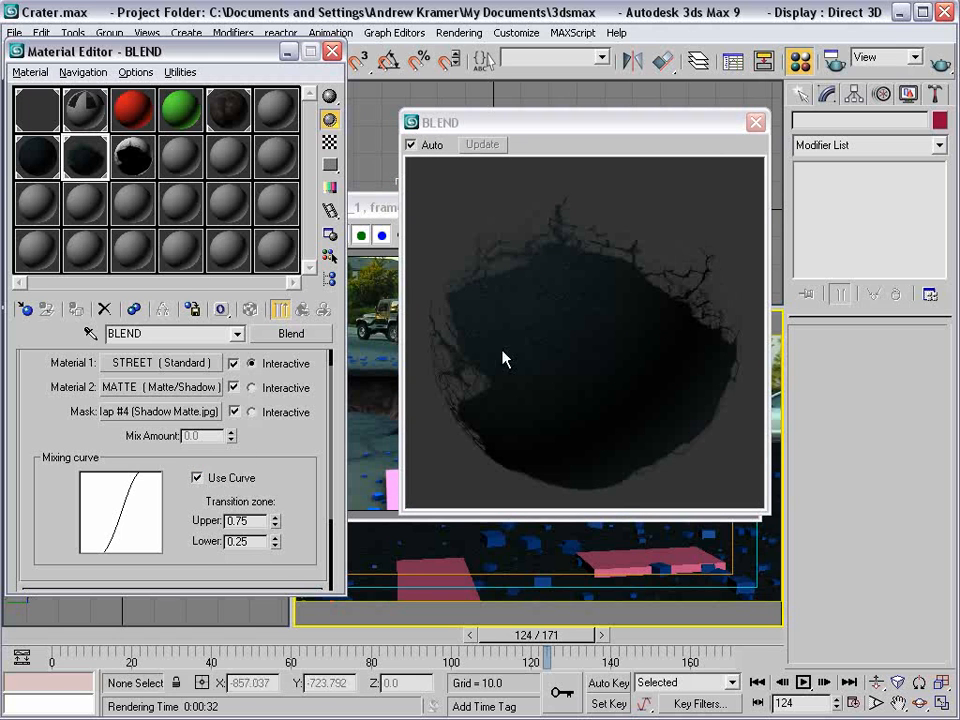
# Clone the rendered frame, render Camera_1 again at frame 124, and arrange both images to compare the cracks.
pyautogui.moveTo(381, 202); pyautogui.dragTo(300, 202)
pyautogui.click(224, 236)
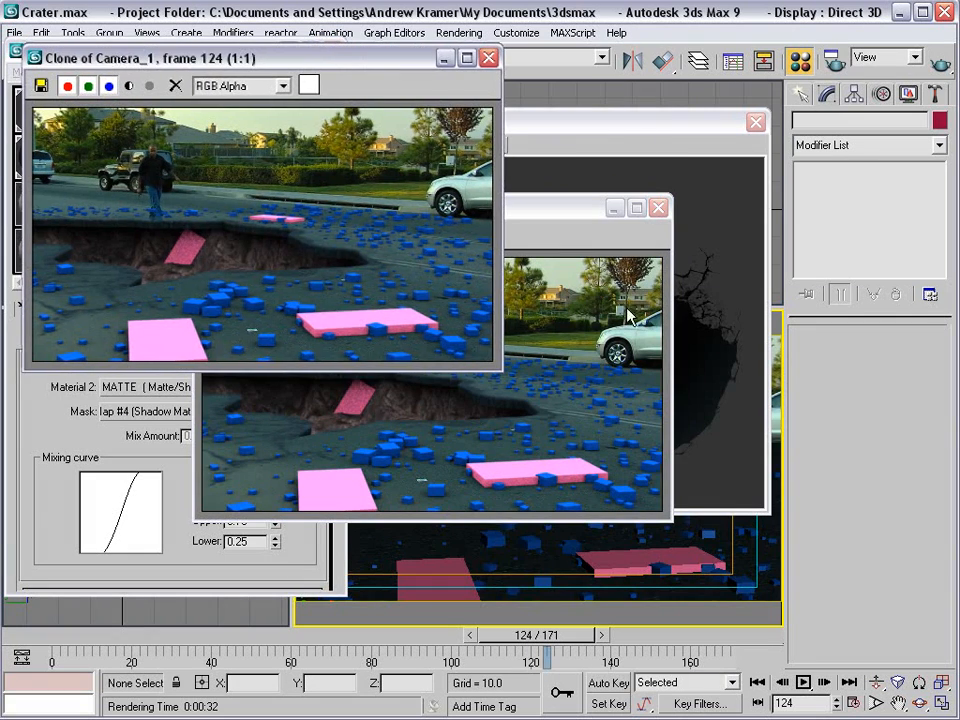
pyautogui.moveTo(542, 208)
pyautogui.mouseDown()
pyautogui.moveTo(566, 261)
pyautogui.moveTo(545, 263)
pyautogui.mouseUp()
pyautogui.click(940, 64)
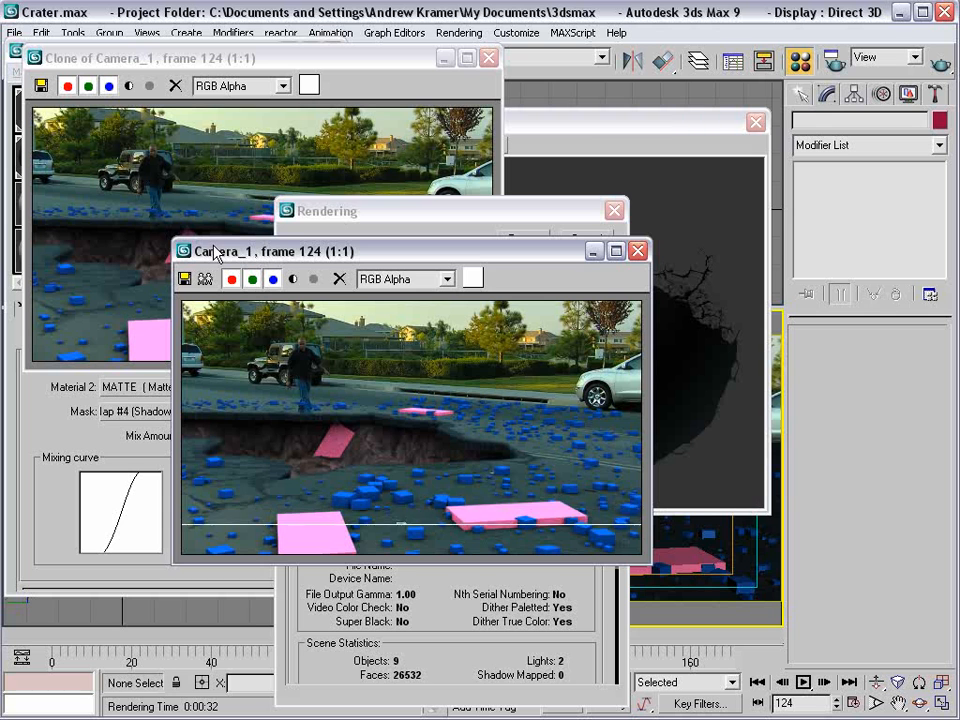
pyautogui.moveTo(214, 252); pyautogui.dragTo(280, 80)
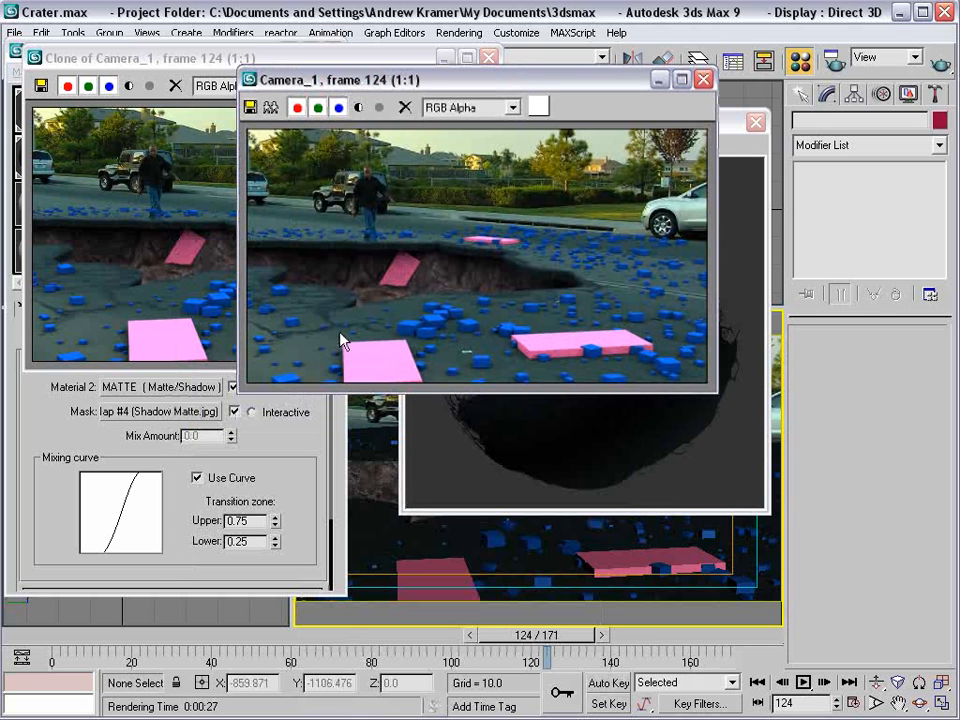
pyautogui.moveTo(228, 57); pyautogui.dragTo(469, 175)
# Darken the STREET material by setting its diffuse color to black and its diffuse color map amount to 70.
pyautogui.click(38, 158)
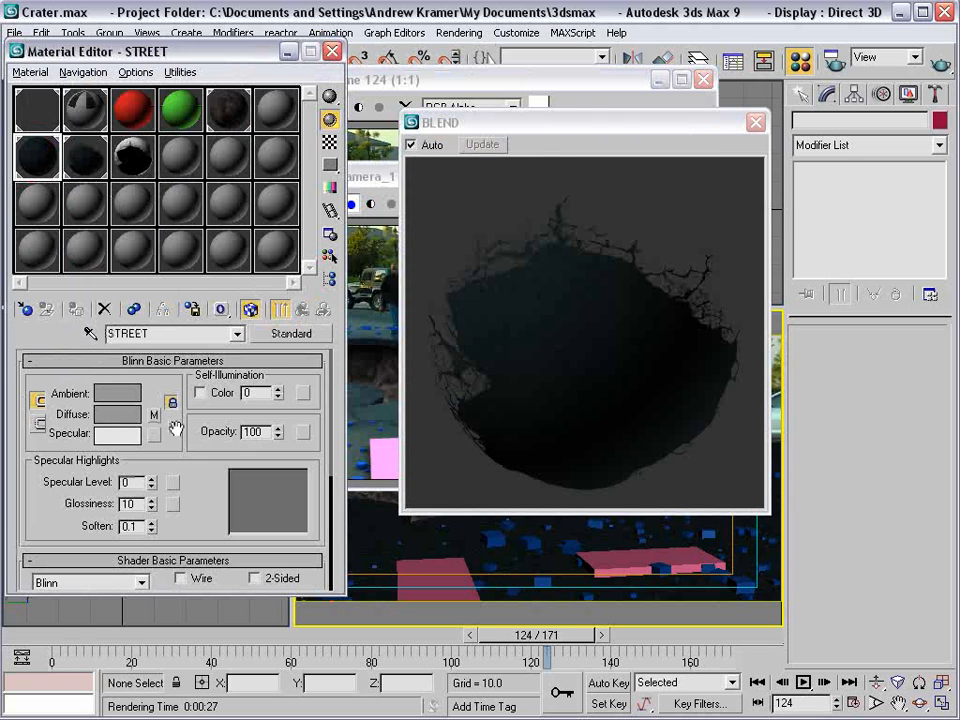
pyautogui.click(118, 414)
pyautogui.moveTo(505, 237); pyautogui.dragTo(505, 265)
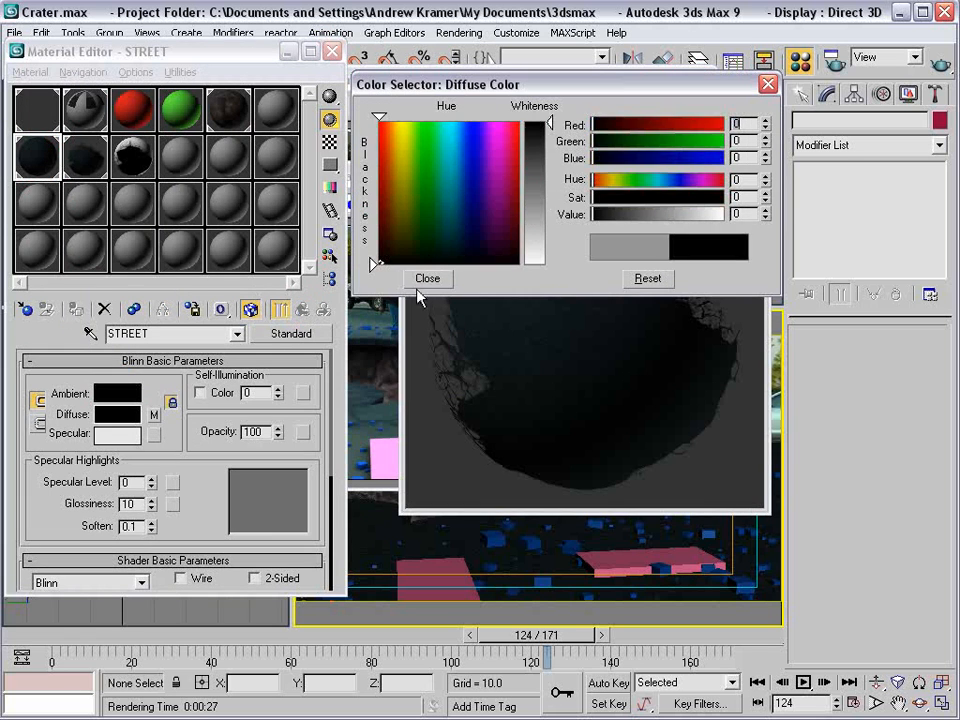
pyautogui.click(427, 278)
pyautogui.scroll(-5, 190, 460)
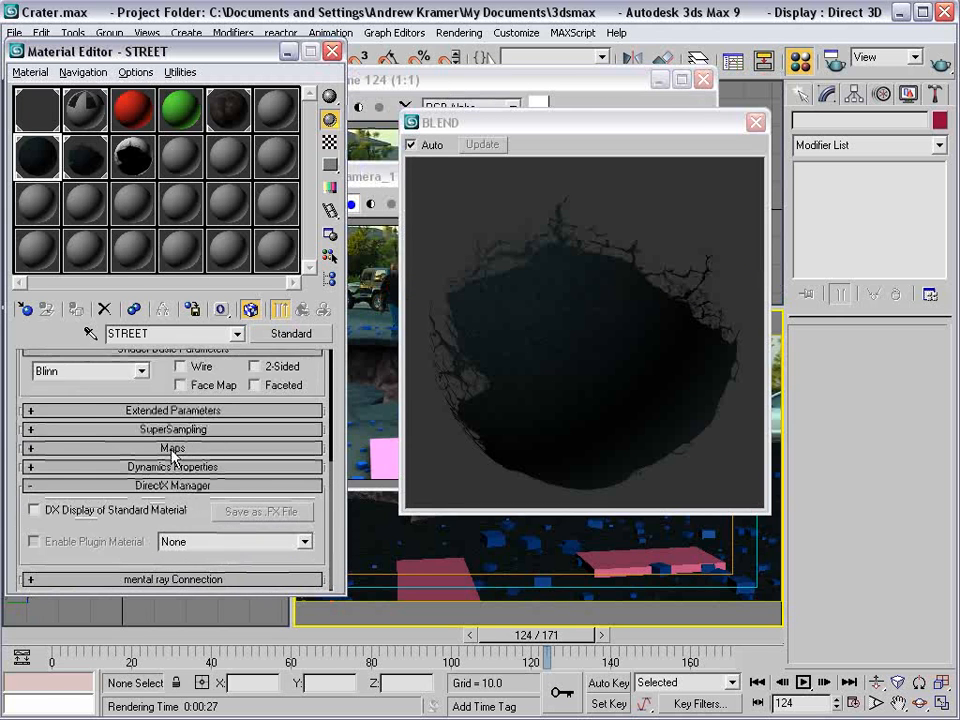
pyautogui.click(172, 450)
pyautogui.doubleClick(135, 414)
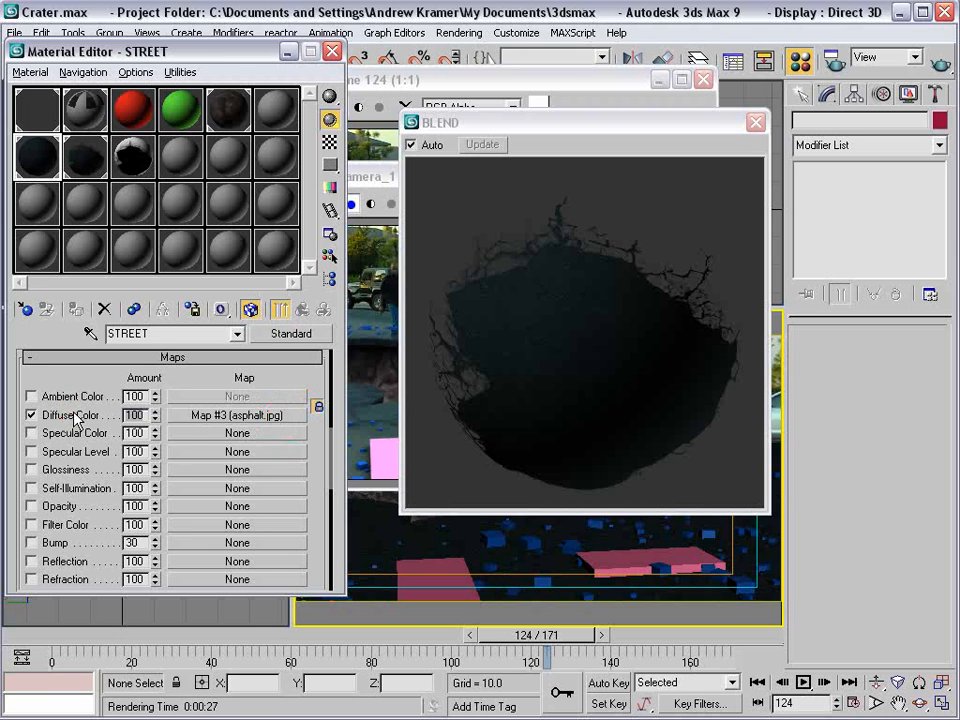
pyautogui.write('70')
# Set the BLEND mixing curve's transition zone to upper 0.78 and lower 0.46, and close the enlarged preview.
pyautogui.click(100, 155)
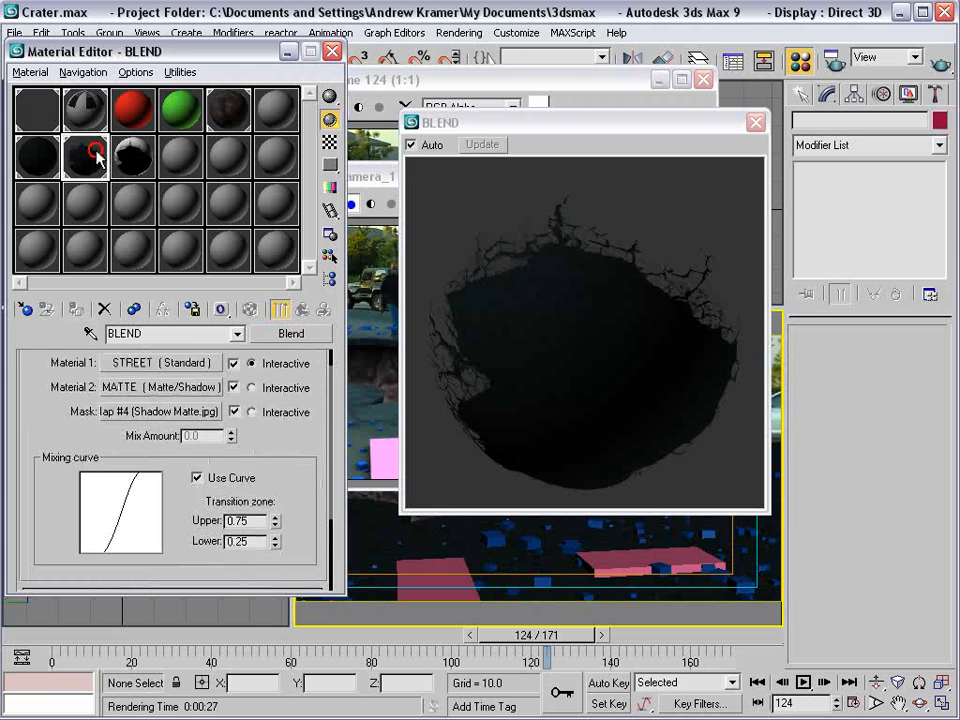
pyautogui.moveTo(276, 532)
pyautogui.mouseDown()
pyautogui.moveTo(274, 503)
pyautogui.moveTo(278, 547)
pyautogui.moveTo(277, 527)
pyautogui.mouseUp()
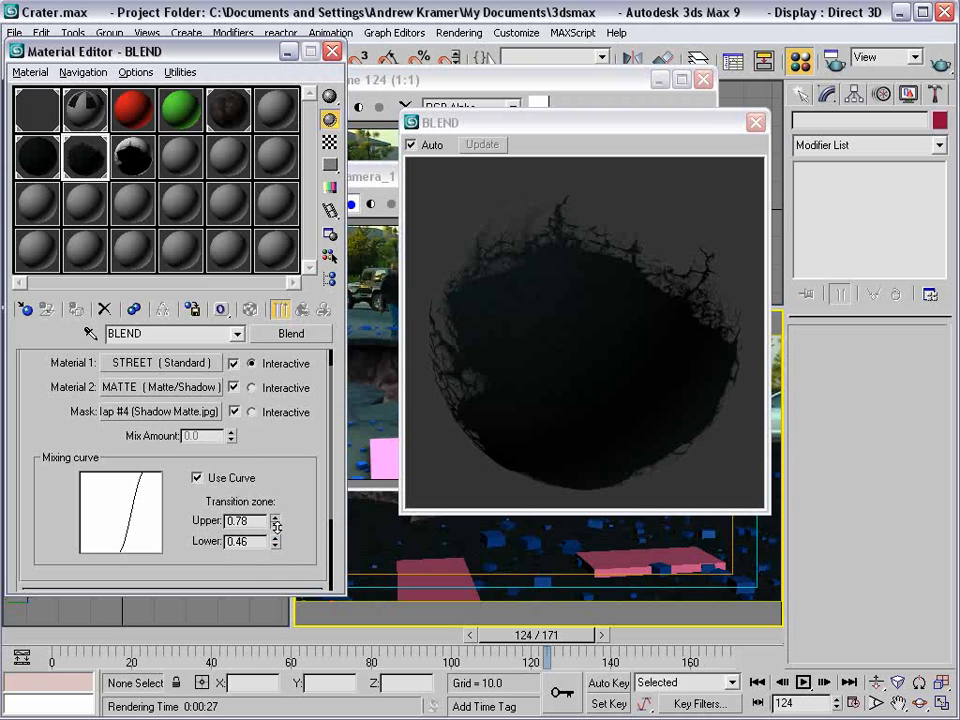
pyautogui.click(742, 146)
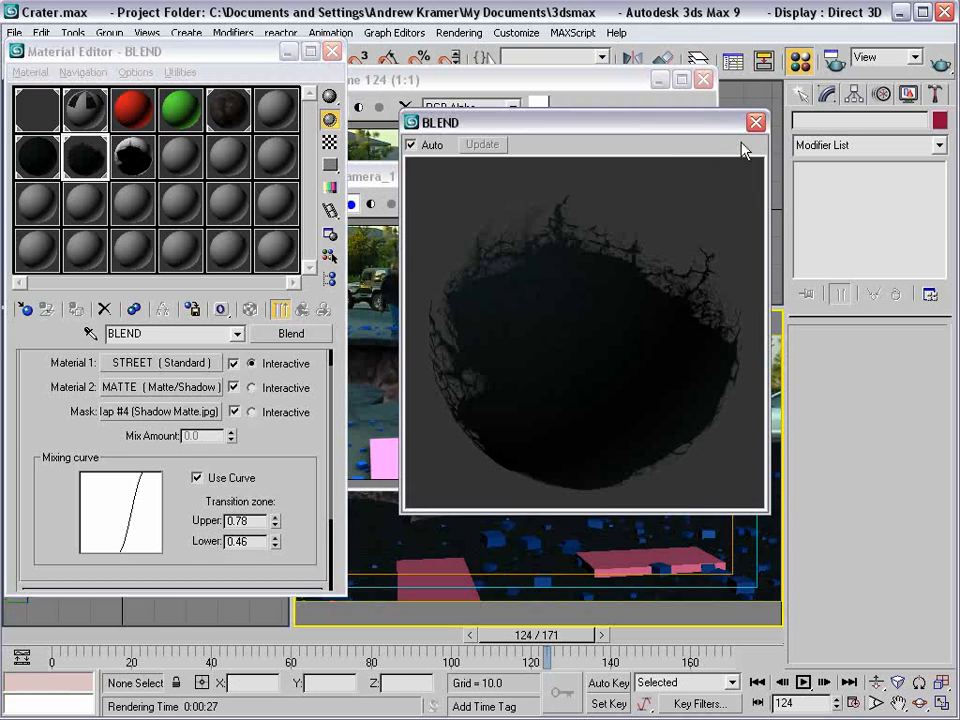
pyautogui.click(756, 122)
# Render Camera_1 again at frame 124 and compare the cracks with the cloned image.
pyautogui.click(557, 531)
pyautogui.click(484, 246)
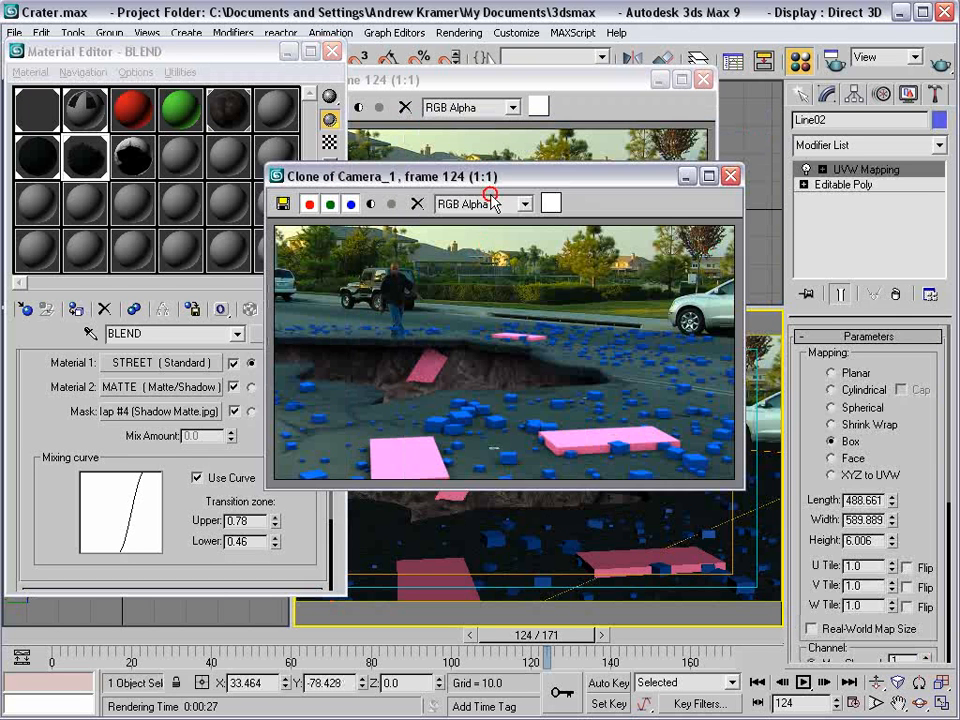
pyautogui.moveTo(520, 176); pyautogui.dragTo(460, 176)
pyautogui.click(444, 522)
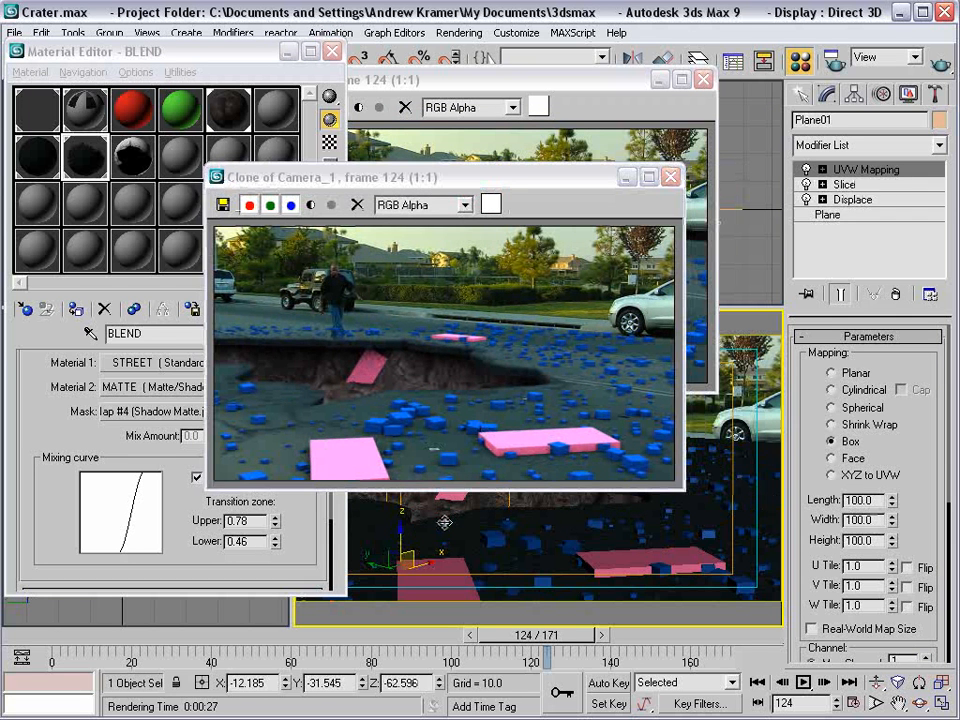
pyautogui.click(726, 407)
pyautogui.hotkey('shift', 'q')
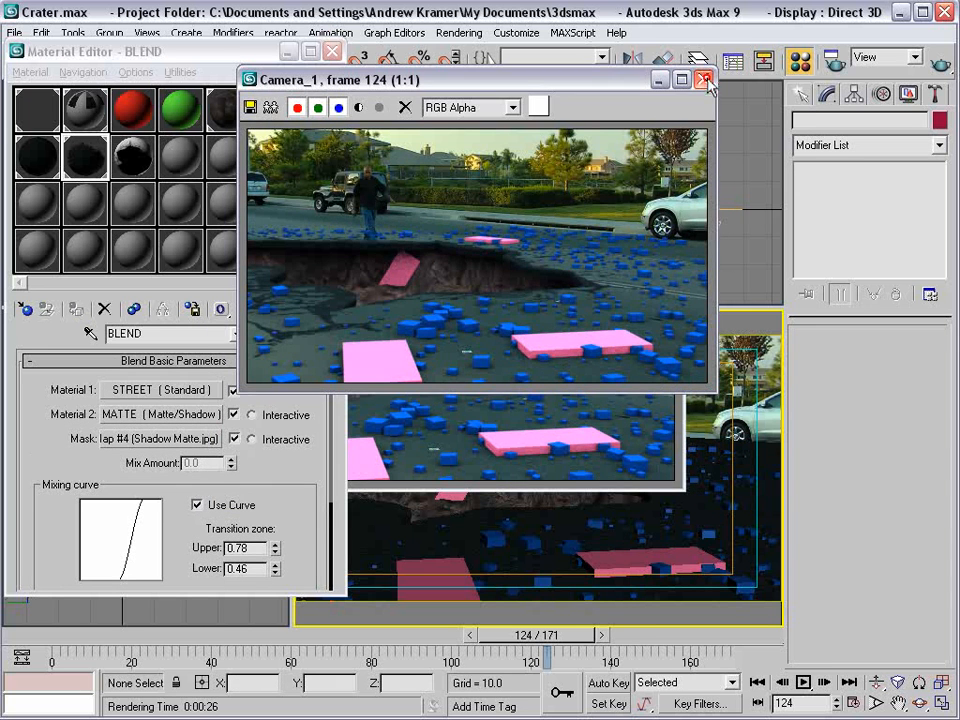
# Close both rendered images and the Material Editor.
pyautogui.click(703, 79)
pyautogui.click(670, 176)
pyautogui.click(332, 51)
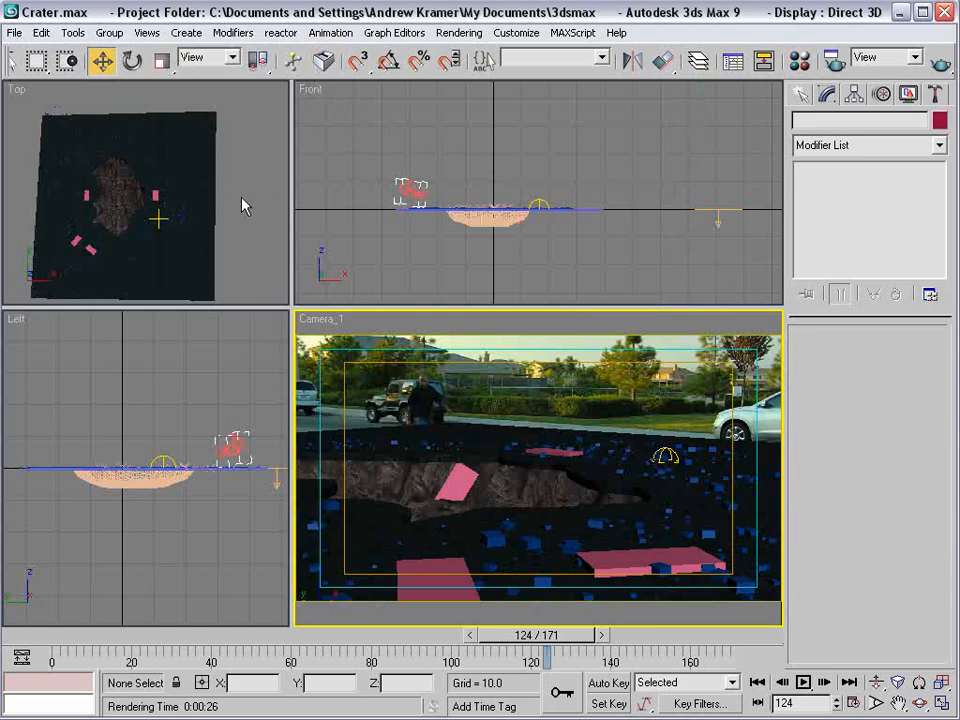
# Go to frame 14 and enable See-Through display in the object properties of the road surface Line02.
pyautogui.scroll(-3, 178, 195)
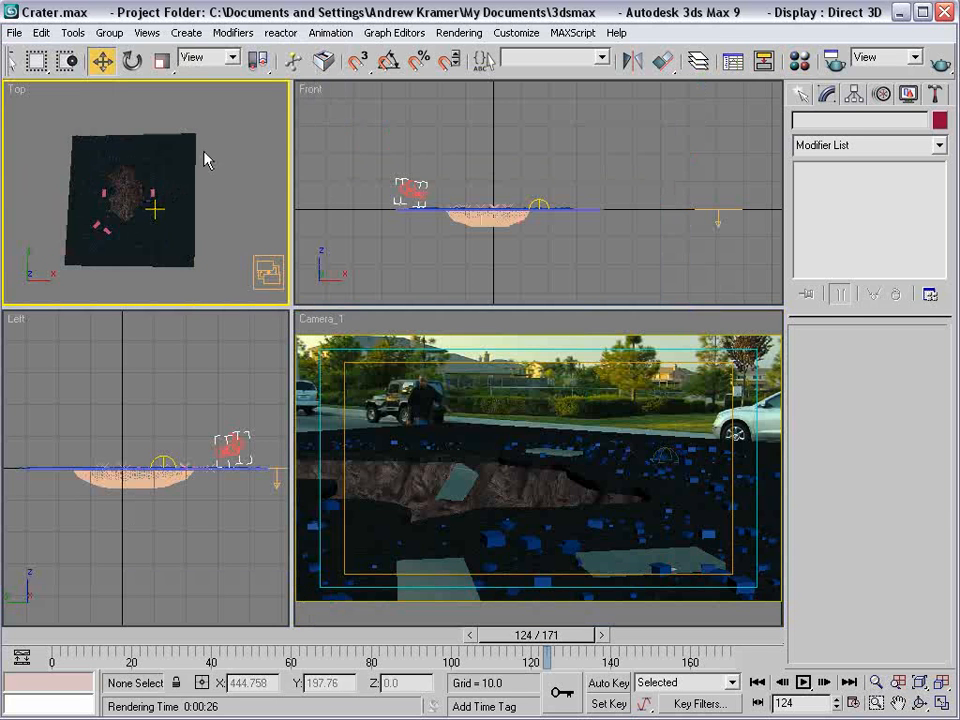
pyautogui.moveTo(388, 635); pyautogui.dragTo(154, 648)
pyautogui.click(548, 328)
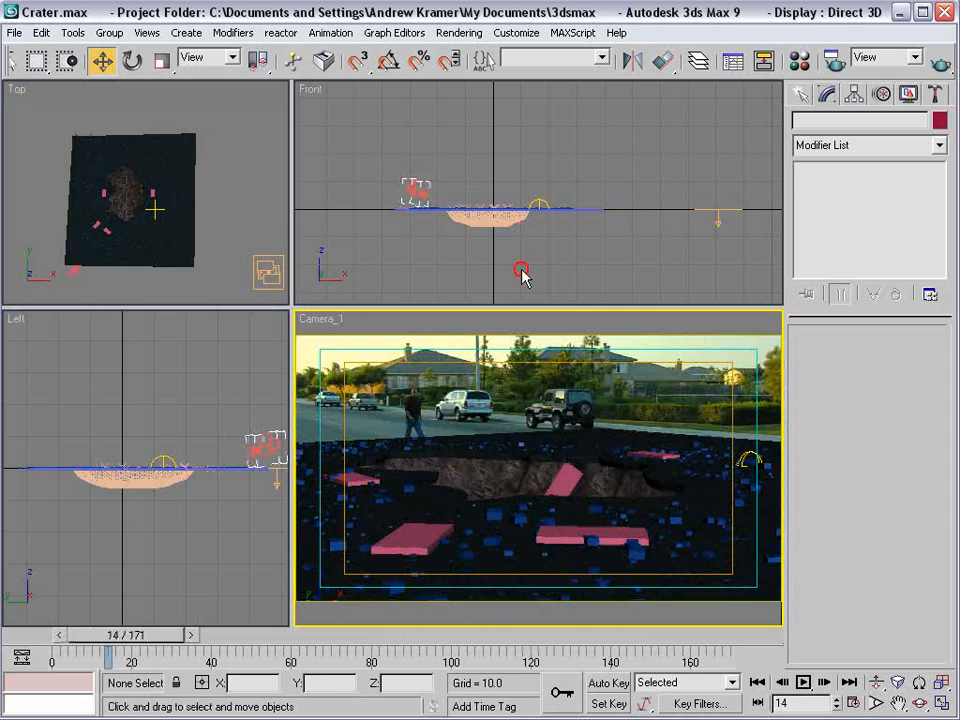
pyautogui.click(190, 136)
pyautogui.rightClick(189, 139)
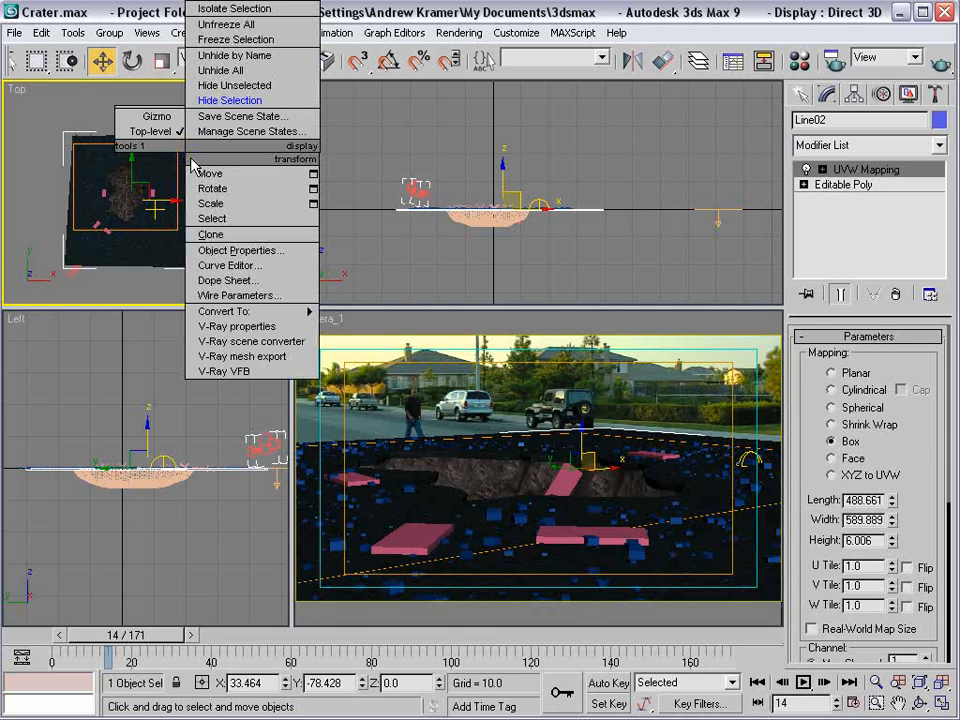
pyautogui.click(225, 251)
pyautogui.click(209, 429)
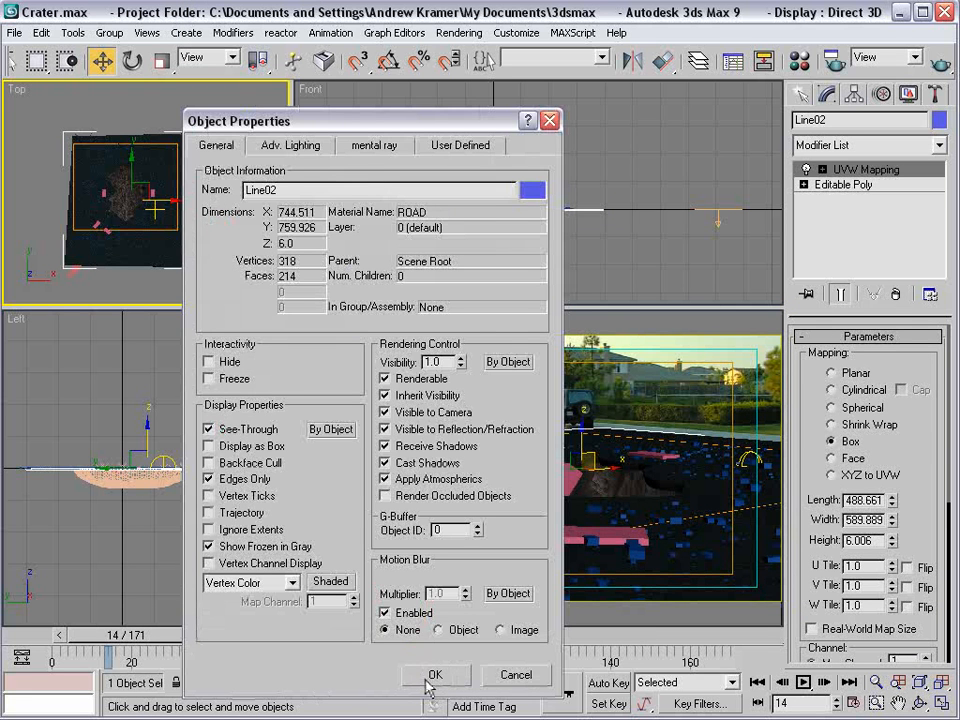
pyautogui.click(435, 674)
pyautogui.click(705, 400)
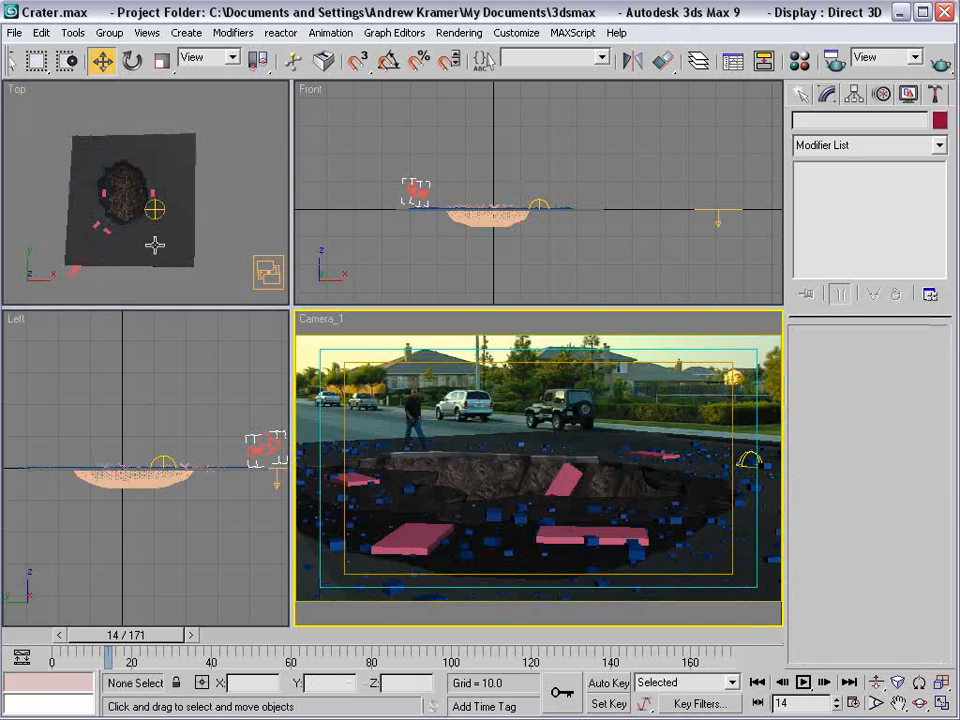
pyautogui.scroll(5, 150, 230)
pyautogui.scroll(-5, 122, 225)
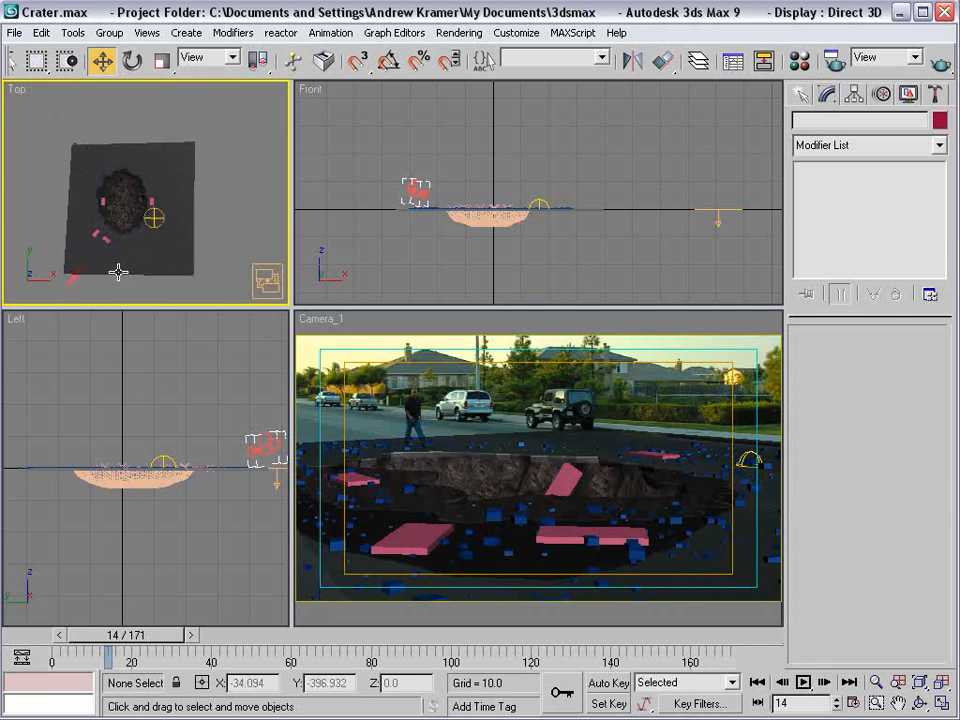
pyautogui.moveTo(34, 100); pyautogui.dragTo(210, 302)
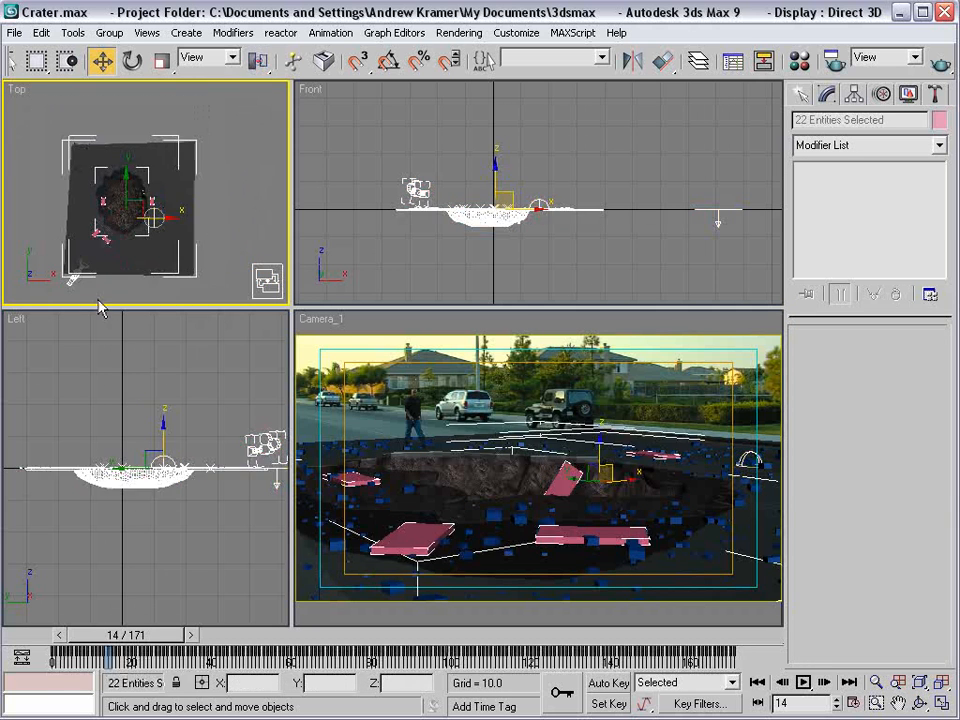
pyautogui.keyDown('alt'); pyautogui.click(68, 282); pyautogui.keyUp('alt')
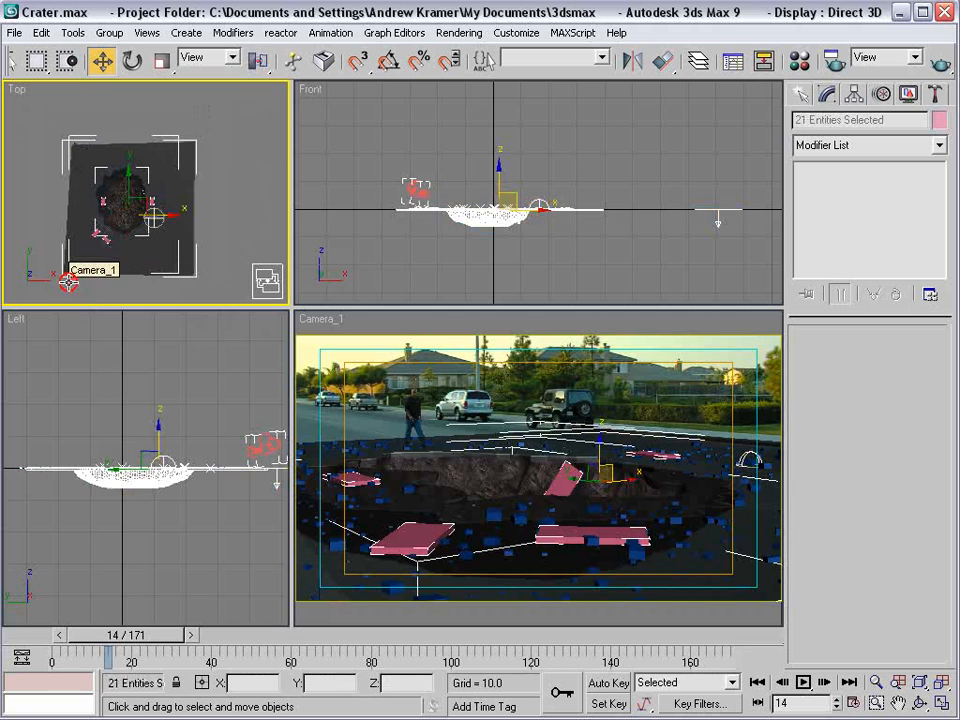
pyautogui.click(152, 289)
pyautogui.click(208, 58)
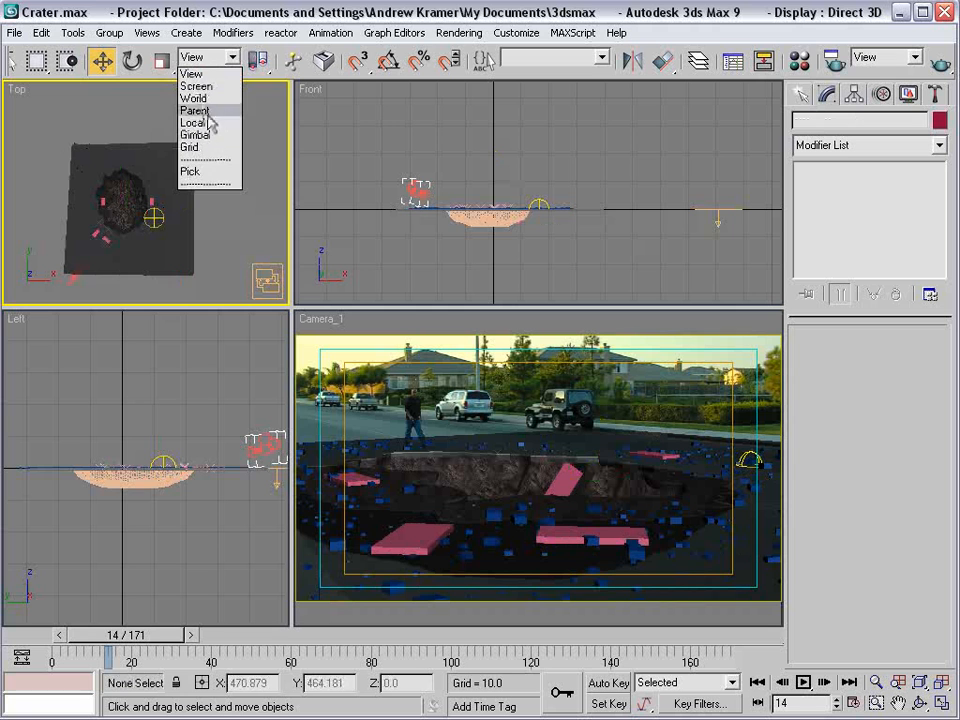
pyautogui.click(214, 73)
# Limit selection to Geometry, select the road, crater and slab objects, and move them about 63 units along negative Y in the Top view.
pyautogui.moveTo(398, 77); pyautogui.dragTo(675, 74)
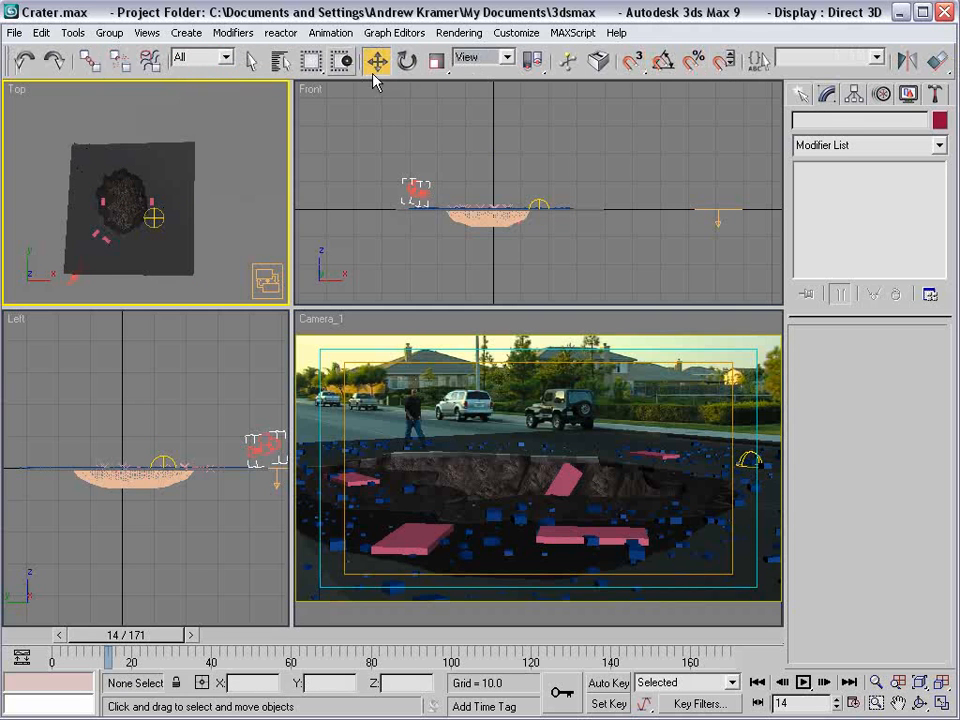
pyautogui.click(203, 57)
pyautogui.click(193, 79)
pyautogui.moveTo(53, 137); pyautogui.dragTo(212, 283)
pyautogui.moveTo(140, 185)
pyautogui.mouseDown()
pyautogui.moveTo(141, 202)
pyautogui.moveTo(141, 155)
pyautogui.moveTo(142, 207)
pyautogui.moveTo(146, 190)
pyautogui.mouseUp()
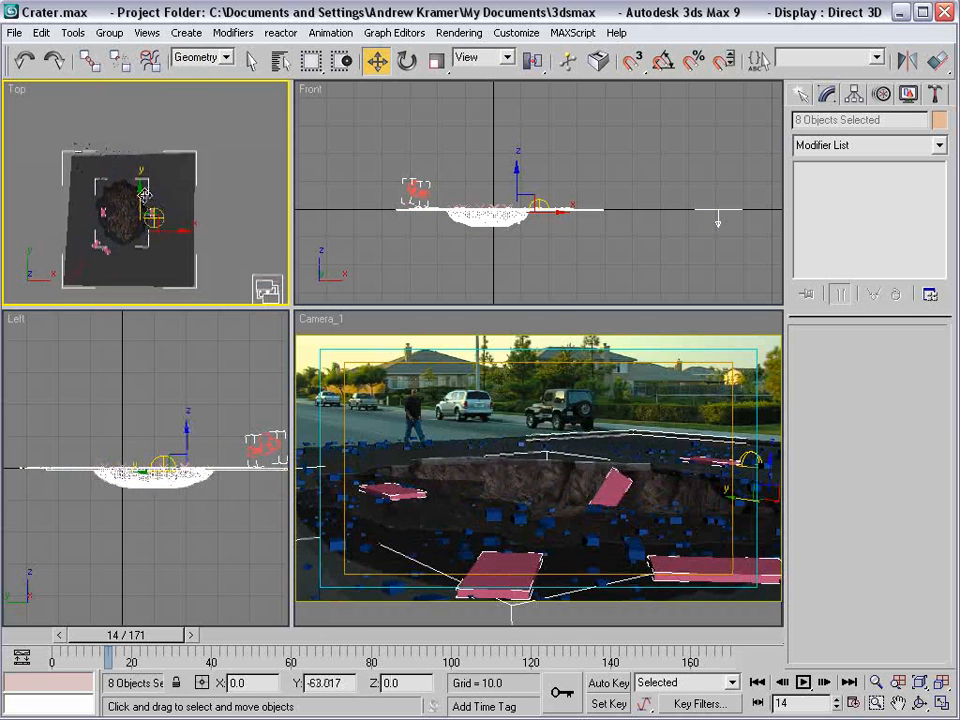
# Scrub to frame 171 and back to frame 0 to examine the crater's position in the camera view.
pyautogui.moveTo(127, 641); pyautogui.dragTo(735, 655)
pyautogui.press('w')
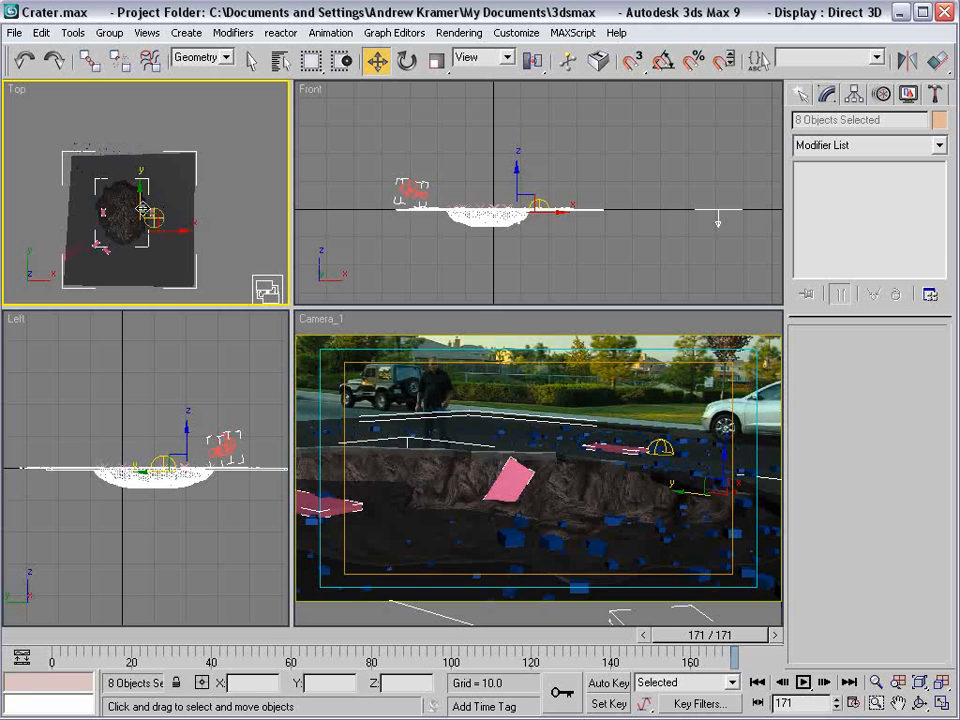
pyautogui.scroll(3, 143, 210)
pyautogui.moveTo(172, 266); pyautogui.dragTo(142, 286)
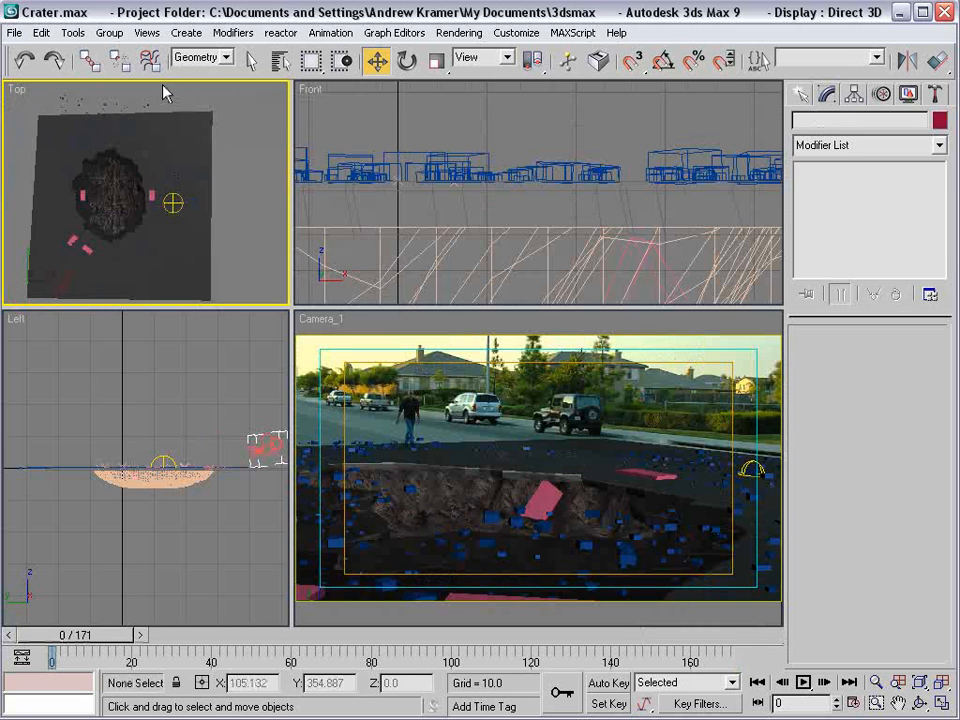
# Unhide all objects and move the green scatter surface Line03 along negative Y in the Top view to follow the crater.
pyautogui.rightClick(224, 152)
pyautogui.click(205, 70)
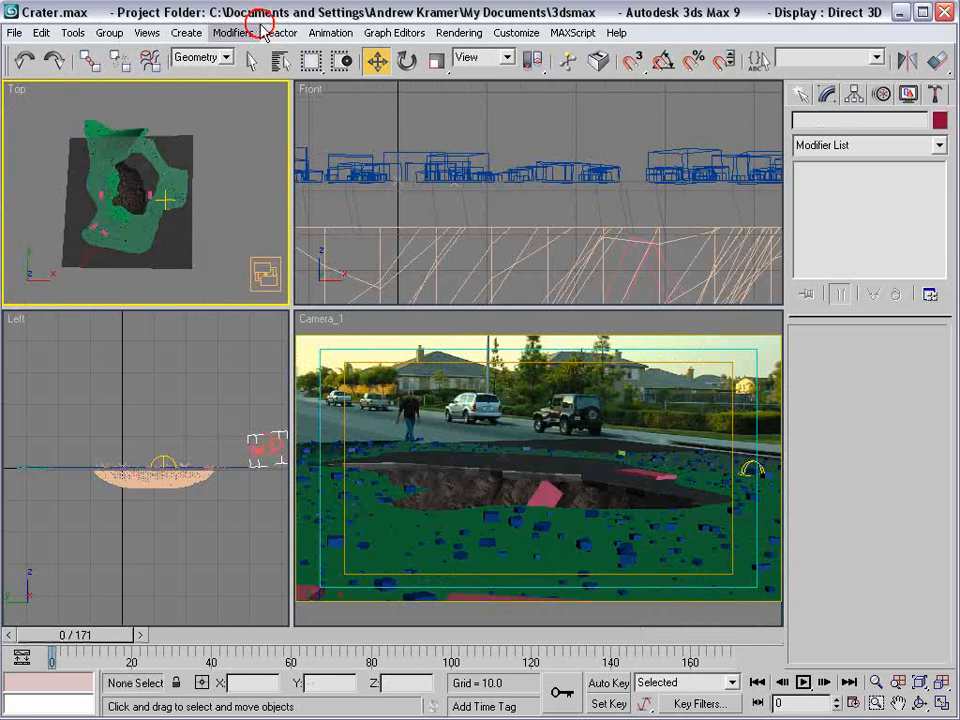
pyautogui.click(130, 130)
pyautogui.scroll(3, 130, 130)
pyautogui.moveTo(103, 140); pyautogui.dragTo(115, 208)
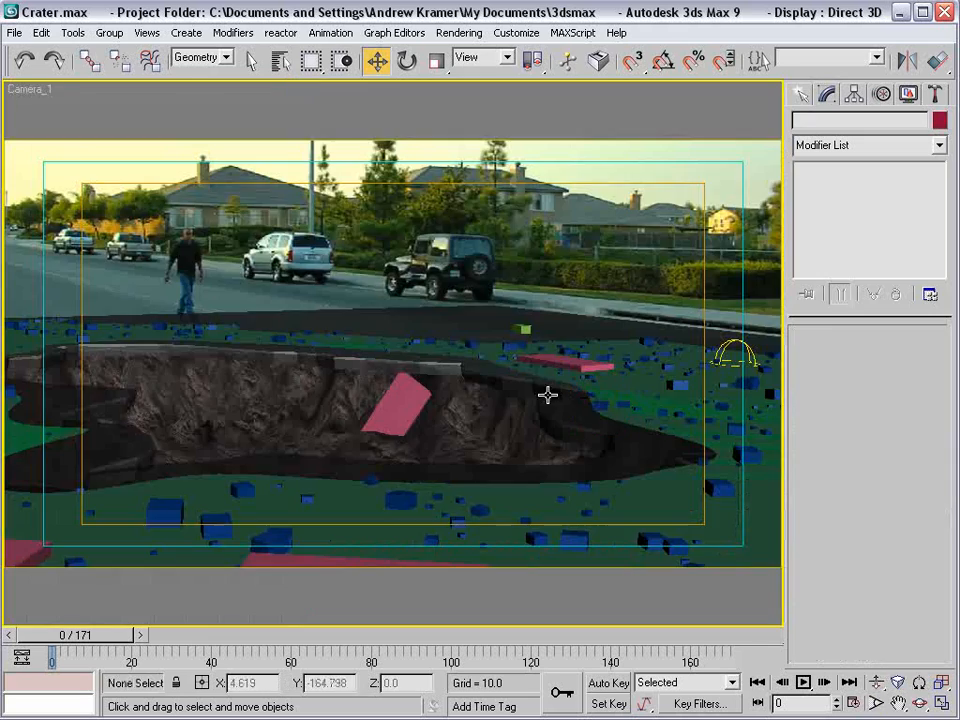
# Hide the small green box Box06 and the green surface Line03, and restore the four-viewport layout.
pyautogui.rightClick(524, 329)
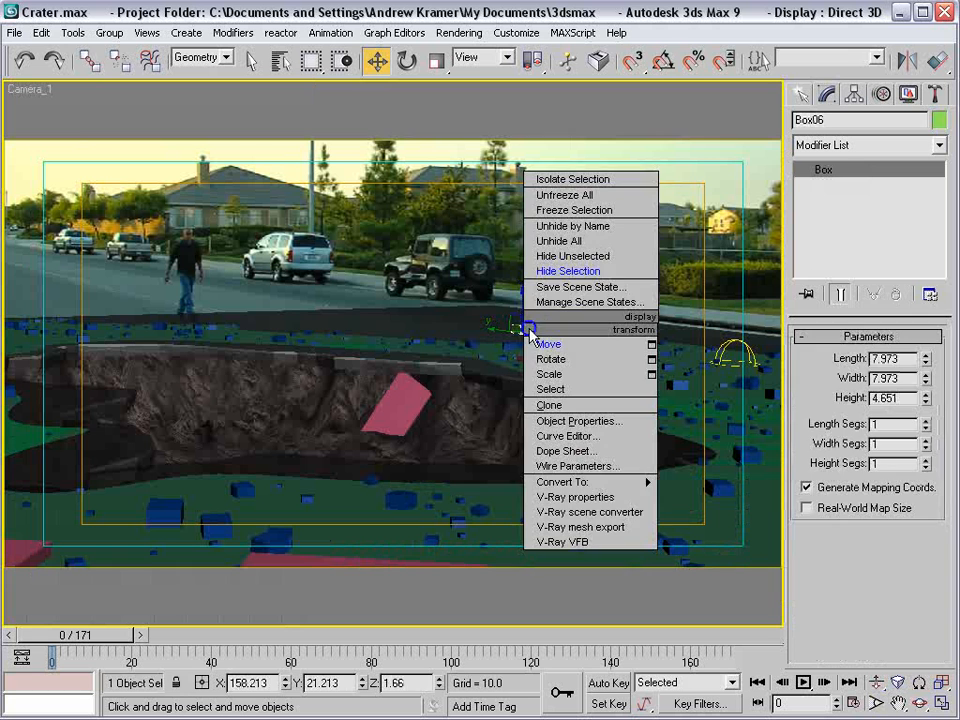
pyautogui.click(617, 275)
pyautogui.click(616, 339)
pyautogui.click(624, 343)
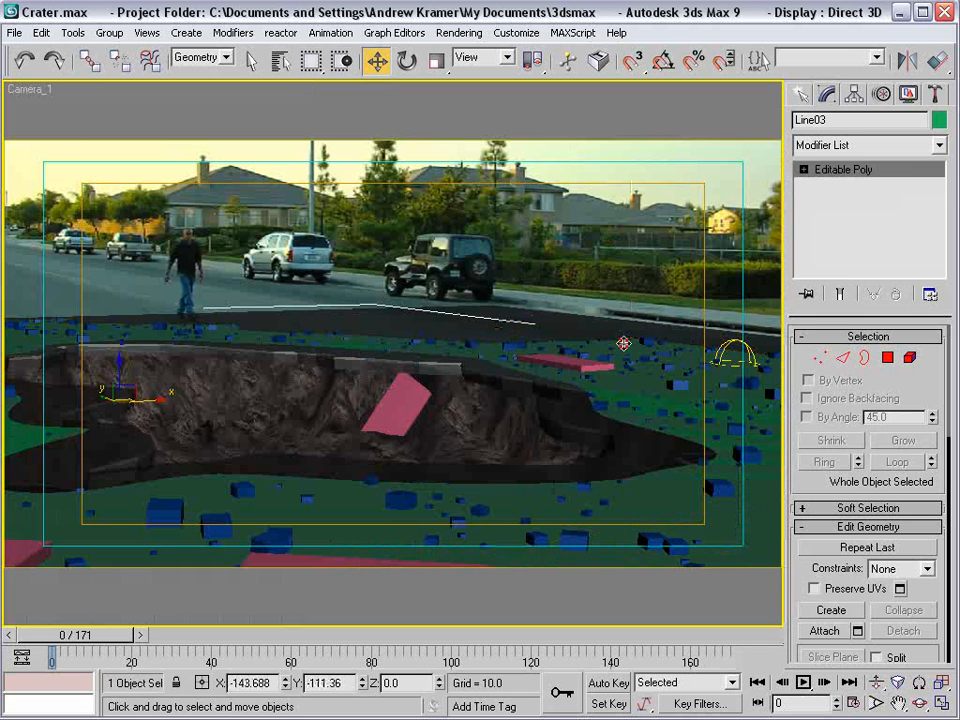
pyautogui.rightClick(631, 347)
pyautogui.click(668, 292)
pyautogui.hotkey('alt', 'w')
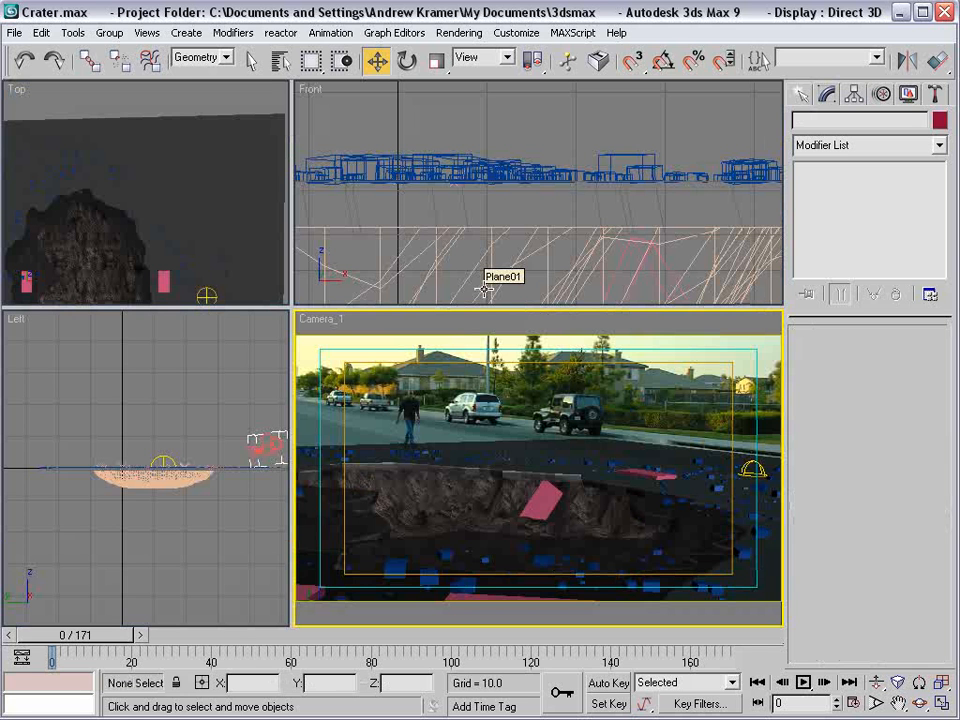
# Scrub the timeline from frame 0 to 31 and back to check the crater against the footage.
pyautogui.moveTo(89, 634); pyautogui.dragTo(195, 634)
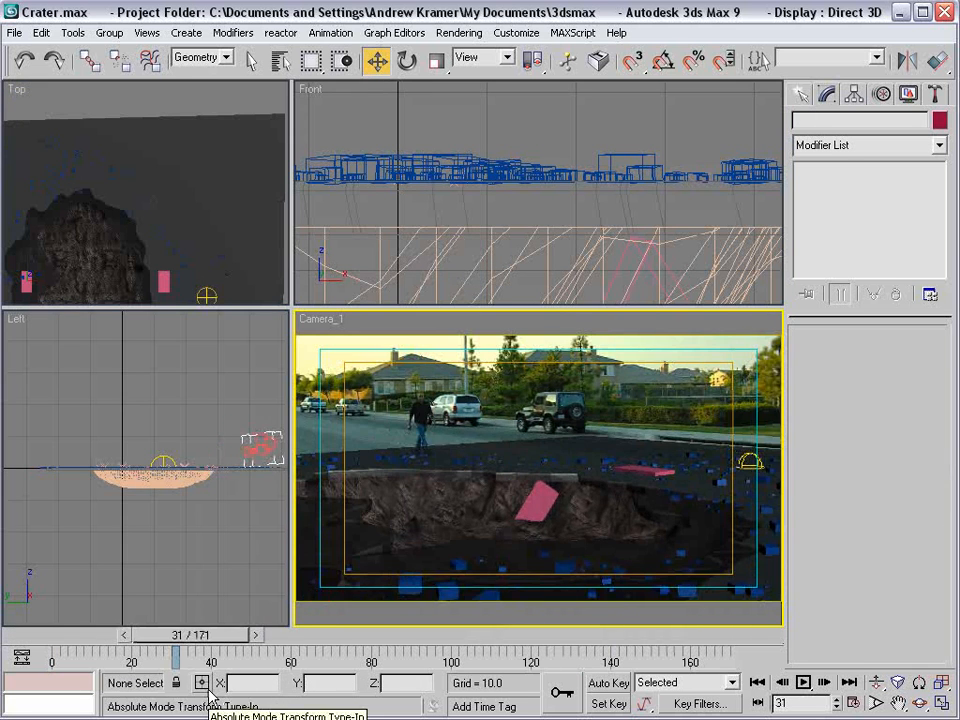
pyautogui.moveTo(197, 636); pyautogui.dragTo(100, 662)
pyautogui.press('w')
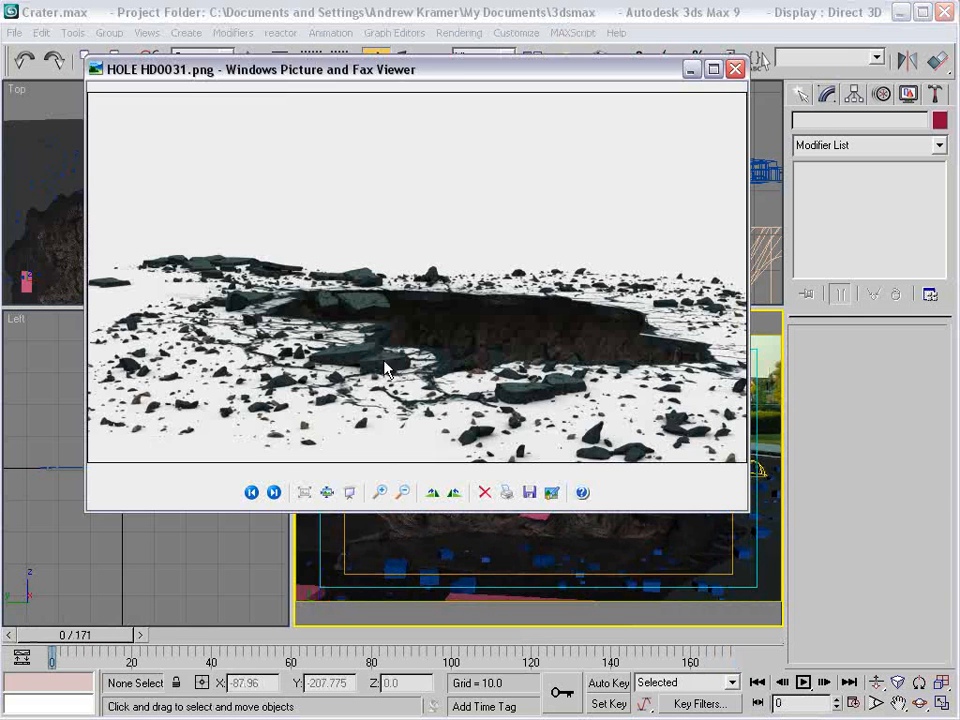
# Enlarge the finished render HOLE HD0031.png to actual size, examine its rocks, crater edges and cracks, and close it.
pyautogui.moveTo(747, 510); pyautogui.dragTo(894, 673)
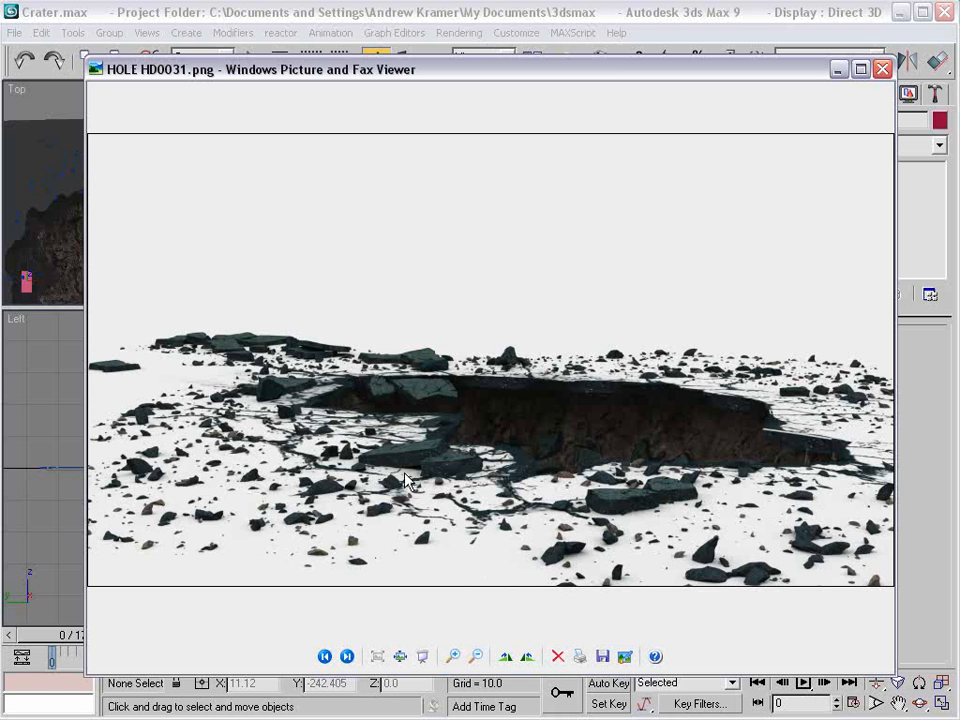
pyautogui.click(398, 658)
pyautogui.moveTo(575, 633); pyautogui.dragTo(737, 638)
pyautogui.moveTo(884, 297); pyautogui.dragTo(876, 370)
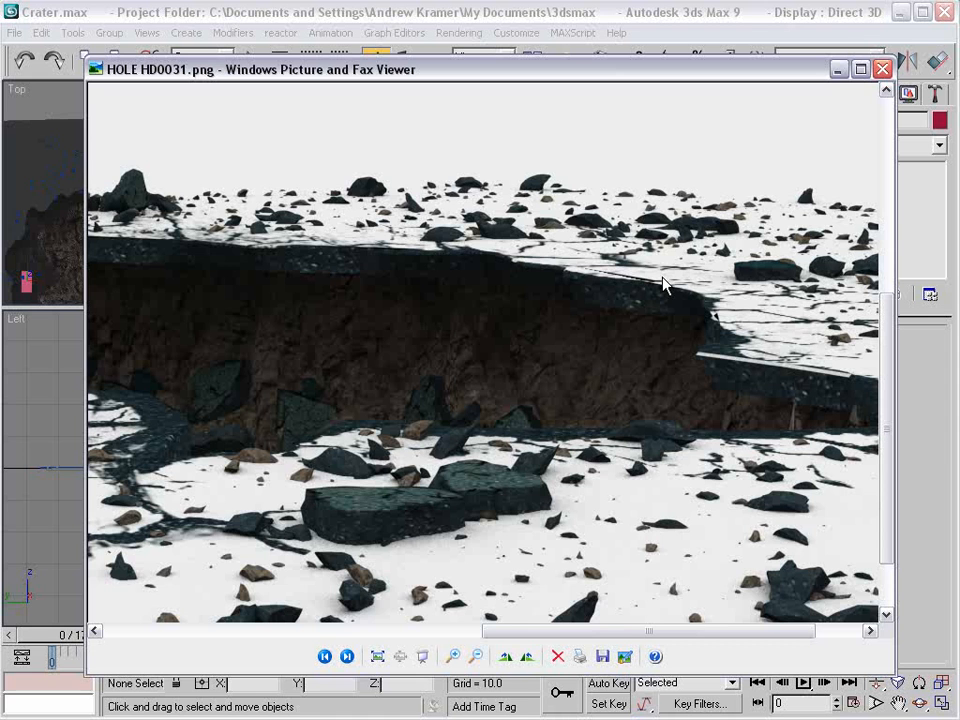
pyautogui.scroll(-4, 446, 386)
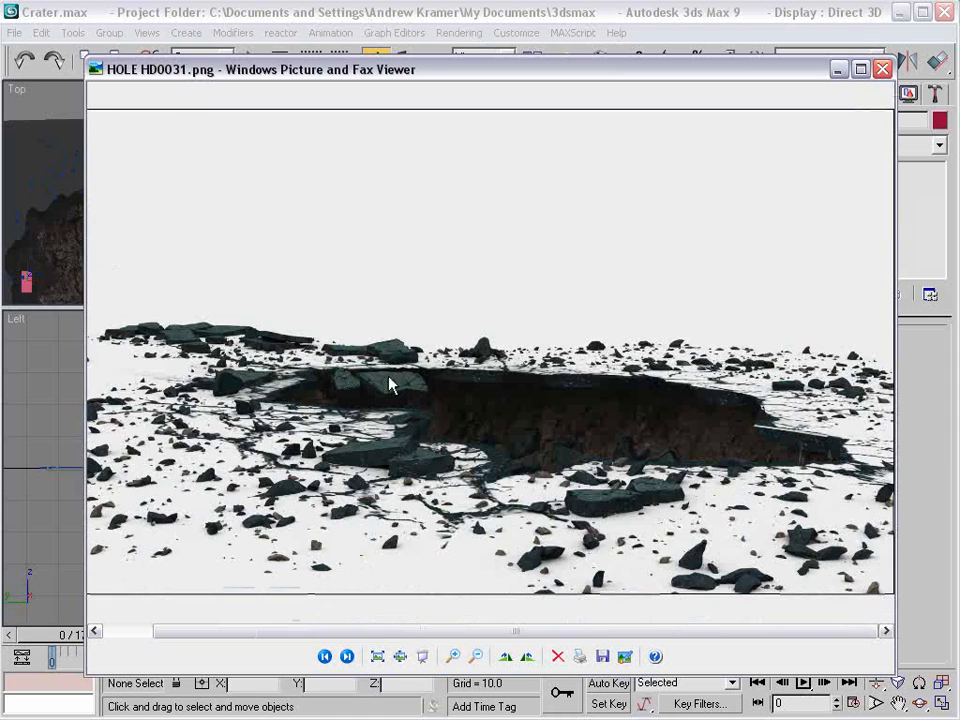
pyautogui.click(882, 69)
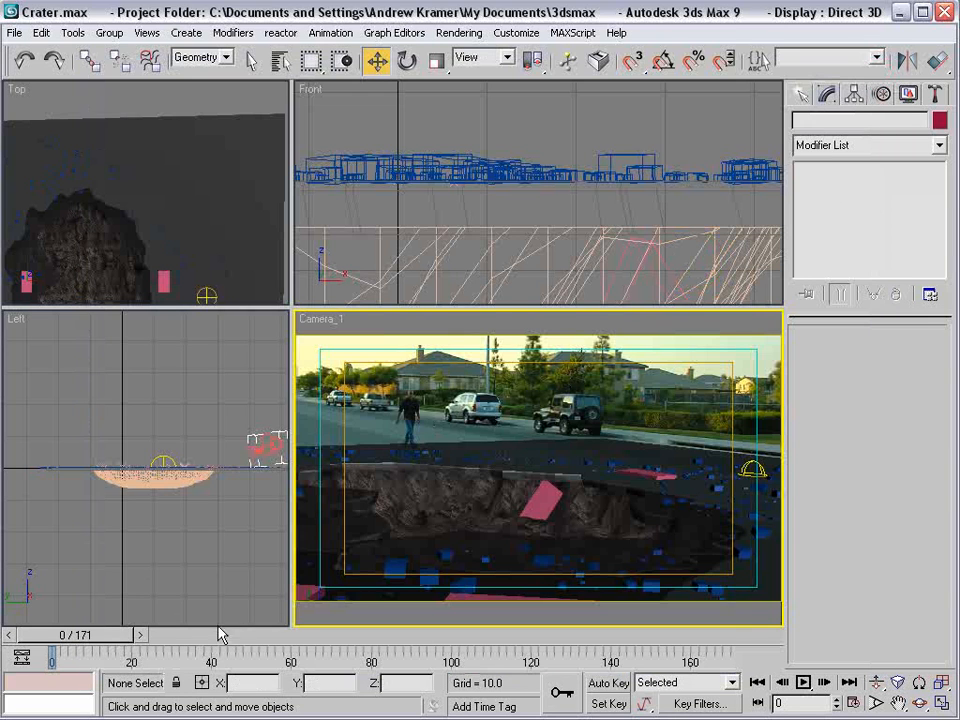
# Set the scene render to the frame range 0 to 171 with an output size of 1280x720.
pyautogui.moveTo(66, 640); pyautogui.dragTo(722, 640)
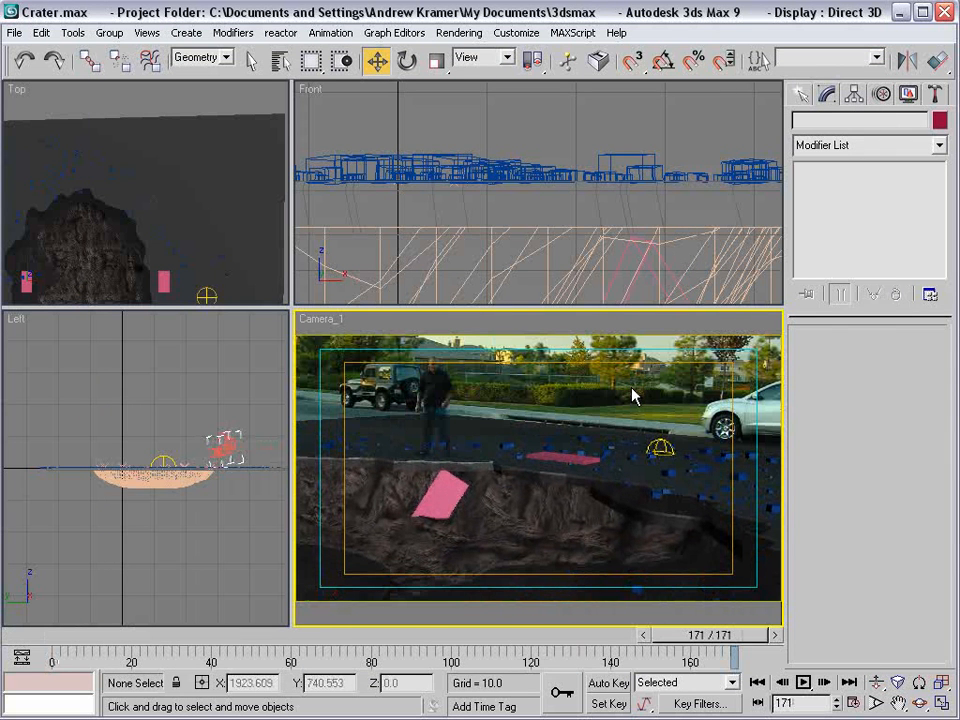
pyautogui.scroll(-2, 861, 68)
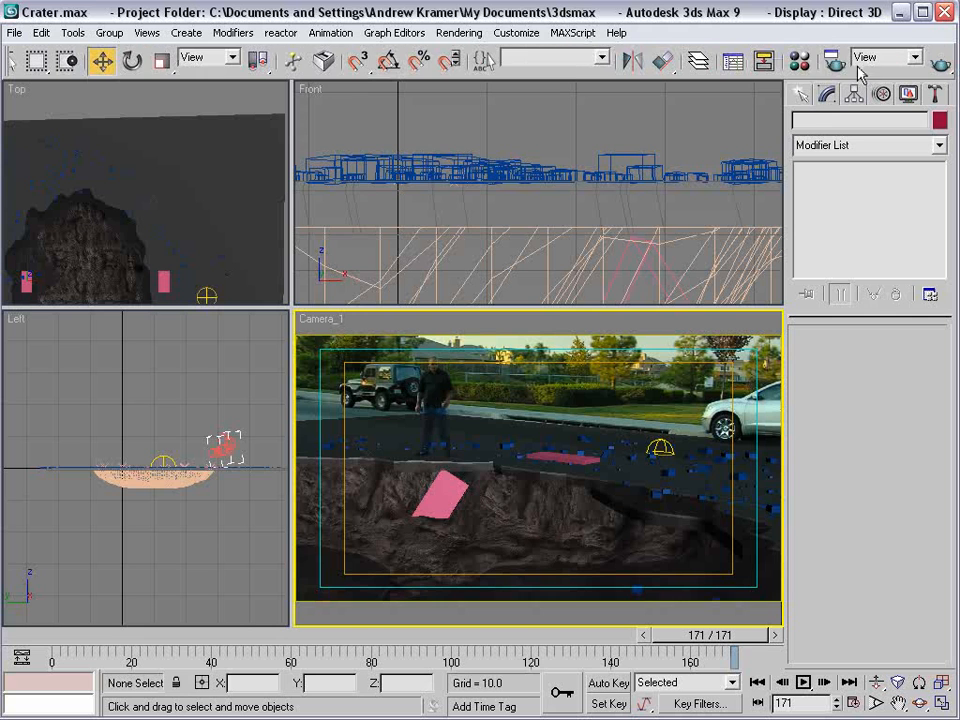
pyautogui.click(817, 65)
pyautogui.click(264, 226)
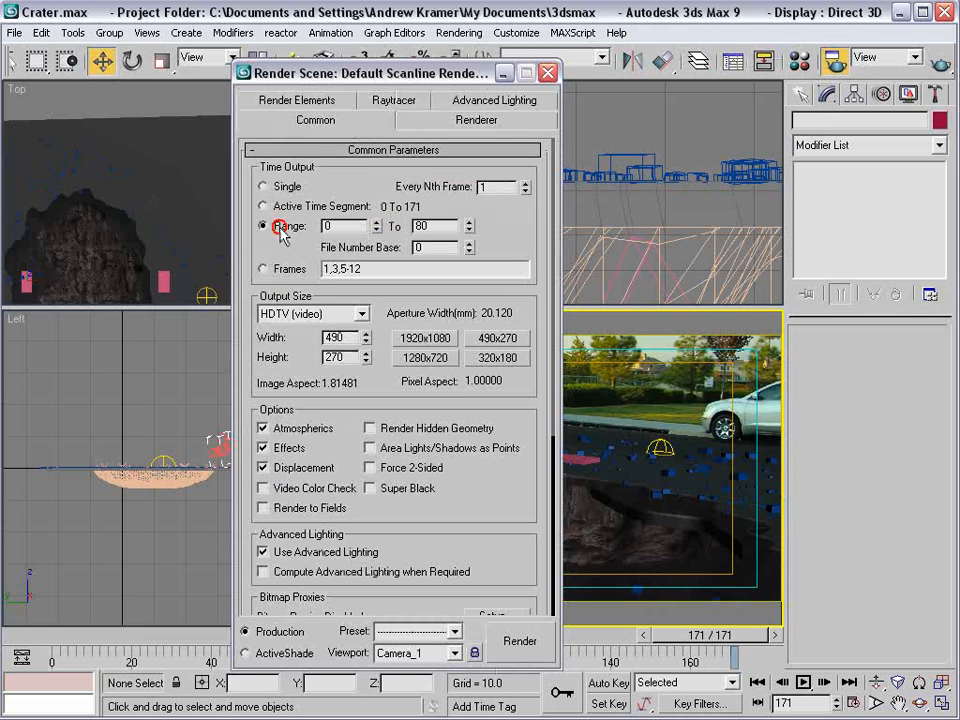
pyautogui.doubleClick(445, 222)
pyautogui.write('171')
pyautogui.scroll(-1, 510, 229)
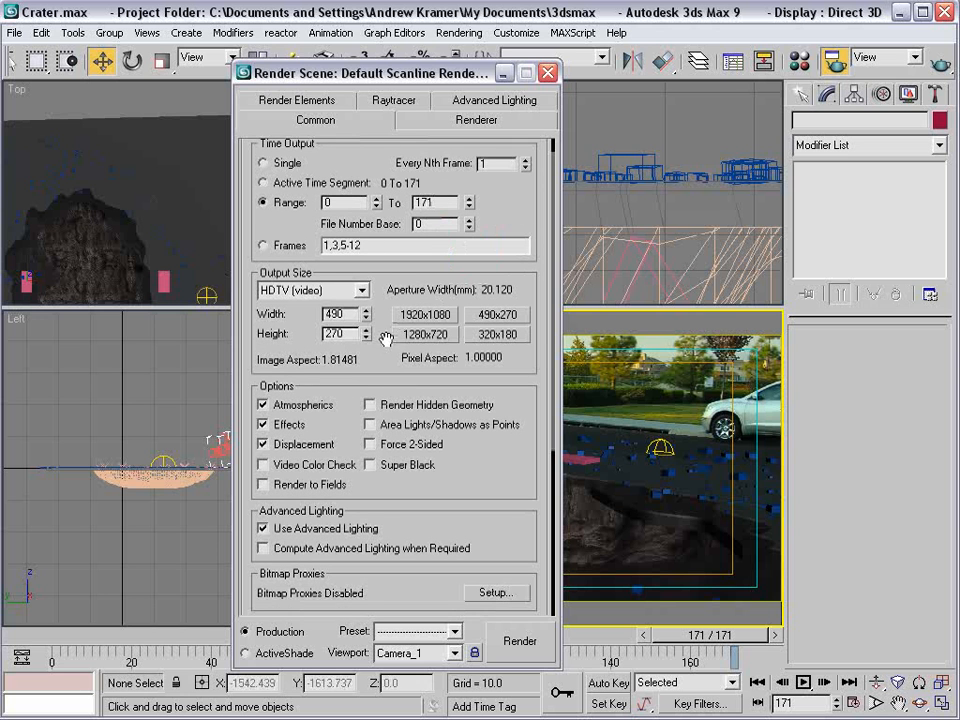
pyautogui.click(430, 334)
# Set the render output to a PNG file named CRATER in the renderoutput folder, using RGB 48 bit with an alpha channel.
pyautogui.moveTo(475, 483); pyautogui.dragTo(417, 250)
pyautogui.click(491, 418)
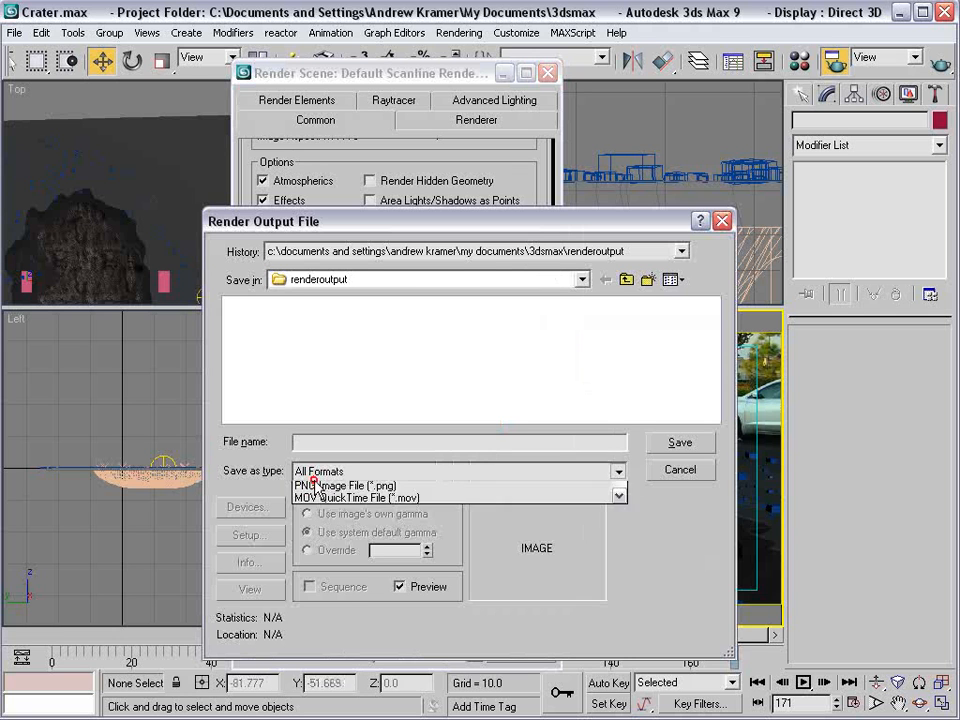
pyautogui.click(305, 471)
pyautogui.click(333, 586)
pyautogui.click(322, 442)
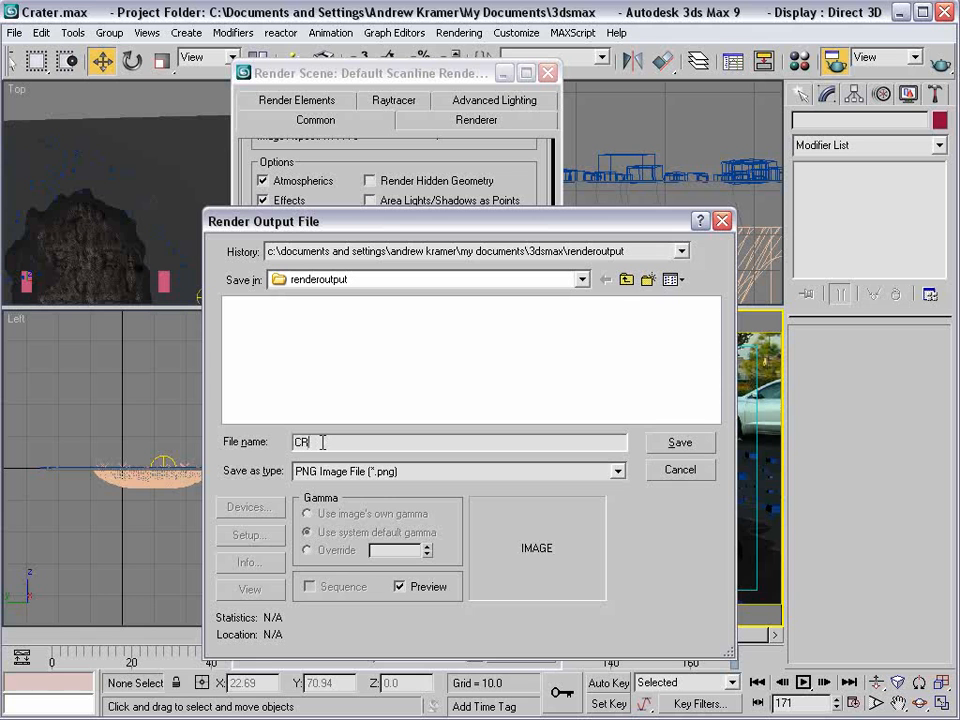
pyautogui.write('CRATER')
pyautogui.click(680, 442)
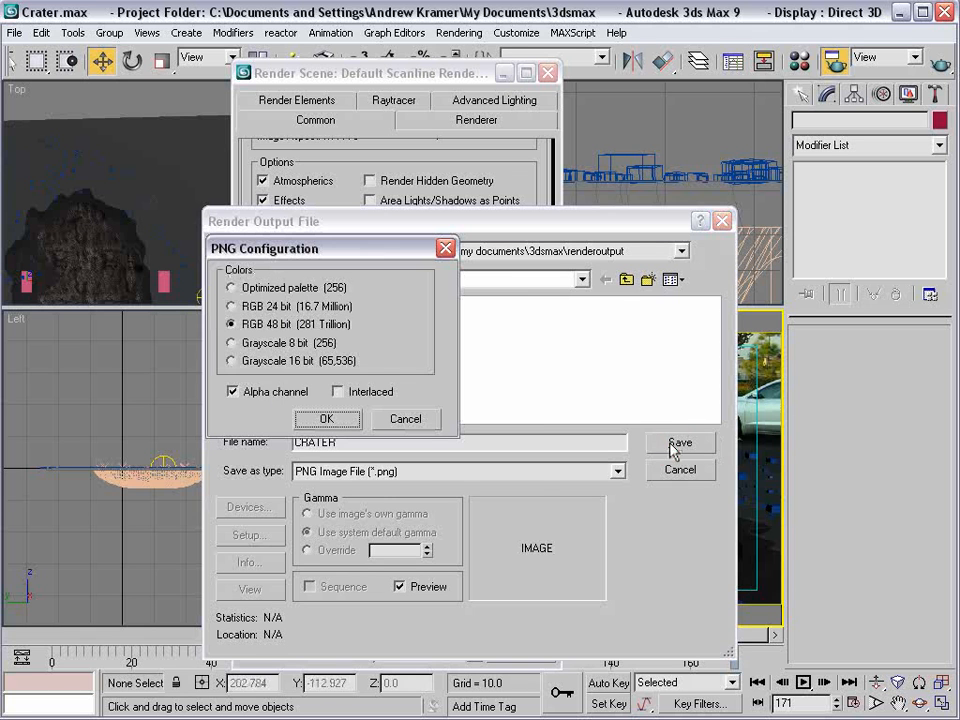
pyautogui.click(326, 418)
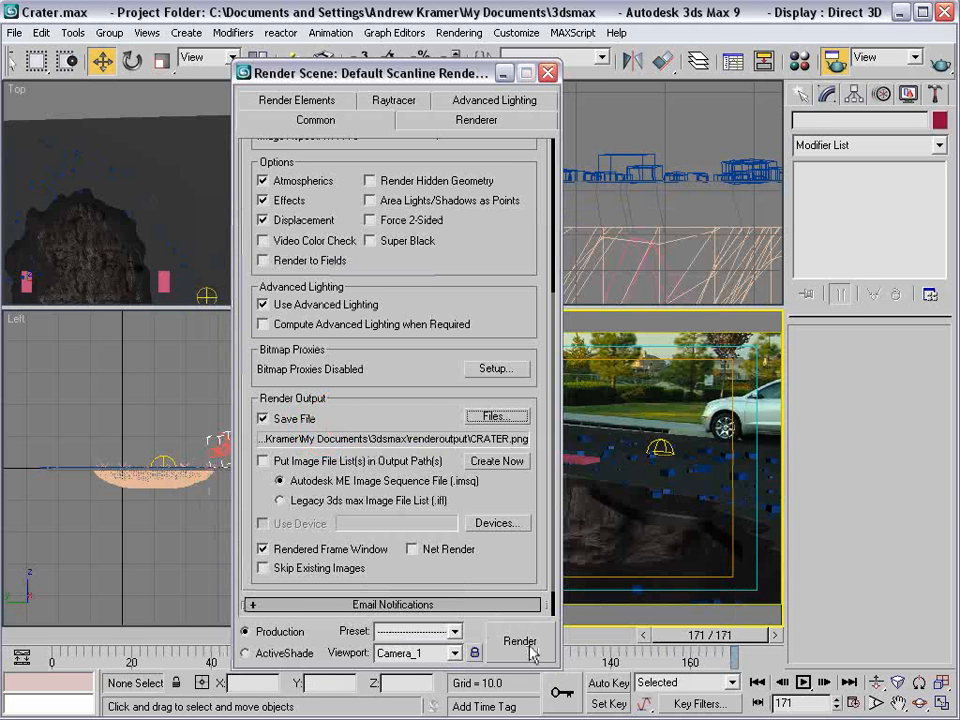
pyautogui.click(547, 73)
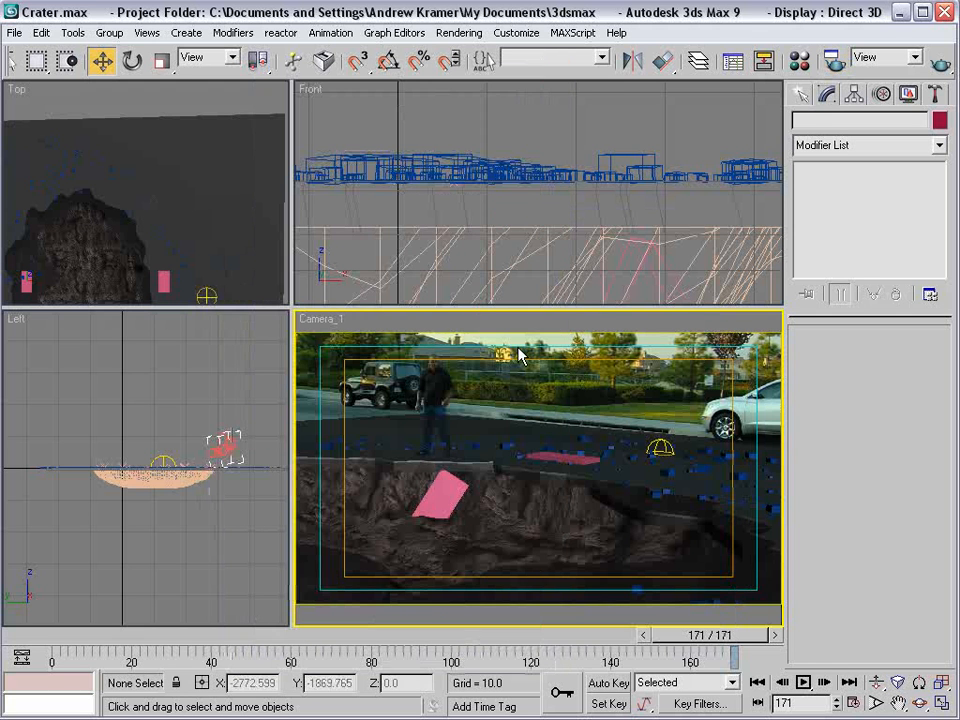
# Scrub the timeline back to frame 0 to review the crater against the footage in the Camera_1 view.
pyautogui.click(658, 428)
pyautogui.click(669, 402)
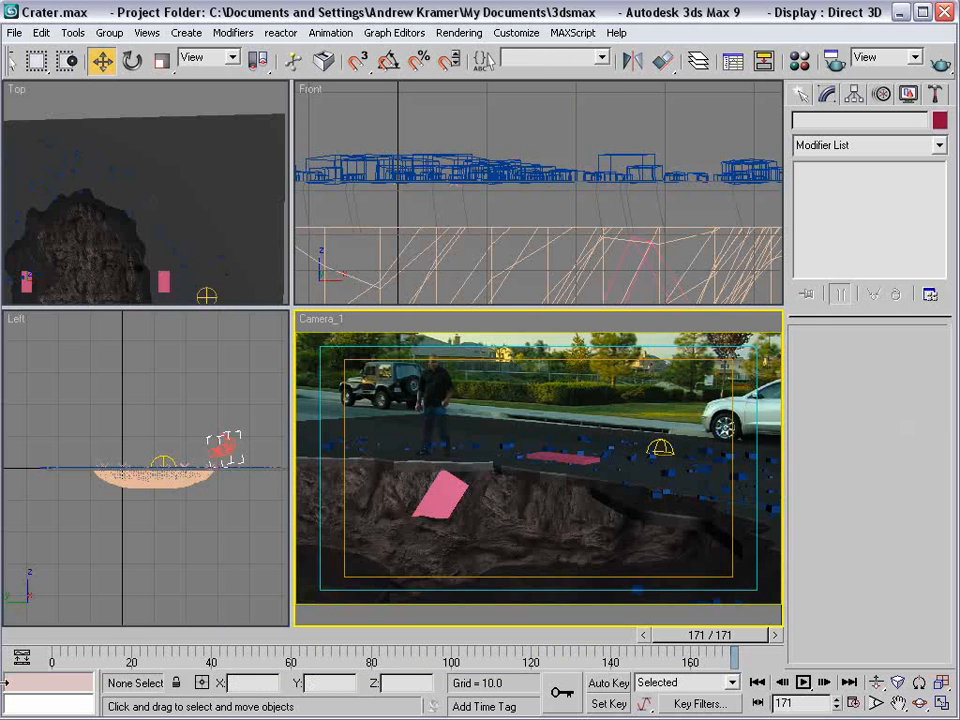
pyautogui.moveTo(96, 638); pyautogui.dragTo(70, 640)
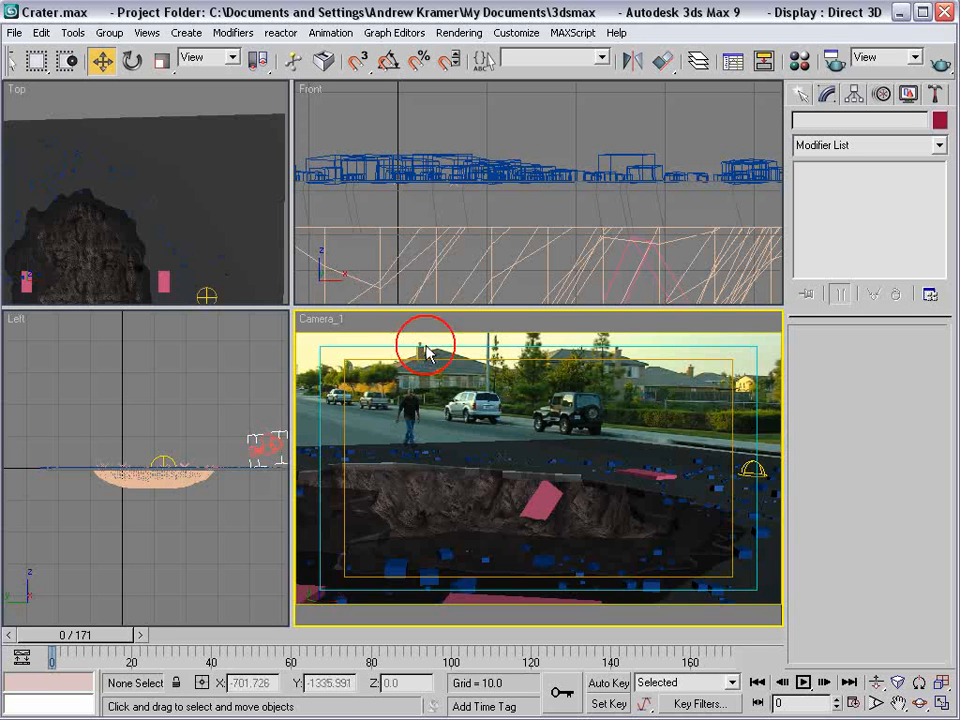
# Switch to Firefox, read the 3D software covered on The Bullet training page, and open the Video Copilot tutorials page.
pyautogui.hotkey('alt', 'Tab')
pyautogui.click(559, 580)
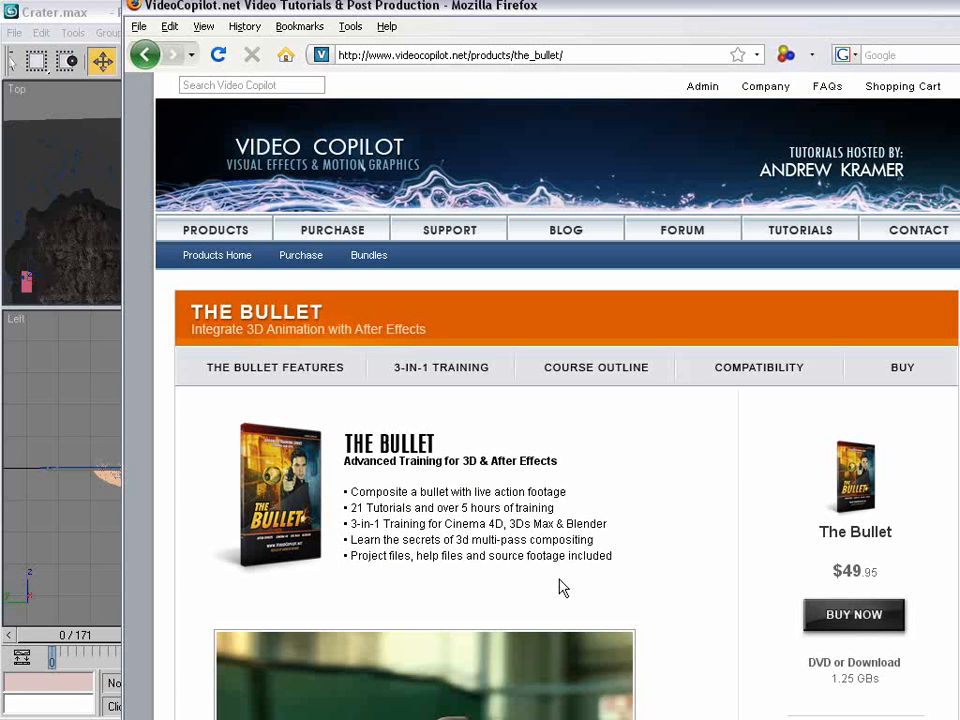
pyautogui.moveTo(502, 523); pyautogui.dragTo(439, 523)
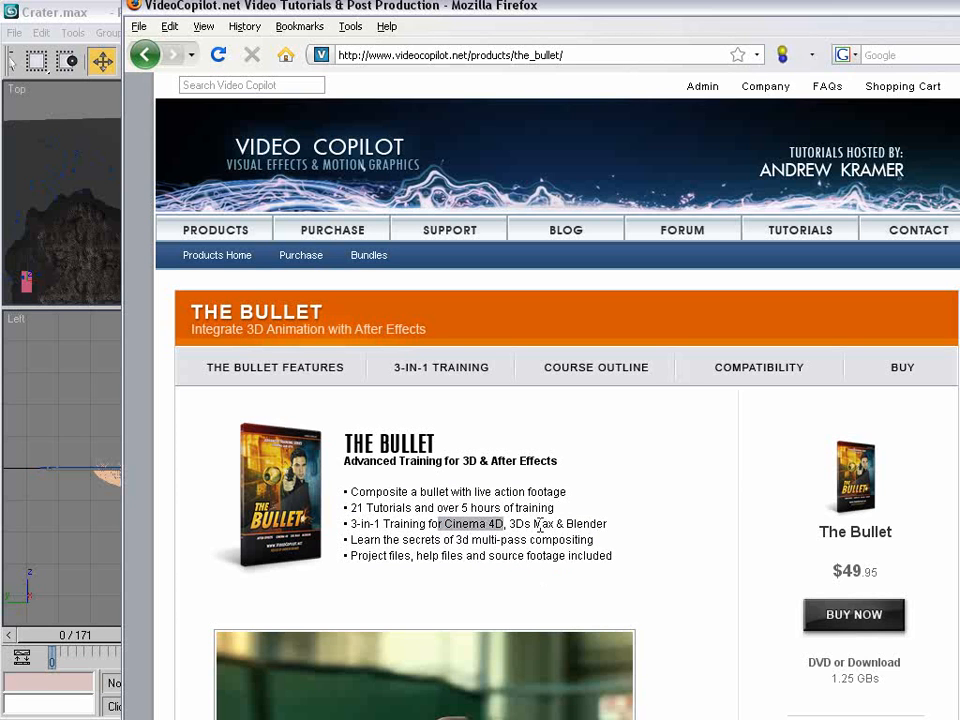
pyautogui.doubleClick(572, 523)
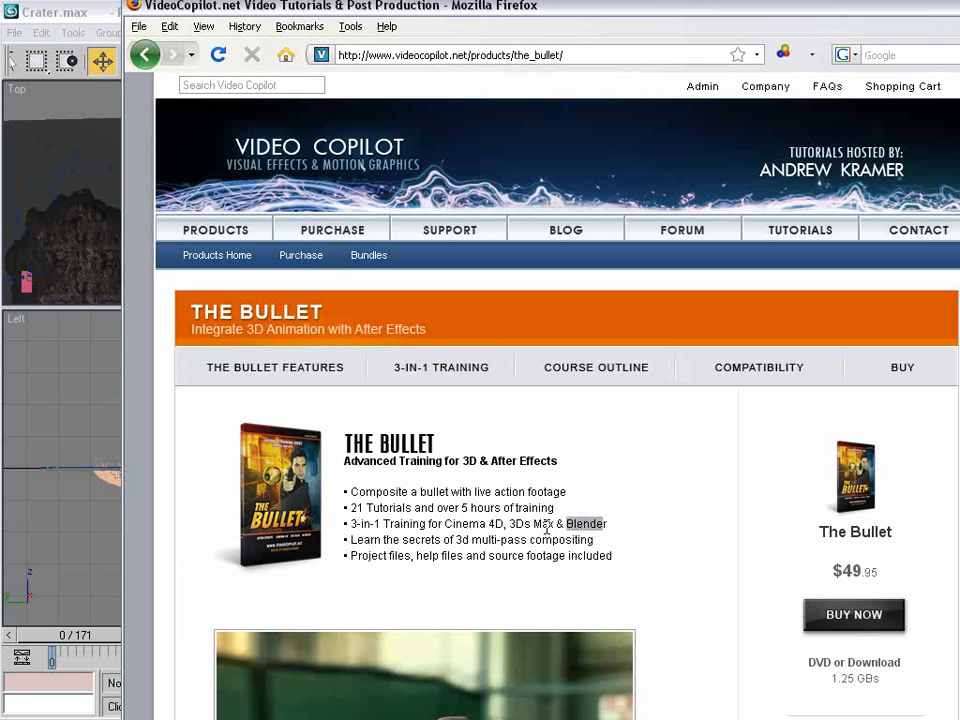
pyautogui.scroll(-2, 547, 528)
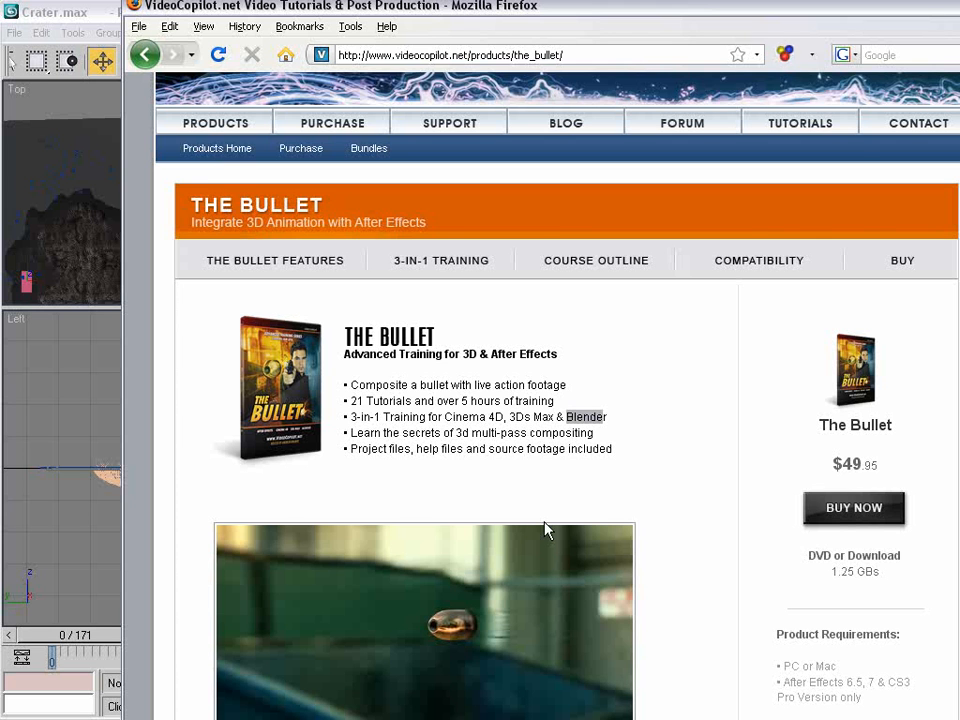
pyautogui.click(521, 466)
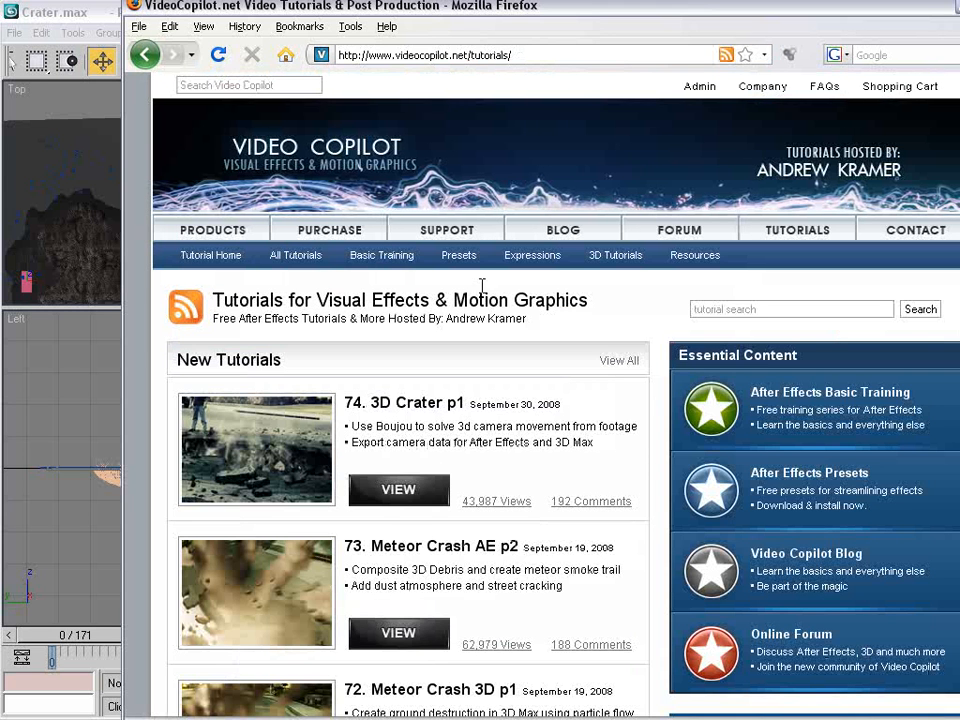